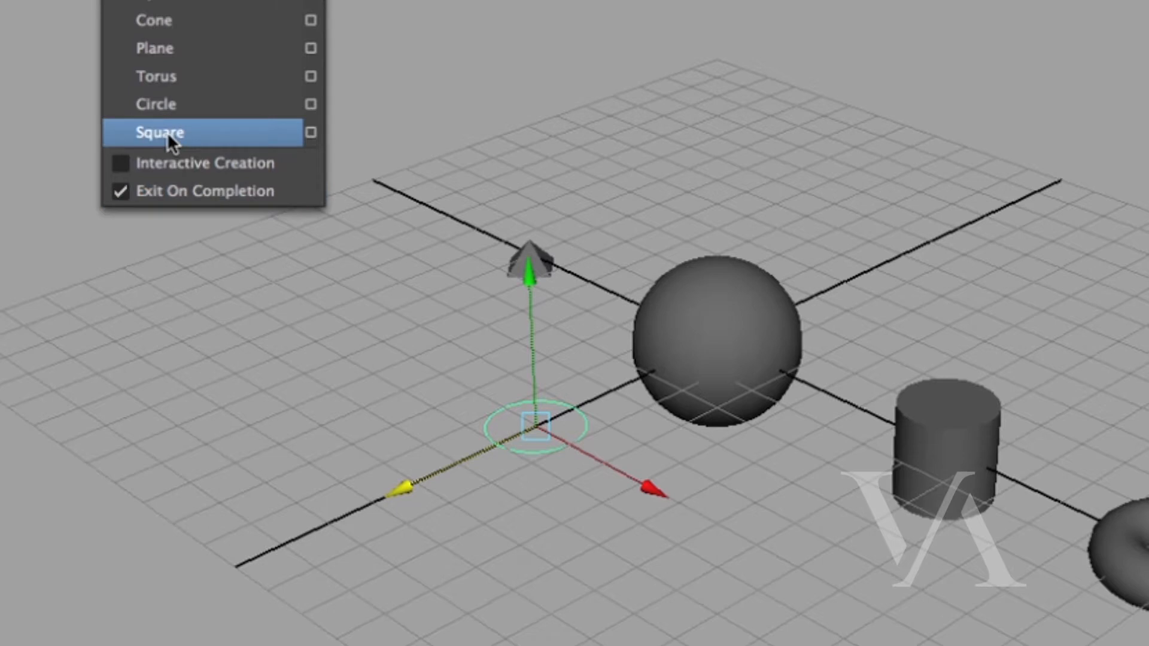
# Create a NURBS square and move it along the Z axis to about -5.6.
pyautogui.moveTo(591, 410); pyautogui.dragTo(793, 310)
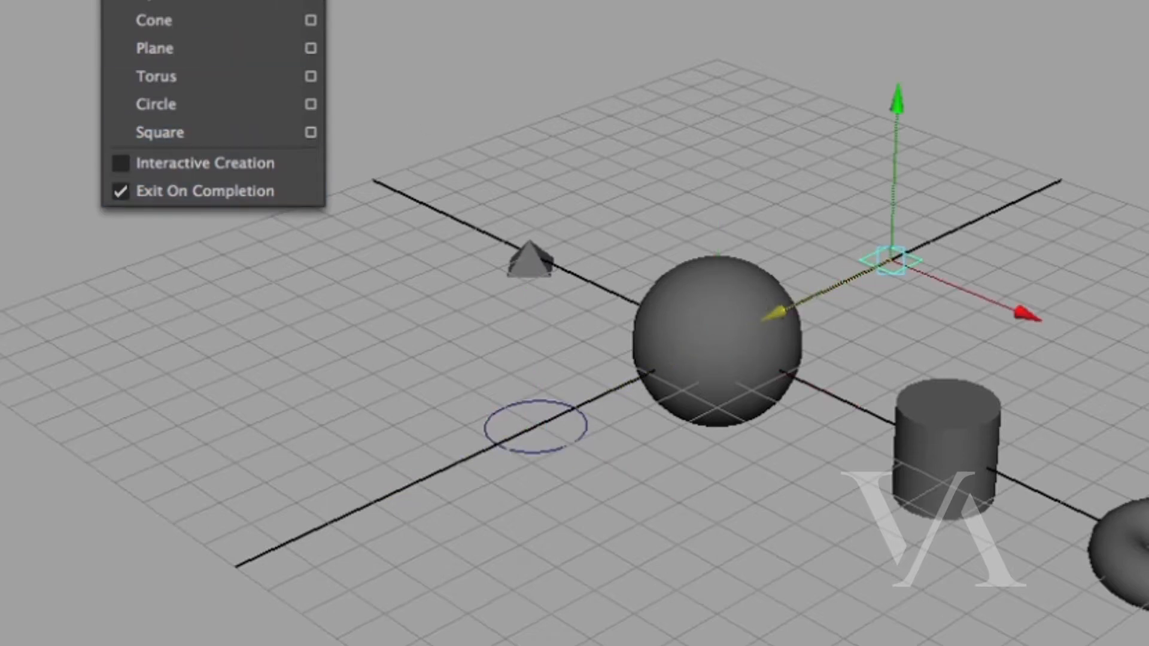
pyautogui.keyDown('alt'); pyautogui.moveTo(873, 460); pyautogui.dragTo(825, 396, button='right'); pyautogui.keyUp('alt')
pyautogui.keyDown('alt'); pyautogui.moveTo(556, 392); pyautogui.dragTo(498, 436, button='middle'); pyautogui.keyUp('alt')
pyautogui.keyDown('alt'); pyautogui.moveTo(498, 436); pyautogui.dragTo(623, 380, button='right'); pyautogui.keyUp('alt')
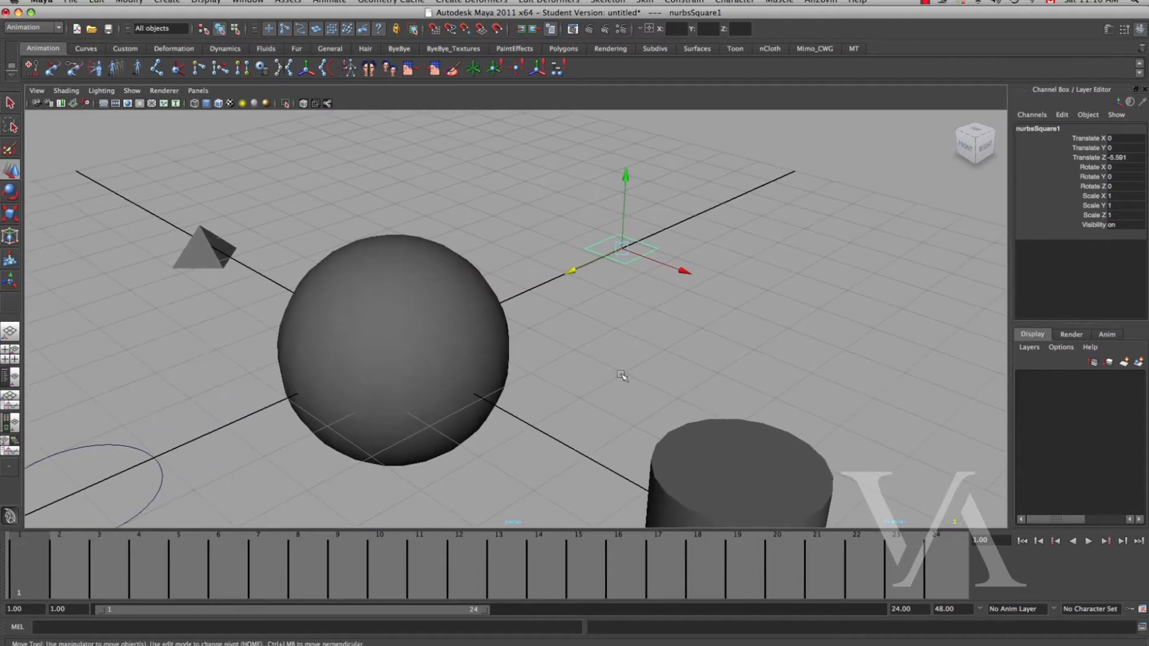
pyautogui.keyDown('alt'); pyautogui.moveTo(623, 379); pyautogui.dragTo(598, 374, button='middle'); pyautogui.keyUp('alt')
# Select the cylinder, the torus and the pyramid one after another in the perspective view, framing them for inspection.
pyautogui.click(464, 354)
pyautogui.keyDown('alt'); pyautogui.moveTo(464, 354); pyautogui.dragTo(516, 362, button='middle'); pyautogui.keyUp('alt')
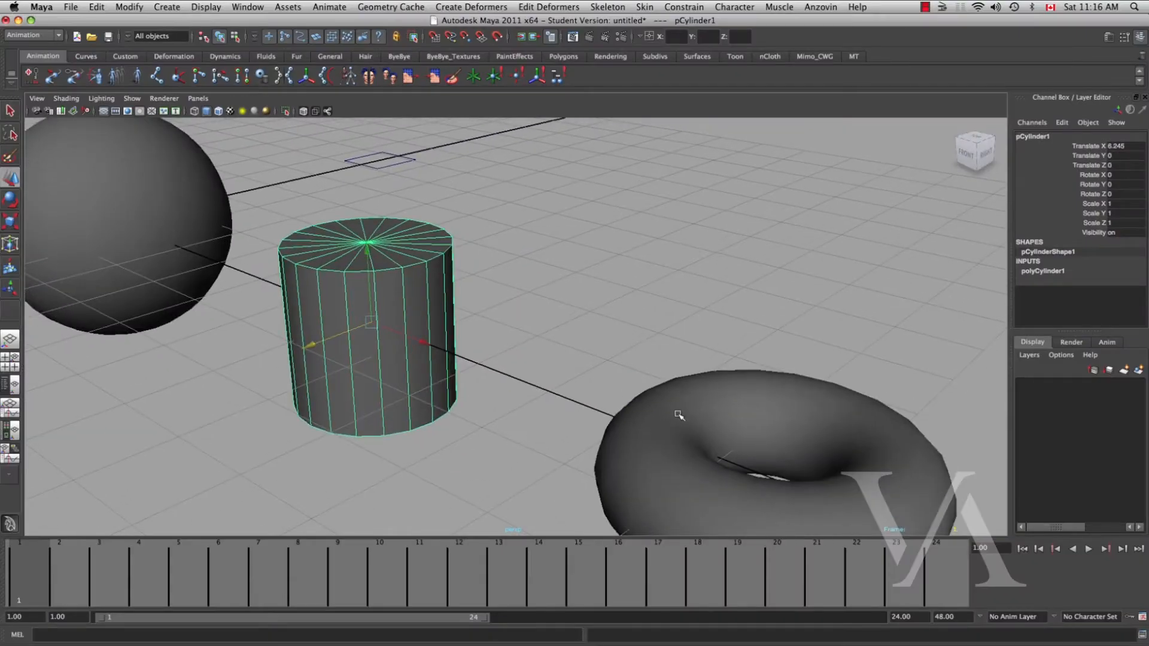
pyautogui.click(673, 411)
pyautogui.press('f')
pyautogui.keyDown('alt'); pyautogui.moveTo(273, 308); pyautogui.dragTo(565, 392, button='middle'); pyautogui.keyUp('alt')
pyautogui.click(503, 310)
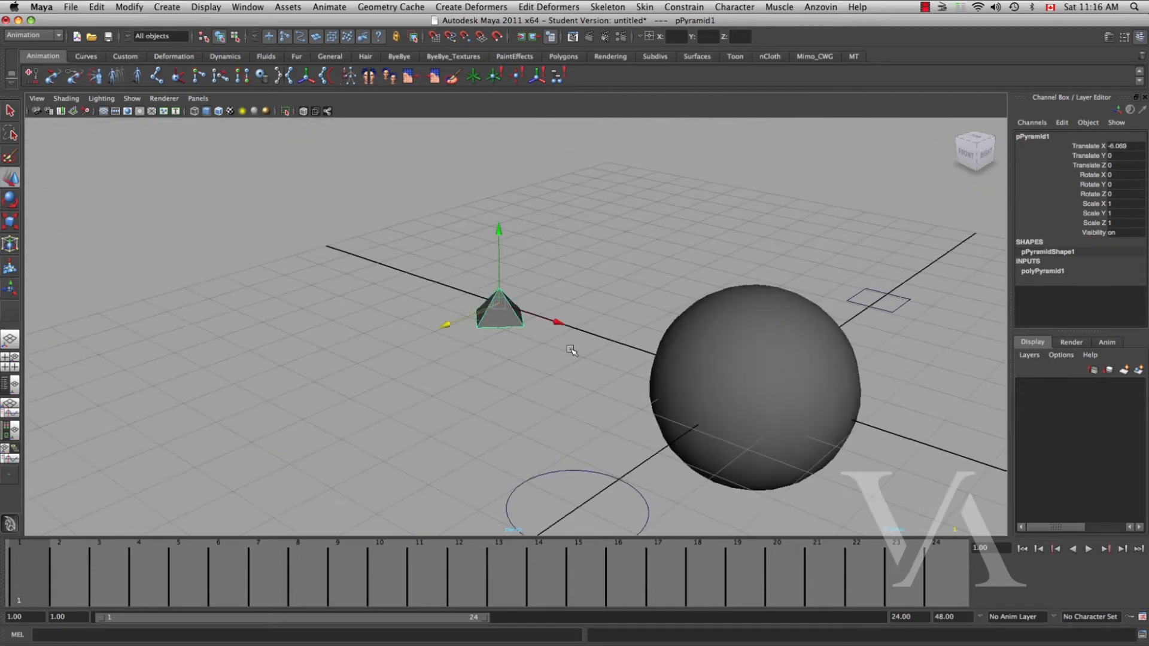
pyautogui.press('f')
# Select the NURBS circle beside the sphere to inspect its attributes.
pyautogui.keyDown('alt'); pyautogui.moveTo(526, 390); pyautogui.dragTo(537, 420); pyautogui.keyUp('alt')
pyautogui.scroll(-8, 537, 420)
pyautogui.keyDown('alt'); pyautogui.moveTo(487, 401); pyautogui.dragTo(733, 412, button='middle'); pyautogui.keyUp('alt')
pyautogui.click(732, 417)
pyautogui.click(123, 328)
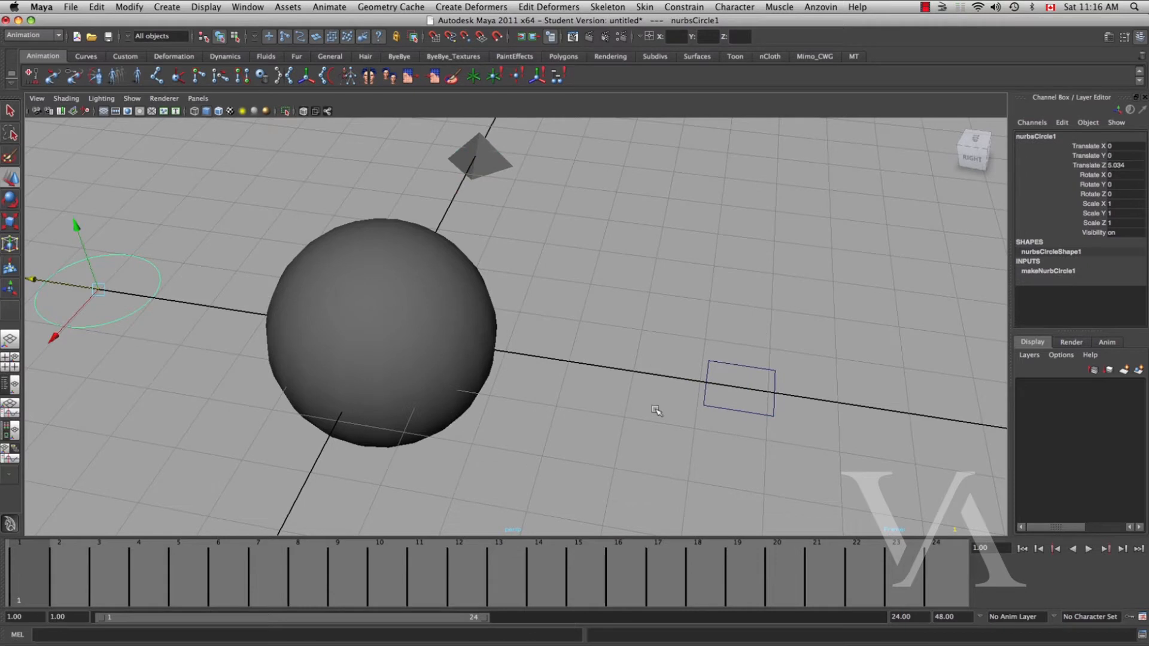
pyautogui.keyDown('alt'); pyautogui.moveTo(656, 411); pyautogui.dragTo(744, 418, button='middle'); pyautogui.keyUp('alt')
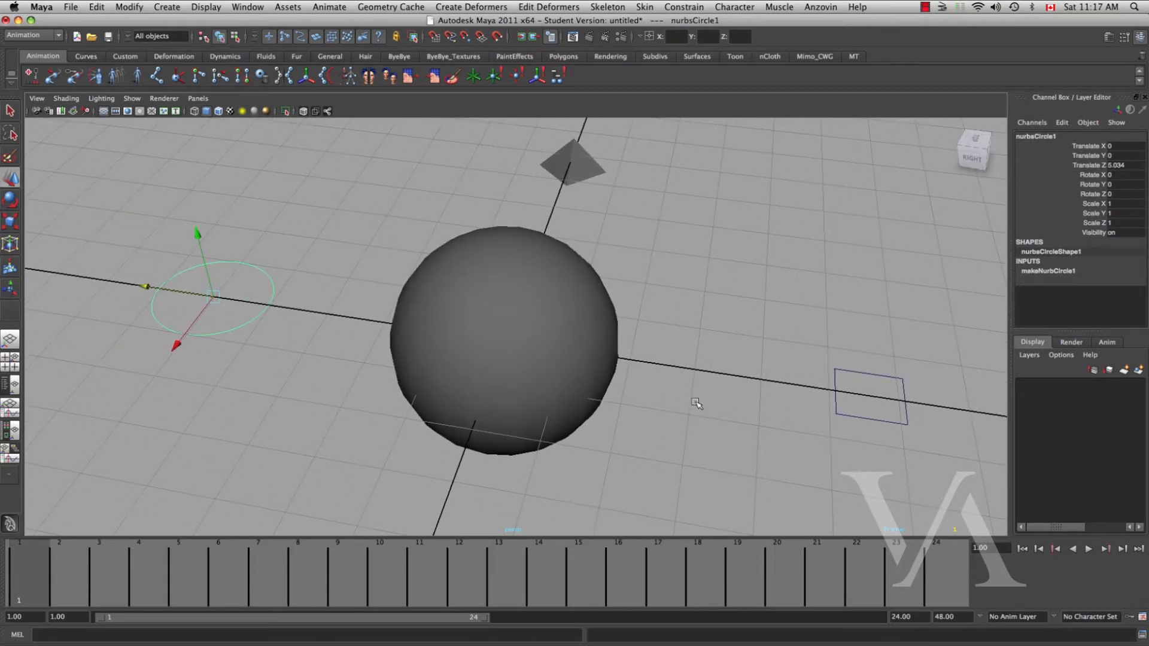
# Select the individual side curves of the NURBS square one after another in the perspective view.
pyautogui.keyDown('alt'); pyautogui.moveTo(686, 477); pyautogui.dragTo(521, 441, button='middle'); pyautogui.keyUp('alt')
pyautogui.click(590, 368)
pyautogui.keyDown('alt'); pyautogui.moveTo(605, 413); pyautogui.dragTo(752, 442, button='right'); pyautogui.keyUp('alt')
pyautogui.keyDown('alt'); pyautogui.moveTo(752, 443); pyautogui.dragTo(611, 418, button='middle'); pyautogui.keyUp('alt')
pyautogui.keyDown('alt'); pyautogui.moveTo(611, 418); pyautogui.dragTo(656, 437, button='right'); pyautogui.keyUp('alt')
pyautogui.keyDown('alt'); pyautogui.moveTo(629, 425); pyautogui.dragTo(580, 387, button='middle'); pyautogui.keyUp('alt')
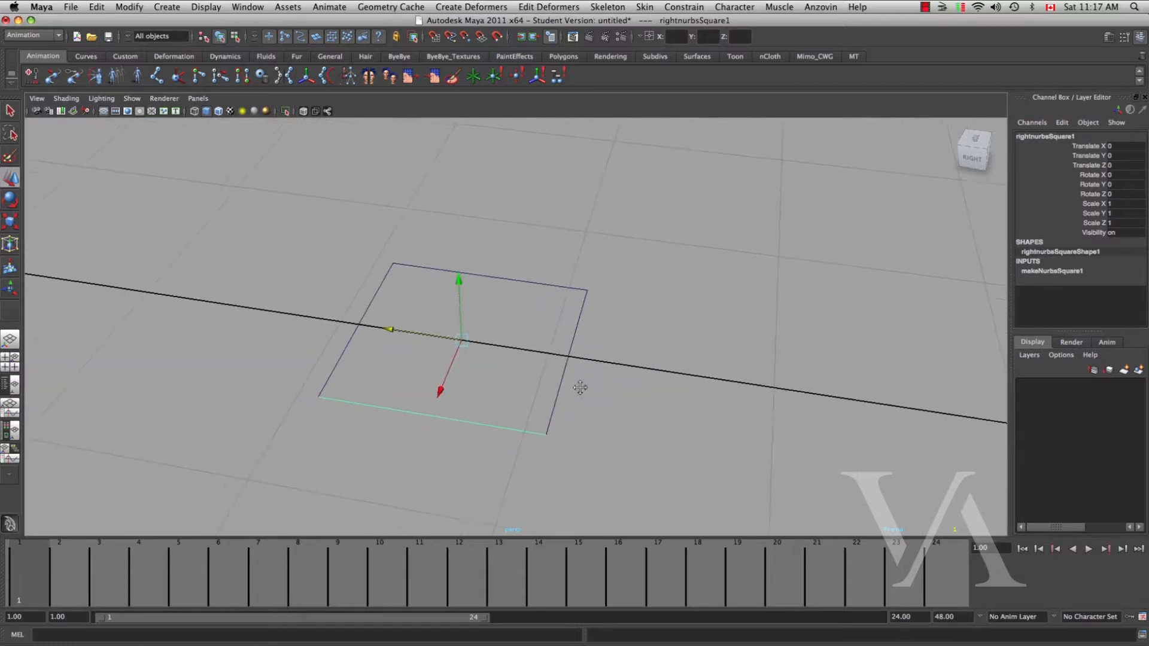
pyautogui.keyDown('alt'); pyautogui.moveTo(580, 388); pyautogui.dragTo(446, 489, button='right'); pyautogui.keyUp('alt')
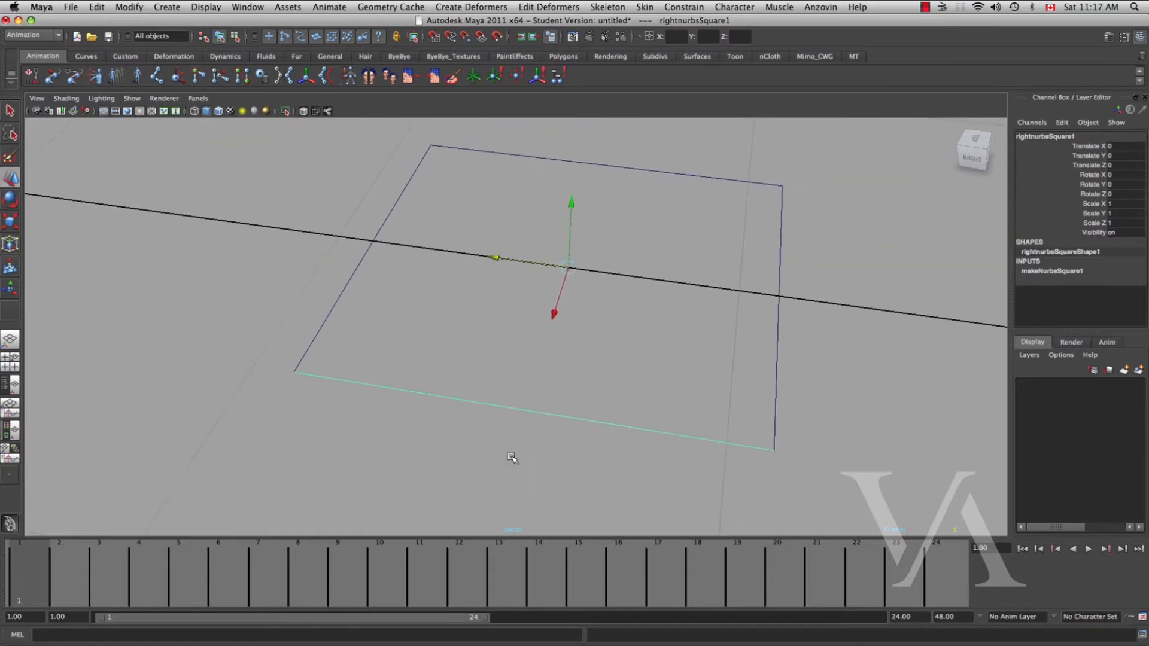
pyautogui.click(776, 354)
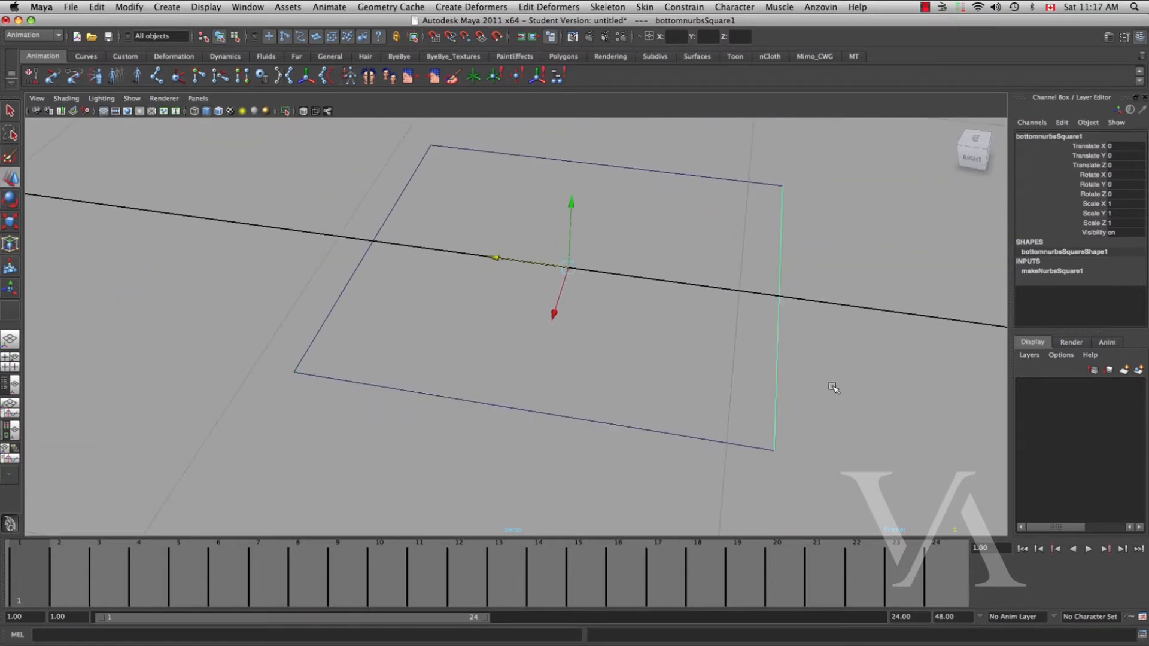
pyautogui.click(639, 155)
pyautogui.moveTo(376, 269); pyautogui.dragTo(351, 263)
# Select the sphere and then the cylinder in the perspective view.
pyautogui.keyDown('alt'); pyautogui.moveTo(565, 380); pyautogui.dragTo(569, 437); pyautogui.keyUp('alt')
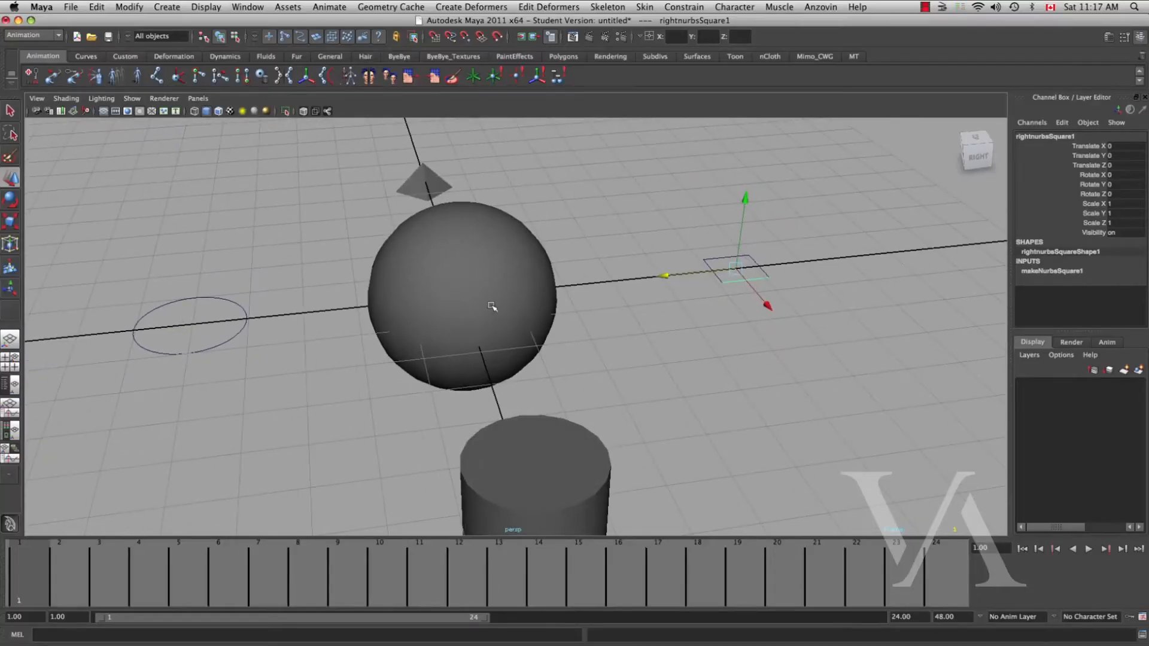
pyautogui.click(491, 307)
pyautogui.click(582, 448)
pyautogui.keyDown('alt'); pyautogui.moveTo(638, 389); pyautogui.dragTo(670, 364, button='middle'); pyautogui.keyUp('alt')
pyautogui.keyDown('alt'); pyautogui.moveTo(671, 363); pyautogui.dragTo(541, 374, button='right'); pyautogui.keyUp('alt')
pyautogui.keyDown('alt'); pyautogui.moveTo(542, 374); pyautogui.dragTo(567, 371); pyautogui.keyUp('alt')
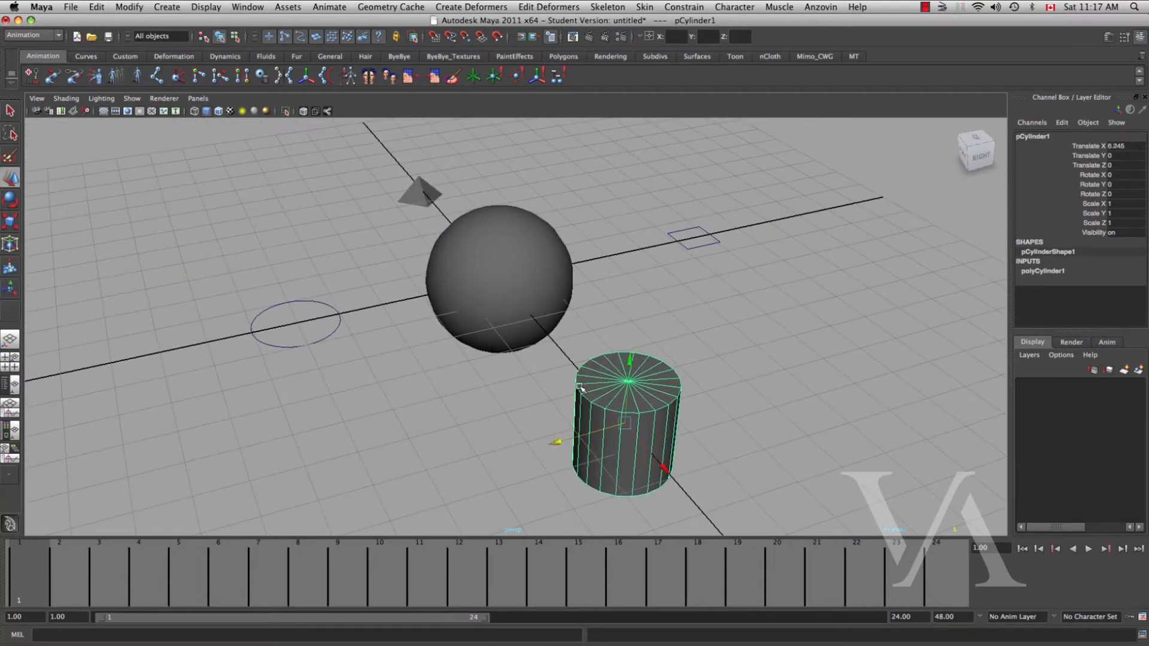
# Open the Outliner and select the persp, top, front and side cameras in its list.
pyautogui.hotkey('shift', 'o')
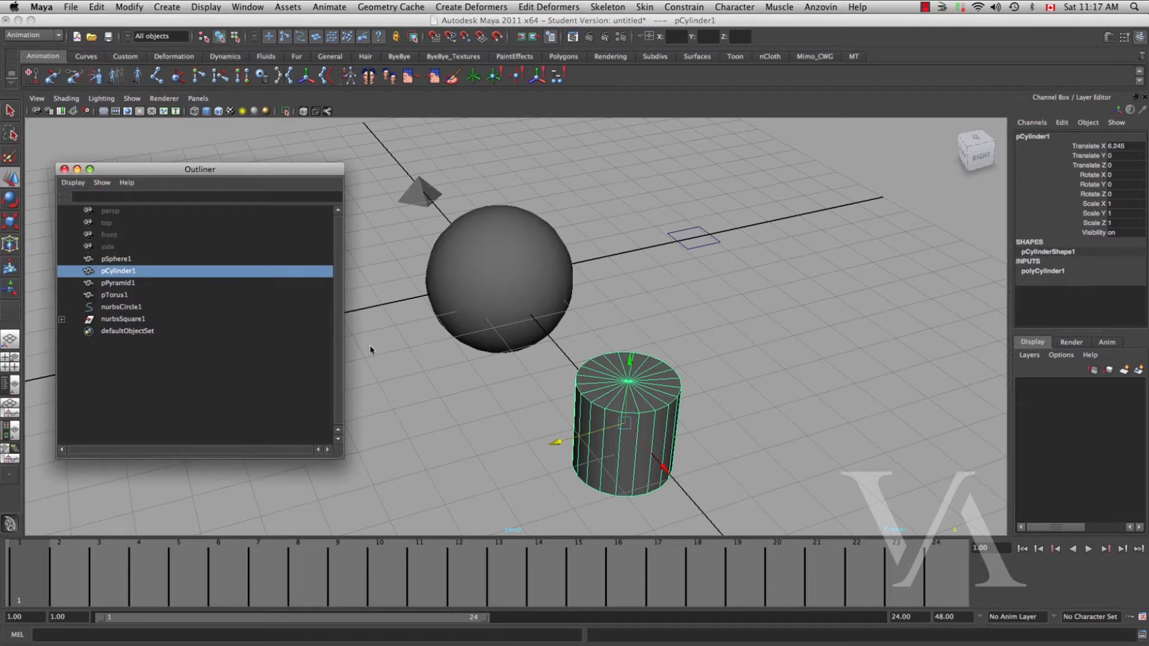
pyautogui.moveTo(198, 179); pyautogui.dragTo(213, 181)
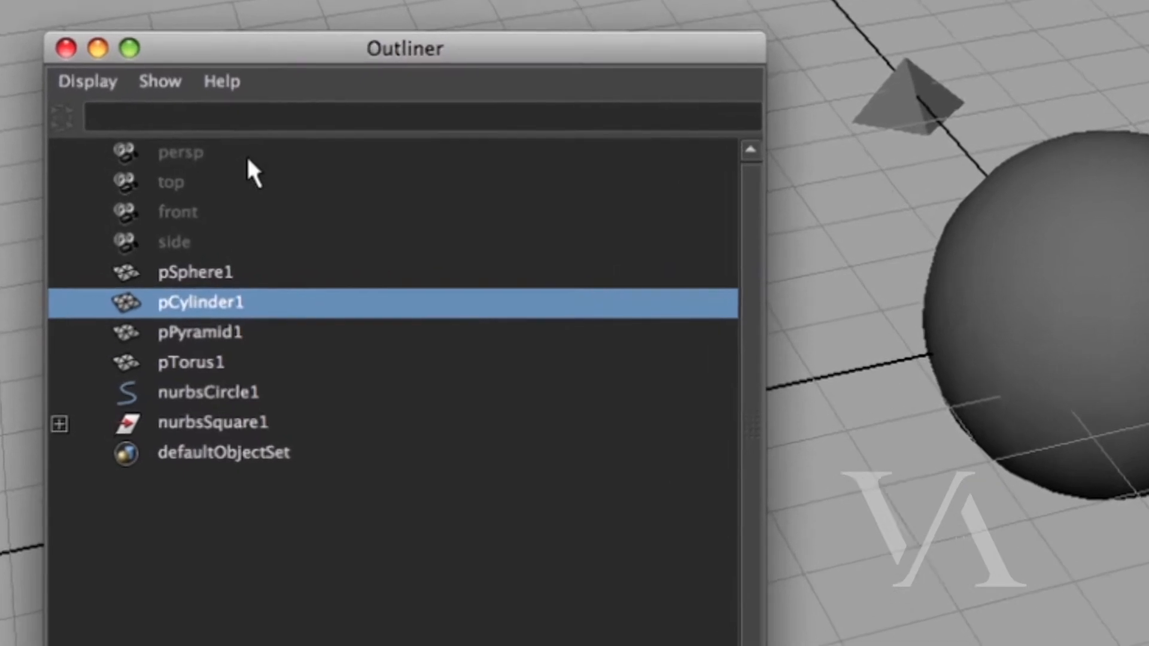
pyautogui.moveTo(248, 159); pyautogui.dragTo(262, 268)
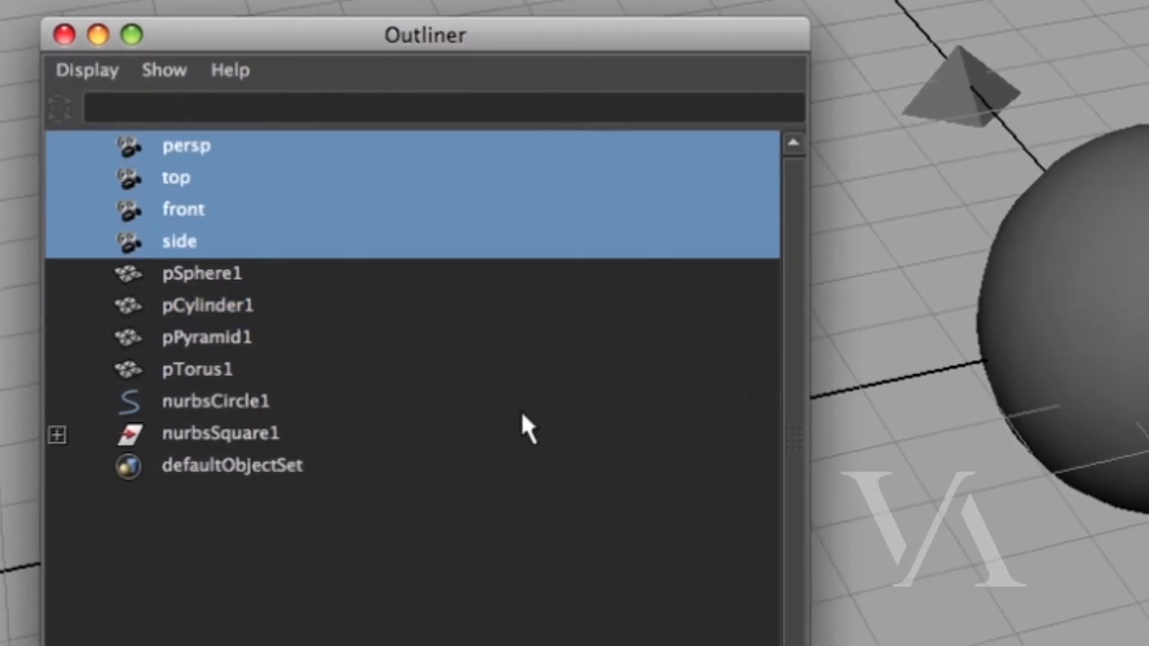
# Show the four-view layout for comparison with the cameras and reposition the Outliner window.
pyautogui.press('space')
pyautogui.moveTo(608, 37); pyautogui.dragTo(561, 34)
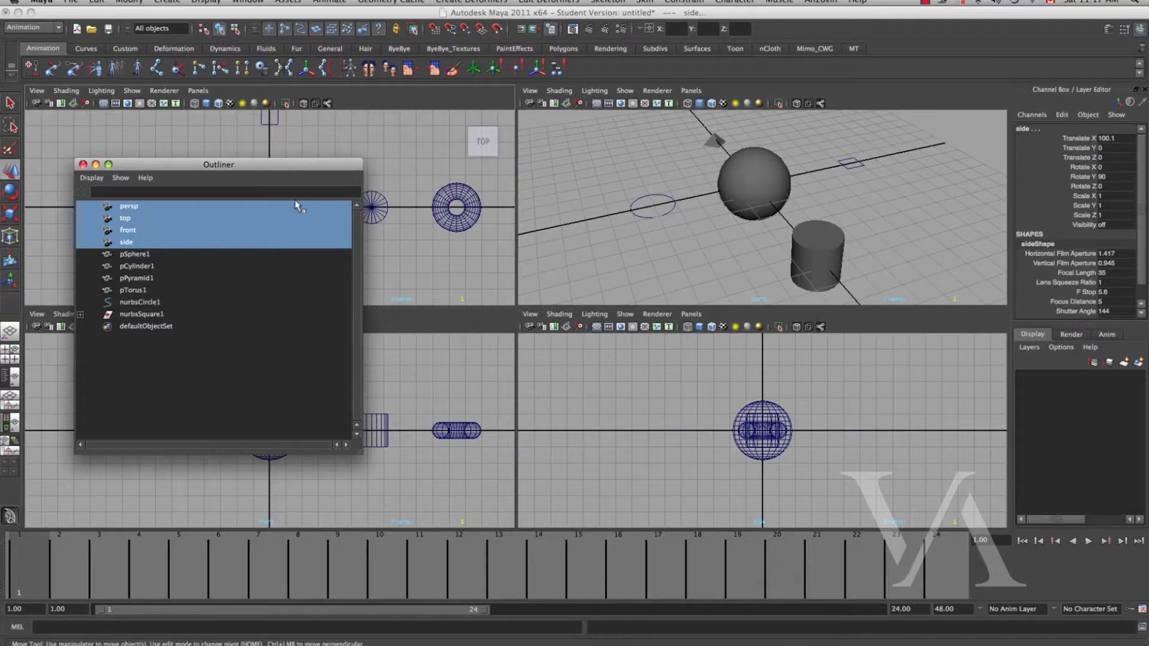
pyautogui.moveTo(270, 167); pyautogui.dragTo(247, 152)
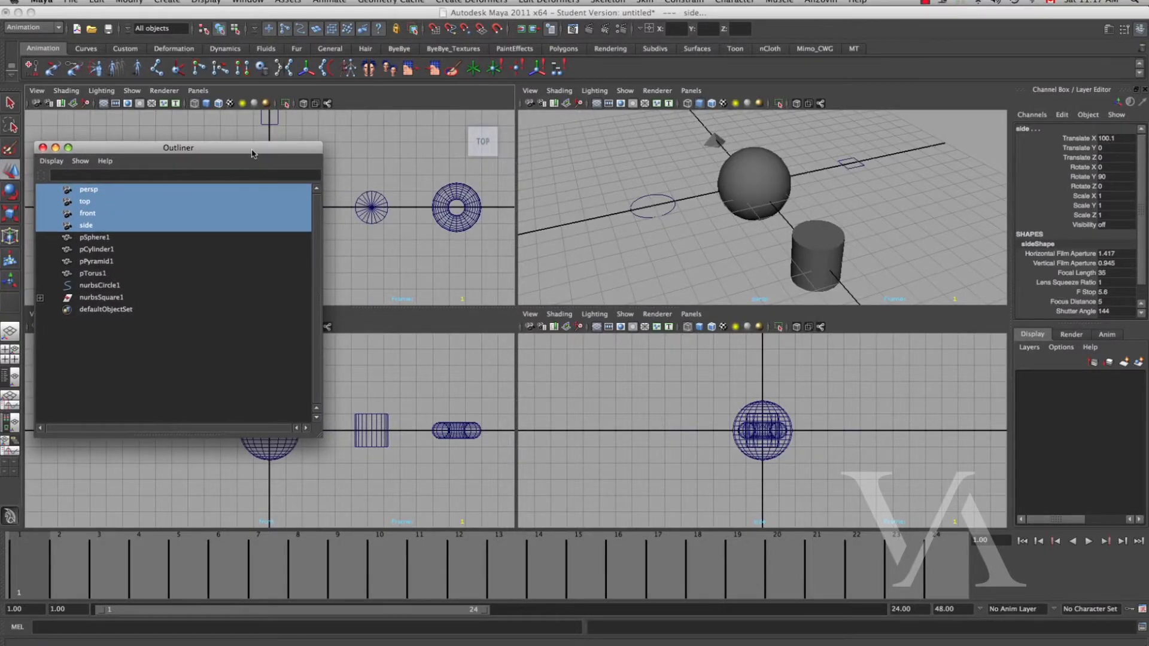
pyautogui.moveTo(256, 150); pyautogui.dragTo(310, 171)
# Select pSphere1 in the Outliner and return to the single perspective view.
pyautogui.click(188, 252)
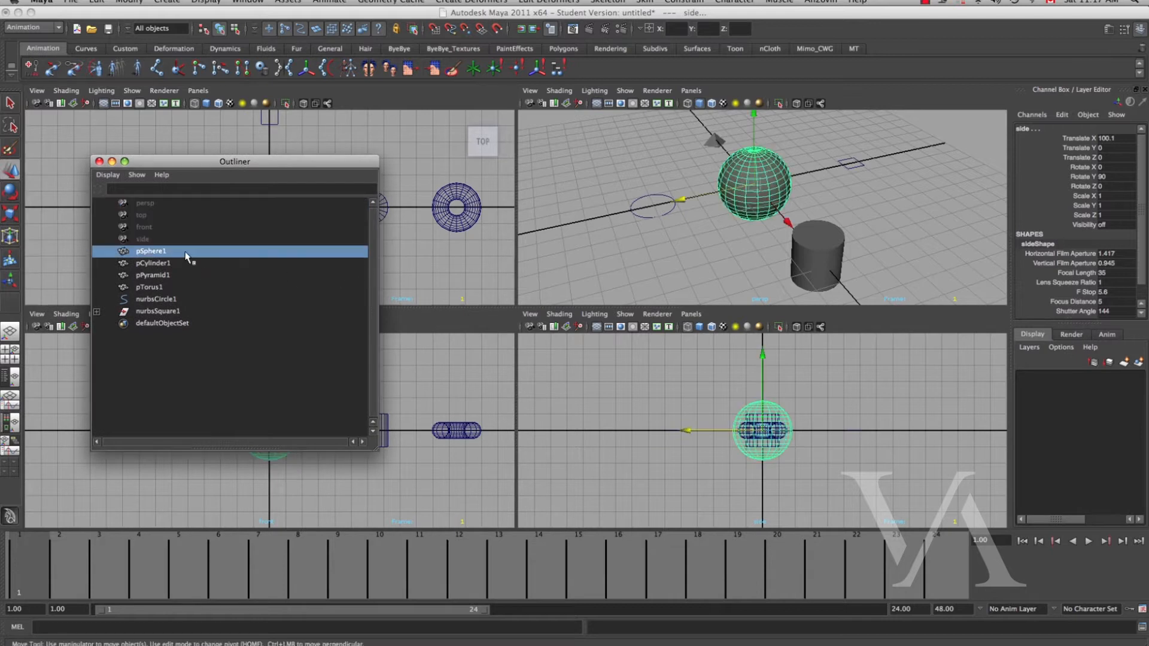
pyautogui.press('space')
pyautogui.keyDown('alt'); pyautogui.moveTo(579, 335); pyautogui.dragTo(704, 377); pyautogui.keyUp('alt')
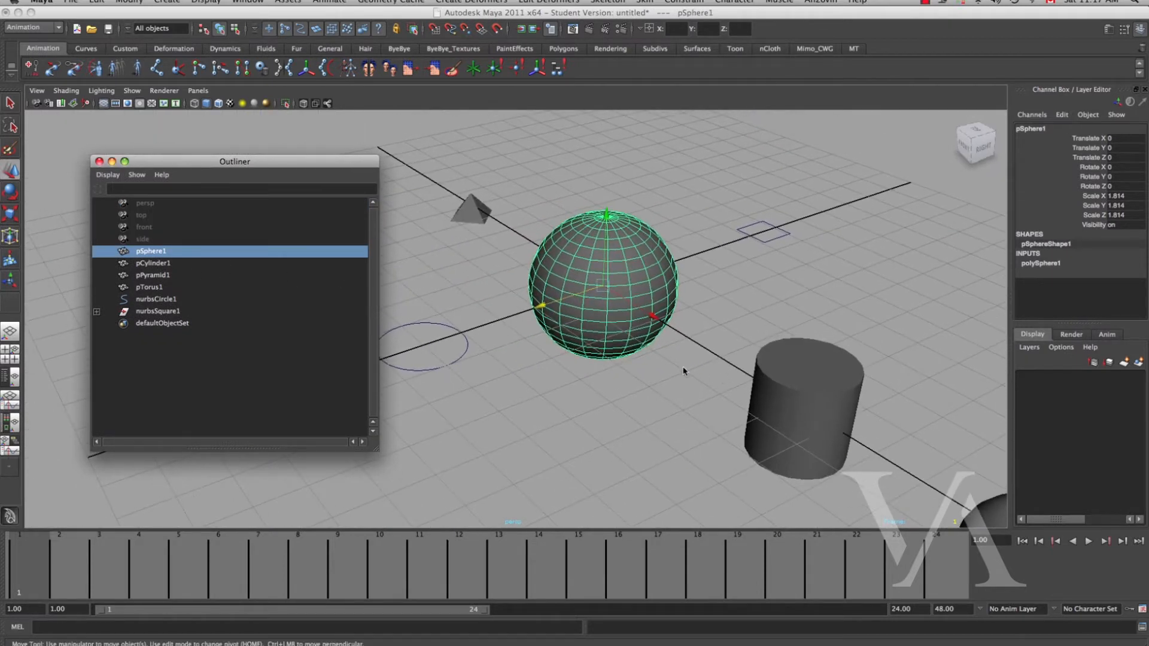
# Select pCylinder1, pPyramid1 and pTorus1 in turn in the Outliner and find each one in the scene.
pyautogui.click(163, 265)
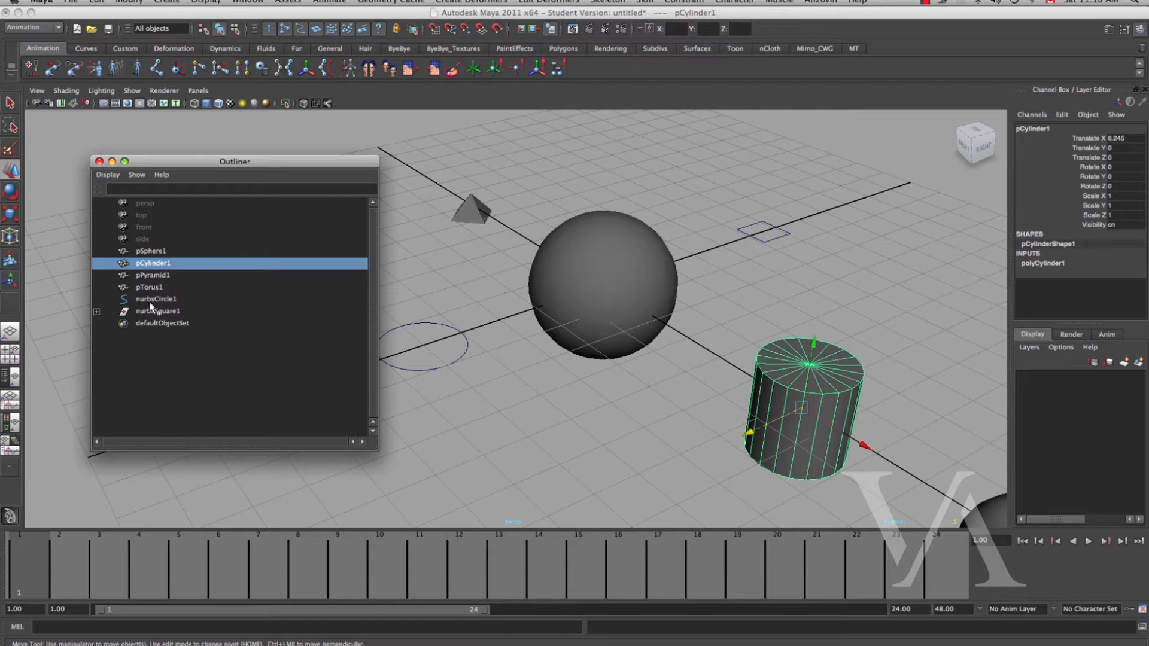
pyautogui.click(155, 277)
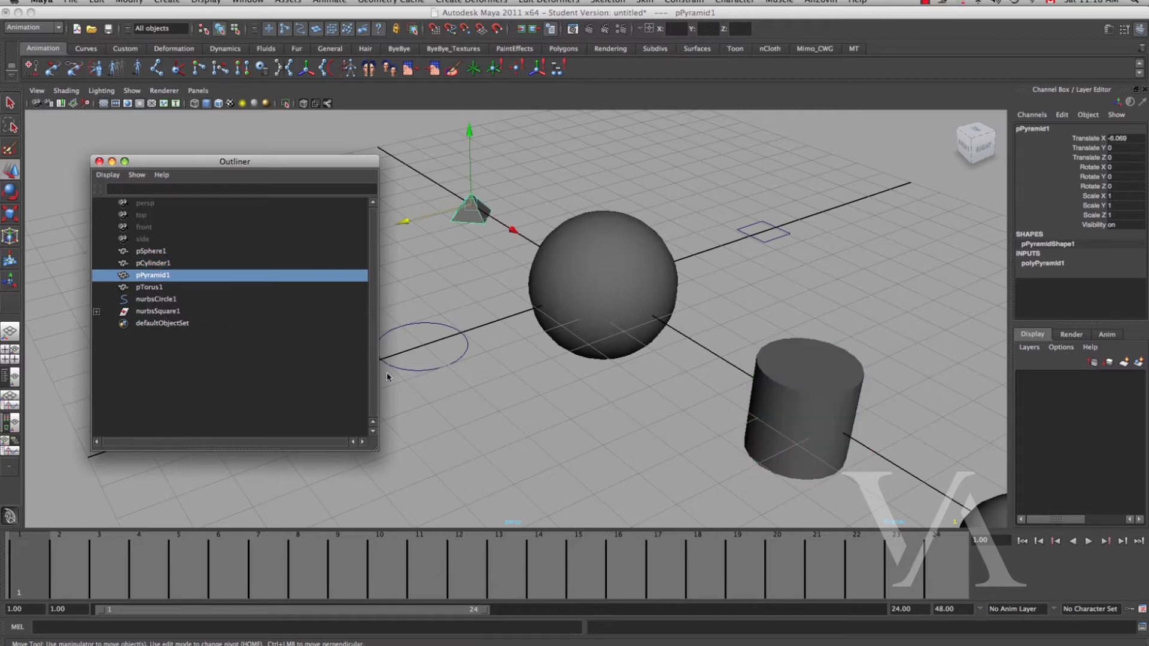
pyautogui.click(174, 289)
pyautogui.keyDown('alt'); pyautogui.moveTo(710, 395); pyautogui.dragTo(570, 298, button='middle'); pyautogui.keyUp('alt')
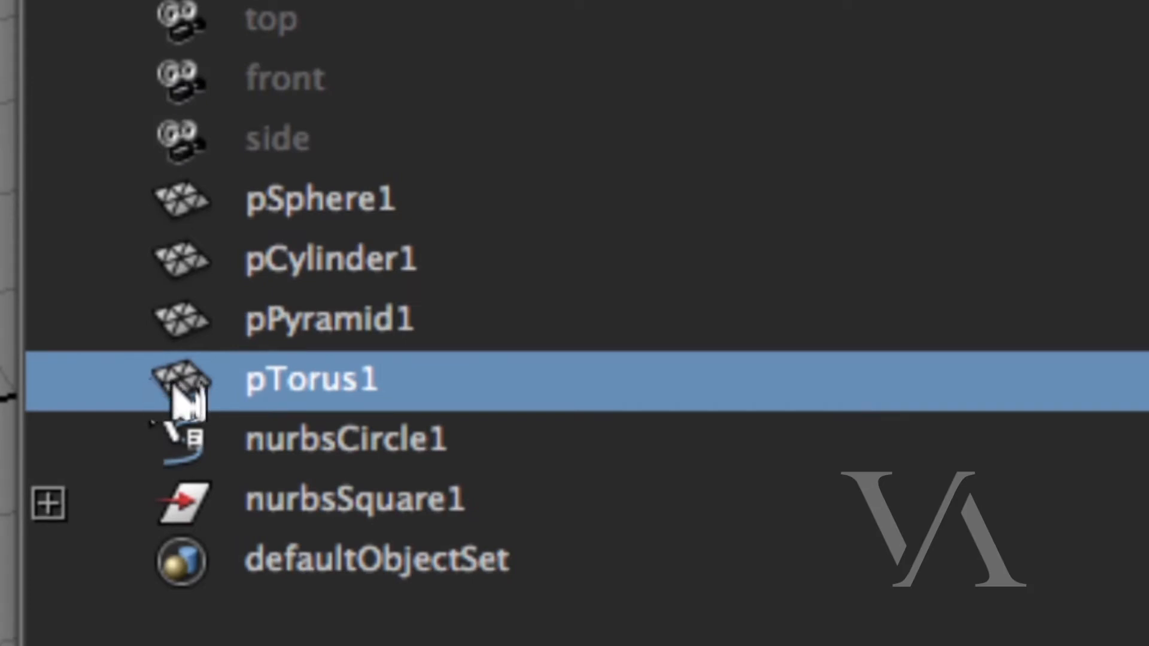
# Select nurbsCircle1 in the Outliner and examine the circle up close.
pyautogui.click(280, 447)
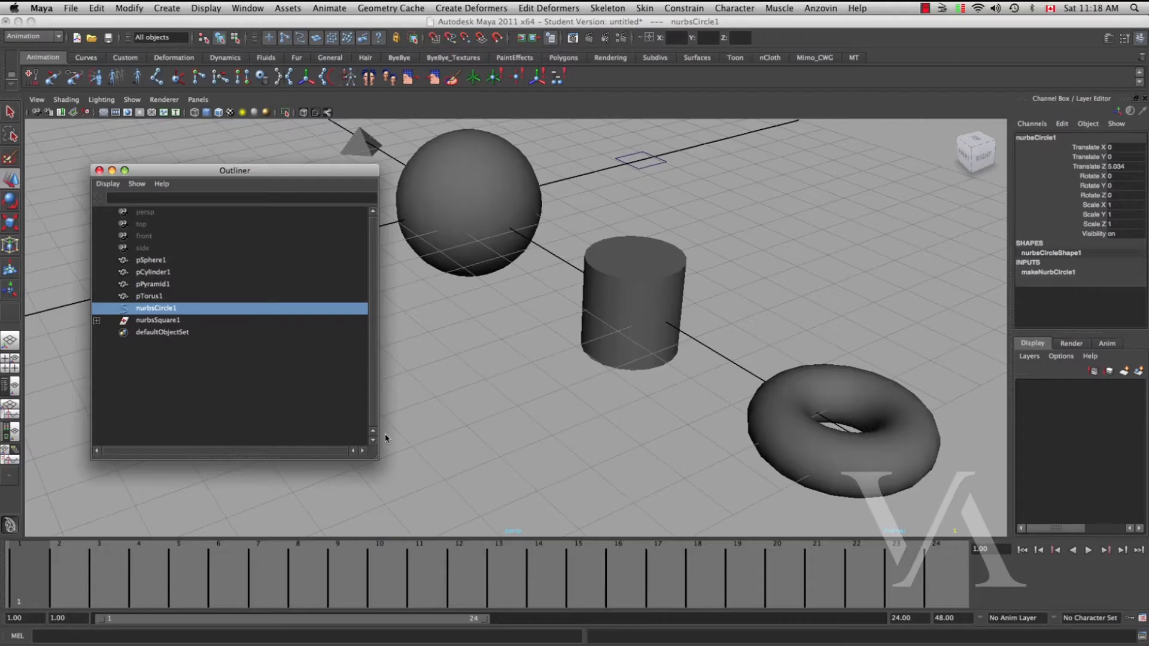
pyautogui.keyDown('alt'); pyautogui.moveTo(387, 435); pyautogui.dragTo(572, 434, button='middle'); pyautogui.keyUp('alt')
pyautogui.scroll(10, 573, 434)
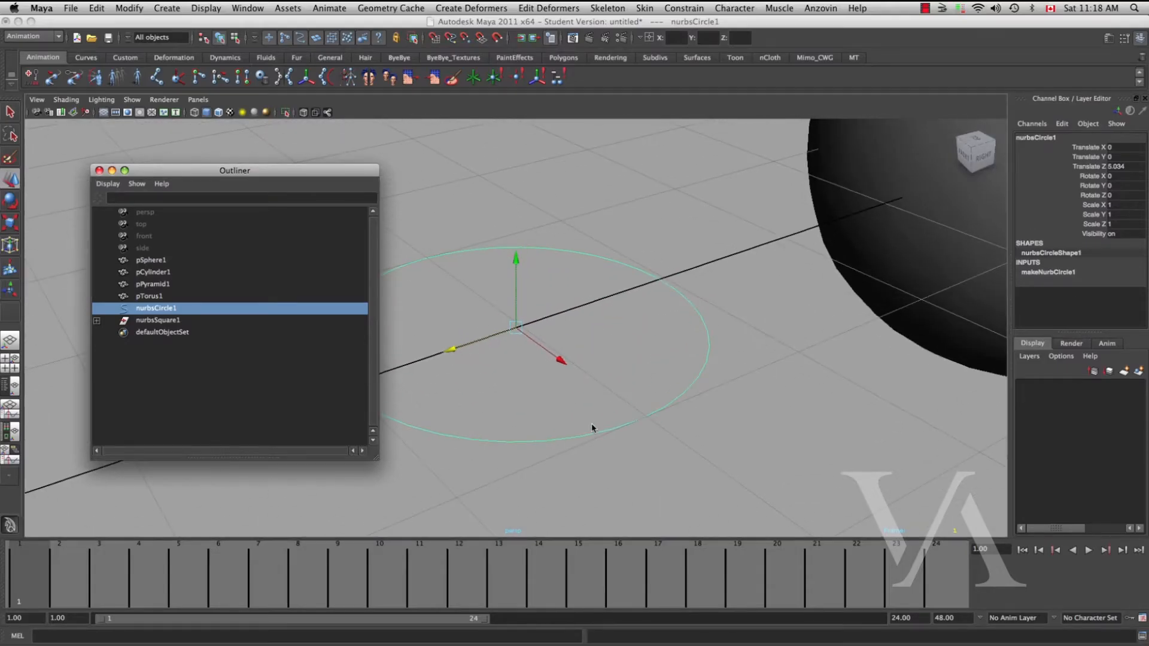
pyautogui.keyDown('alt'); pyautogui.moveTo(611, 397); pyautogui.dragTo(595, 397, button='right'); pyautogui.keyUp('alt')
pyautogui.keyDown('alt'); pyautogui.moveTo(596, 397); pyautogui.dragTo(628, 386, button='middle'); pyautogui.keyUp('alt')
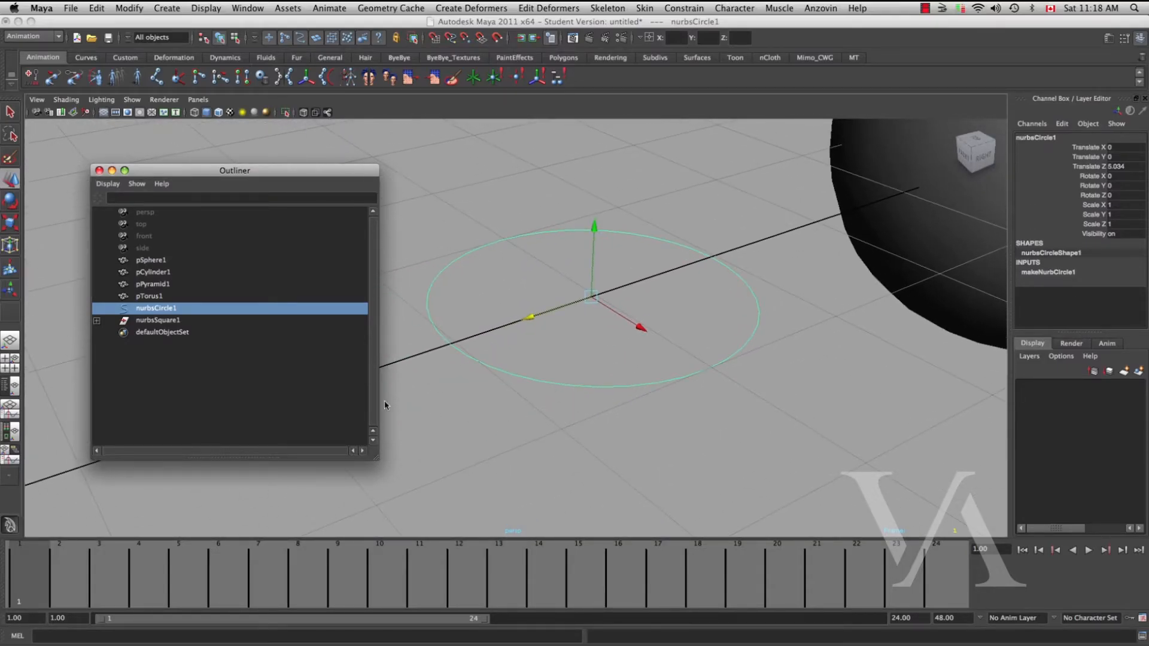
# Select nurbsSquare1 in the Outliner and frame it in the perspective view.
pyautogui.click(164, 321)
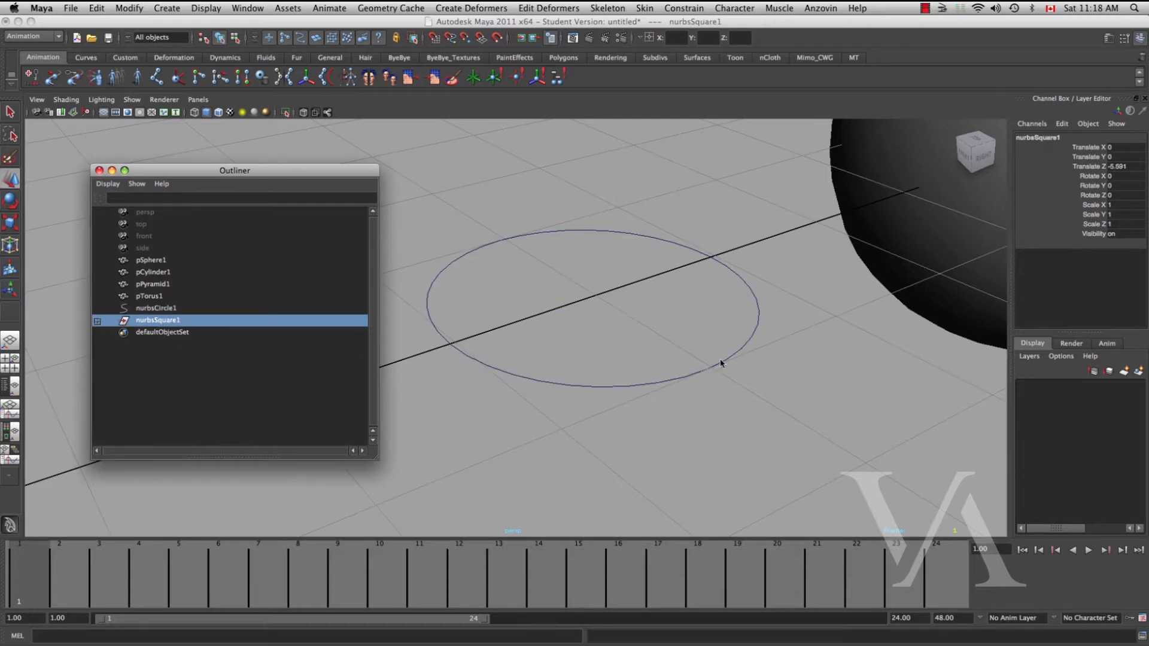
pyautogui.press('f')
pyautogui.keyDown('alt'); pyautogui.moveTo(727, 356); pyautogui.dragTo(465, 349); pyautogui.keyUp('alt')
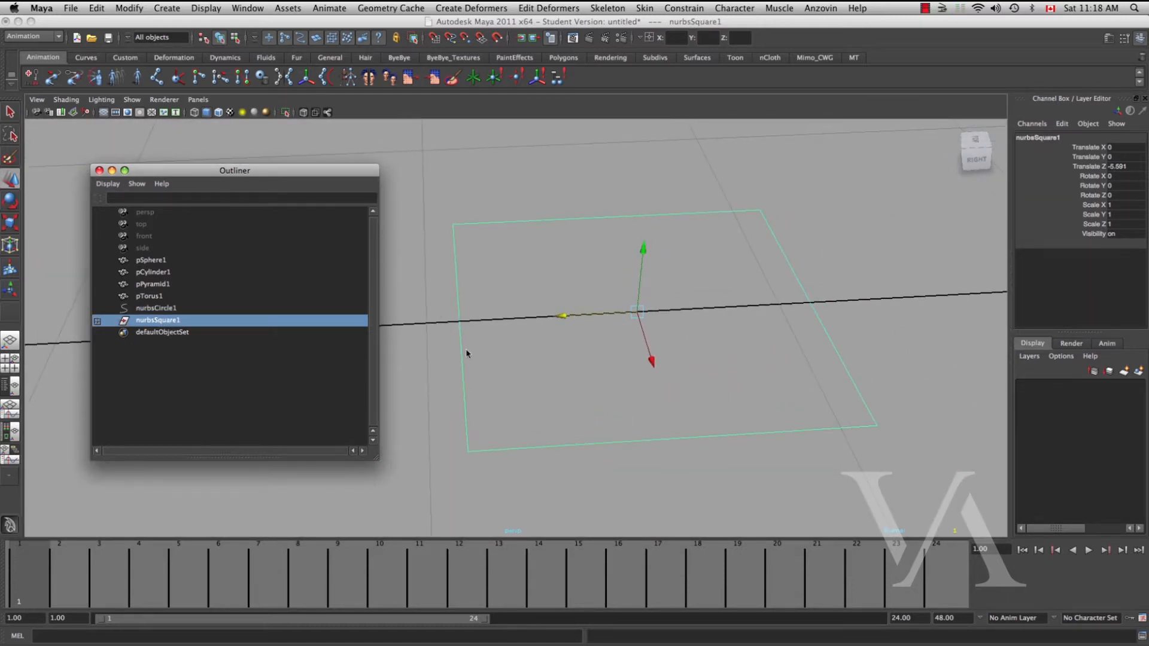
# Expand nurbsSquare1 in the Outliner and select its four child curves in turn, ending on rightnurbsSquare1.
pyautogui.click(97, 321)
pyautogui.click(199, 332)
pyautogui.click(200, 345)
pyautogui.click(199, 356)
pyautogui.click(196, 369)
pyautogui.click(198, 358)
pyautogui.click(199, 345)
pyautogui.click(200, 334)
pyautogui.click(200, 345)
pyautogui.click(202, 357)
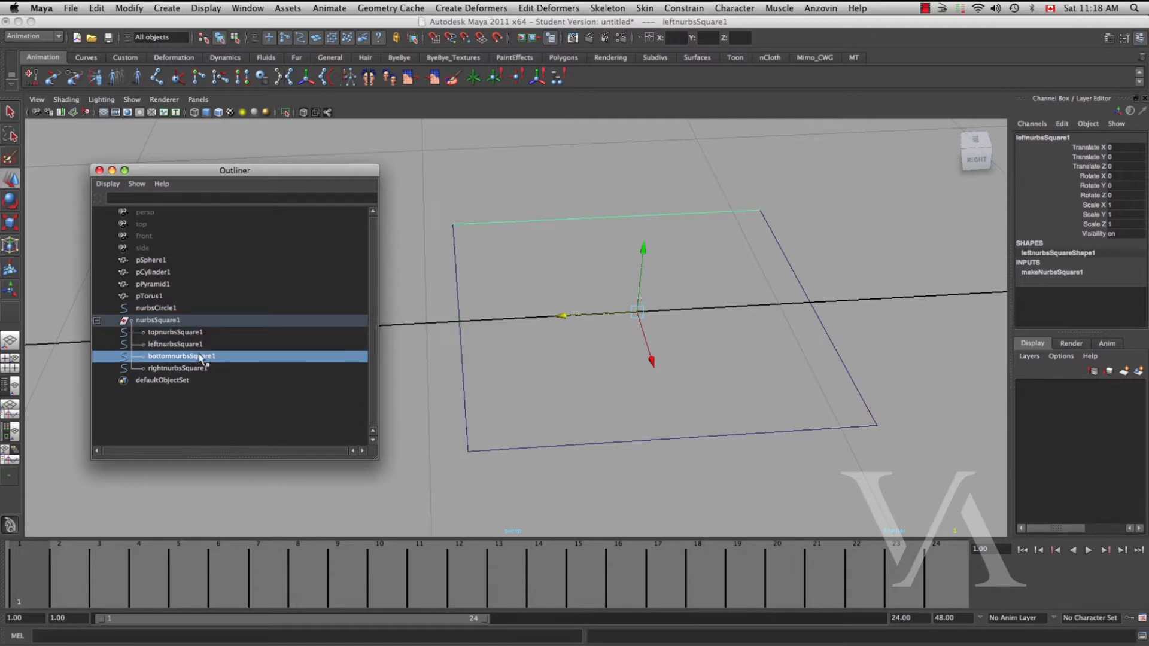
pyautogui.click(204, 369)
pyautogui.click(601, 486)
pyautogui.press('z')
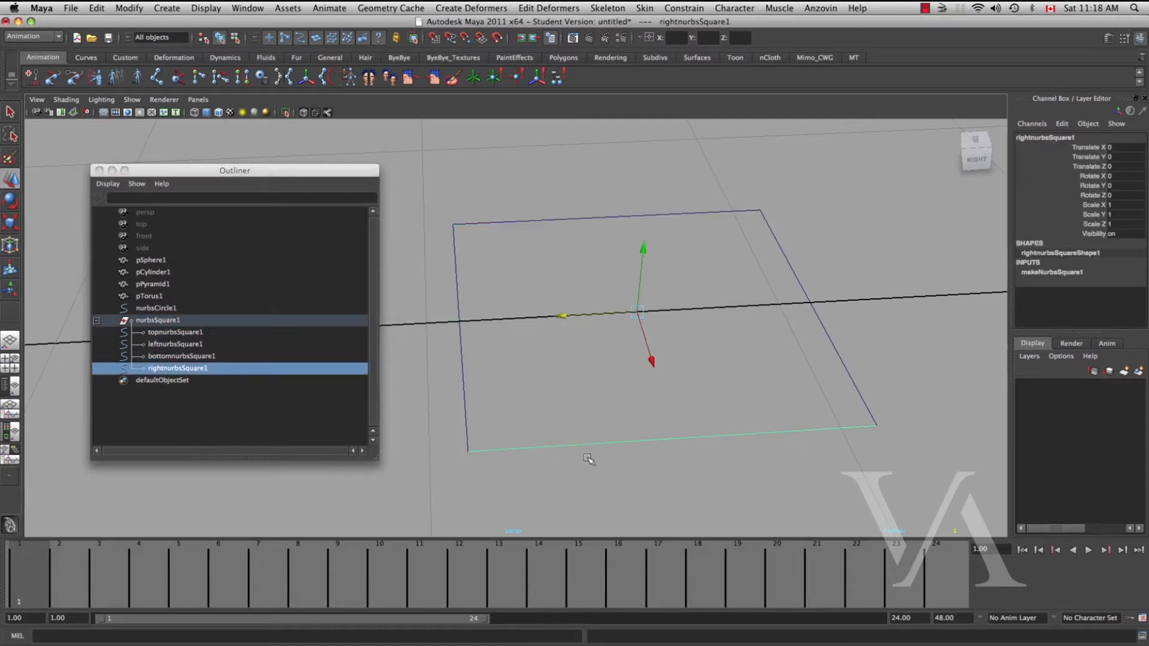
# Close the Outliner, bring all the objects back into view and activate the Select Tool.
pyautogui.click(100, 172)
pyautogui.keyDown('alt'); pyautogui.moveTo(449, 341); pyautogui.dragTo(147, 358, button='right'); pyautogui.keyUp('alt')
pyautogui.keyDown('alt'); pyautogui.moveTo(426, 359); pyautogui.dragTo(485, 360, button='middle'); pyautogui.keyUp('alt')
pyautogui.keyDown('alt'); pyautogui.moveTo(485, 360); pyautogui.dragTo(299, 366, button='right'); pyautogui.keyUp('alt')
pyautogui.keyDown('alt'); pyautogui.moveTo(603, 327); pyautogui.dragTo(641, 307, button='middle'); pyautogui.keyUp('alt')
pyautogui.keyDown('alt'); pyautogui.moveTo(638, 309); pyautogui.dragTo(373, 325, button='right'); pyautogui.keyUp('alt')
pyautogui.keyDown('alt'); pyautogui.moveTo(506, 344); pyautogui.dragTo(571, 315, button='middle'); pyautogui.keyUp('alt')
pyautogui.keyDown('alt'); pyautogui.moveTo(571, 315); pyautogui.dragTo(547, 354); pyautogui.keyUp('alt')
pyautogui.press('q')
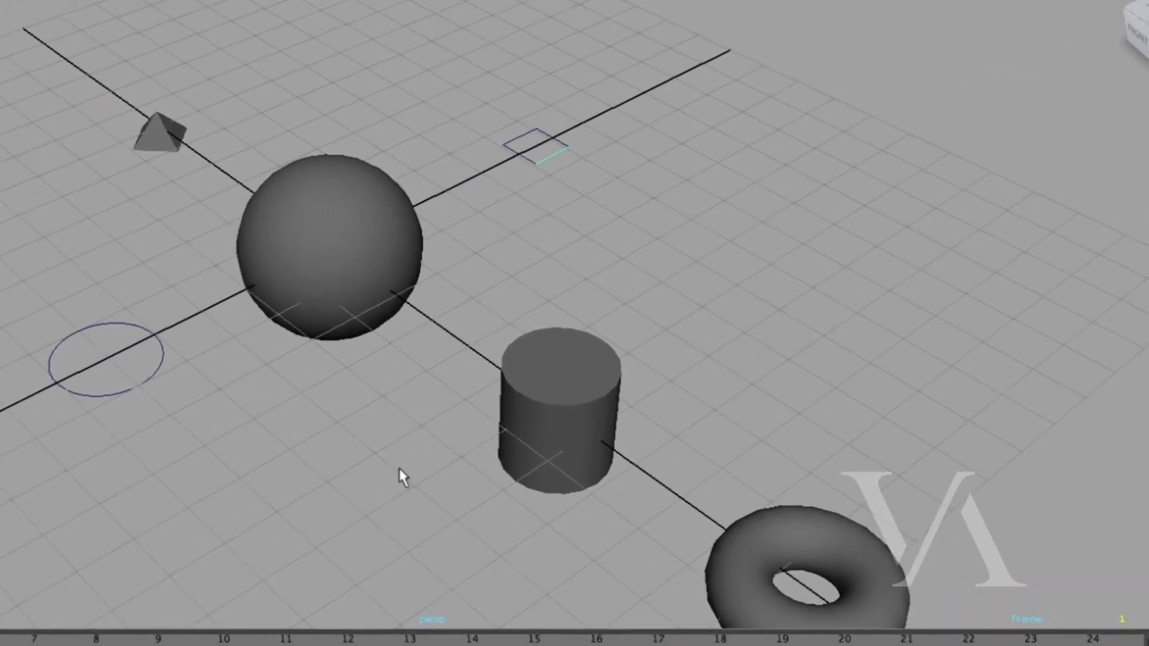
pyautogui.keyDown('alt'); pyautogui.moveTo(389, 345); pyautogui.dragTo(431, 333); pyautogui.keyUp('alt')
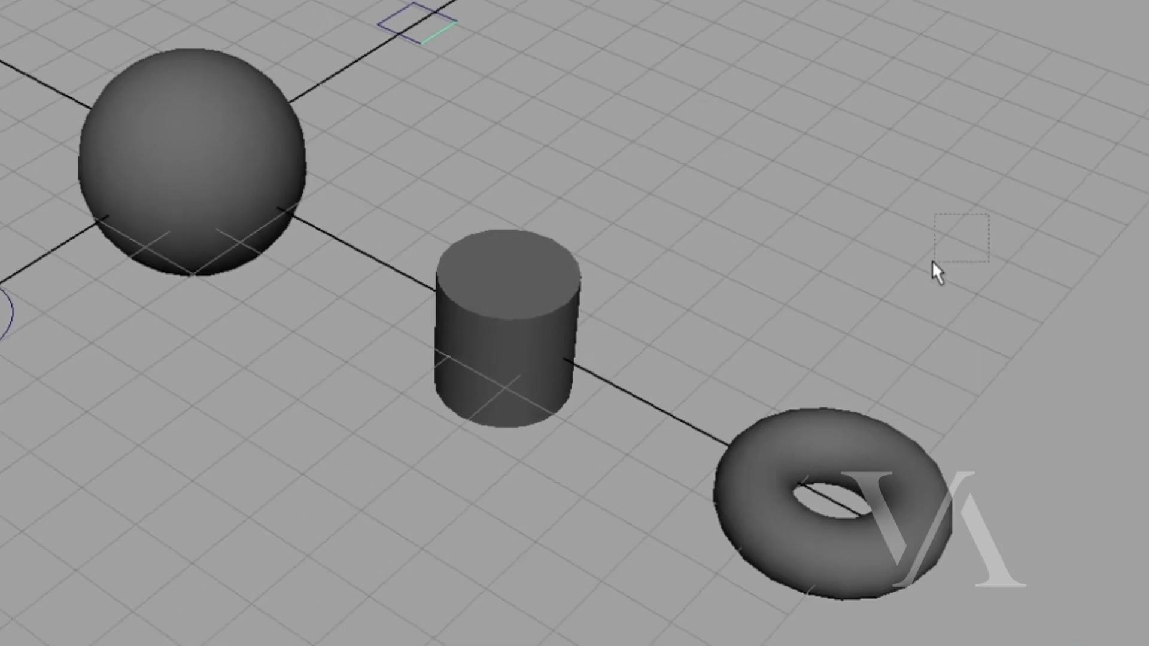
# Marquee-select the torus alone, marquee-select the torus and cylinder together, and clear the selection over empty space.
pyautogui.moveTo(818, 409); pyautogui.dragTo(776, 413)
pyautogui.moveTo(717, 452)
pyautogui.mouseDown()
pyautogui.moveTo(685, 473)
pyautogui.moveTo(723, 443)
pyautogui.mouseUp()
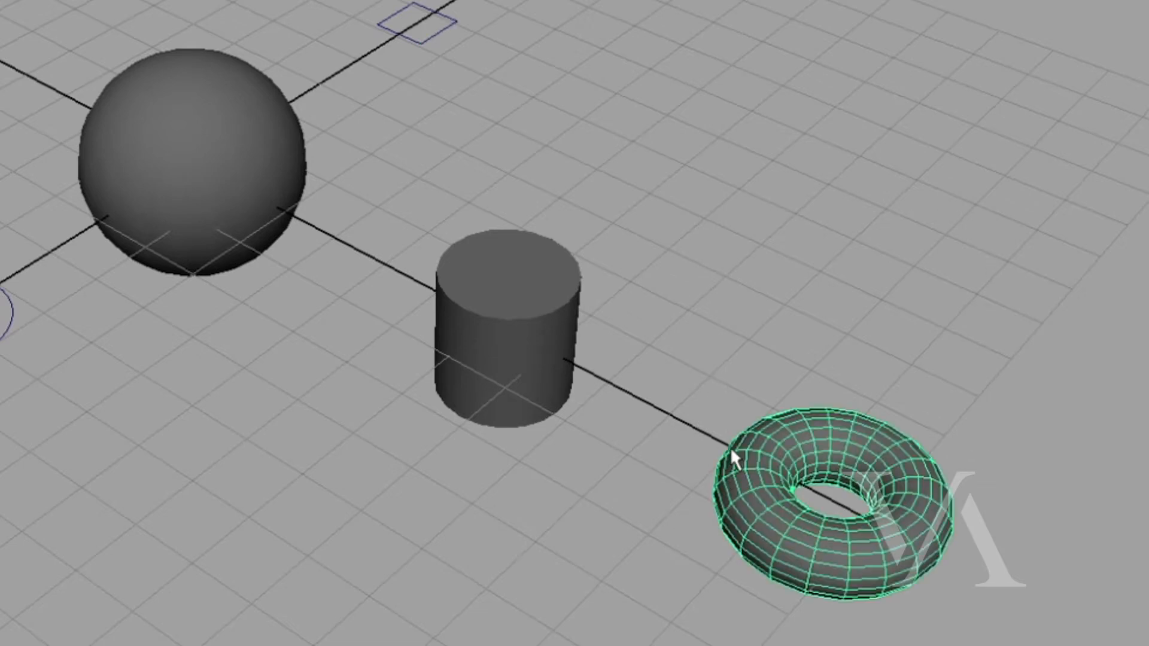
pyautogui.moveTo(916, 178); pyautogui.dragTo(550, 469)
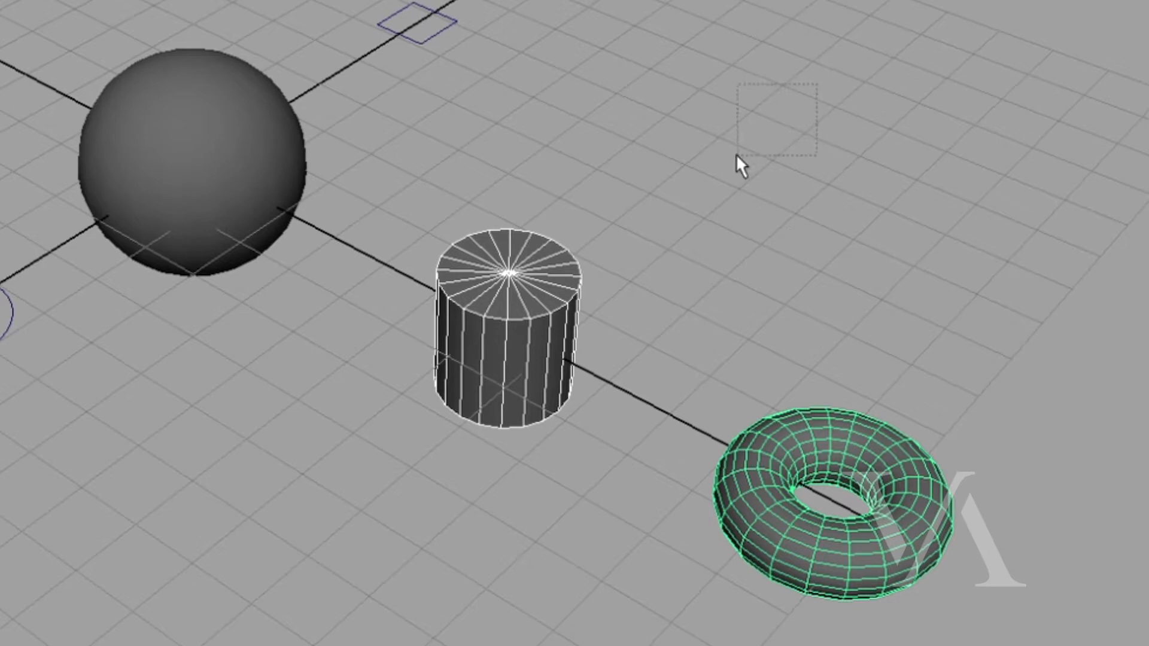
pyautogui.moveTo(737, 155); pyautogui.dragTo(736, 170)
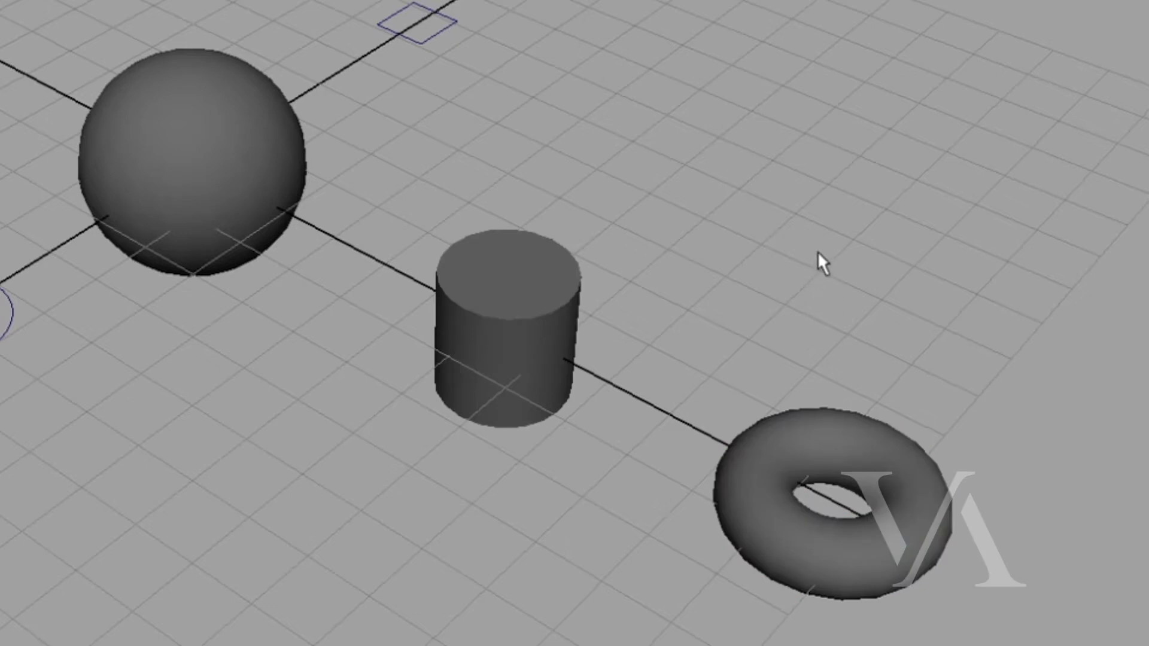
pyautogui.keyDown('alt'); pyautogui.moveTo(802, 254); pyautogui.dragTo(836, 243, button='middle'); pyautogui.keyUp('alt')
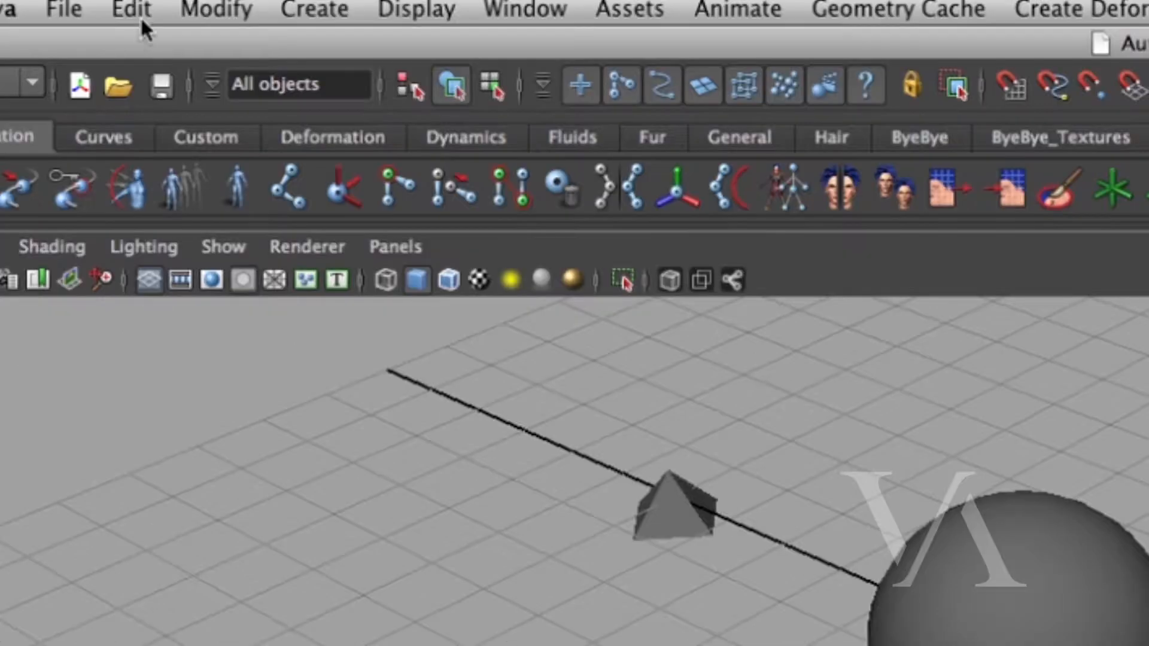
# Run the Deselect command, and select the torus and the pyramid alternately, one object at a time.
pyautogui.click(131, 9)
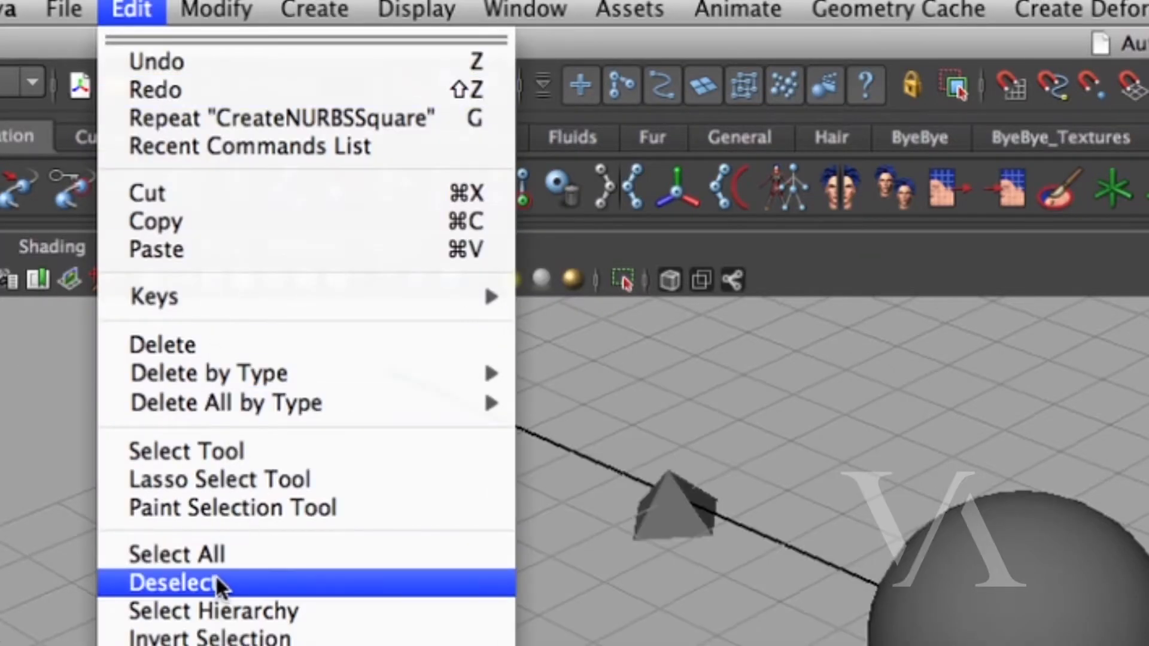
pyautogui.click(328, 563)
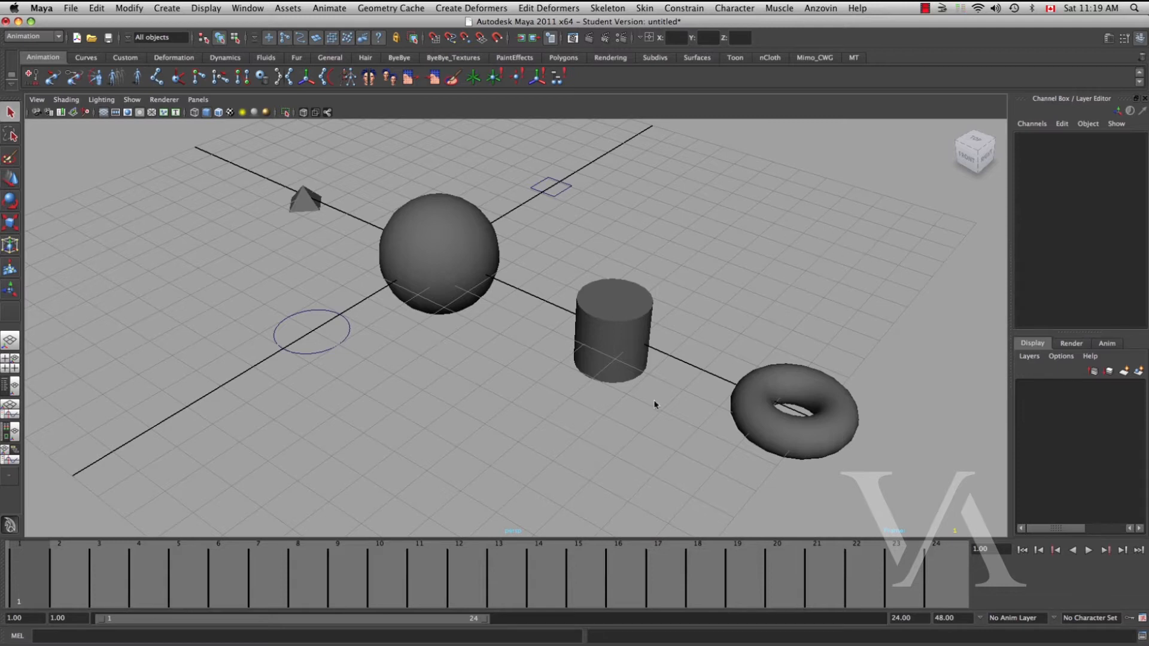
pyautogui.keyDown('alt'); pyautogui.moveTo(745, 410); pyautogui.dragTo(771, 436); pyautogui.keyUp('alt')
pyautogui.click(781, 435)
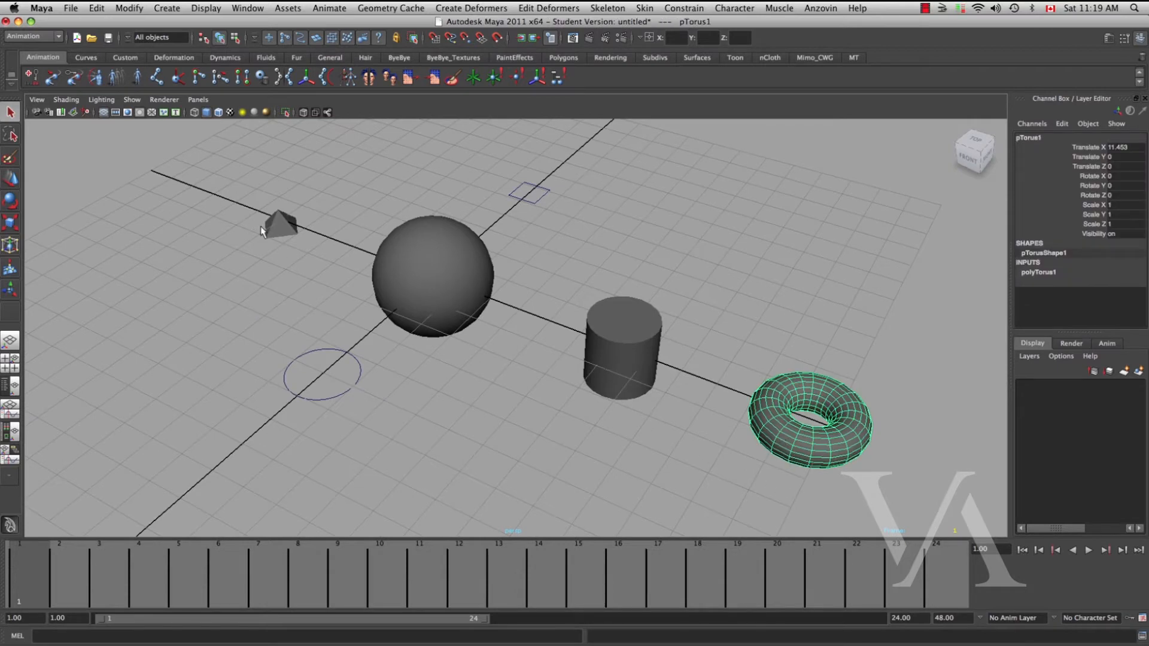
pyautogui.click(288, 233)
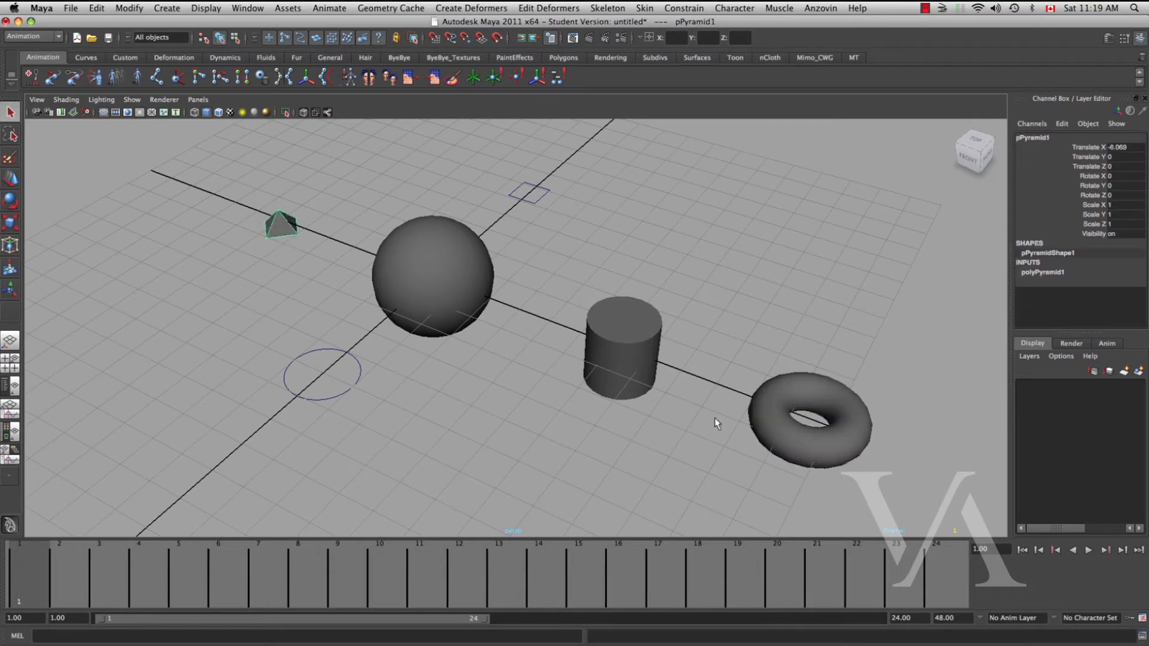
pyautogui.click(777, 410)
# Select the pyramid and add the torus, NURBS circle, sphere, cylinder and topnurbsSquare1 curve to the selection one by one.
pyautogui.click(281, 226)
pyautogui.moveTo(752, 351); pyautogui.dragTo(835, 462)
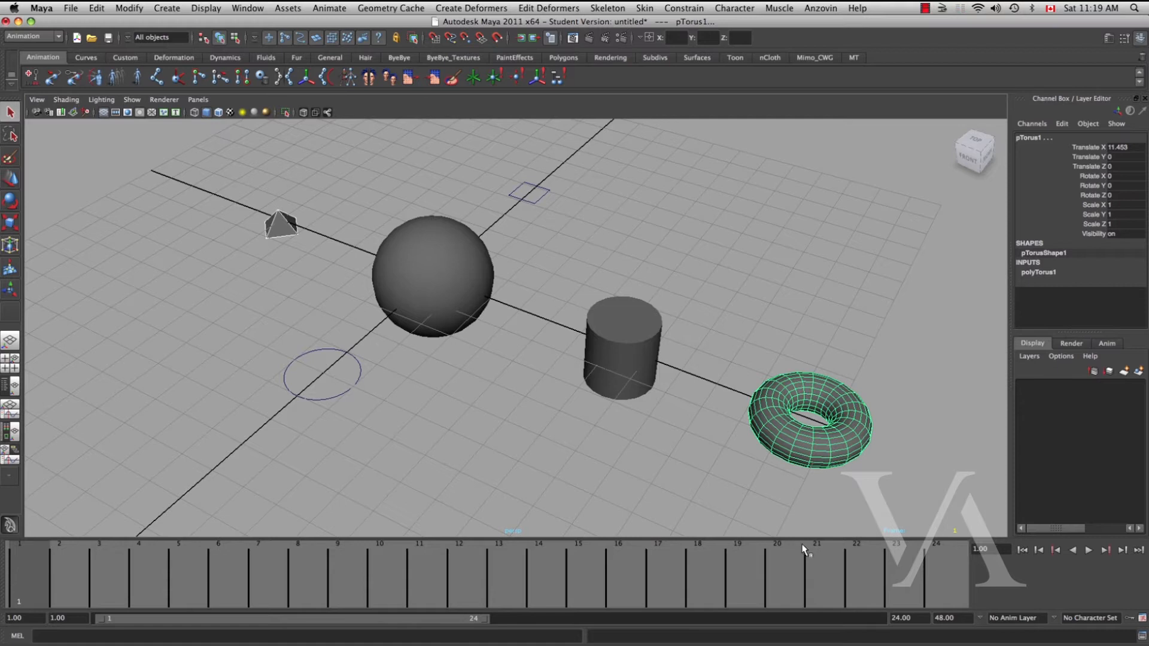
pyautogui.click(333, 395)
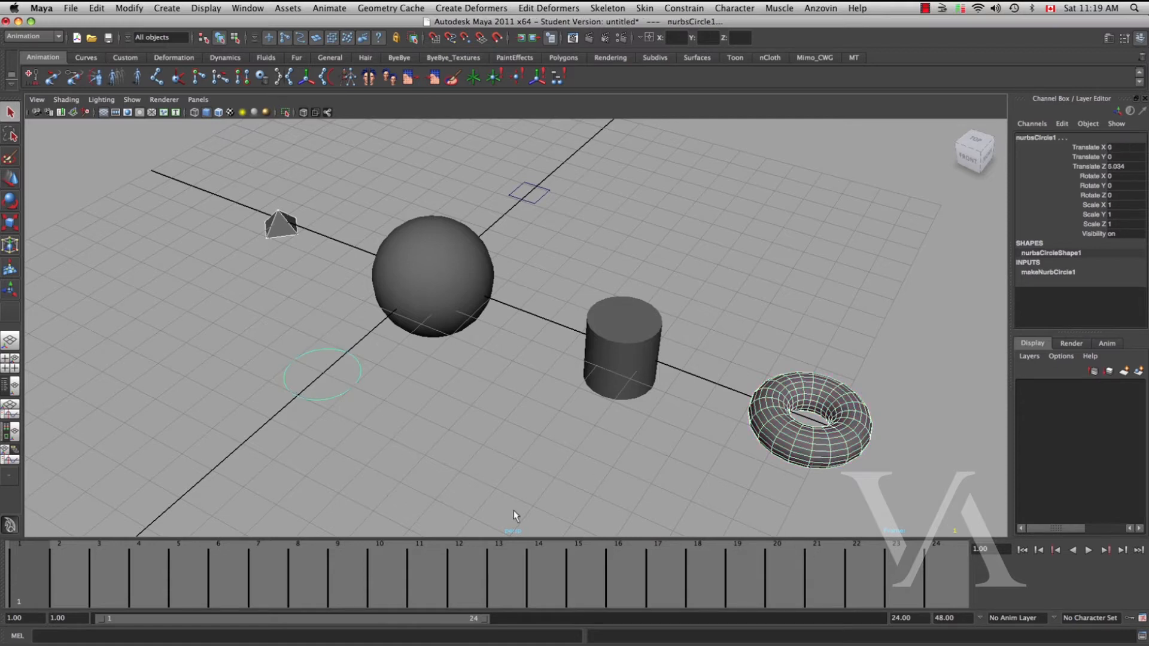
pyautogui.keyDown('shift'); pyautogui.click(449, 321); pyautogui.keyUp('shift')
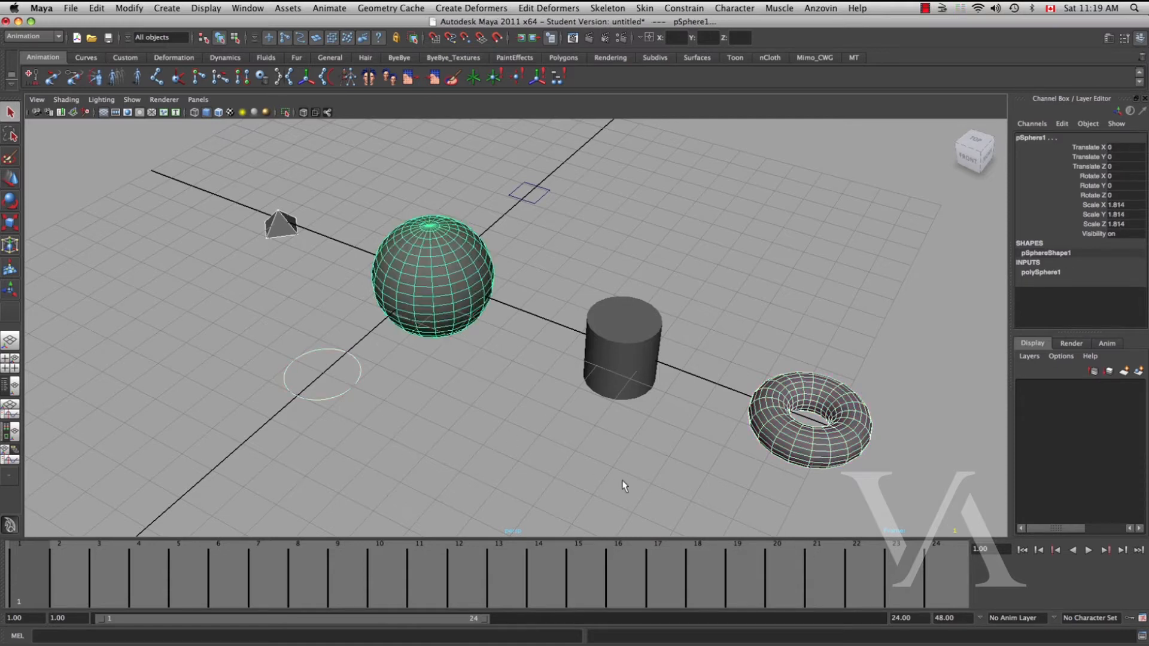
pyautogui.keyDown('shift'); pyautogui.click(617, 396); pyautogui.keyUp('shift')
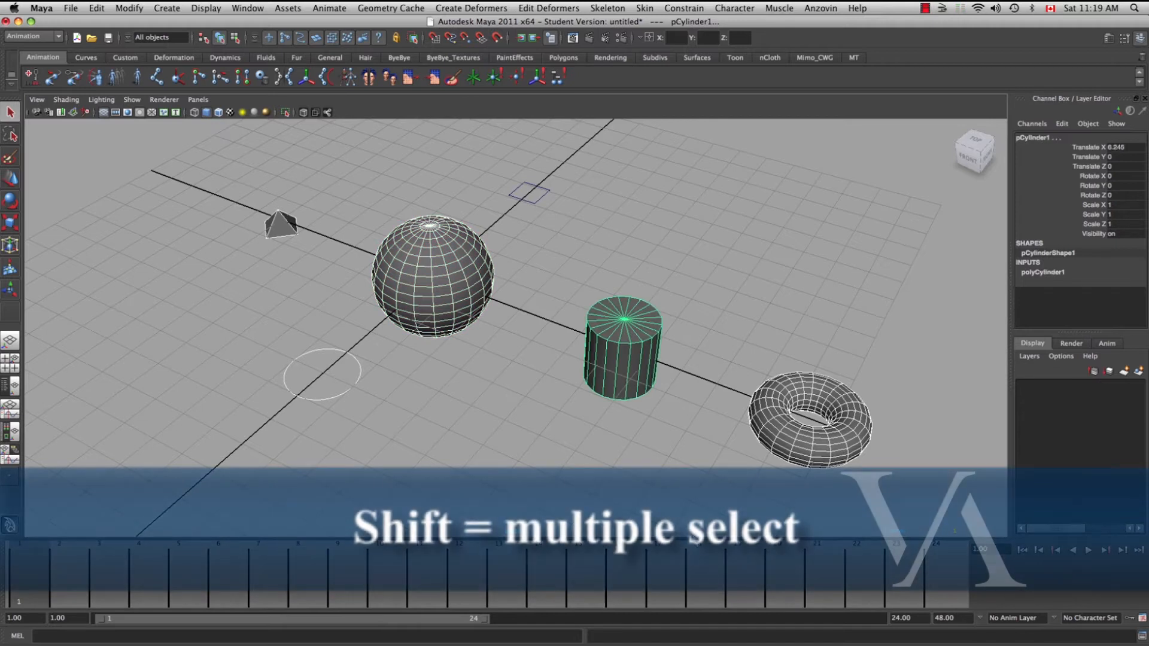
pyautogui.keyDown('shift'); pyautogui.click(541, 199); pyautogui.keyUp('shift')
pyautogui.keyDown('shift'); pyautogui.click(537, 186); pyautogui.keyUp('shift')
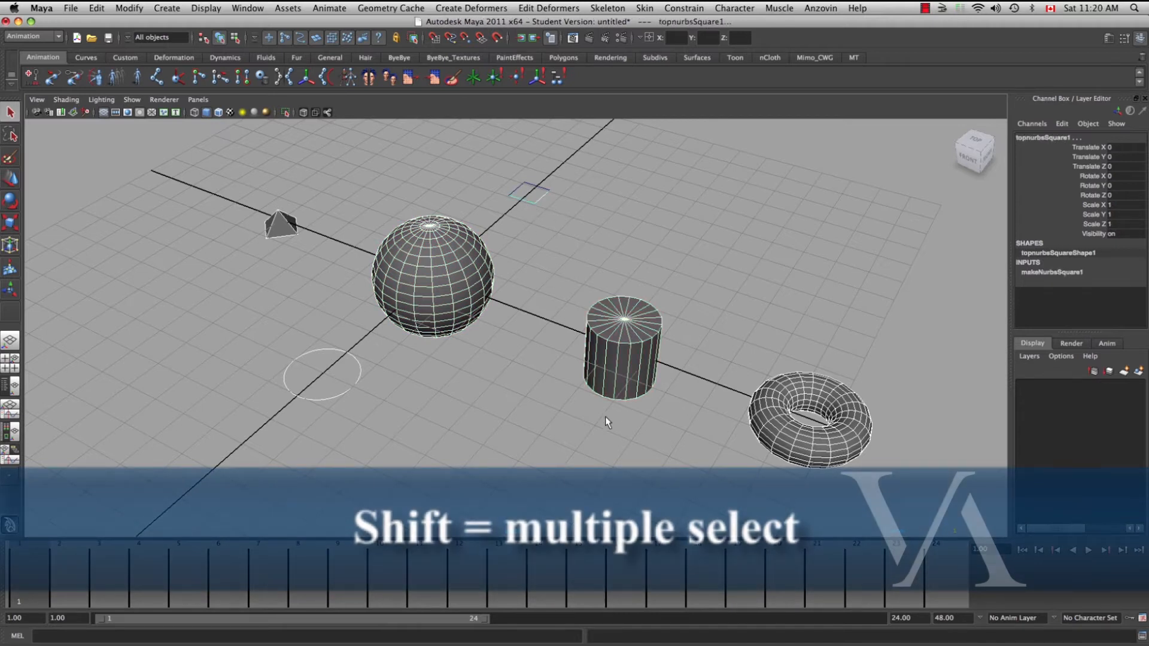
# Clear the selection over empty space and marquee-select all the objects in the perspective view.
pyautogui.keyDown('alt'); pyautogui.moveTo(595, 304); pyautogui.dragTo(665, 460, button='right'); pyautogui.keyUp('alt')
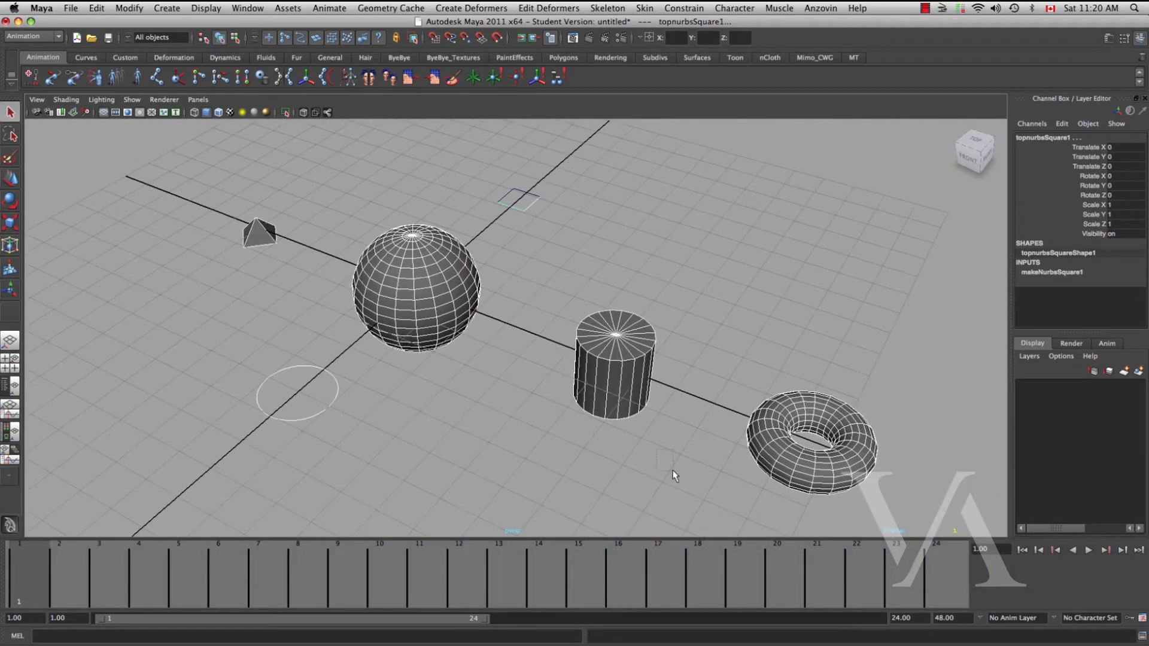
pyautogui.click(717, 507)
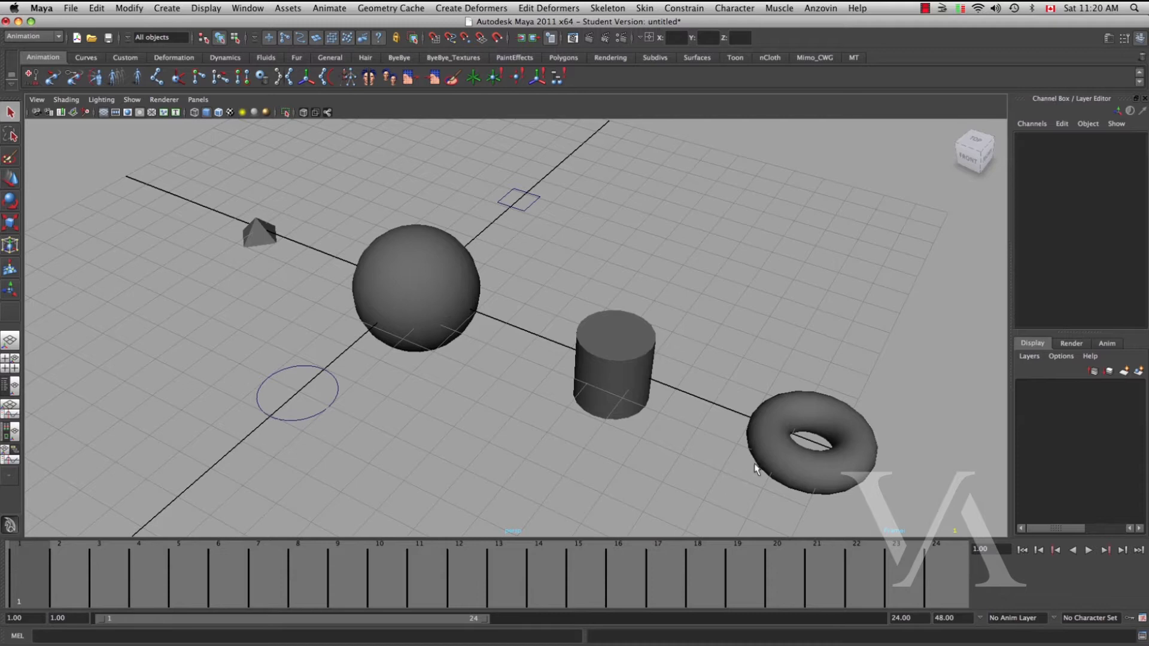
pyautogui.moveTo(218, 152); pyautogui.dragTo(887, 515)
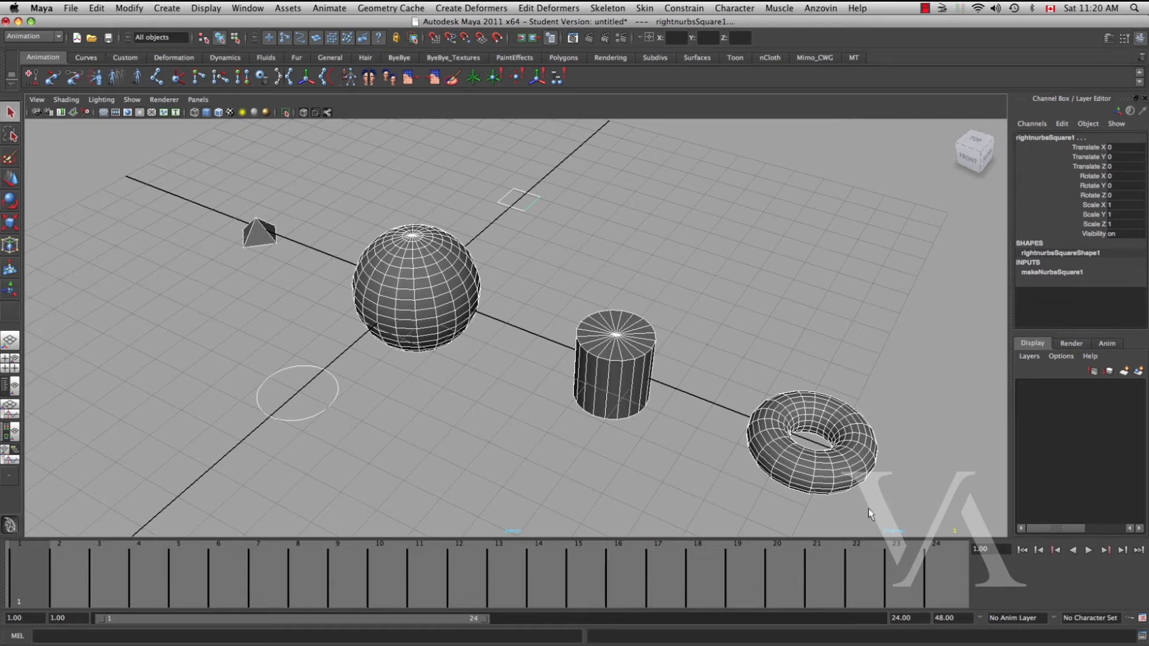
# Remove the cylinder, torus, square curves and circle individually from the selection, and clear what is still selected.
pyautogui.keyDown('ctrl'); pyautogui.click(628, 347); pyautogui.keyUp('ctrl')
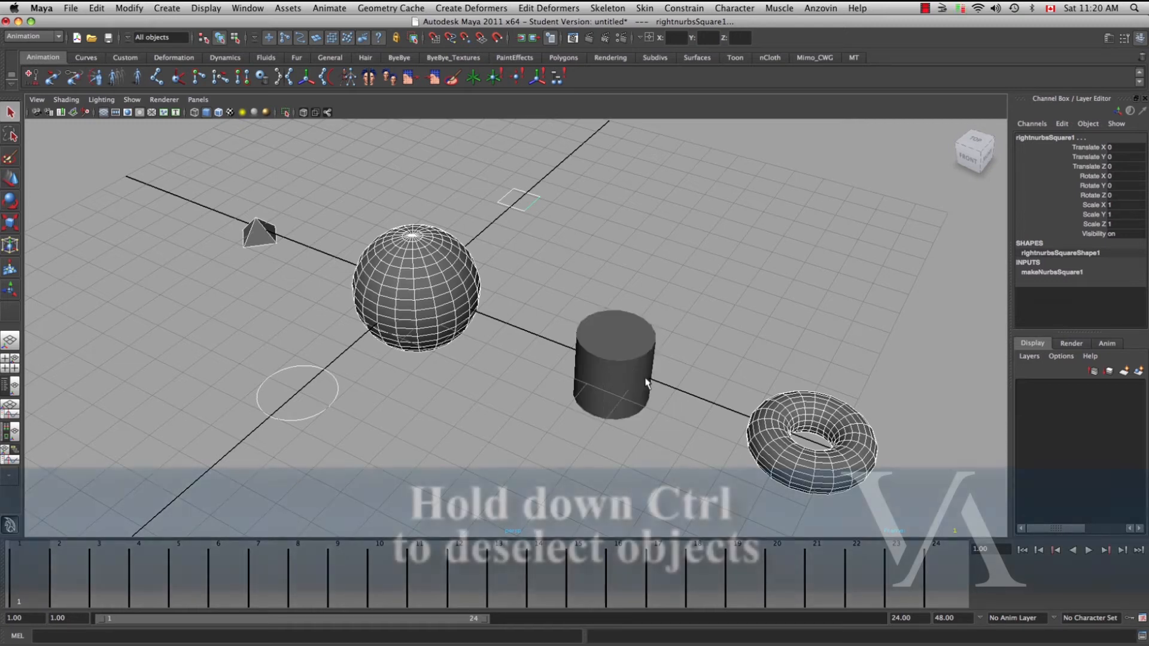
pyautogui.keyDown('ctrl'); pyautogui.moveTo(745, 482); pyautogui.dragTo(769, 533); pyautogui.keyUp('ctrl')
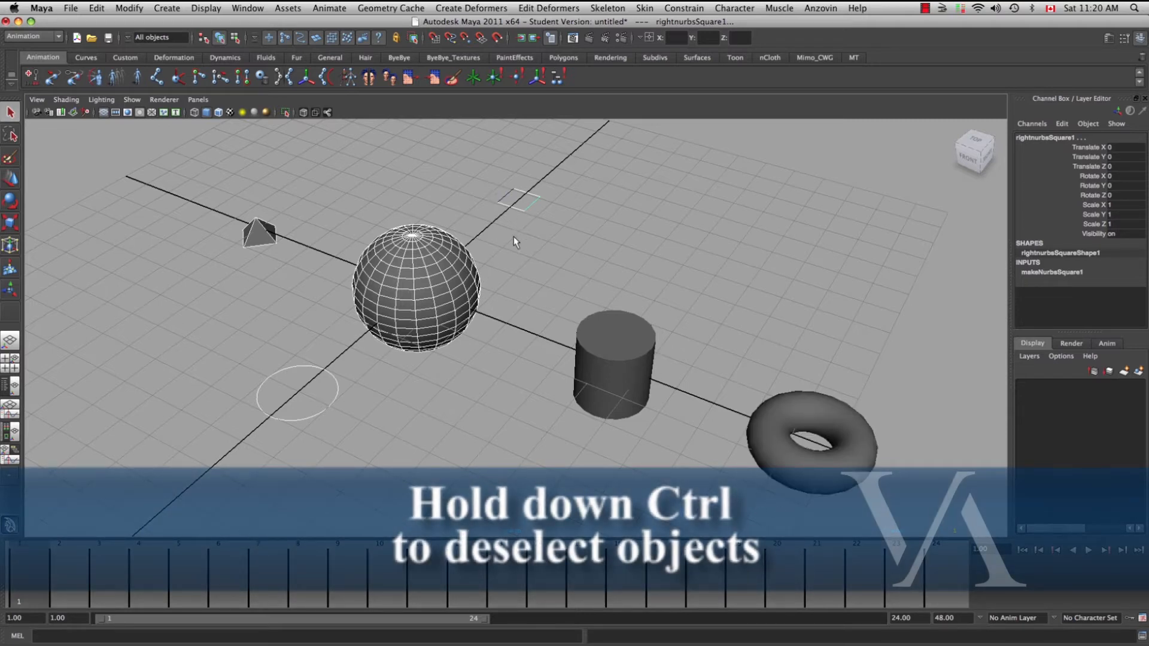
pyautogui.keyDown('ctrl'); pyautogui.click(511, 205); pyautogui.keyUp('ctrl')
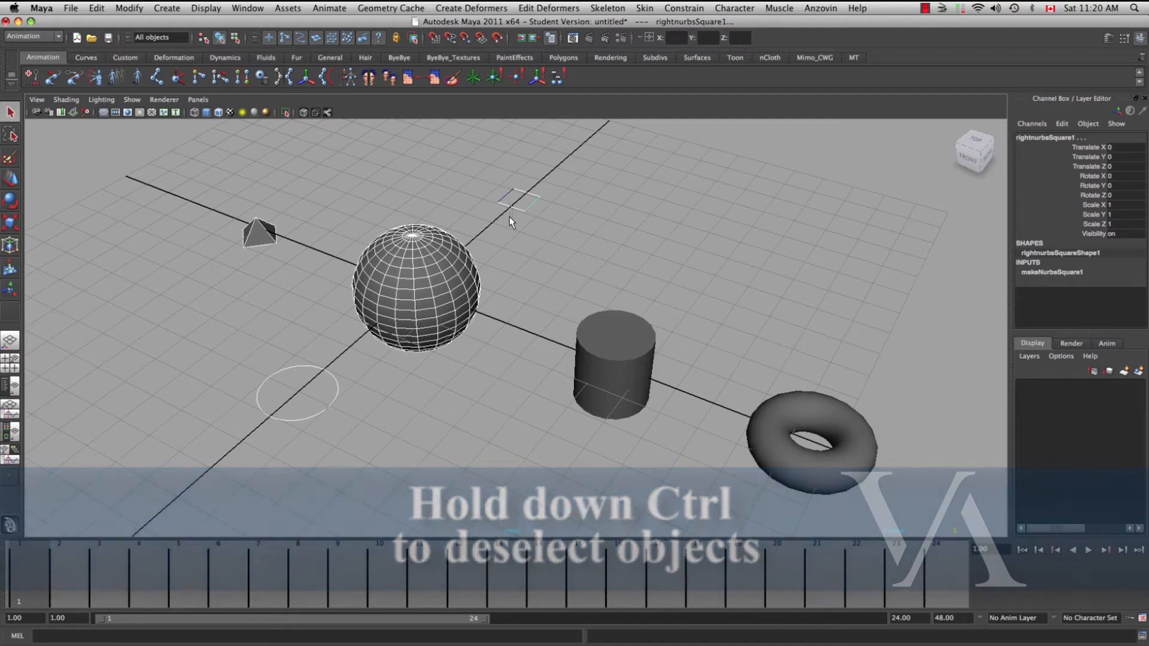
pyautogui.keyDown('ctrl'); pyautogui.click(290, 420); pyautogui.keyUp('ctrl')
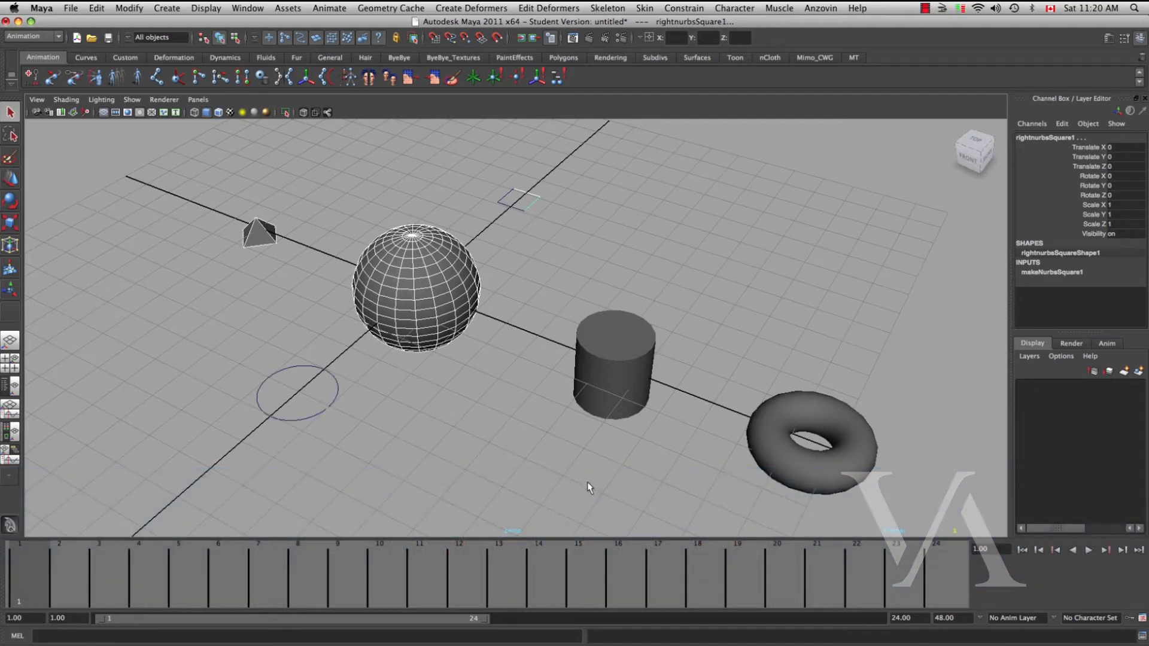
pyautogui.click(658, 329)
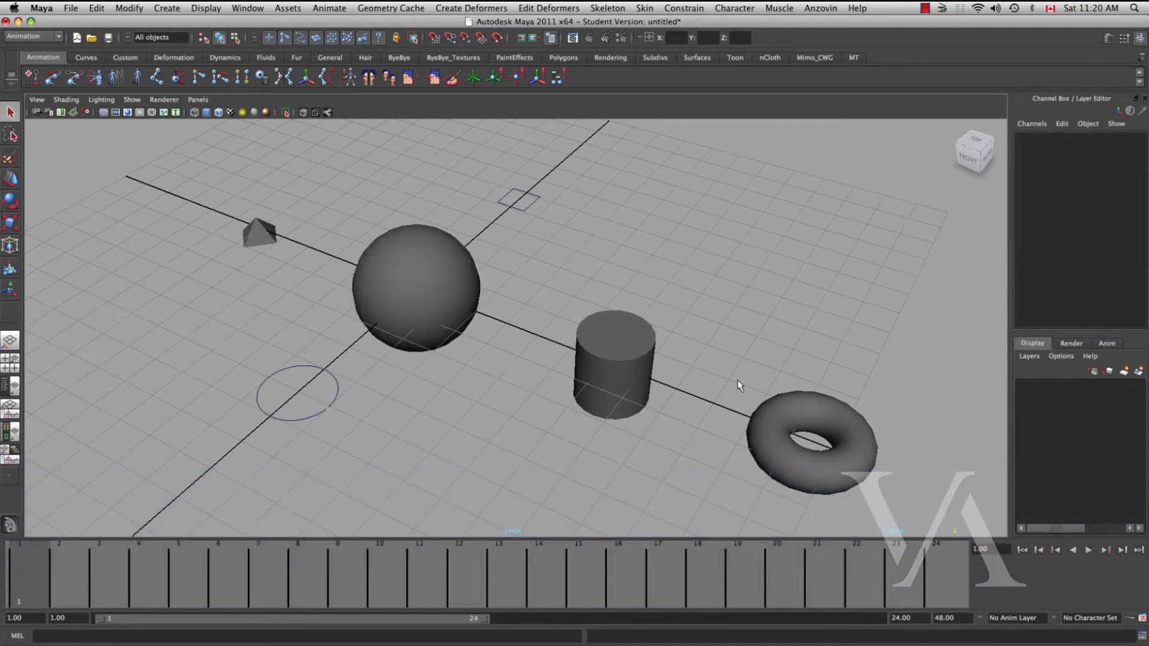
# Select the torus and add the sphere, the rightnurbsSquare1 curve and the pyramid to the selection.
pyautogui.click(785, 426)
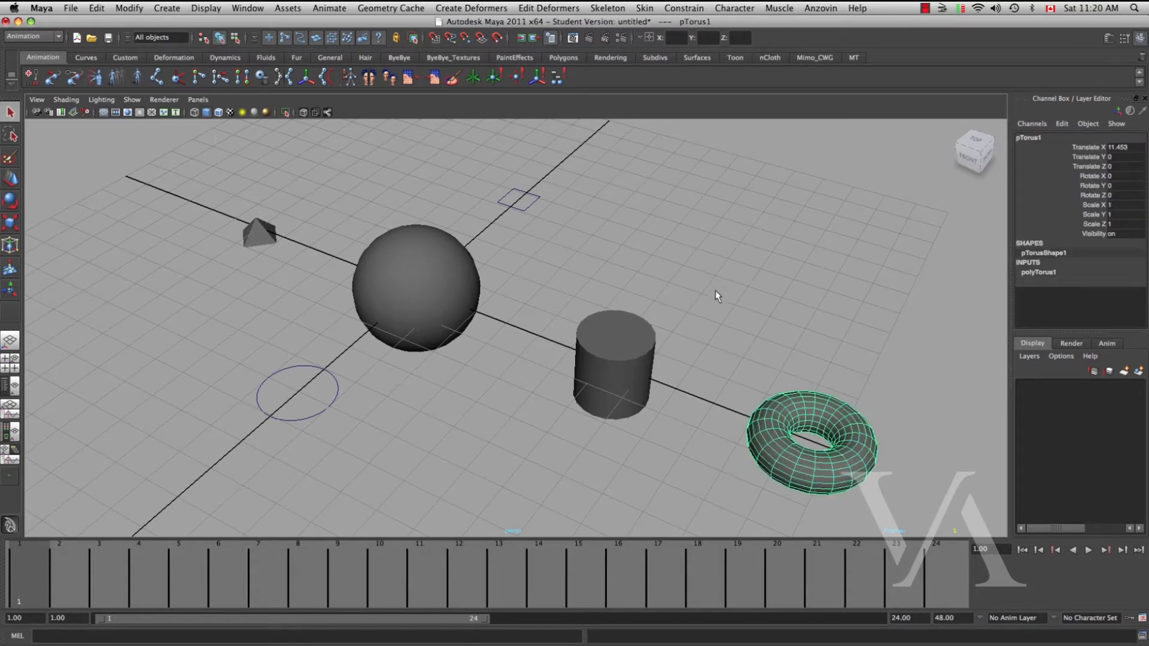
pyautogui.moveTo(515, 468); pyautogui.dragTo(518, 465)
pyautogui.press('z')
pyautogui.keyDown('shift'); pyautogui.click(415, 299); pyautogui.keyUp('shift')
pyautogui.keyDown('shift'); pyautogui.click(527, 206); pyautogui.keyUp('shift')
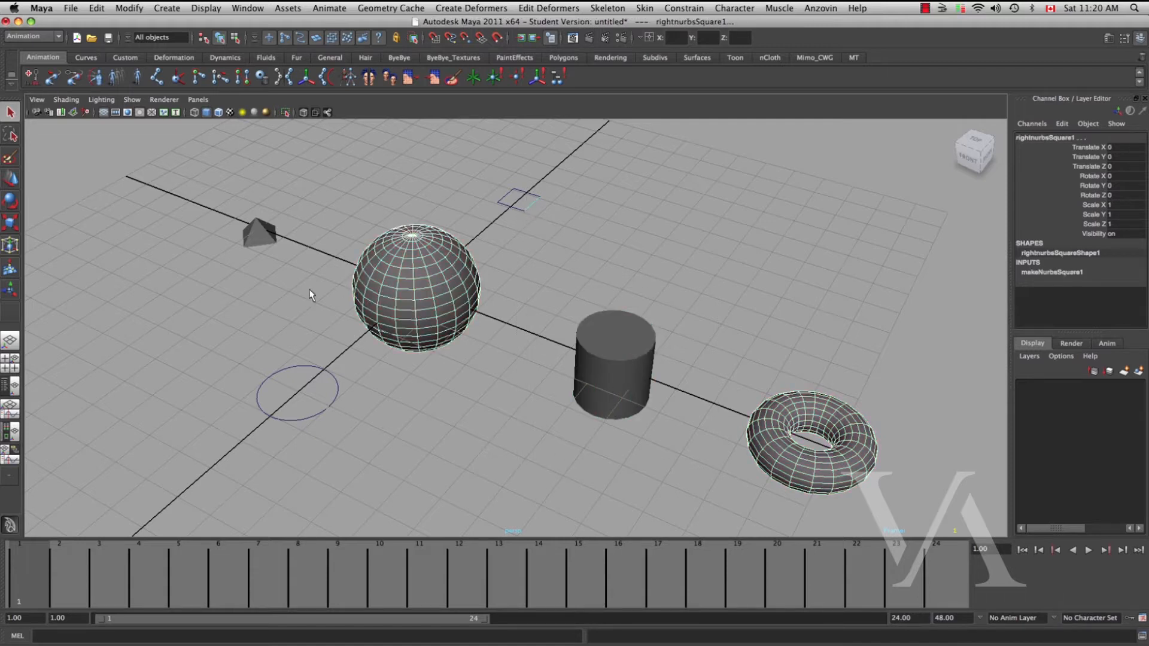
pyautogui.click(257, 240)
# Marquee-select the NURBS circle across its edge, clear the selection, and select the circle directly on its curve.
pyautogui.scroll(10, 365, 419)
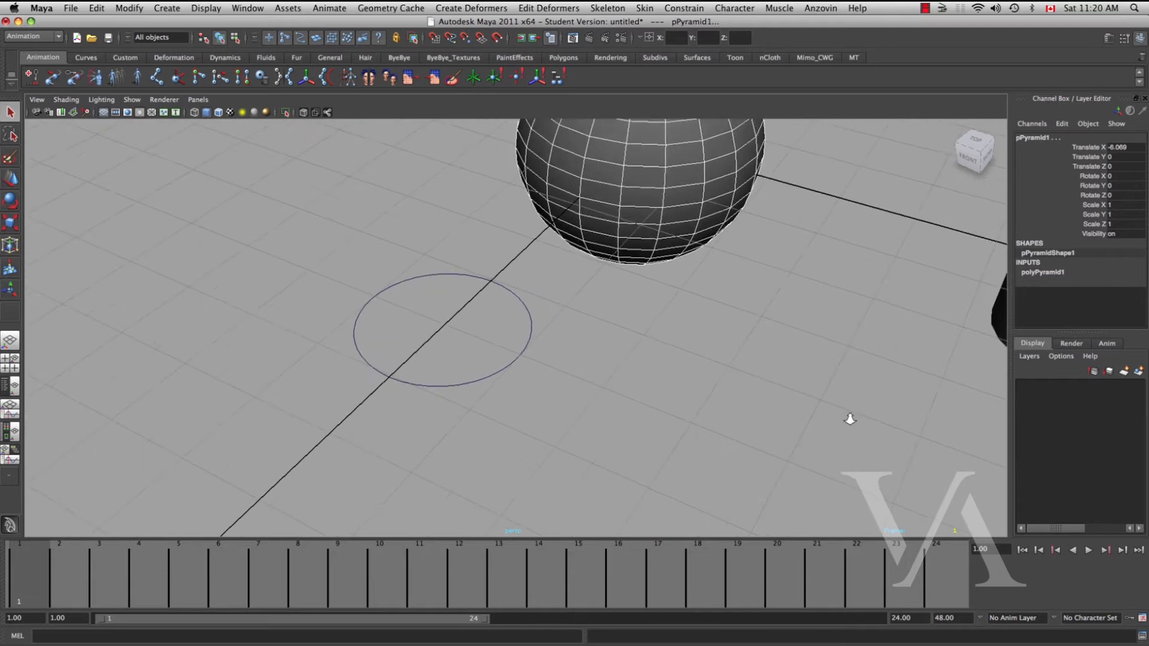
pyautogui.keyDown('alt'); pyautogui.moveTo(539, 406); pyautogui.dragTo(661, 420, button='middle'); pyautogui.keyUp('alt')
pyautogui.moveTo(642, 431); pyautogui.dragTo(622, 412)
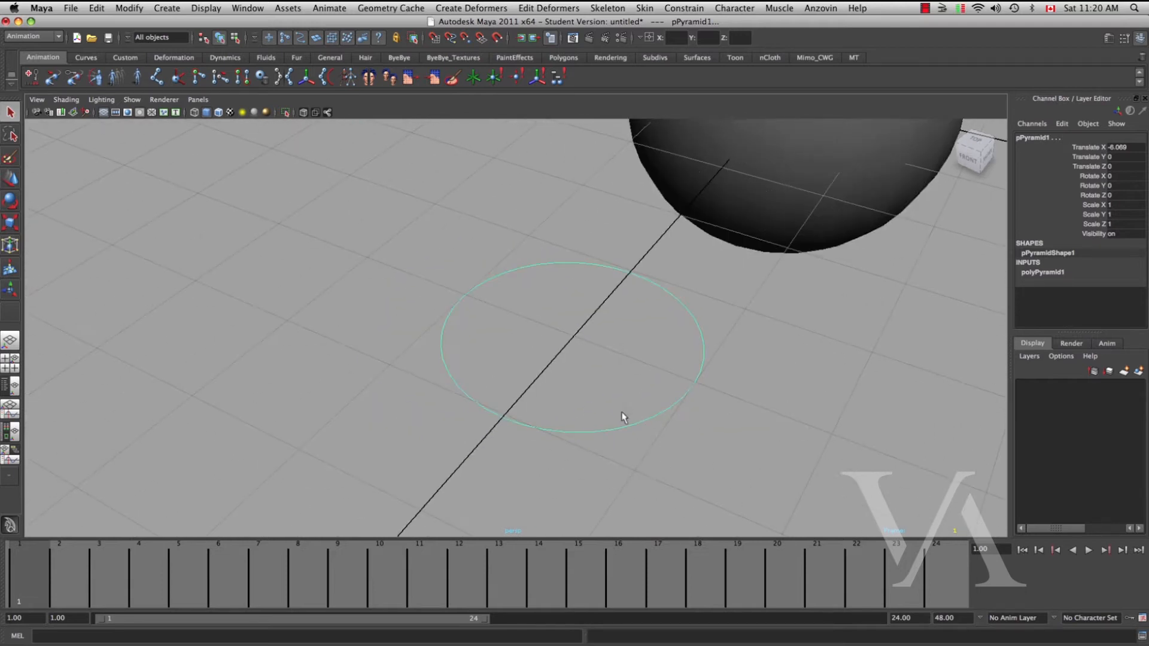
pyautogui.click(650, 462)
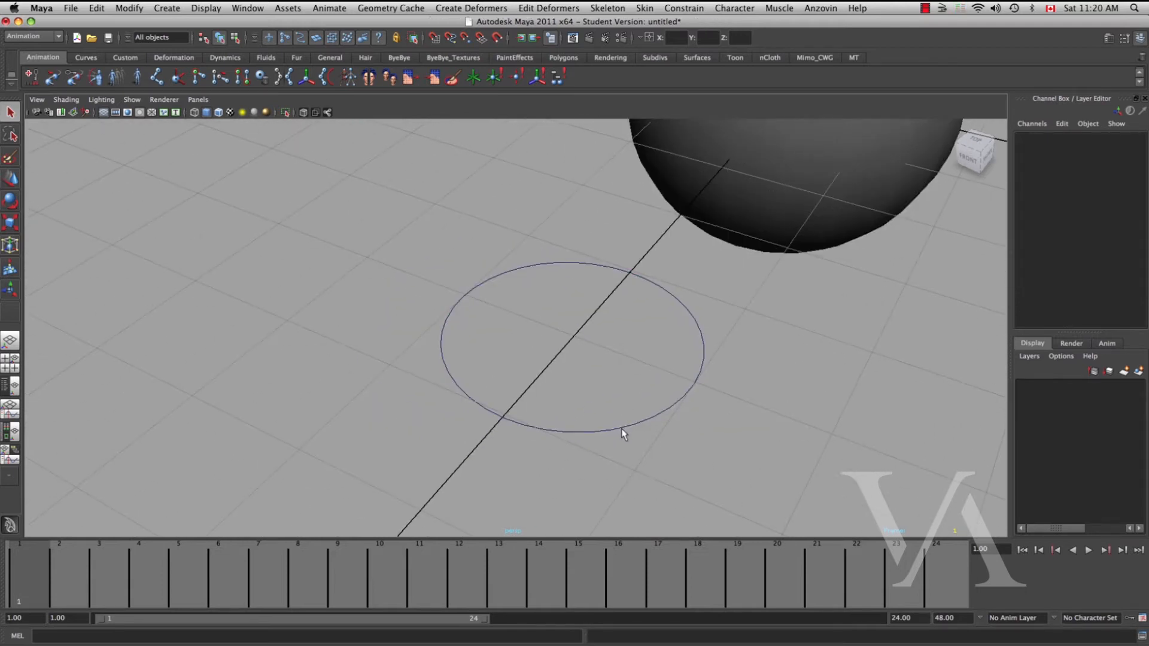
pyautogui.click(622, 432)
# Select the cylinder, the sphere and the torus in turn by picking their surfaces.
pyautogui.scroll(-10, 616, 395)
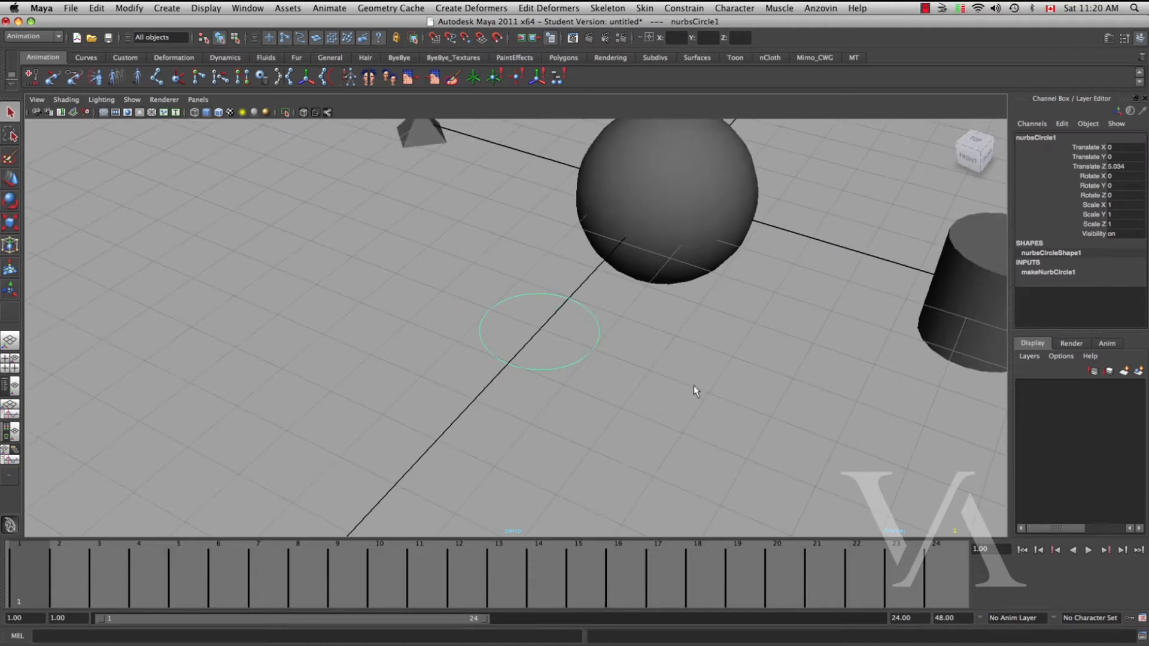
pyautogui.keyDown('alt'); pyautogui.moveTo(715, 354); pyautogui.dragTo(615, 382, button='middle'); pyautogui.keyUp('alt')
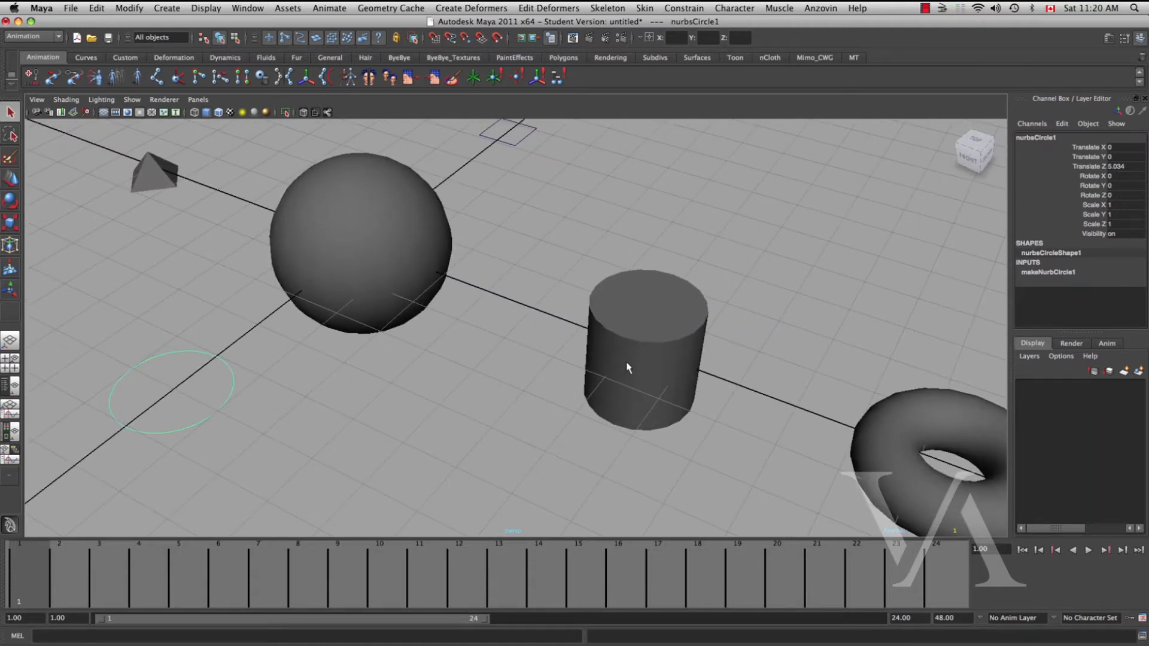
pyautogui.click(634, 367)
pyautogui.click(401, 285)
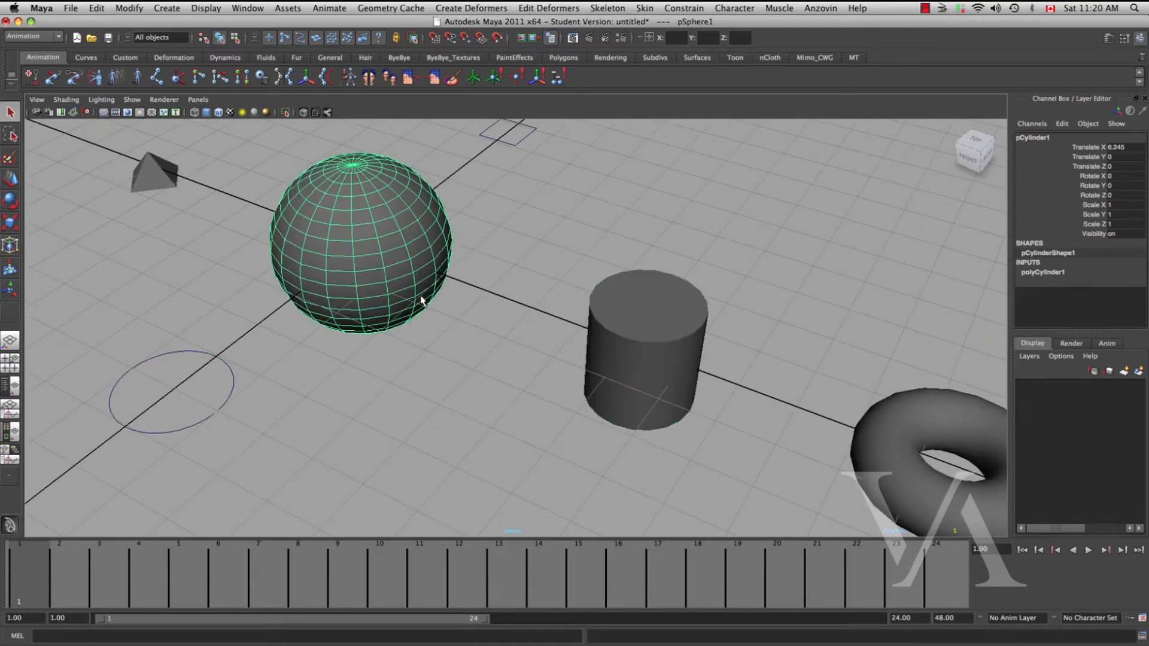
pyautogui.click(867, 443)
# From a far zoomed-out view, select individual primitives including the NURBS circle, and marquee-select the small NURBS square.
pyautogui.keyDown('alt'); pyautogui.moveTo(836, 429); pyautogui.dragTo(260, 421, button='right'); pyautogui.keyUp('alt')
pyautogui.click(523, 392)
pyautogui.click(531, 329)
pyautogui.click(488, 362)
pyautogui.click(479, 333)
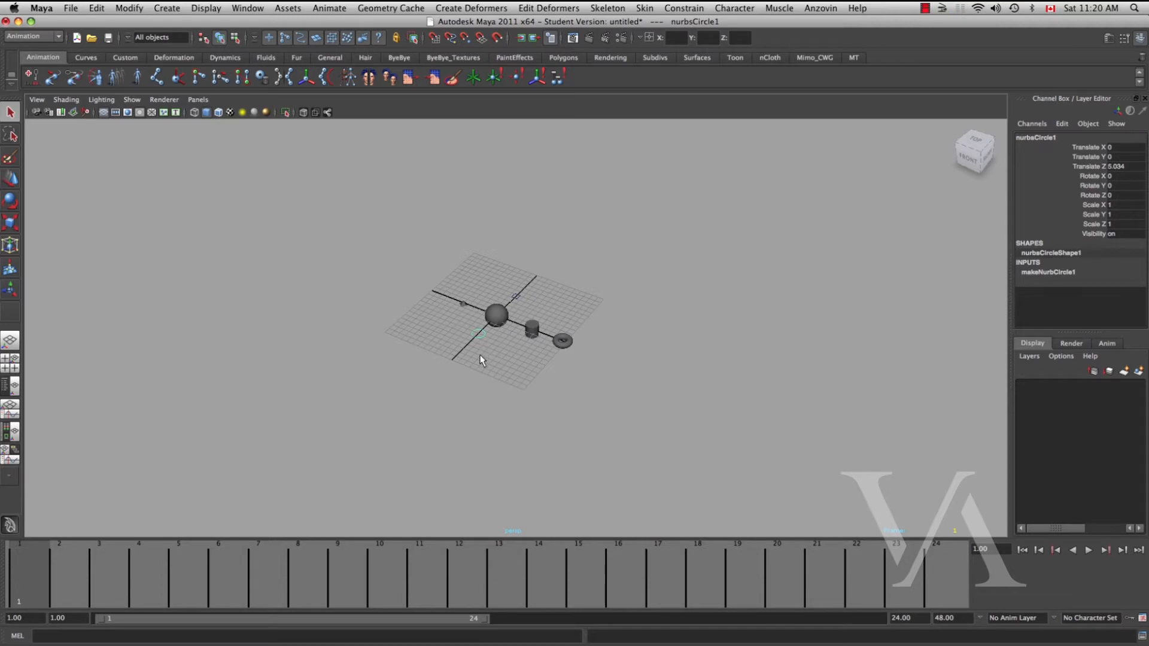
pyautogui.click(518, 299)
pyautogui.keyDown('alt'); pyautogui.moveTo(512, 311); pyautogui.dragTo(547, 268, button='right'); pyautogui.keyUp('alt')
pyautogui.moveTo(511, 293); pyautogui.dragTo(510, 294)
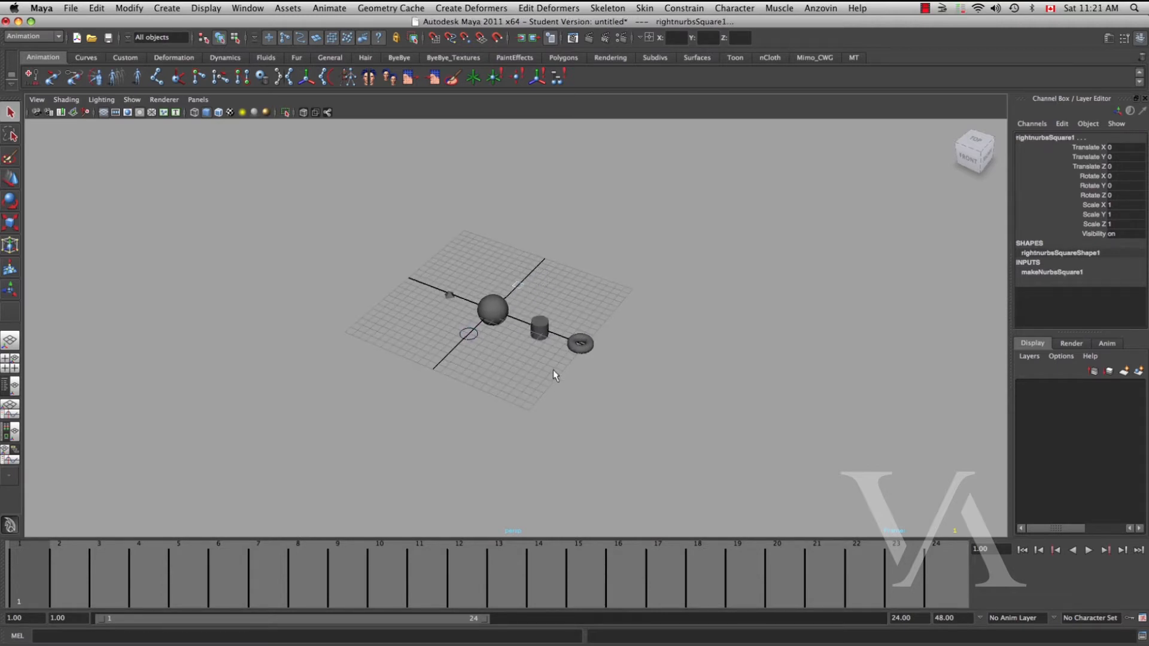
# Examine the full row of primitives up close in the perspective view.
pyautogui.keyDown('alt'); pyautogui.moveTo(521, 339); pyautogui.dragTo(538, 389, button='middle'); pyautogui.keyUp('alt')
pyautogui.keyDown('alt'); pyautogui.moveTo(539, 390); pyautogui.dragTo(726, 423, button='right'); pyautogui.keyUp('alt')
pyautogui.keyDown('alt'); pyautogui.moveTo(726, 423); pyautogui.dragTo(701, 368, button='middle'); pyautogui.keyUp('alt')
pyautogui.keyDown('alt'); pyautogui.moveTo(701, 368); pyautogui.dragTo(772, 386, button='right'); pyautogui.keyUp('alt')
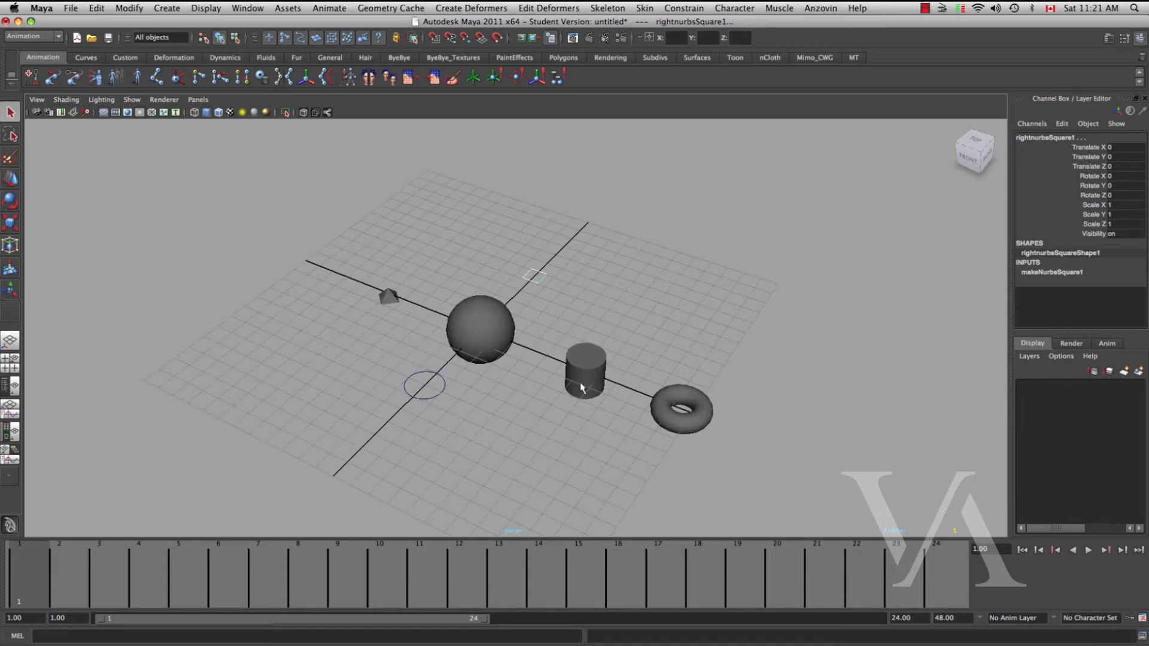
pyautogui.keyDown('alt'); pyautogui.moveTo(604, 349); pyautogui.dragTo(646, 370, button='middle'); pyautogui.keyUp('alt')
pyautogui.keyDown('alt'); pyautogui.moveTo(647, 370); pyautogui.dragTo(785, 404, button='right'); pyautogui.keyUp('alt')
pyautogui.keyDown('alt'); pyautogui.moveTo(786, 404); pyautogui.dragTo(636, 329, button='middle'); pyautogui.keyUp('alt')
pyautogui.keyDown('alt'); pyautogui.moveTo(636, 329); pyautogui.dragTo(669, 380, button='right'); pyautogui.keyUp('alt')
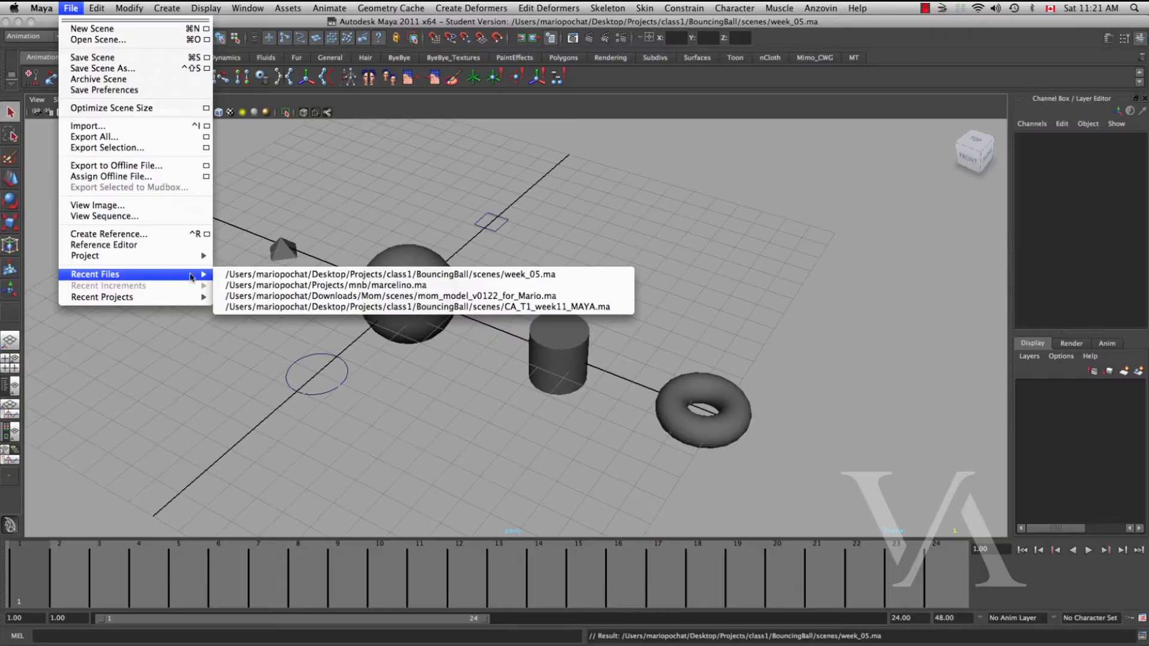
# Open the recent scene marcelino.ma and close its Render View window to show the character at an angle.
pyautogui.click(235, 286)
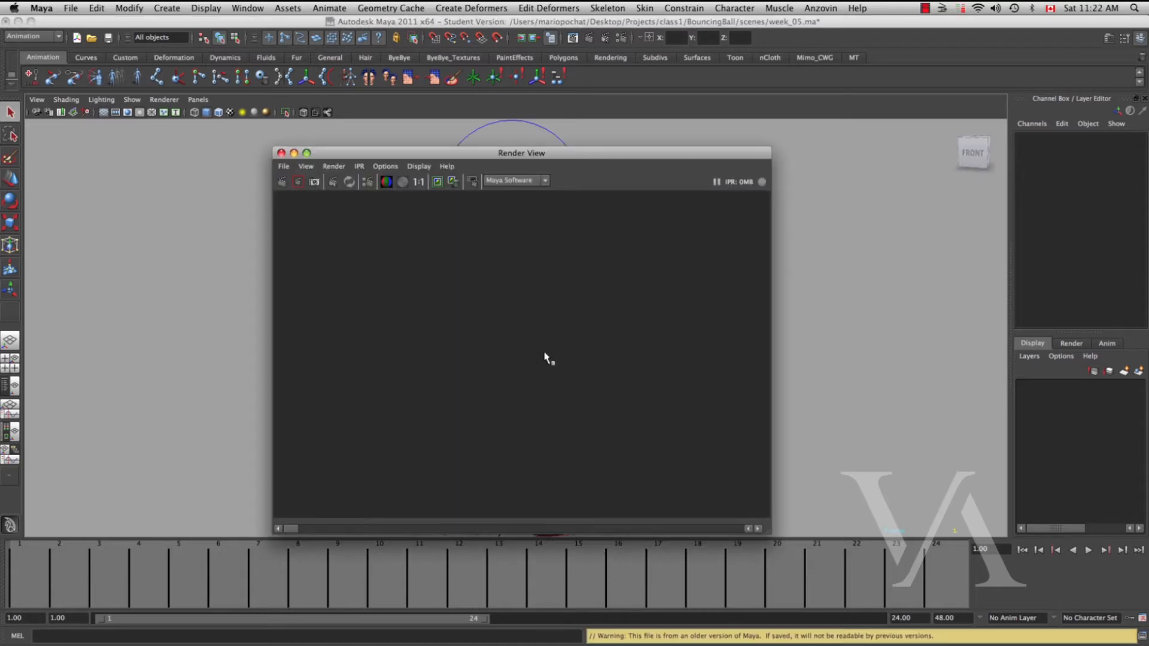
pyautogui.click(280, 152)
pyautogui.keyDown('alt'); pyautogui.moveTo(633, 422); pyautogui.dragTo(620, 438); pyautogui.keyUp('alt')
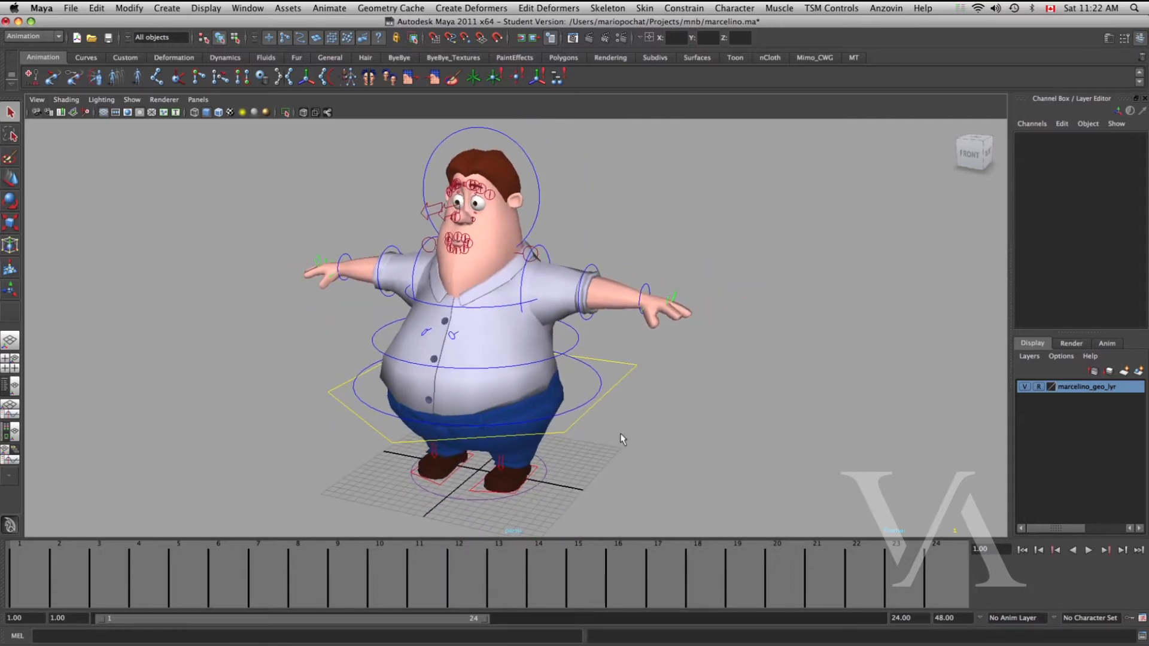
# Select the character's Upper_Body control at the waist, and the LeftLeg_IK_Leg and right foot controls in turn.
pyautogui.click(615, 385)
pyautogui.scroll(6, 688, 413)
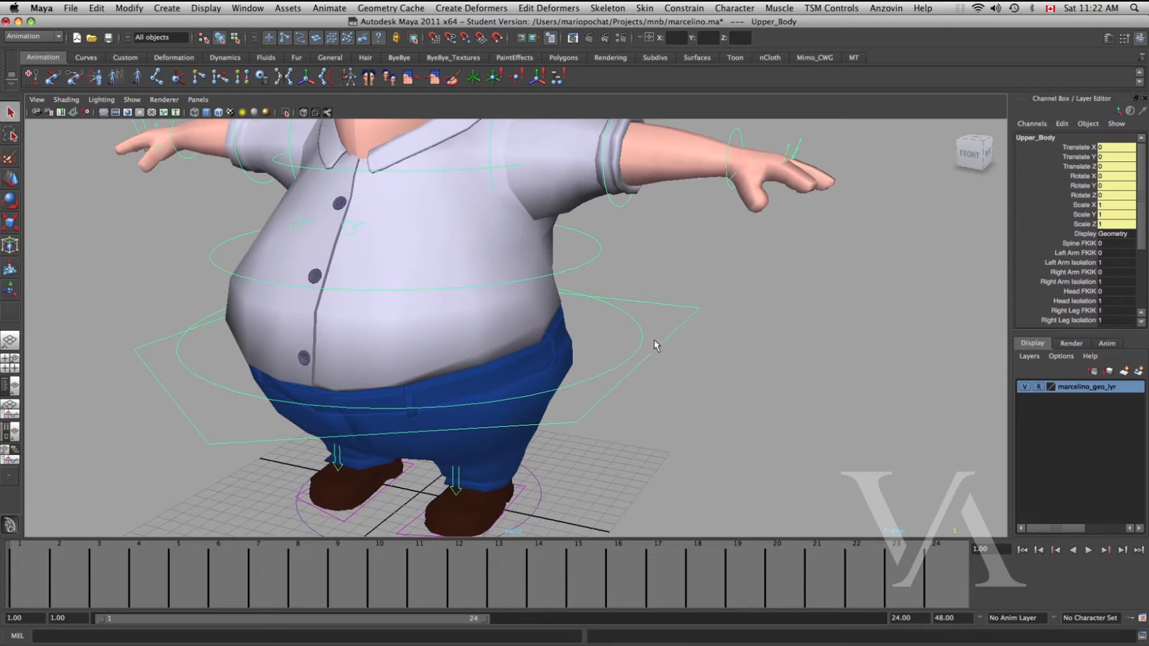
pyautogui.keyDown('alt'); pyautogui.moveTo(618, 409); pyautogui.dragTo(634, 290, button='middle'); pyautogui.keyUp('alt')
pyautogui.keyDown('alt'); pyautogui.moveTo(574, 422); pyautogui.dragTo(608, 422, button='right'); pyautogui.keyUp('alt')
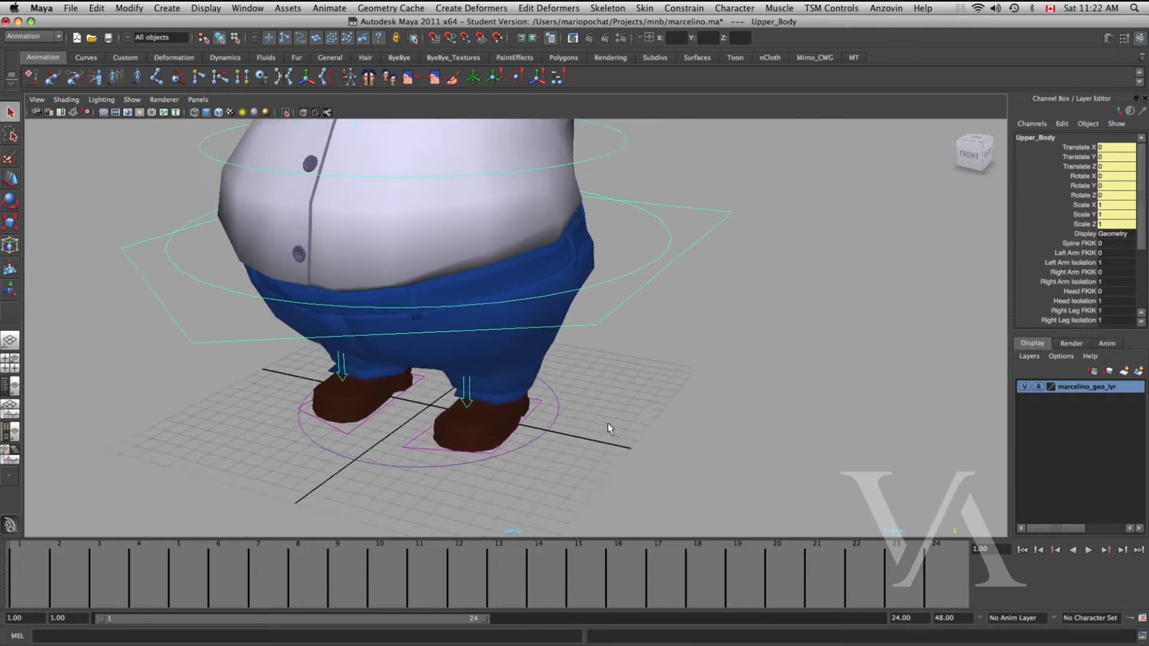
pyautogui.keyDown('alt'); pyautogui.moveTo(608, 423); pyautogui.dragTo(674, 361, button='middle'); pyautogui.keyUp('alt')
pyautogui.click(494, 390)
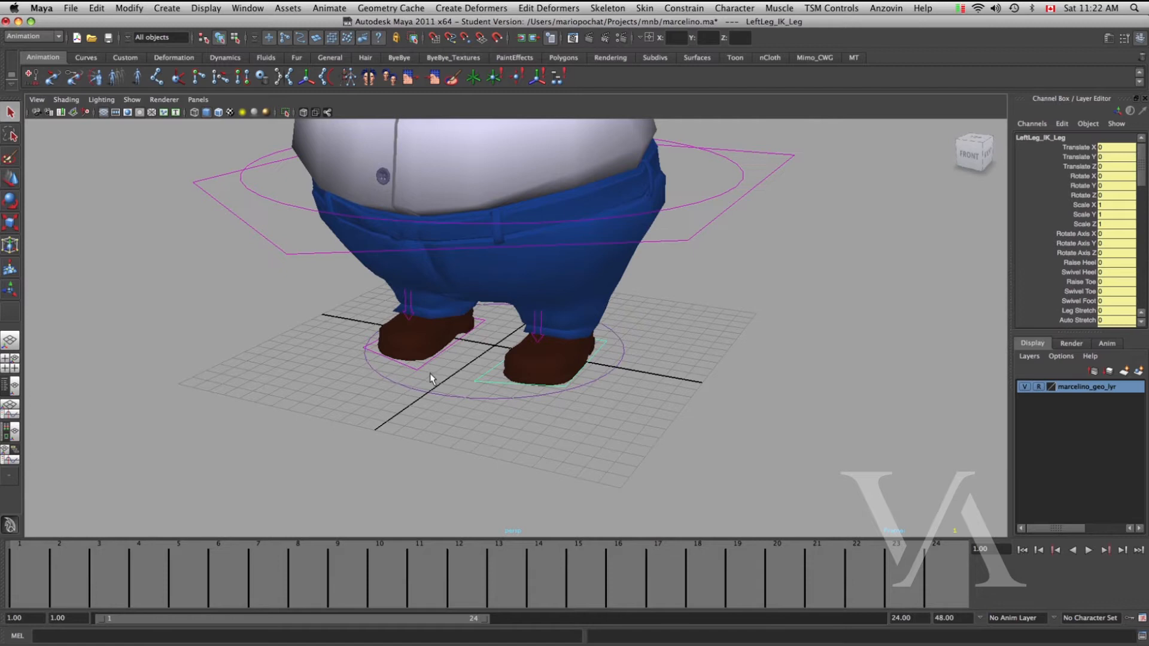
pyautogui.click(415, 370)
# Select the RightLeg_Leg_Pole_Vector arrow control above the character's right shoe.
pyautogui.keyDown('alt'); pyautogui.moveTo(416, 370); pyautogui.dragTo(559, 385, button='right'); pyautogui.keyUp('alt')
pyautogui.click(494, 335)
pyautogui.keyDown('alt'); pyautogui.moveTo(494, 335); pyautogui.dragTo(341, 328); pyautogui.keyUp('alt')
pyautogui.click(358, 310)
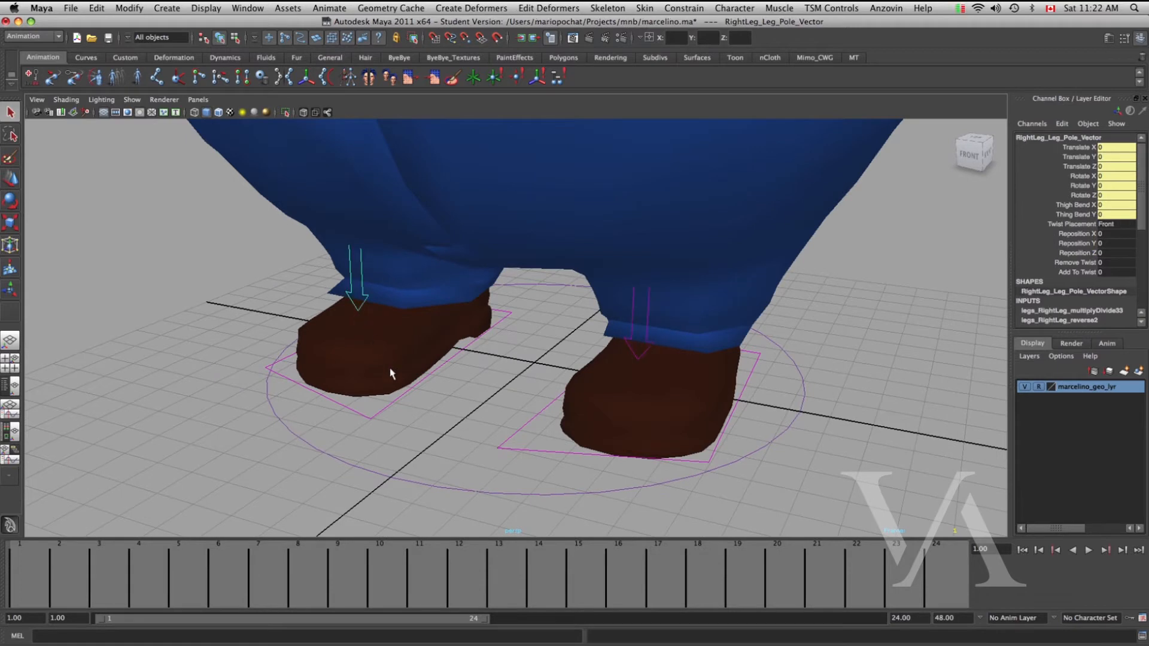
# Select the character's Upper_Body control at the waist and frame the whole rig in view.
pyautogui.keyDown('alt'); pyautogui.moveTo(462, 426); pyautogui.dragTo(462, 411, button='middle'); pyautogui.keyUp('alt')
pyautogui.keyDown('alt'); pyautogui.moveTo(462, 410); pyautogui.dragTo(302, 402, button='right'); pyautogui.keyUp('alt')
pyautogui.keyDown('alt'); pyautogui.moveTo(517, 331); pyautogui.dragTo(524, 428, button='middle'); pyautogui.keyUp('alt')
pyautogui.keyDown('alt'); pyautogui.moveTo(523, 430); pyautogui.dragTo(342, 437, button='right'); pyautogui.keyUp('alt')
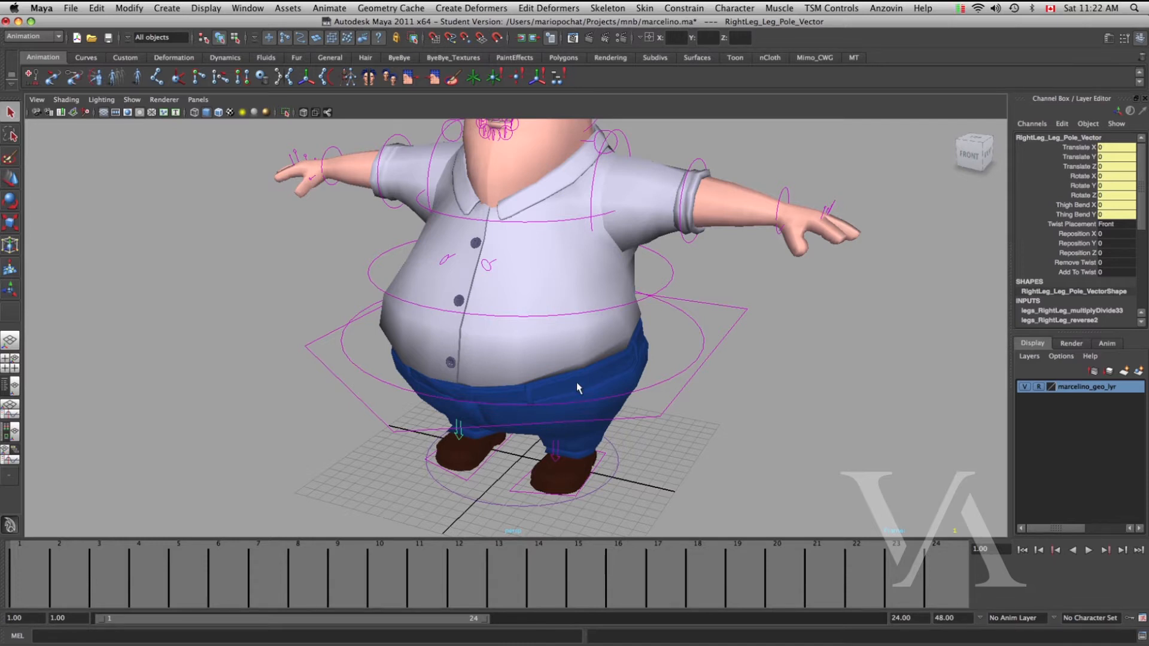
pyautogui.keyDown('alt'); pyautogui.moveTo(575, 389); pyautogui.dragTo(510, 422, button='middle'); pyautogui.keyUp('alt')
pyautogui.click(673, 353)
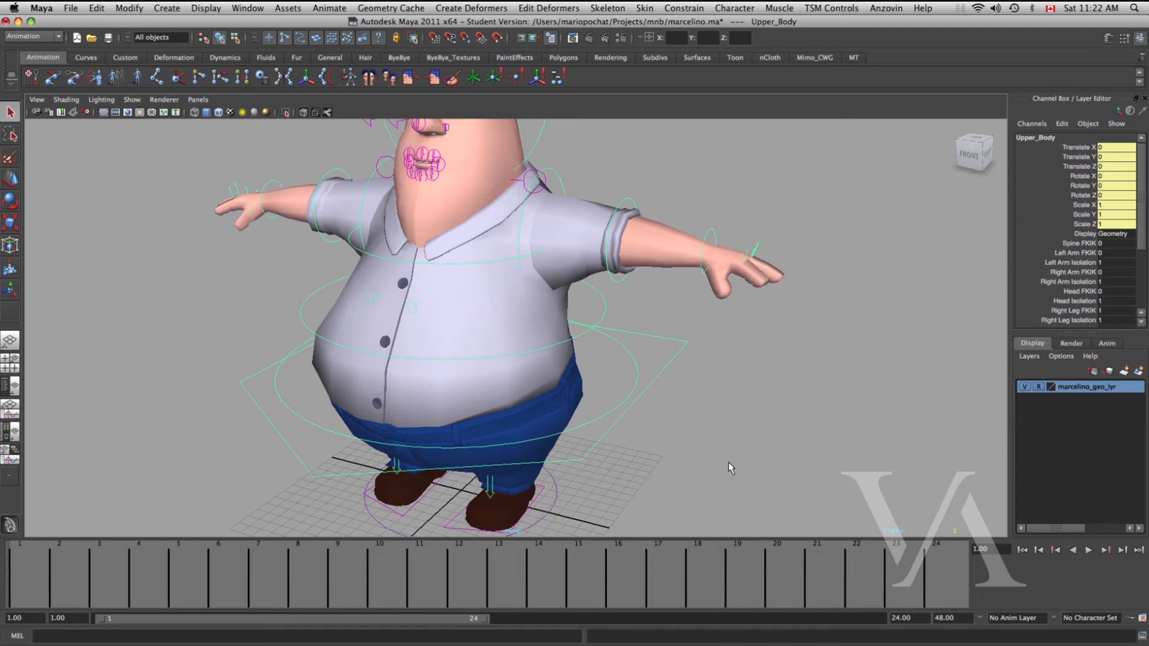
pyautogui.keyDown('alt'); pyautogui.moveTo(663, 358); pyautogui.dragTo(711, 384, button='middle'); pyautogui.keyUp('alt')
pyautogui.keyDown('alt'); pyautogui.moveTo(711, 385); pyautogui.dragTo(617, 378, button='right'); pyautogui.keyUp('alt')
pyautogui.keyDown('alt'); pyautogui.moveTo(617, 378); pyautogui.dragTo(586, 378); pyautogui.keyUp('alt')
pyautogui.keyDown('alt'); pyautogui.moveTo(586, 383); pyautogui.dragTo(578, 378, button='middle'); pyautogui.keyUp('alt')
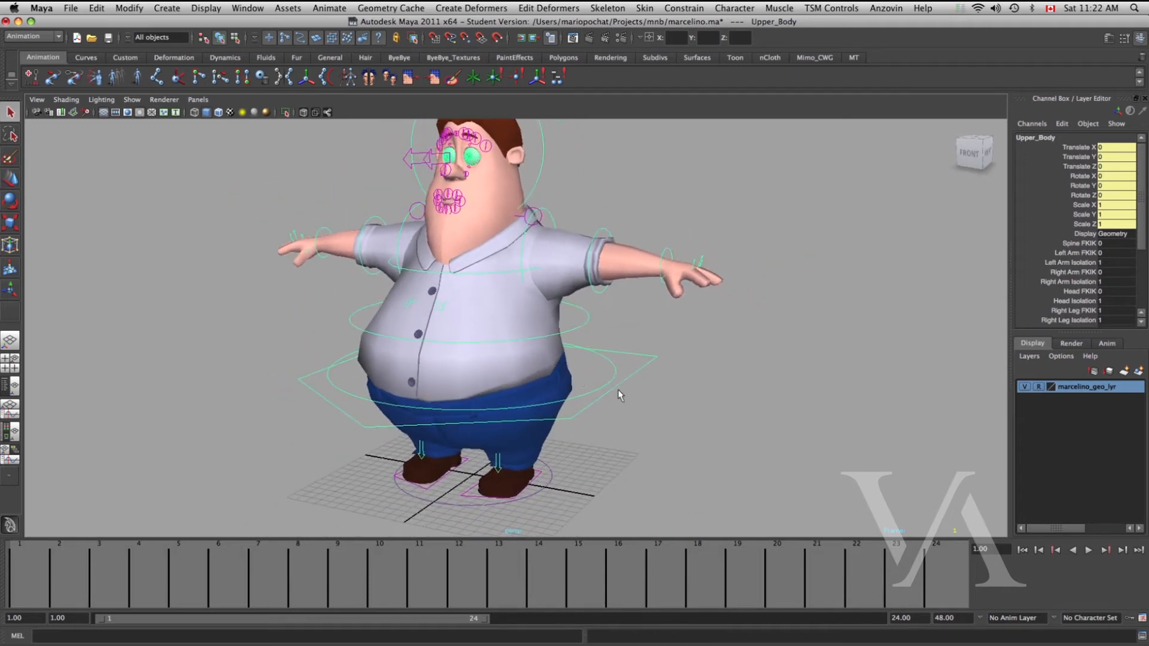
# Clear the selection, select the LeftArm_Hand control at the wrist, and add the LeftArm_Lower_Arm control at the sleeve cuff.
pyautogui.click(656, 388)
pyautogui.keyDown('alt'); pyautogui.moveTo(656, 387); pyautogui.dragTo(676, 328, button='right'); pyautogui.keyUp('alt')
pyautogui.moveTo(693, 342); pyautogui.dragTo(702, 355)
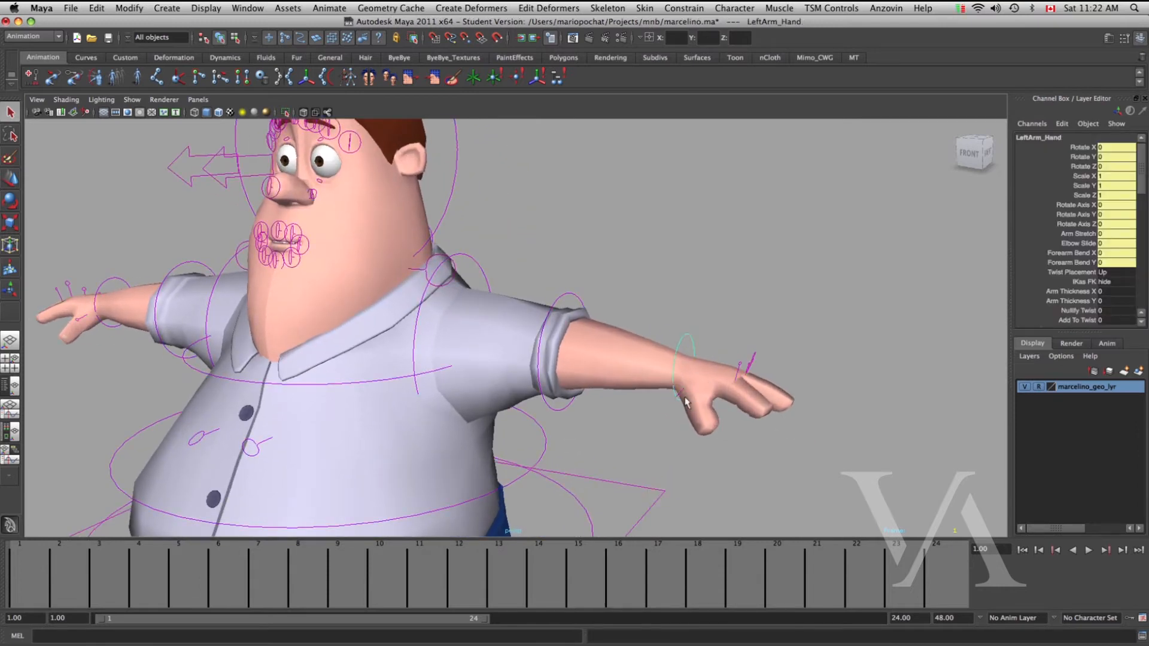
pyautogui.keyDown('shift'); pyautogui.moveTo(558, 290); pyautogui.dragTo(577, 308); pyautogui.keyUp('shift')
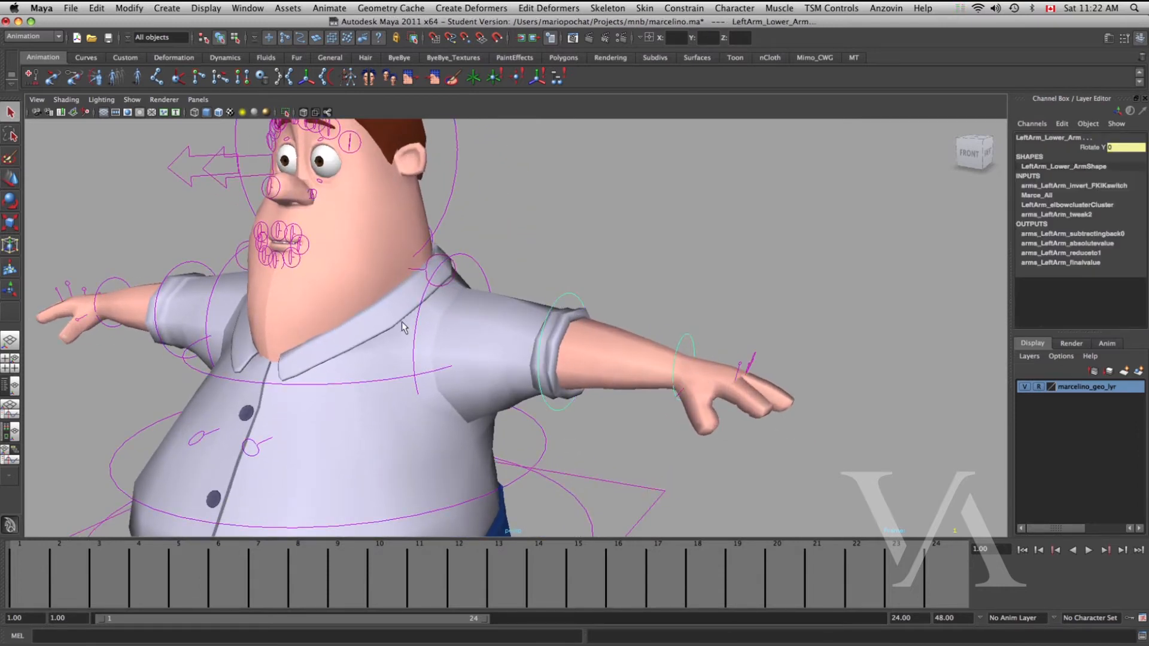
# Add the RightArm_Upper_Arm control and the ring control around the belly to the selection.
pyautogui.keyDown('alt'); pyautogui.moveTo(605, 370); pyautogui.dragTo(544, 315); pyautogui.keyUp('alt')
pyautogui.keyDown('shift'); pyautogui.click(471, 261); pyautogui.keyUp('shift')
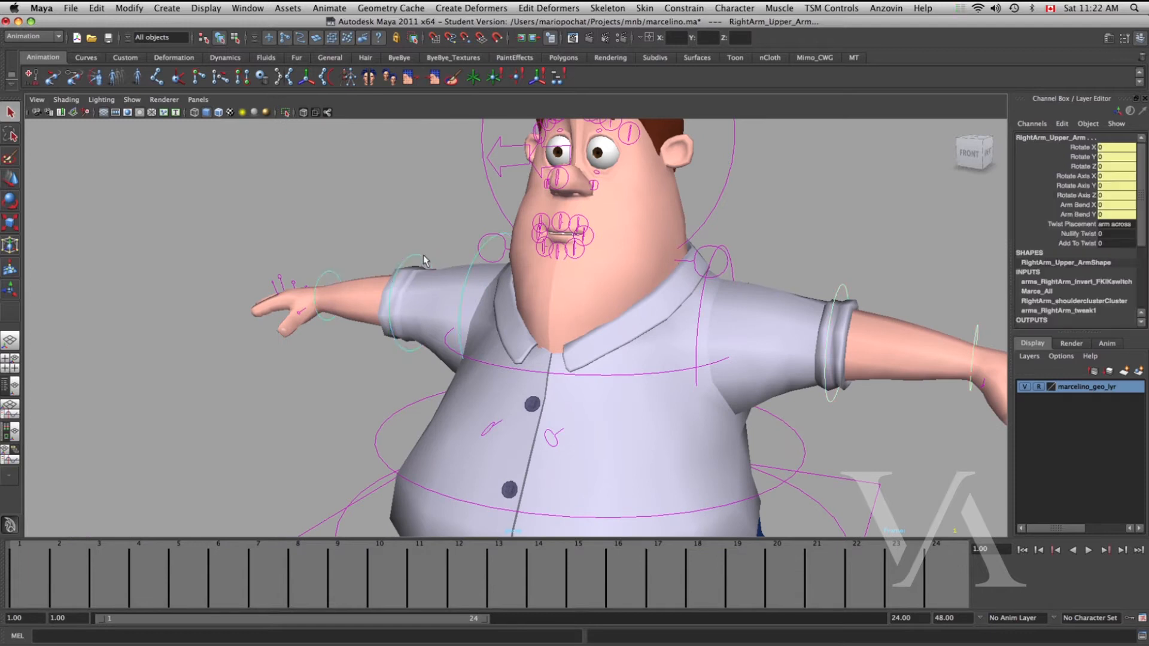
pyautogui.keyDown('alt'); pyautogui.moveTo(499, 319); pyautogui.dragTo(485, 304, button='middle'); pyautogui.keyUp('alt')
pyautogui.keyDown('alt'); pyautogui.moveTo(485, 304); pyautogui.dragTo(436, 328, button='right'); pyautogui.keyUp('alt')
pyautogui.keyDown('alt'); pyautogui.moveTo(435, 328); pyautogui.dragTo(400, 220, button='middle'); pyautogui.keyUp('alt')
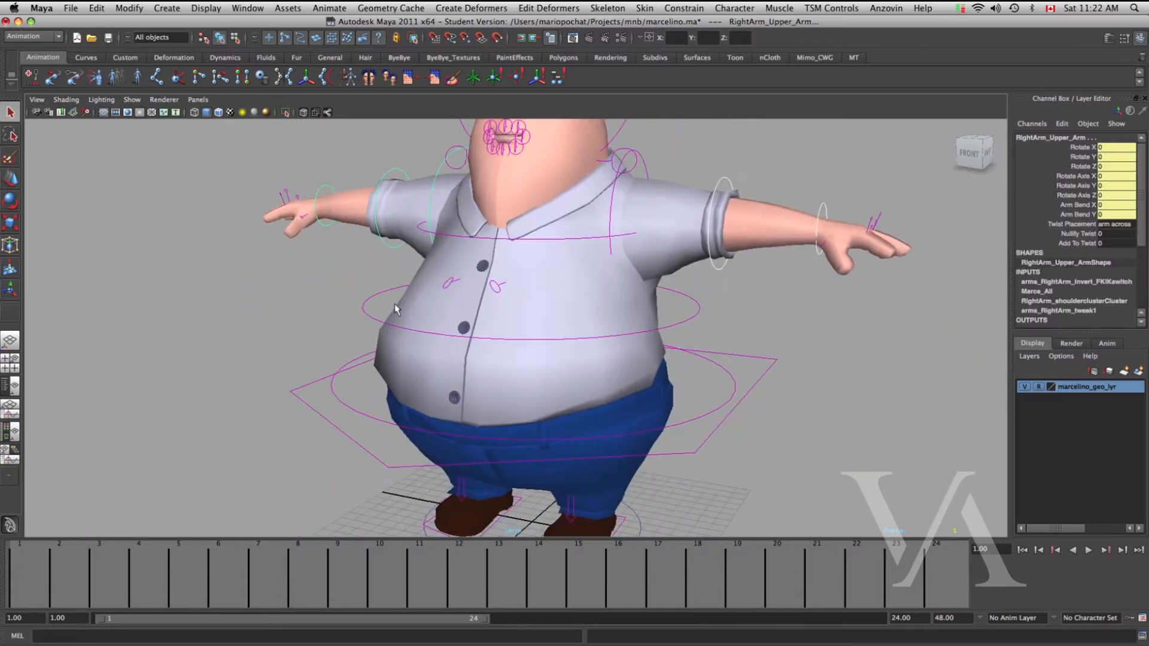
pyautogui.keyDown('shift'); pyautogui.moveTo(375, 292); pyautogui.dragTo(399, 338); pyautogui.keyUp('shift')
# From the character's side, select the Spine_Pelvis_FK ring at the hips and add the belly ring control above it.
pyautogui.keyDown('alt'); pyautogui.moveTo(563, 396); pyautogui.dragTo(410, 403); pyautogui.keyUp('alt')
pyautogui.click(480, 379)
pyautogui.keyDown('alt'); pyautogui.moveTo(487, 352); pyautogui.dragTo(484, 390, button='middle'); pyautogui.keyUp('alt')
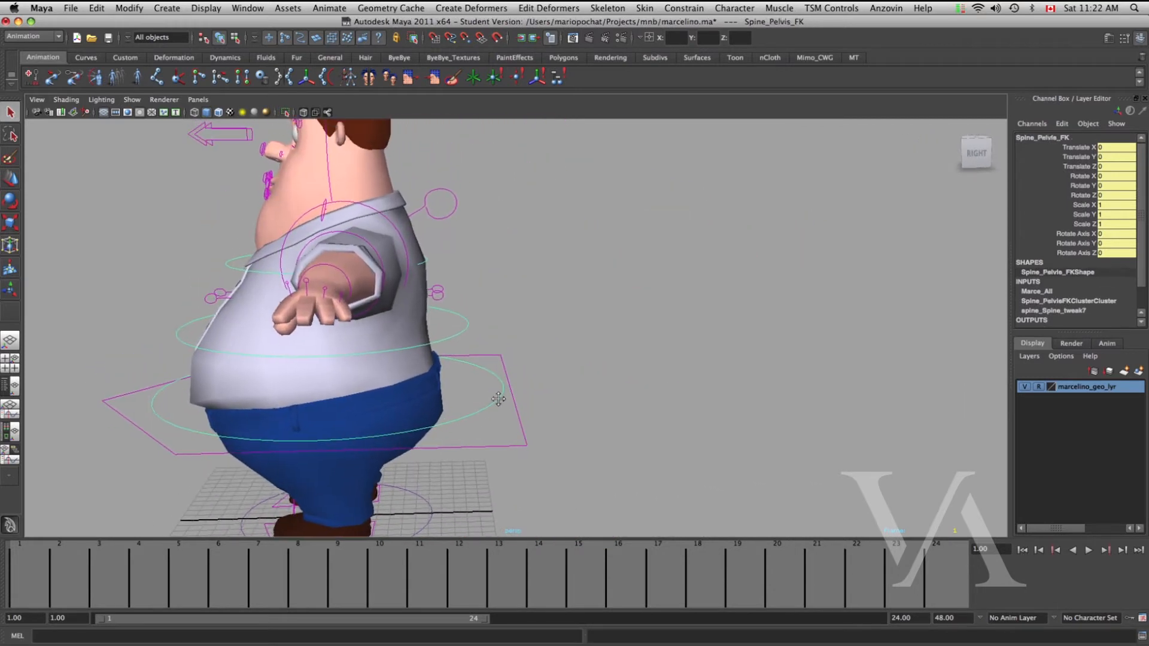
pyautogui.keyDown('alt'); pyautogui.moveTo(484, 391); pyautogui.dragTo(531, 383, button='right'); pyautogui.keyUp('alt')
pyautogui.keyDown('shift'); pyautogui.click(444, 335); pyautogui.keyUp('shift')
# Add the Spine_Torso_FK control on the upper back and the RightArm_Shoulder control to the selection.
pyautogui.click(407, 245)
pyautogui.keyDown('alt'); pyautogui.moveTo(432, 316); pyautogui.dragTo(587, 364, button='right'); pyautogui.keyUp('alt')
pyautogui.keyDown('shift'); pyautogui.moveTo(390, 279); pyautogui.dragTo(393, 290); pyautogui.keyUp('shift')
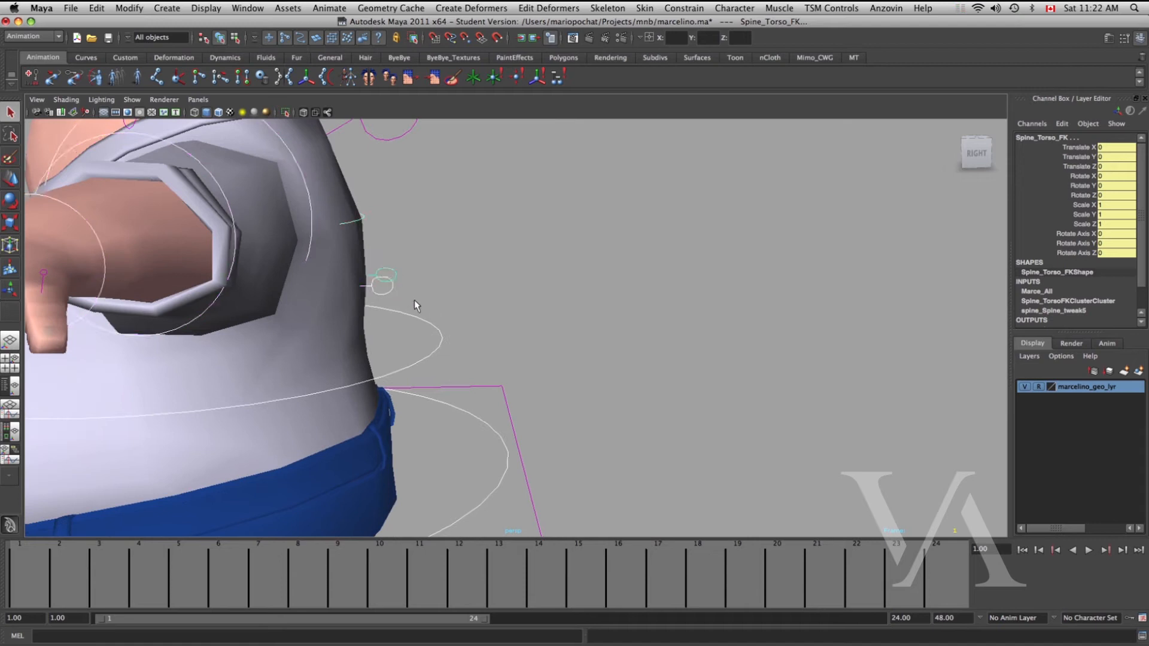
pyautogui.keyDown('alt'); pyautogui.moveTo(415, 304); pyautogui.dragTo(574, 336, button='middle'); pyautogui.keyUp('alt')
pyautogui.keyDown('alt'); pyautogui.moveTo(575, 336); pyautogui.dragTo(351, 337, button='right'); pyautogui.keyUp('alt')
pyautogui.keyDown('alt'); pyautogui.moveTo(351, 342); pyautogui.dragTo(511, 341); pyautogui.keyUp('alt')
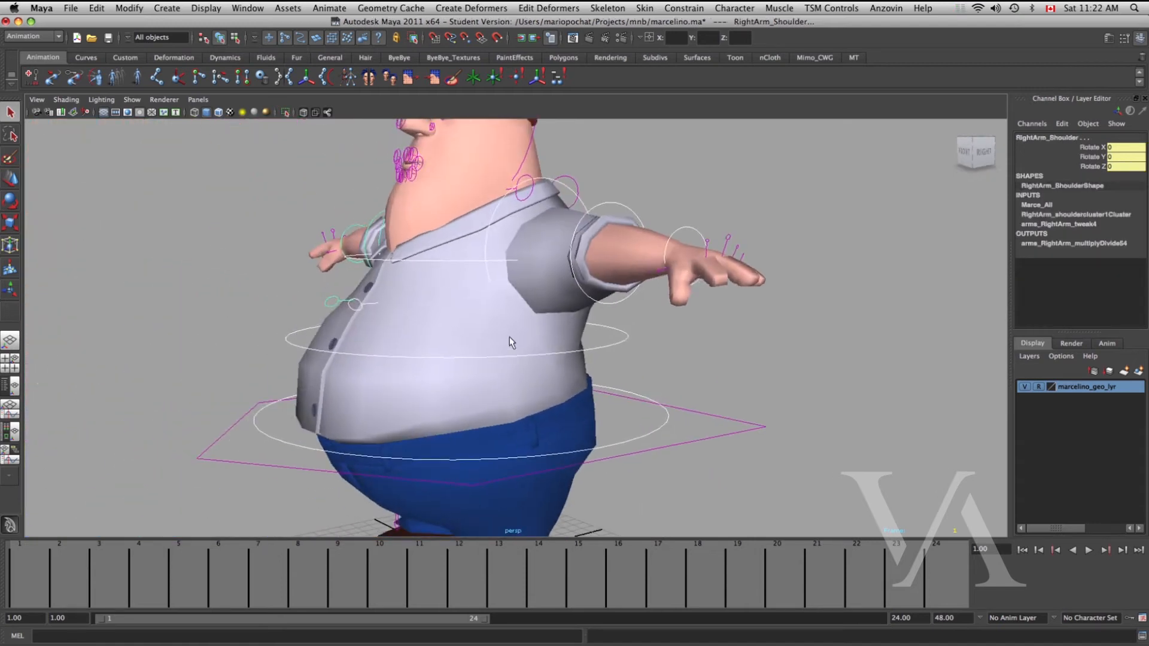
pyautogui.keyDown('alt'); pyautogui.moveTo(509, 336); pyautogui.dragTo(422, 374); pyautogui.keyUp('alt')
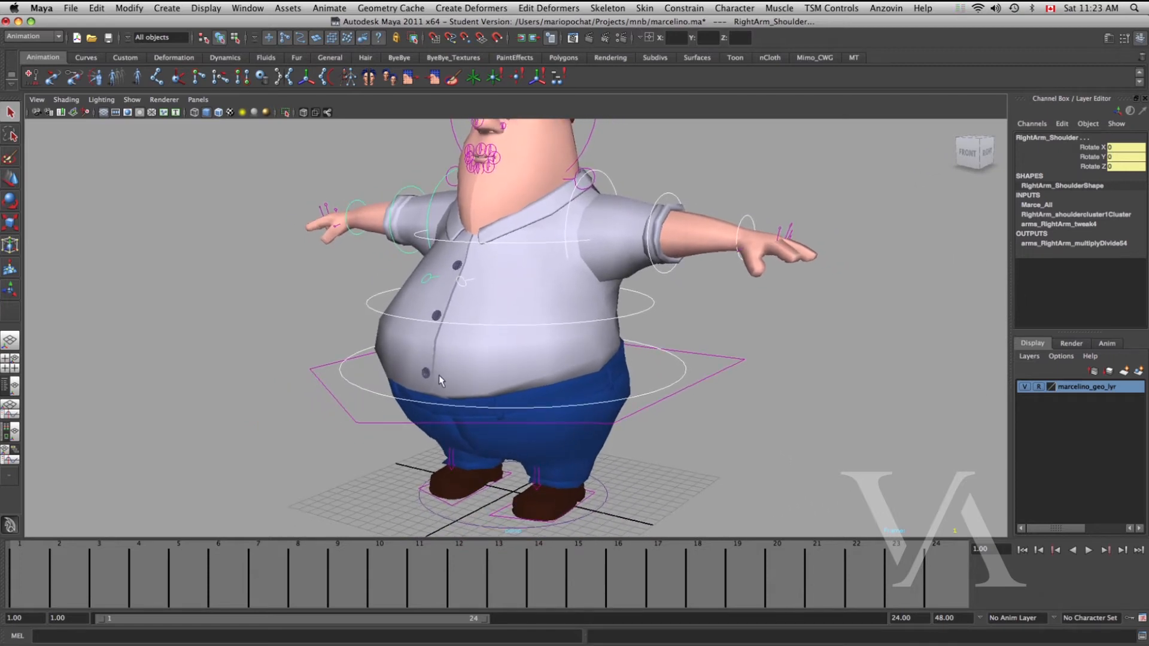
# Clear the multi-selection and select only the LeftArm_Upper_Arm control at the character's left shoulder.
pyautogui.keyDown('alt'); pyautogui.moveTo(440, 376); pyautogui.dragTo(502, 401); pyautogui.keyUp('alt')
pyautogui.keyDown('alt'); pyautogui.moveTo(502, 401); pyautogui.dragTo(564, 413, button='right'); pyautogui.keyUp('alt')
pyautogui.keyDown('alt'); pyautogui.moveTo(564, 413); pyautogui.dragTo(532, 460, button='middle'); pyautogui.keyUp('alt')
pyautogui.keyDown('alt'); pyautogui.moveTo(557, 351); pyautogui.dragTo(549, 410, button='middle'); pyautogui.keyUp('alt')
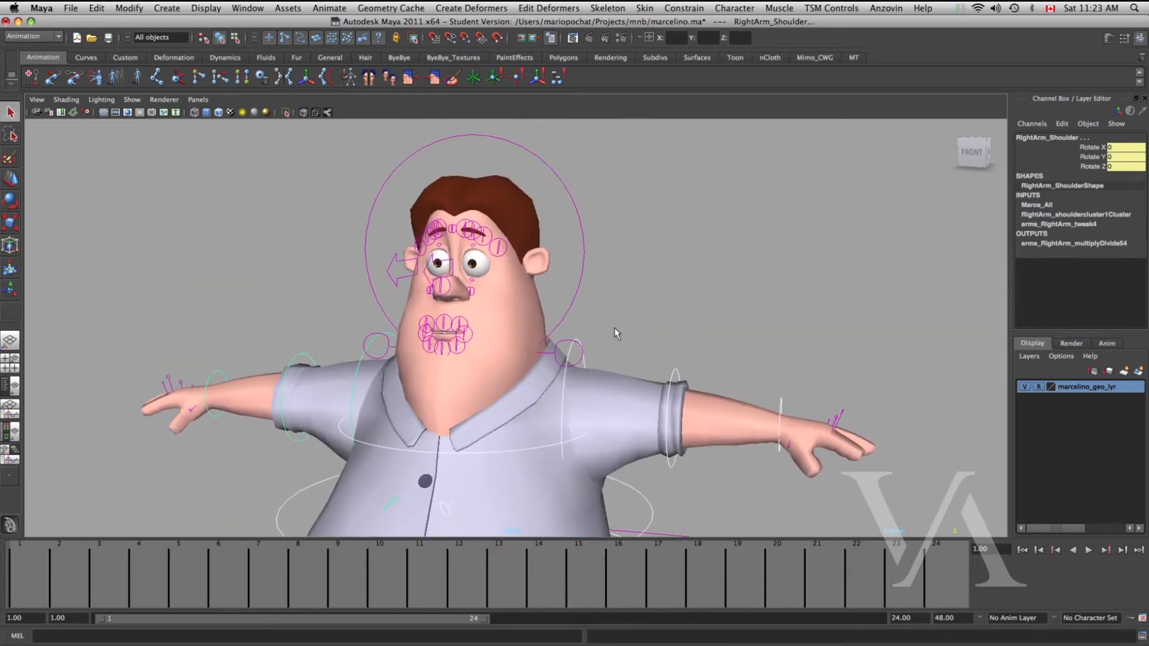
pyautogui.click(614, 330)
pyautogui.click(567, 360)
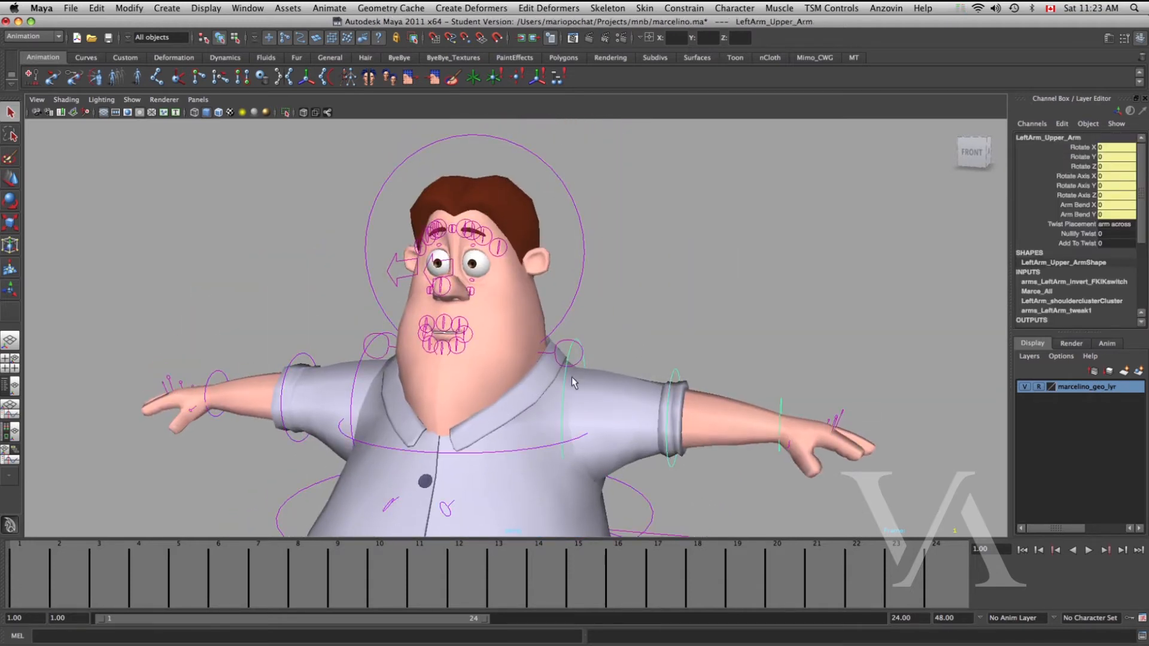
pyautogui.keyDown('alt'); pyautogui.moveTo(572, 377); pyautogui.dragTo(518, 326, button='middle'); pyautogui.keyUp('alt')
pyautogui.keyDown('alt'); pyautogui.moveTo(519, 325); pyautogui.dragTo(531, 345, button='right'); pyautogui.keyUp('alt')
pyautogui.keyDown('alt'); pyautogui.moveTo(531, 344); pyautogui.dragTo(515, 320, button='middle'); pyautogui.keyUp('alt')
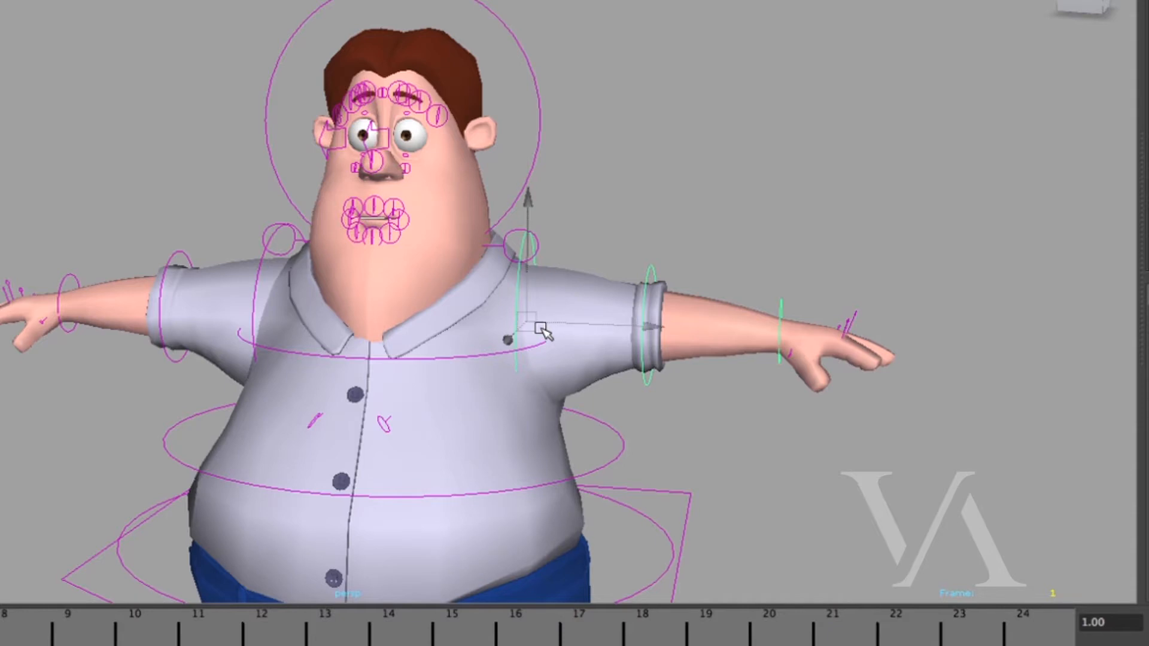
# Switch the LeftArm_Upper_Arm control repeatedly between the Rotate and Scale tools, ending on the Move tool.
pyautogui.press('e')
pyautogui.press('r')
pyautogui.press('e')
pyautogui.press('r')
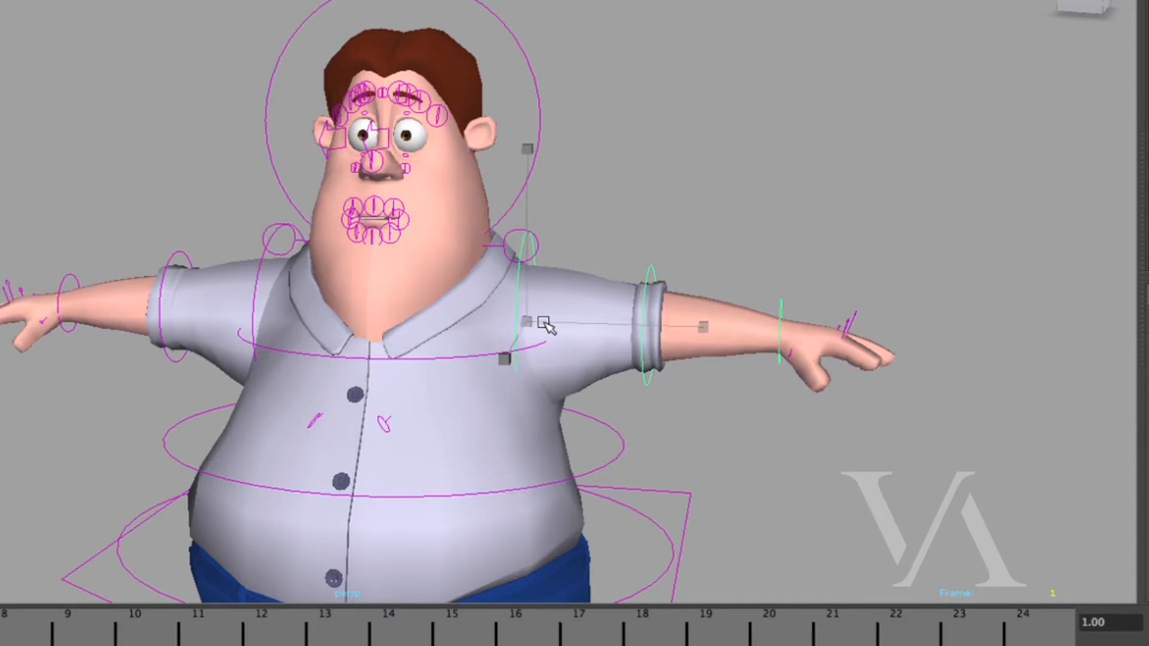
pyautogui.press('w')
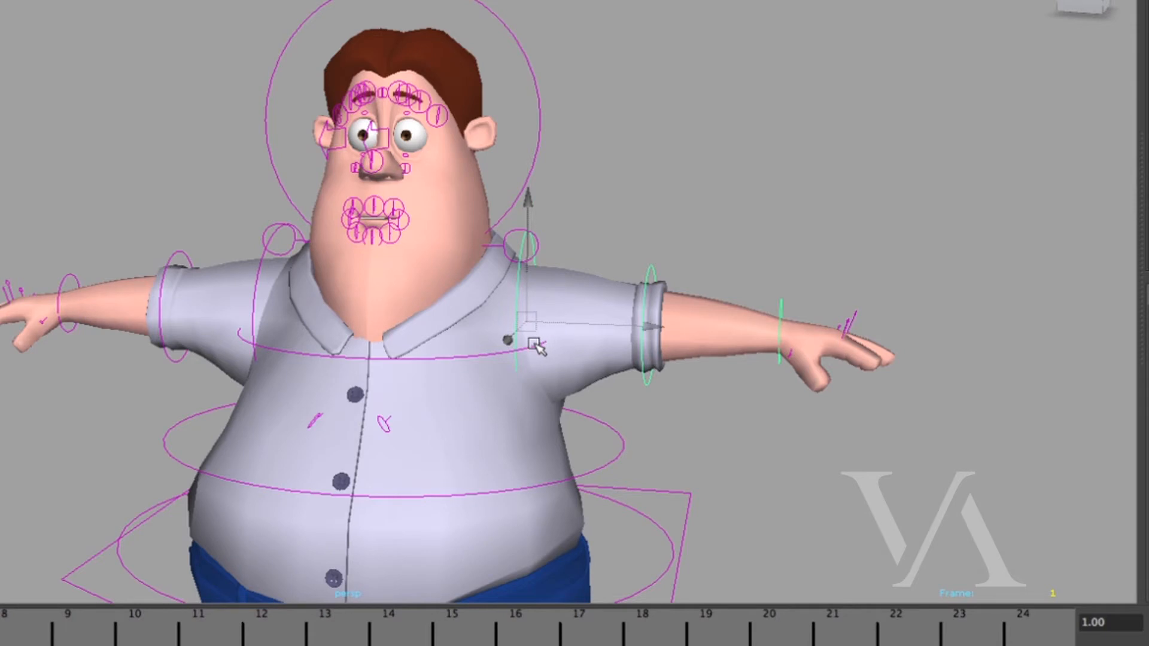
# Examine the Rotate and Scale manipulators on the LeftArm_Upper_Arm control up close.
pyautogui.keyDown('alt'); pyautogui.moveTo(515, 344); pyautogui.dragTo(469, 375, button='middle'); pyautogui.keyUp('alt')
pyautogui.keyDown('alt'); pyautogui.moveTo(469, 374); pyautogui.dragTo(395, 388); pyautogui.keyUp('alt')
pyautogui.keyDown('alt'); pyautogui.moveTo(395, 388); pyautogui.dragTo(564, 353, button='right'); pyautogui.keyUp('alt')
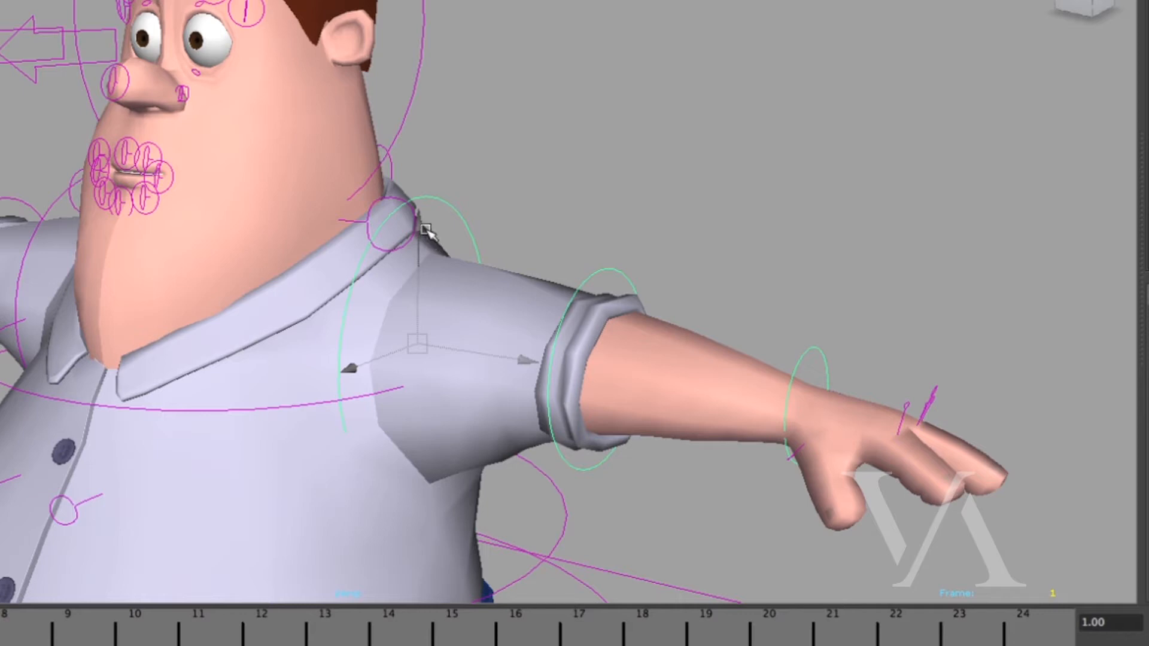
pyautogui.press('e')
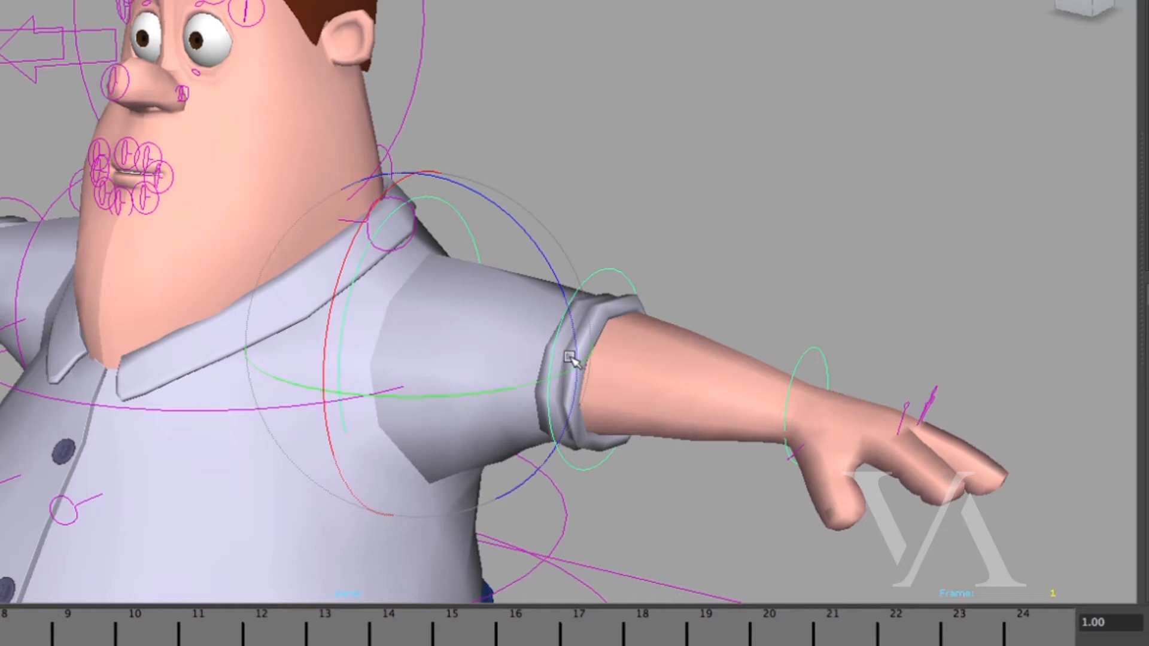
pyautogui.scroll(3, 477, 329)
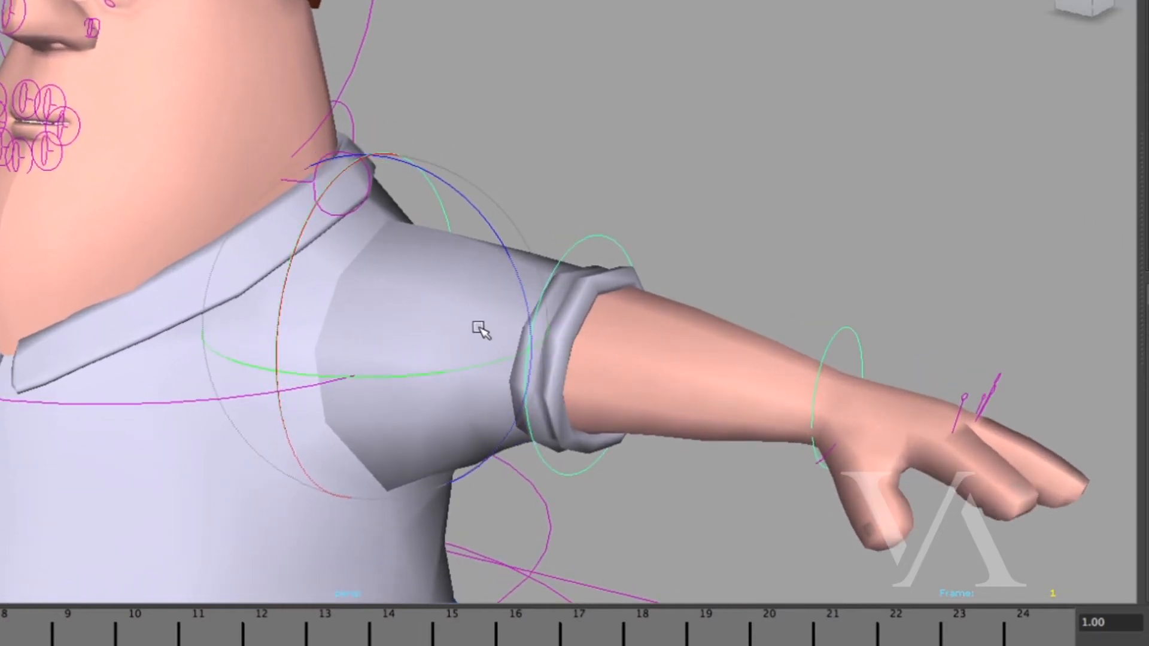
pyautogui.press('r')
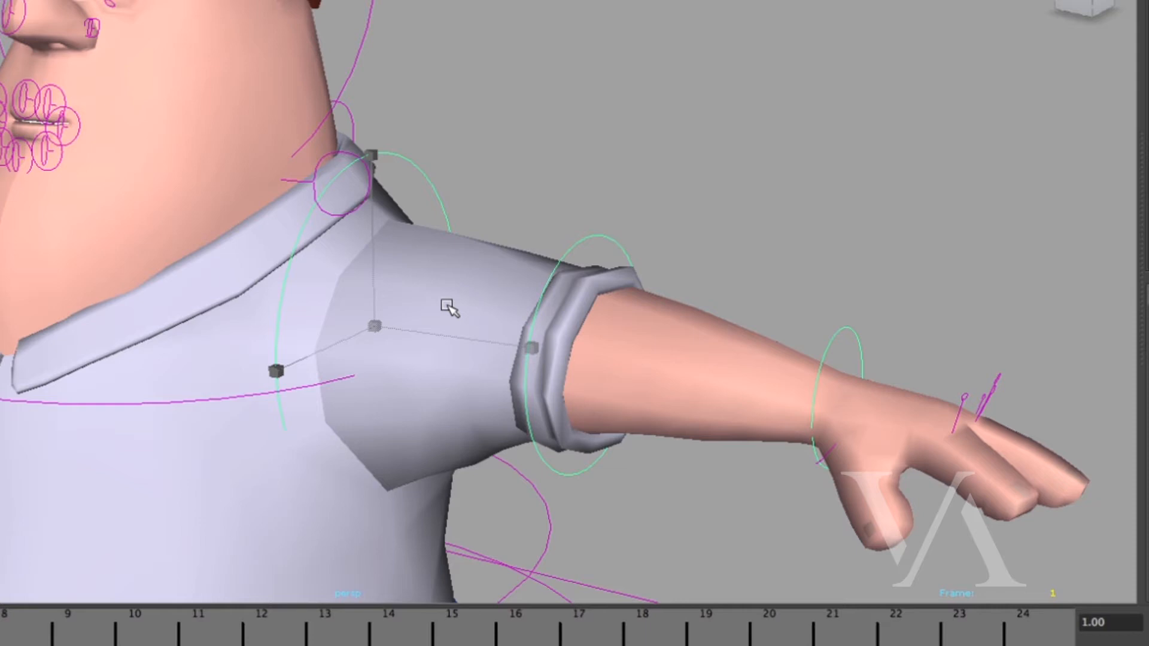
# Deselect the LeftArm_Upper_Arm control with the whole character in view.
pyautogui.keyDown('alt'); pyautogui.moveTo(370, 363); pyautogui.dragTo(398, 287, button='middle'); pyautogui.keyUp('alt')
pyautogui.keyDown('alt'); pyautogui.moveTo(383, 299); pyautogui.dragTo(66, 335, button='right'); pyautogui.keyUp('alt')
pyautogui.keyDown('alt'); pyautogui.moveTo(30, 332); pyautogui.dragTo(46, 192, button='middle'); pyautogui.keyUp('alt')
pyautogui.keyDown('alt'); pyautogui.moveTo(311, 300); pyautogui.dragTo(102, 323, button='right'); pyautogui.keyUp('alt')
pyautogui.keyDown('alt'); pyautogui.moveTo(101, 323); pyautogui.dragTo(156, 407, button='middle'); pyautogui.keyUp('alt')
pyautogui.click(36, 425)
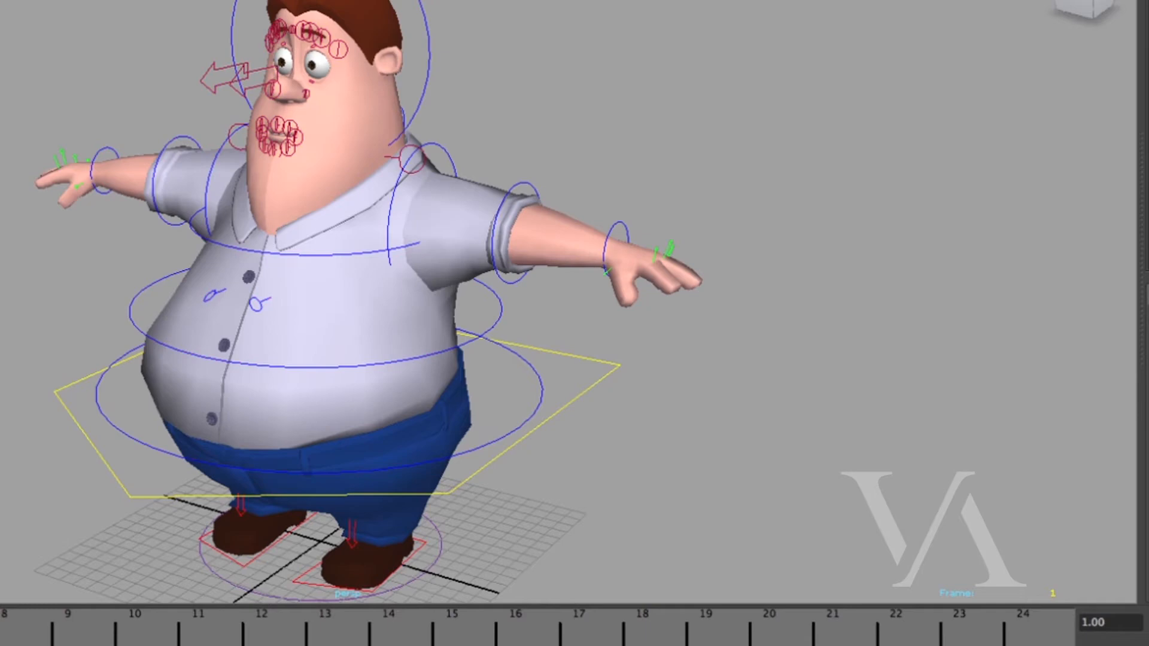
# Create a polygon cube and move it along X until it sits beyond the grid, beside the character.
pyautogui.click(85, 8)
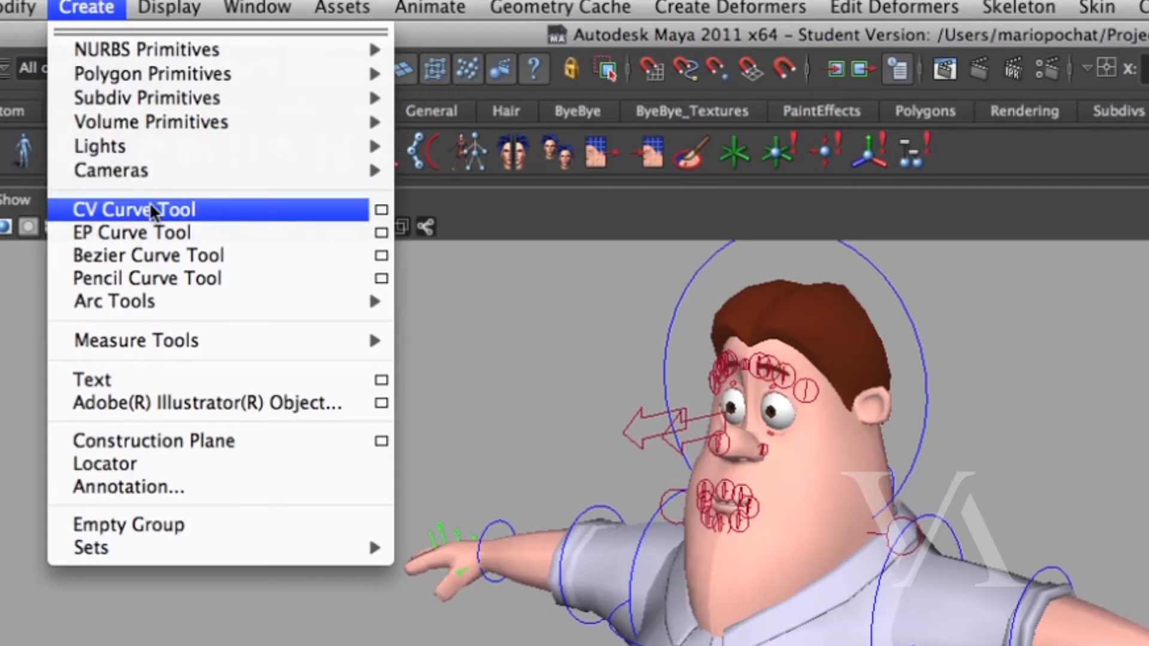
pyautogui.moveTo(162, 75)
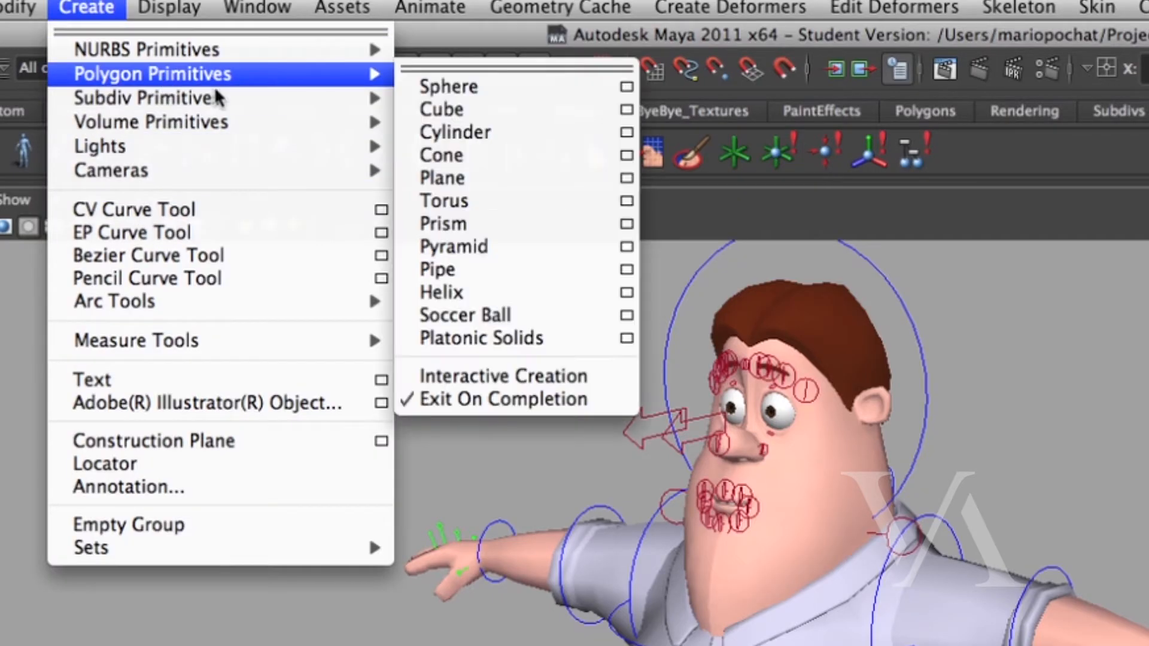
pyautogui.click(458, 103)
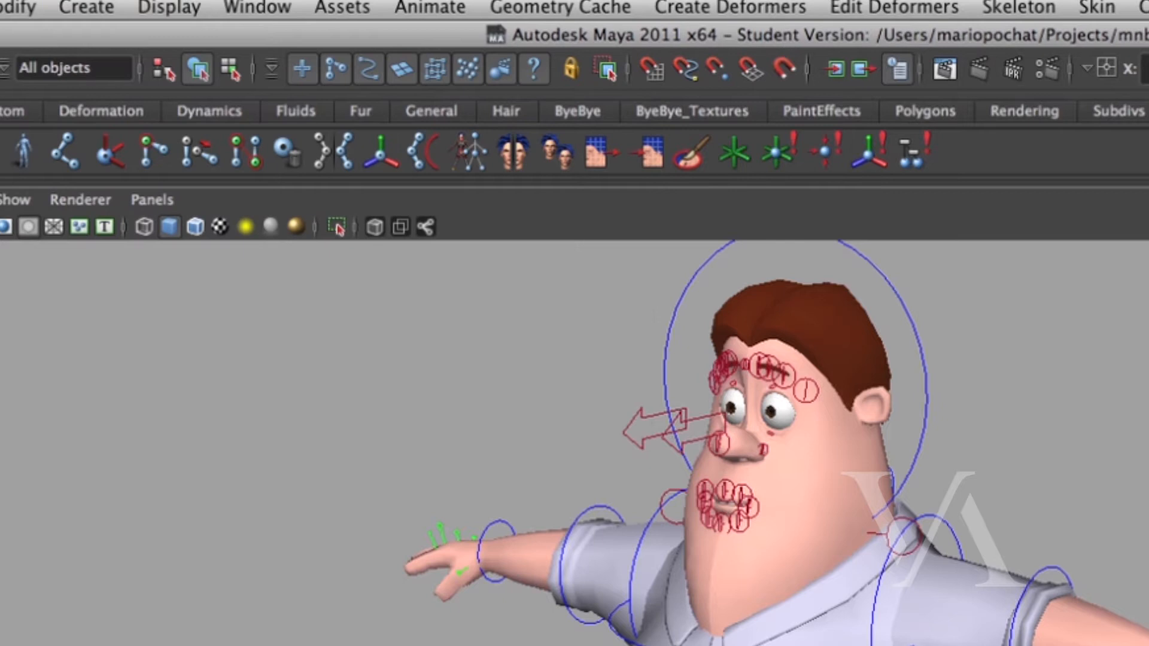
pyautogui.keyDown('alt'); pyautogui.moveTo(691, 631); pyautogui.dragTo(602, 501, button='middle'); pyautogui.keyUp('alt')
pyautogui.moveTo(598, 534); pyautogui.dragTo(818, 589)
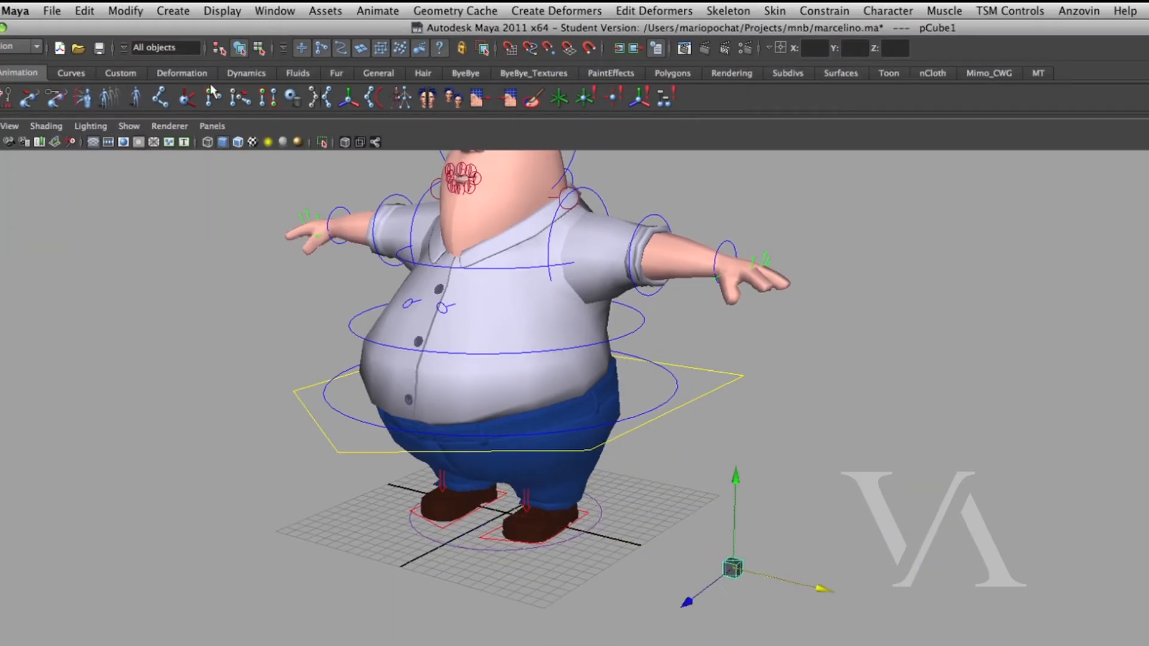
# Create a polygon sphere, move it along X just past the cube, and clear the selection.
pyautogui.click(177, 12)
pyautogui.moveTo(257, 52)
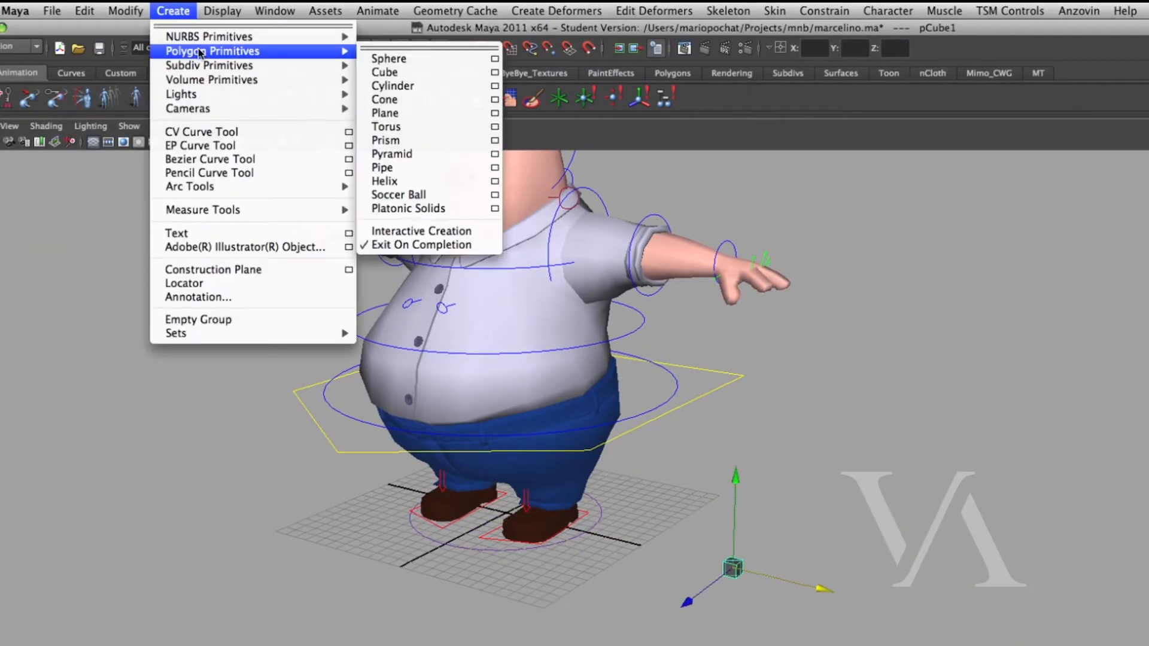
pyautogui.click(392, 60)
pyautogui.moveTo(585, 531); pyautogui.dragTo(898, 623)
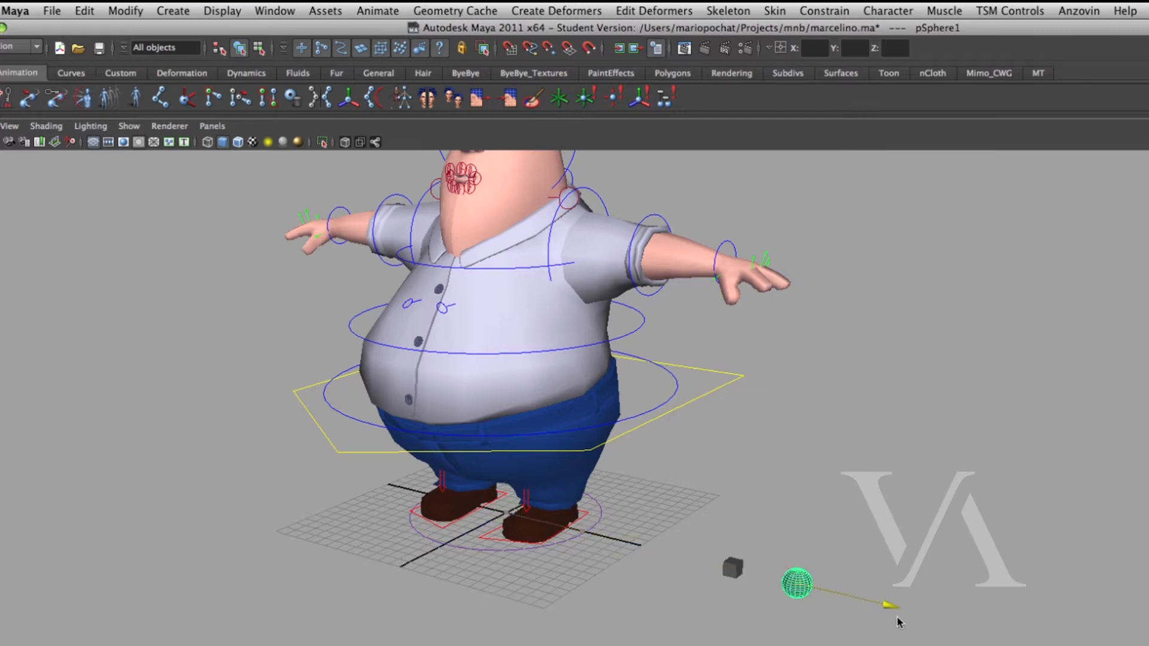
pyautogui.keyDown('alt'); pyautogui.moveTo(862, 566); pyautogui.dragTo(787, 535, button='middle'); pyautogui.keyUp('alt')
pyautogui.click(818, 503)
# Create a NURBS circle, move it along X past the sphere, and frame the three objects up close.
pyautogui.click(181, 12)
pyautogui.moveTo(350, 37)
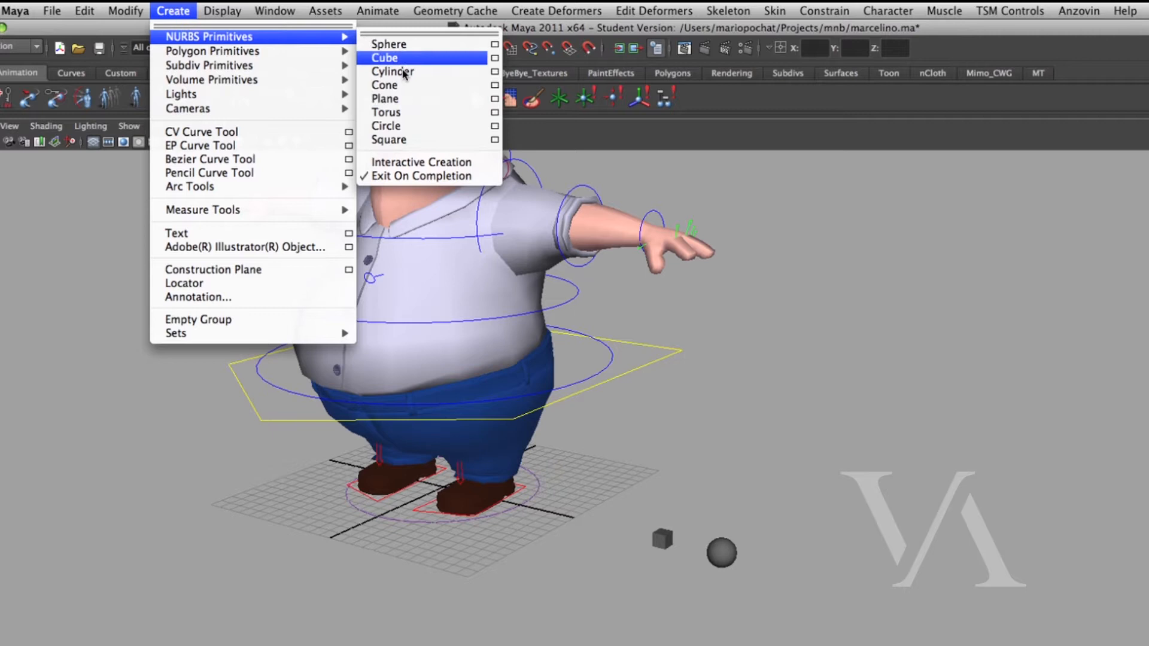
pyautogui.click(415, 127)
pyautogui.moveTo(524, 513); pyautogui.dragTo(892, 609)
pyautogui.keyDown('alt'); pyautogui.moveTo(852, 579); pyautogui.dragTo(879, 592, button='right'); pyautogui.keyUp('alt')
pyautogui.keyDown('alt'); pyautogui.moveTo(879, 593); pyautogui.dragTo(836, 514, button='middle'); pyautogui.keyUp('alt')
pyautogui.keyDown('alt'); pyautogui.moveTo(837, 514); pyautogui.dragTo(829, 526); pyautogui.keyUp('alt')
pyautogui.keyDown('alt'); pyautogui.moveTo(829, 526); pyautogui.dragTo(890, 572, button='right'); pyautogui.keyUp('alt')
pyautogui.keyDown('alt'); pyautogui.moveTo(890, 572); pyautogui.dragTo(751, 488, button='middle'); pyautogui.keyUp('alt')
pyautogui.keyDown('alt'); pyautogui.moveTo(751, 487); pyautogui.dragTo(972, 580, button='right'); pyautogui.keyUp('alt')
pyautogui.keyDown('alt'); pyautogui.moveTo(972, 580); pyautogui.dragTo(955, 511, button='middle'); pyautogui.keyUp('alt')
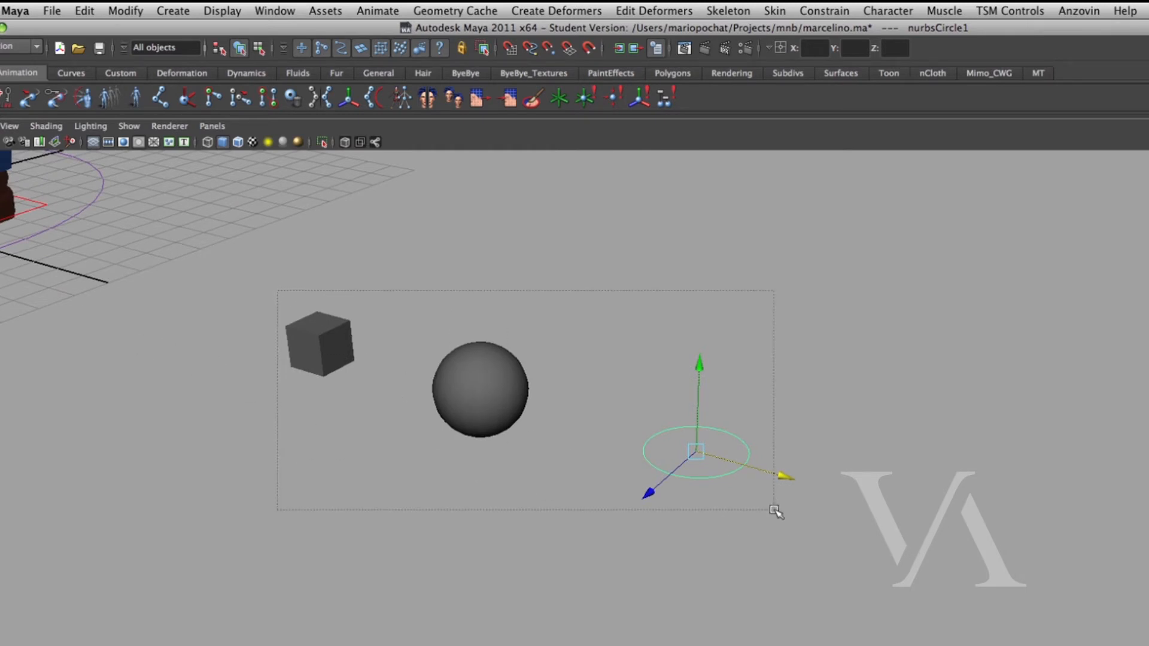
# Select the cube, sphere and circle together and scale them up slightly and uniformly.
pyautogui.moveTo(775, 510); pyautogui.dragTo(775, 509)
pyautogui.press('e')
pyautogui.press('w')
pyautogui.press('e')
pyautogui.press('r')
pyautogui.moveTo(701, 458)
pyautogui.mouseDown()
pyautogui.moveTo(769, 459)
pyautogui.moveTo(693, 453)
pyautogui.moveTo(762, 461)
pyautogui.moveTo(709, 461)
pyautogui.mouseUp()
# Rotate the selected cube, sphere and circle slightly around the X axis and around the Z axis.
pyautogui.press('e')
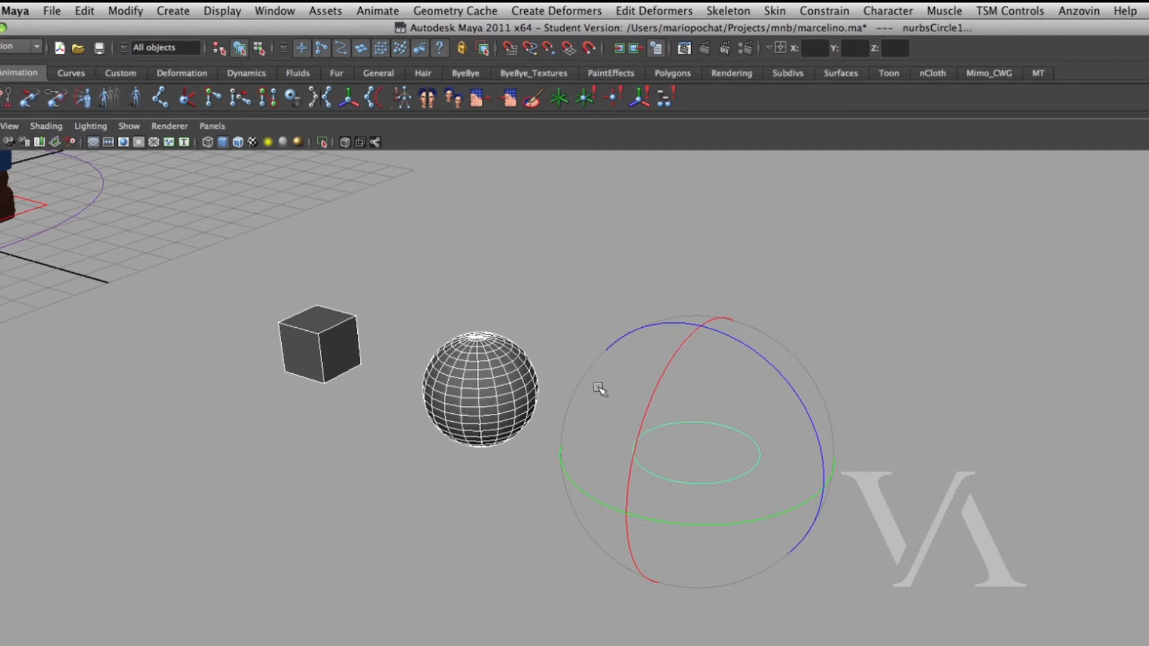
pyautogui.moveTo(669, 377); pyautogui.dragTo(663, 406)
pyautogui.moveTo(801, 399)
pyautogui.mouseDown()
pyautogui.moveTo(803, 441)
pyautogui.moveTo(794, 413)
pyautogui.mouseUp()
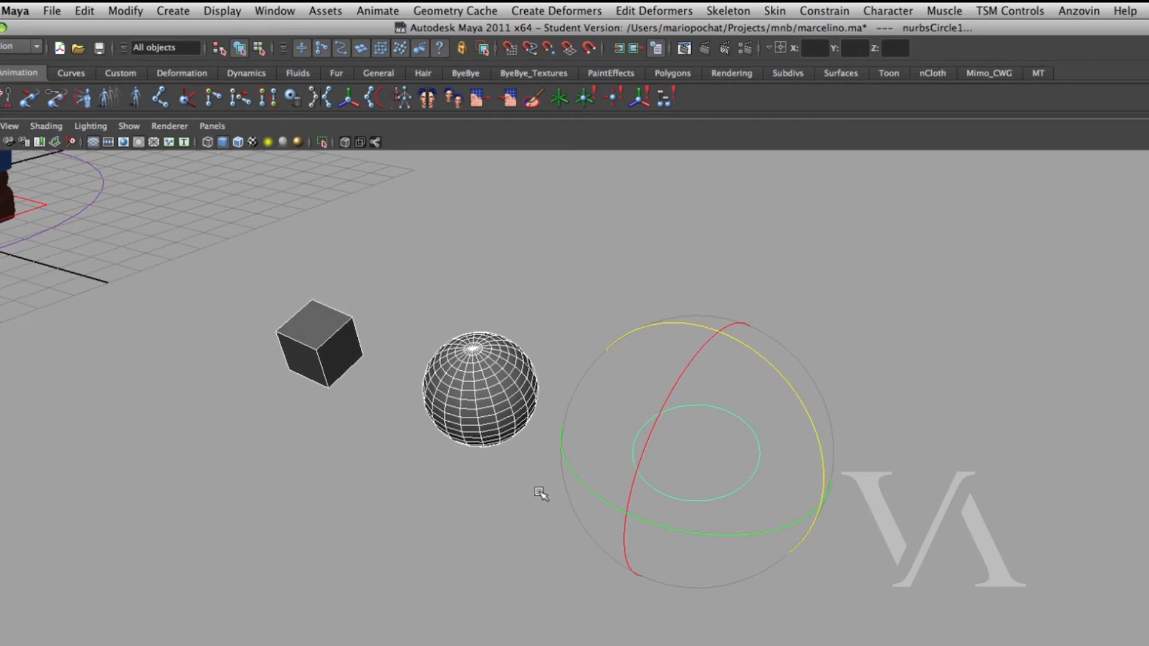
# Move the selected cube, sphere and circle slightly along X, along Z, and freely from the manipulator's center.
pyautogui.press('w')
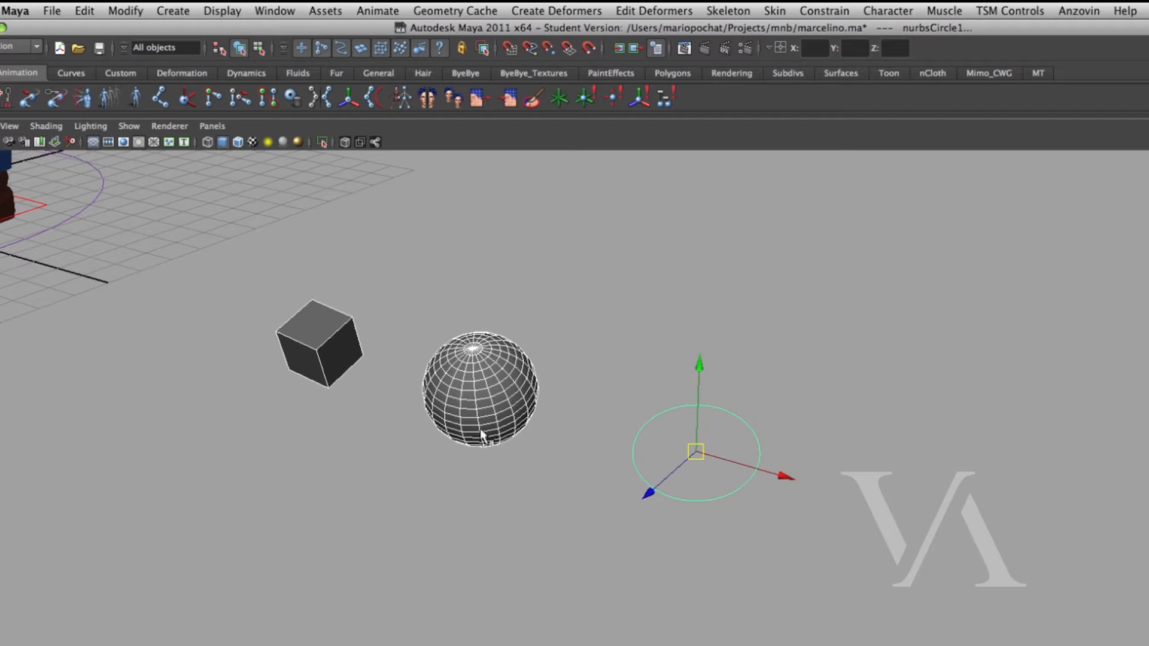
pyautogui.moveTo(789, 478)
pyautogui.mouseDown()
pyautogui.moveTo(1057, 541)
pyautogui.moveTo(789, 483)
pyautogui.mouseUp()
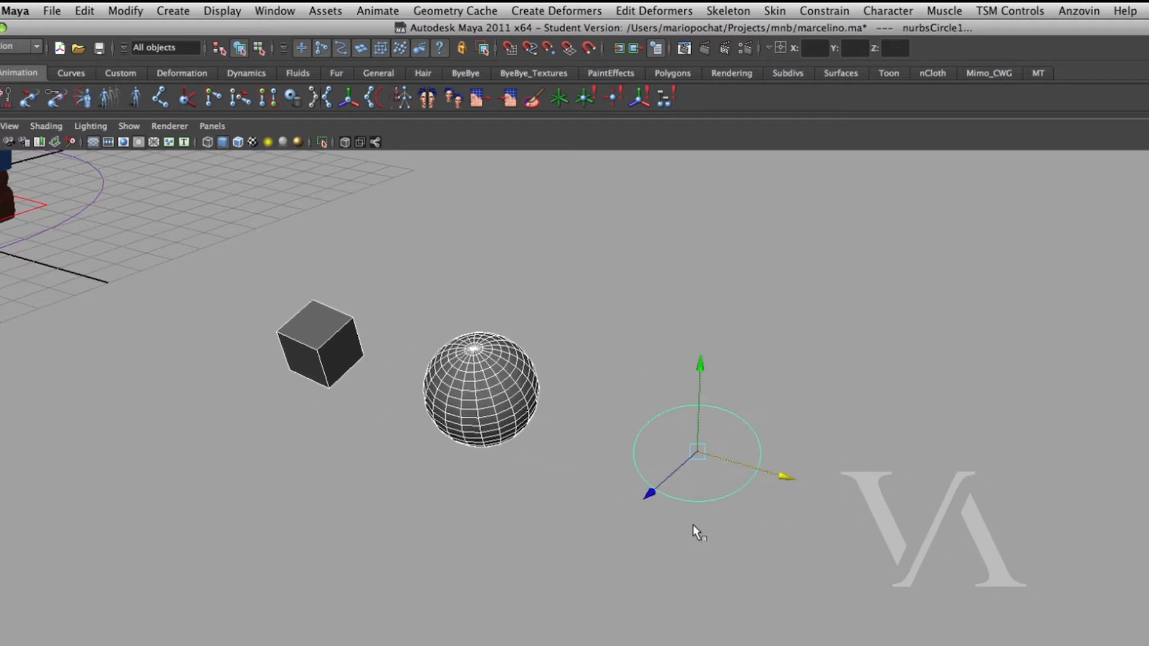
pyautogui.moveTo(654, 495)
pyautogui.mouseDown()
pyautogui.moveTo(493, 628)
pyautogui.moveTo(644, 512)
pyautogui.mouseUp()
pyautogui.moveTo(694, 465)
pyautogui.mouseDown()
pyautogui.moveTo(666, 478)
pyautogui.moveTo(674, 441)
pyautogui.moveTo(713, 480)
pyautogui.moveTo(662, 469)
pyautogui.moveTo(704, 445)
pyautogui.moveTo(692, 465)
pyautogui.moveTo(672, 464)
pyautogui.moveTo(674, 451)
pyautogui.moveTo(694, 469)
pyautogui.moveTo(688, 460)
pyautogui.mouseUp()
# Examine the character's upper body, arms and face controls up close.
pyautogui.keyDown('alt'); pyautogui.moveTo(663, 493); pyautogui.dragTo(772, 504, button='middle'); pyautogui.keyUp('alt')
pyautogui.keyDown('alt'); pyautogui.moveTo(772, 503); pyautogui.dragTo(661, 492, button='right'); pyautogui.keyUp('alt')
pyautogui.keyDown('alt'); pyautogui.moveTo(498, 443); pyautogui.dragTo(772, 600, button='middle'); pyautogui.keyUp('alt')
pyautogui.keyDown('alt'); pyautogui.moveTo(546, 357); pyautogui.dragTo(704, 497, button='middle'); pyautogui.keyUp('alt')
pyautogui.keyDown('alt'); pyautogui.moveTo(704, 497); pyautogui.dragTo(601, 357, button='right'); pyautogui.keyUp('alt')
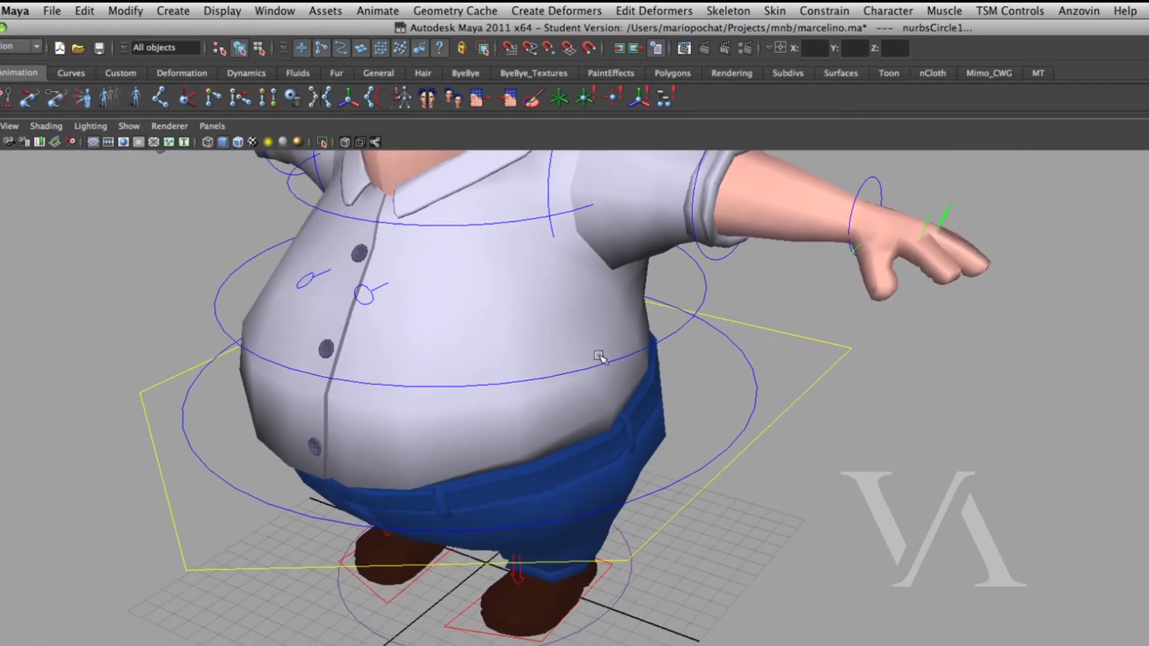
pyautogui.keyDown('alt'); pyautogui.moveTo(635, 272); pyautogui.dragTo(682, 528, button='middle'); pyautogui.keyUp('alt')
pyautogui.keyDown('alt'); pyautogui.moveTo(682, 528); pyautogui.dragTo(693, 628, button='right'); pyautogui.keyUp('alt')
pyautogui.keyDown('alt'); pyautogui.moveTo(692, 628); pyautogui.dragTo(728, 518, button='middle'); pyautogui.keyUp('alt')
pyautogui.keyDown('alt'); pyautogui.moveTo(728, 400); pyautogui.dragTo(678, 496, button='middle'); pyautogui.keyUp('alt')
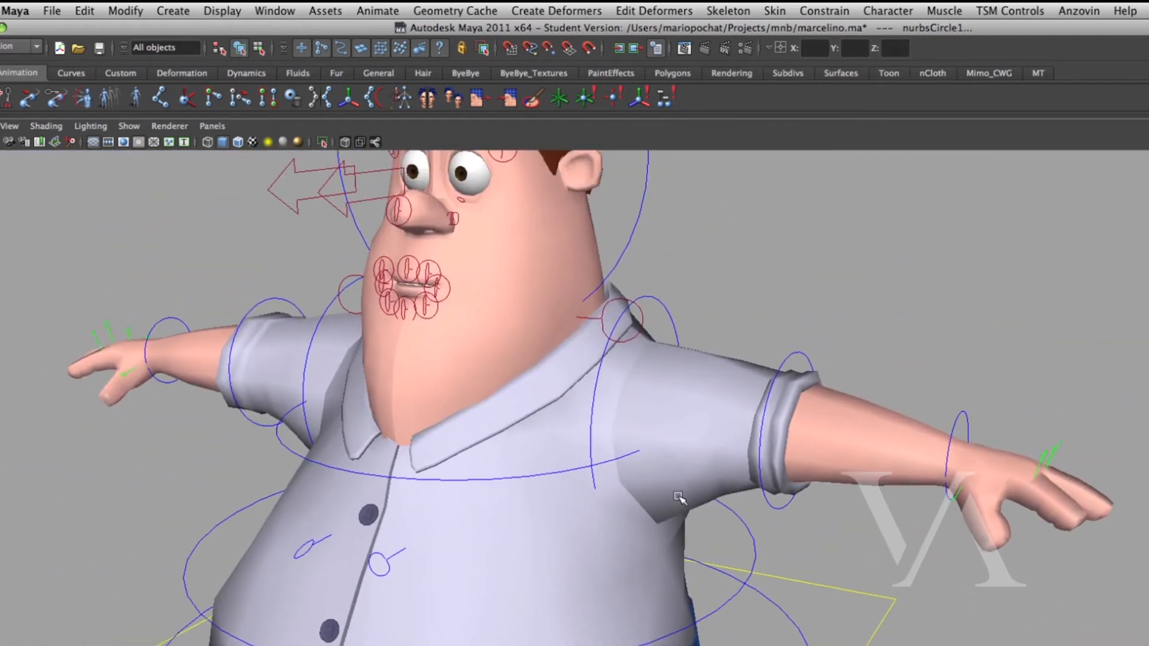
# Select the character's left upper arm control and try rotating it around the Z axis.
pyautogui.click(664, 302)
pyautogui.keyDown('alt'); pyautogui.moveTo(664, 301); pyautogui.dragTo(725, 415, button='right'); pyautogui.keyUp('alt')
pyautogui.keyDown('alt'); pyautogui.moveTo(478, 400); pyautogui.dragTo(578, 471, button='middle'); pyautogui.keyUp('alt')
pyautogui.press('e')
pyautogui.keyDown('alt'); pyautogui.moveTo(564, 397); pyautogui.dragTo(526, 390, button='right'); pyautogui.keyUp('alt')
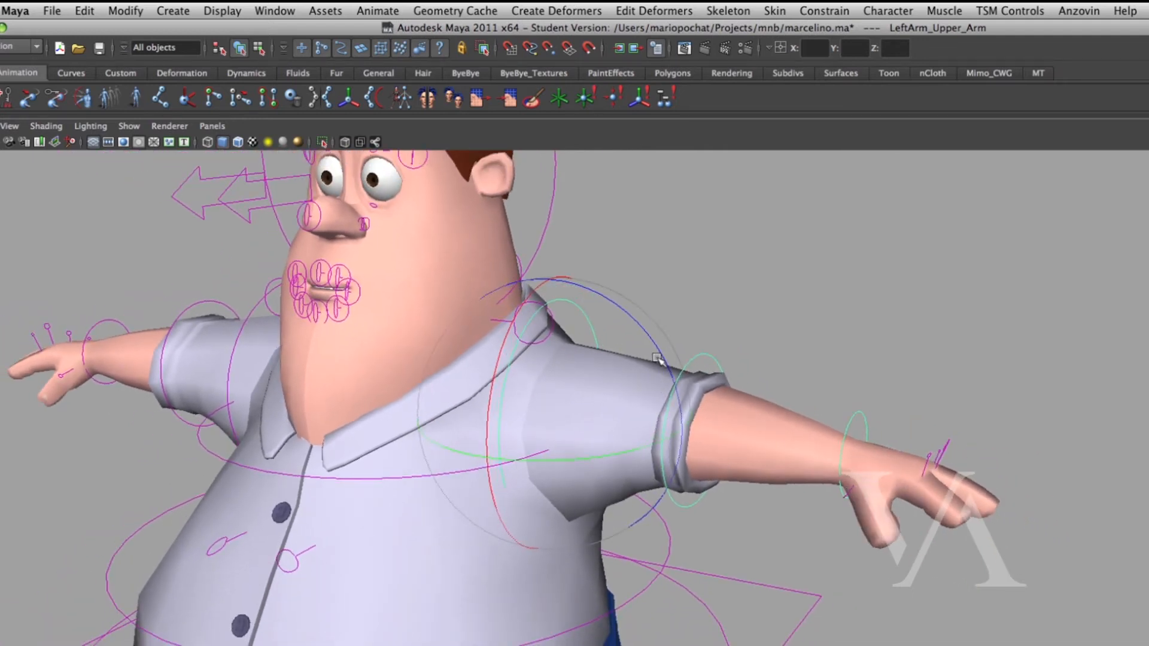
pyautogui.moveTo(654, 346); pyautogui.dragTo(631, 374)
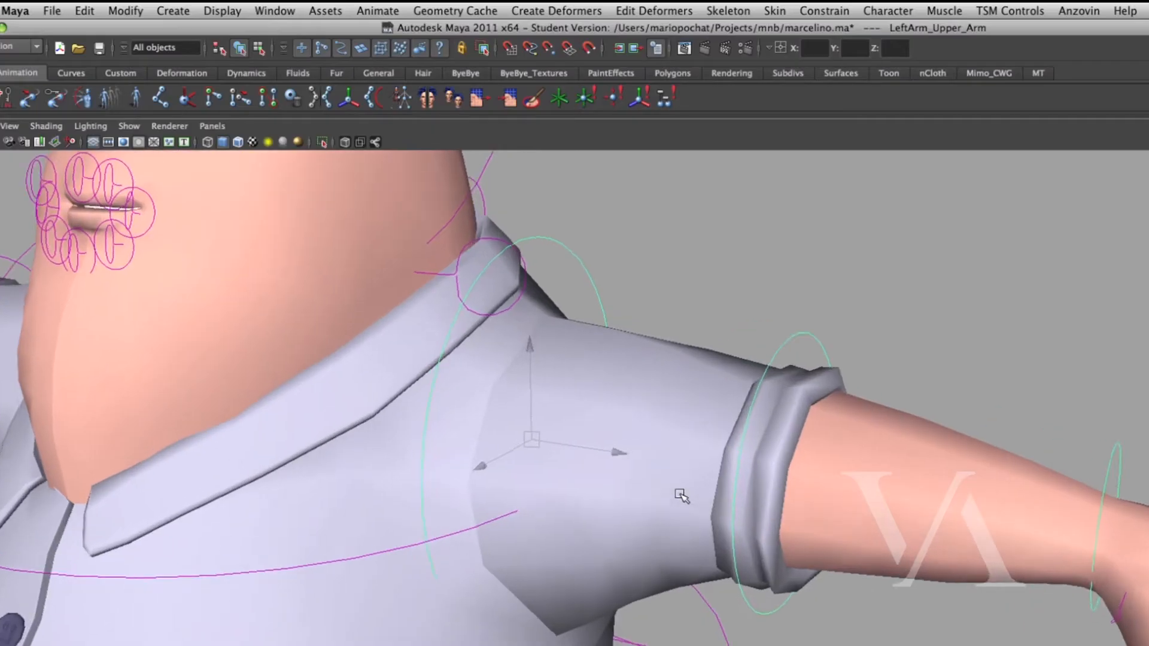
# Try further rotations on the left upper arm control with the Rotate tool and undo the change.
pyautogui.keyDown('alt'); pyautogui.moveTo(680, 493); pyautogui.dragTo(579, 435); pyautogui.keyUp('alt')
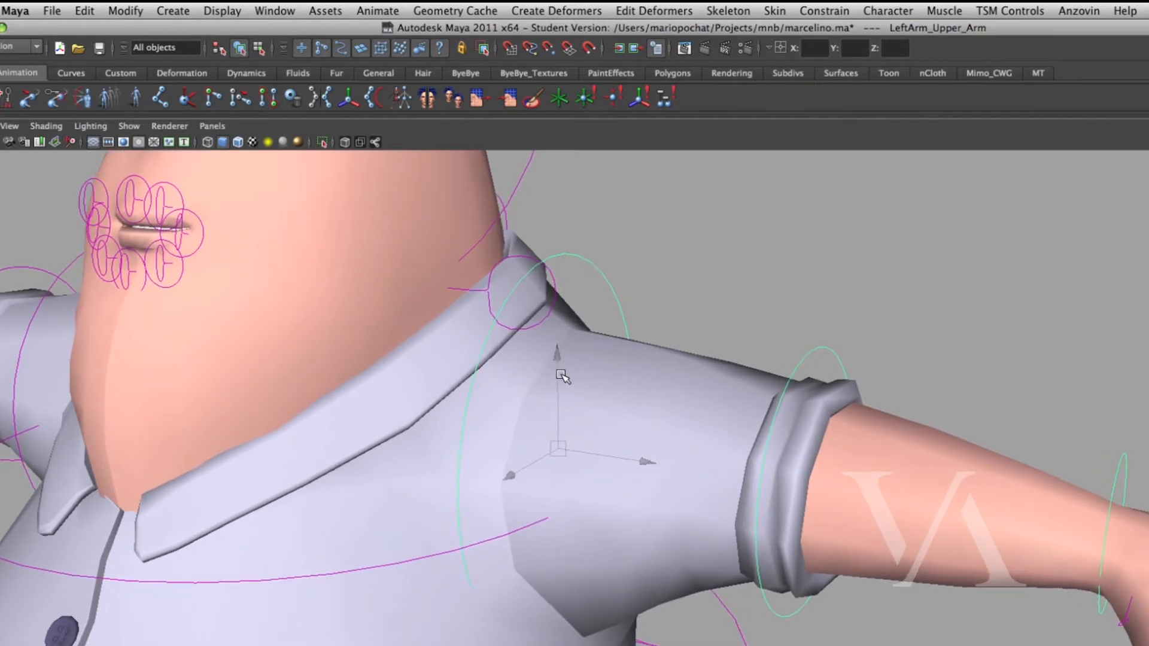
pyautogui.keyDown('alt'); pyautogui.moveTo(569, 386); pyautogui.dragTo(535, 412); pyautogui.keyUp('alt')
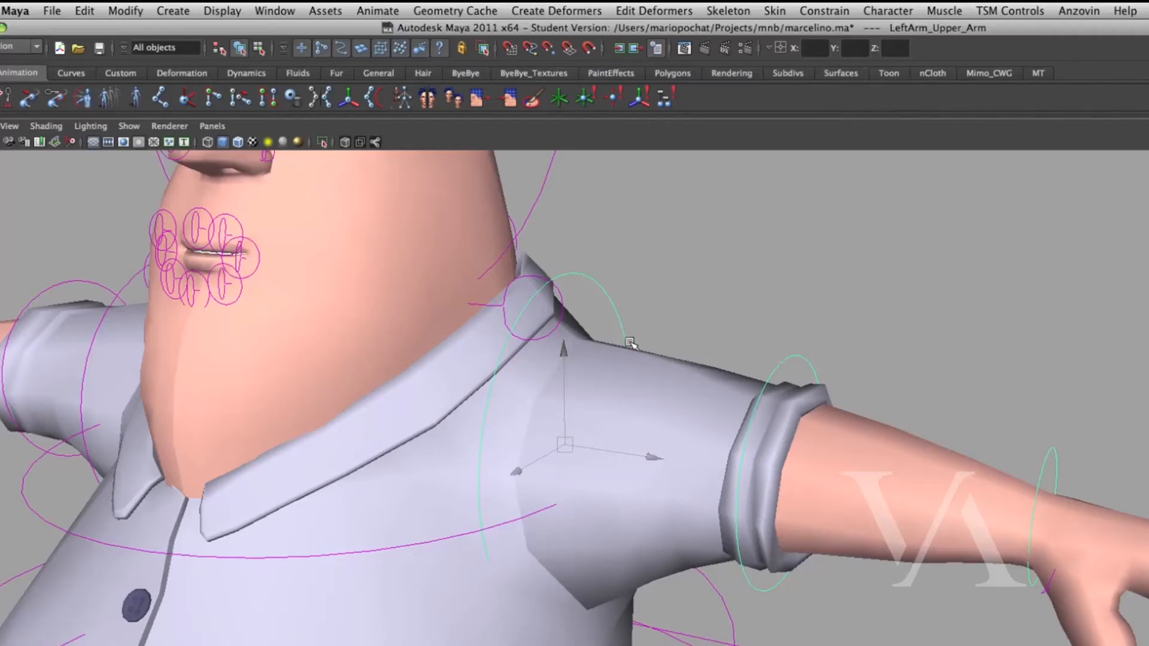
pyautogui.click(628, 335)
pyautogui.moveTo(646, 358); pyautogui.dragTo(662, 380)
pyautogui.press('z')
pyautogui.moveTo(520, 385); pyautogui.dragTo(614, 363)
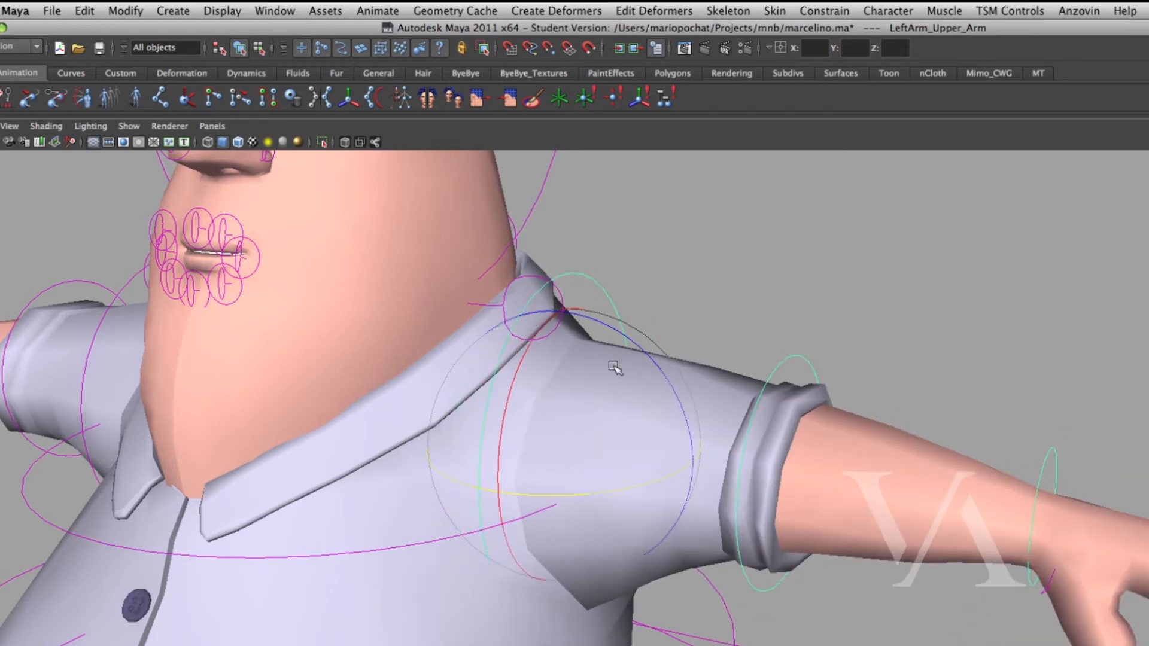
# Try to scale the left upper arm control with the Scale tool.
pyautogui.press('r')
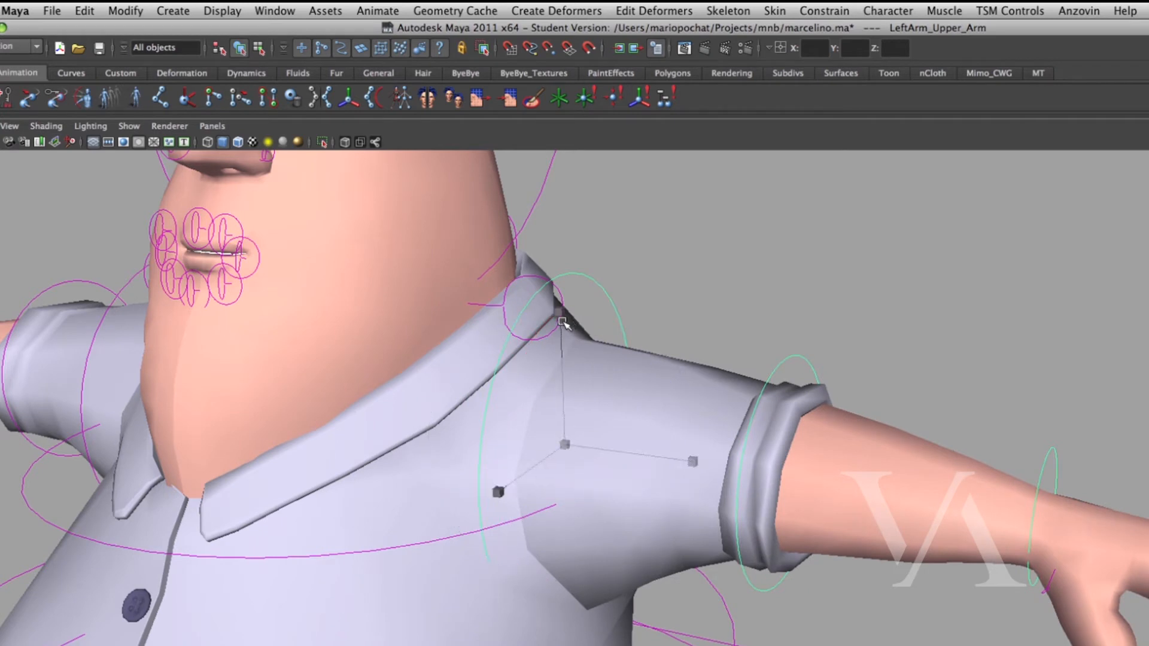
pyautogui.click(565, 334)
pyautogui.click(593, 293)
pyautogui.click(597, 319)
pyautogui.click(616, 317)
pyautogui.scroll(-5, 699, 421)
pyautogui.scroll(5, 687, 416)
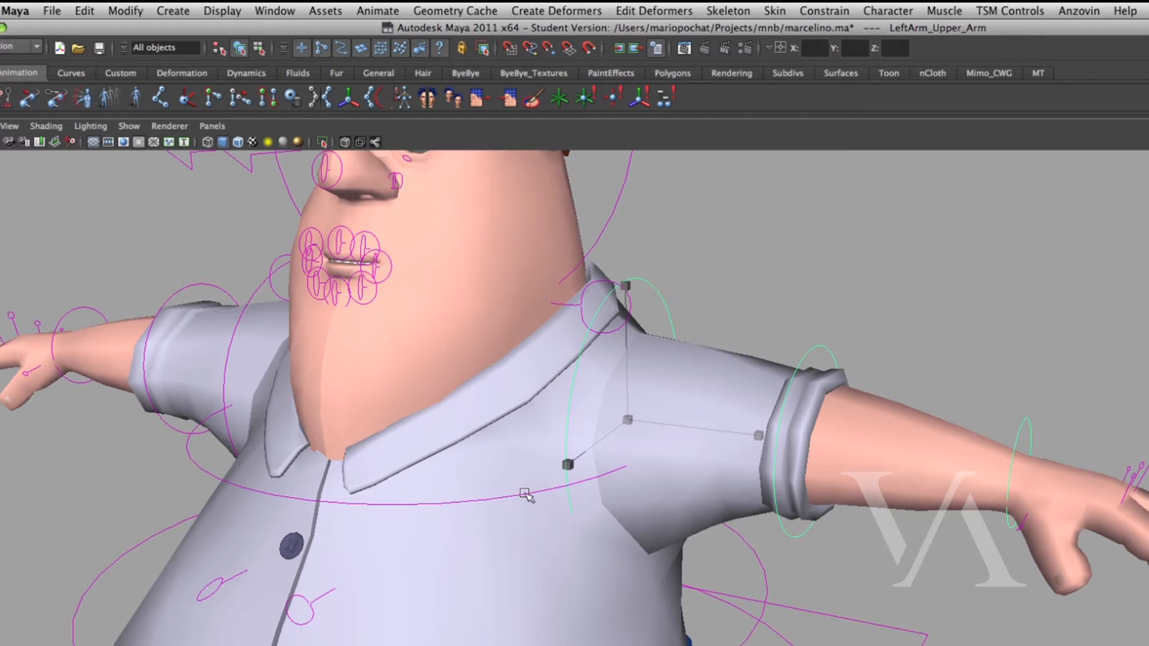
pyautogui.keyDown('alt'); pyautogui.moveTo(680, 504); pyautogui.dragTo(577, 418, button='right'); pyautogui.keyUp('alt')
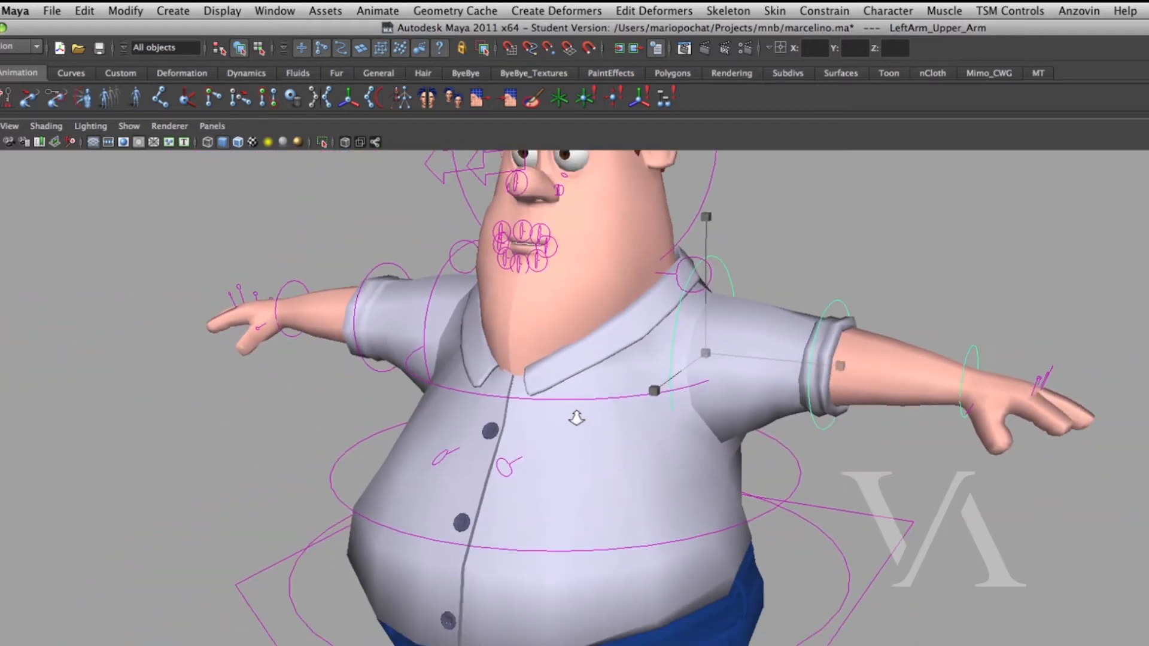
# Select the middle spine control on the belly and scale it slightly and uniformly.
pyautogui.click(793, 463)
pyautogui.keyDown('alt'); pyautogui.moveTo(769, 436); pyautogui.dragTo(903, 503); pyautogui.keyUp('alt')
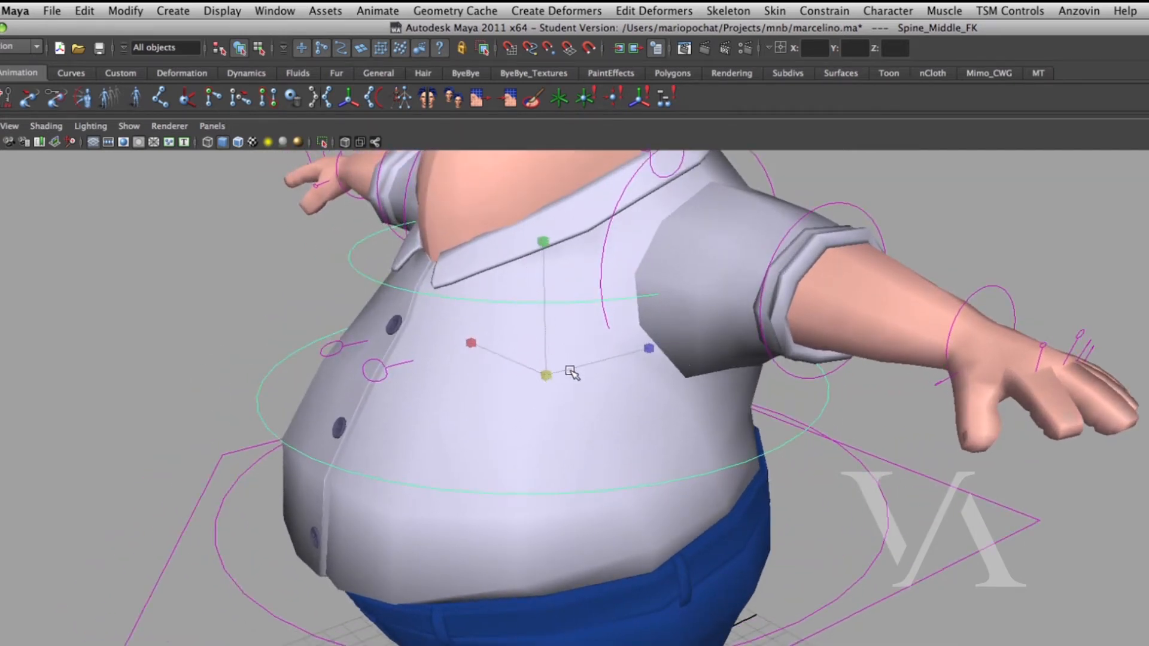
pyautogui.moveTo(538, 380)
pyautogui.mouseDown()
pyautogui.moveTo(488, 380)
pyautogui.moveTo(570, 372)
pyautogui.moveTo(539, 379)
pyautogui.moveTo(561, 378)
pyautogui.moveTo(575, 401)
pyautogui.moveTo(513, 367)
pyautogui.moveTo(536, 379)
pyautogui.moveTo(519, 384)
pyautogui.mouseUp()
# Select the circle beside the cube and sphere, and frame it to examine its scale handles.
pyautogui.keyDown('alt'); pyautogui.moveTo(605, 446); pyautogui.dragTo(846, 628, button='right'); pyautogui.keyUp('alt')
pyautogui.keyDown('alt'); pyautogui.moveTo(846, 628); pyautogui.dragTo(551, 323, button='middle'); pyautogui.keyUp('alt')
pyautogui.keyDown('alt'); pyautogui.moveTo(551, 323); pyautogui.dragTo(796, 421, button='right'); pyautogui.keyUp('alt')
pyautogui.keyDown('alt'); pyautogui.moveTo(796, 421); pyautogui.dragTo(682, 500, button='middle'); pyautogui.keyUp('alt')
pyautogui.click(608, 419)
pyautogui.moveTo(763, 512)
pyautogui.mouseDown()
pyautogui.moveTo(683, 476)
pyautogui.moveTo(782, 528)
pyautogui.moveTo(682, 474)
pyautogui.moveTo(770, 515)
pyautogui.moveTo(761, 510)
pyautogui.mouseUp()
pyautogui.click(507, 441)
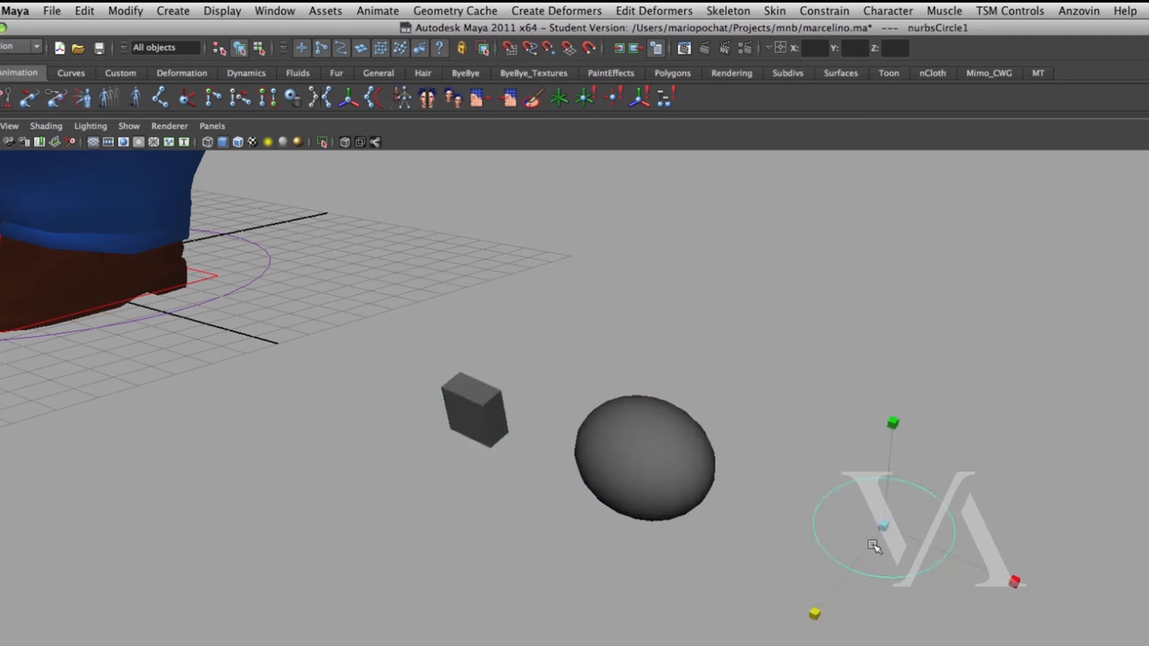
pyautogui.keyDown('alt'); pyautogui.moveTo(877, 573); pyautogui.dragTo(790, 503); pyautogui.keyUp('alt')
pyautogui.press('f')
pyautogui.moveTo(790, 513); pyautogui.dragTo(644, 474, button='middle')
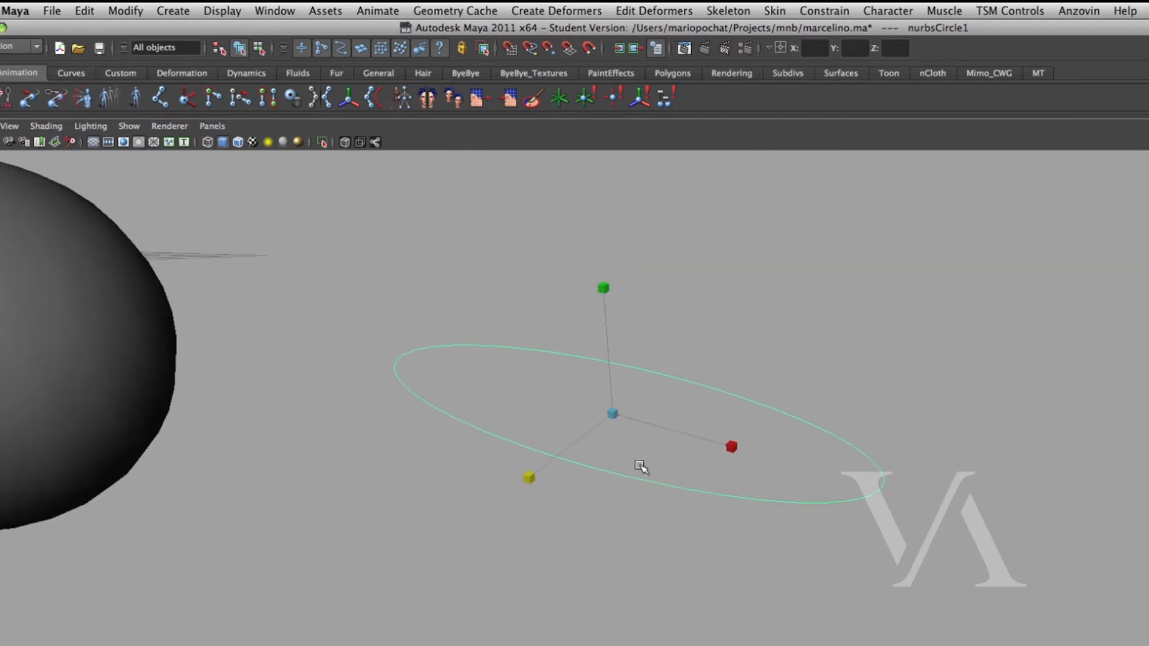
pyautogui.moveTo(622, 367); pyautogui.dragTo(730, 441, button='middle')
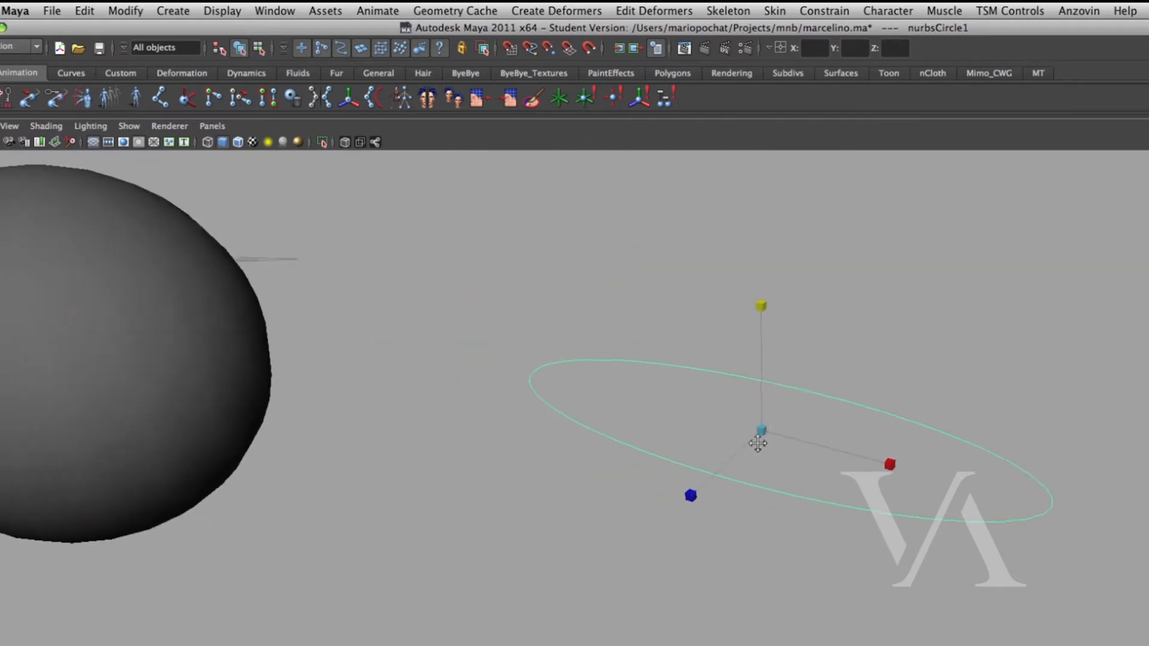
# Select the character's middle spine control and move it slightly with the Move tool.
pyautogui.keyDown('alt'); pyautogui.moveTo(731, 442); pyautogui.dragTo(397, 411, button='right'); pyautogui.keyUp('alt')
pyautogui.keyDown('alt'); pyautogui.moveTo(398, 410); pyautogui.dragTo(796, 441, button='middle'); pyautogui.keyUp('alt')
pyautogui.keyDown('alt'); pyautogui.moveTo(796, 441); pyautogui.dragTo(644, 416, button='right'); pyautogui.keyUp('alt')
pyautogui.keyDown('alt'); pyautogui.moveTo(644, 416); pyautogui.dragTo(803, 440, button='middle'); pyautogui.keyUp('alt')
pyautogui.keyDown('alt'); pyautogui.moveTo(803, 440); pyautogui.dragTo(512, 418, button='right'); pyautogui.keyUp('alt')
pyautogui.keyDown('alt'); pyautogui.moveTo(513, 418); pyautogui.dragTo(703, 477, button='middle'); pyautogui.keyUp('alt')
pyautogui.keyDown('alt'); pyautogui.moveTo(703, 477); pyautogui.dragTo(461, 446, button='right'); pyautogui.keyUp('alt')
pyautogui.keyDown('alt'); pyautogui.moveTo(461, 446); pyautogui.dragTo(546, 570, button='middle'); pyautogui.keyUp('alt')
pyautogui.keyDown('alt'); pyautogui.moveTo(467, 383); pyautogui.dragTo(578, 523, button='middle'); pyautogui.keyUp('alt')
pyautogui.keyDown('alt'); pyautogui.moveTo(567, 433); pyautogui.dragTo(569, 498, button='middle'); pyautogui.keyUp('alt')
pyautogui.keyDown('alt'); pyautogui.moveTo(686, 488); pyautogui.dragTo(730, 472, button='middle'); pyautogui.keyUp('alt')
pyautogui.keyDown('alt'); pyautogui.moveTo(706, 498); pyautogui.dragTo(704, 508); pyautogui.keyUp('alt')
pyautogui.keyDown('alt'); pyautogui.moveTo(678, 493); pyautogui.dragTo(681, 590, button='middle'); pyautogui.keyUp('alt')
pyautogui.keyDown('alt'); pyautogui.moveTo(657, 473); pyautogui.dragTo(658, 546, button='middle'); pyautogui.keyUp('alt')
pyautogui.keyDown('alt'); pyautogui.moveTo(637, 421); pyautogui.dragTo(631, 527, button='middle'); pyautogui.keyUp('alt')
pyautogui.keyDown('alt'); pyautogui.moveTo(616, 457); pyautogui.dragTo(715, 478, button='right'); pyautogui.keyUp('alt')
pyautogui.keyDown('alt'); pyautogui.moveTo(715, 479); pyautogui.dragTo(675, 493, button='middle'); pyautogui.keyUp('alt')
pyautogui.keyDown('alt'); pyautogui.moveTo(675, 493); pyautogui.dragTo(760, 500, button='right'); pyautogui.keyUp('alt')
pyautogui.keyDown('alt'); pyautogui.moveTo(818, 490); pyautogui.dragTo(758, 421, button='middle'); pyautogui.keyUp('alt')
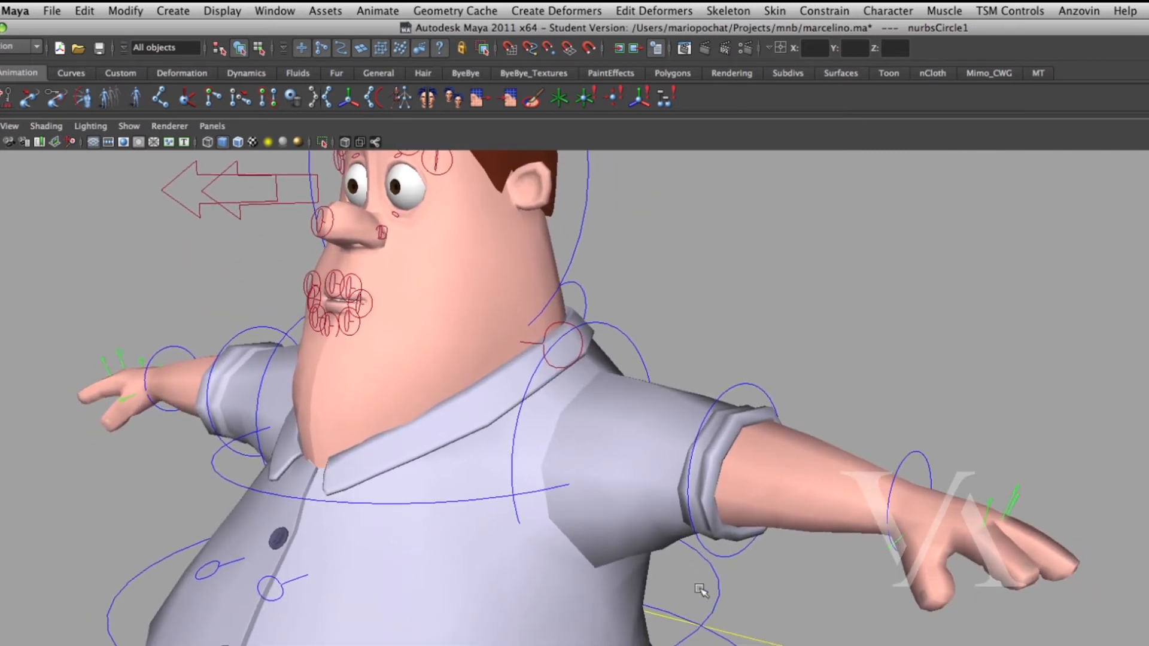
pyautogui.keyDown('alt'); pyautogui.moveTo(736, 545); pyautogui.dragTo(723, 419, button='middle'); pyautogui.keyUp('alt')
pyautogui.keyDown('alt'); pyautogui.moveTo(694, 443); pyautogui.dragTo(654, 454, button='right'); pyautogui.keyUp('alt')
pyautogui.keyDown('alt'); pyautogui.moveTo(654, 454); pyautogui.dragTo(723, 428, button='middle'); pyautogui.keyUp('alt')
pyautogui.press('w')
pyautogui.keyDown('alt'); pyautogui.moveTo(655, 503); pyautogui.dragTo(702, 446, button='middle'); pyautogui.keyUp('alt')
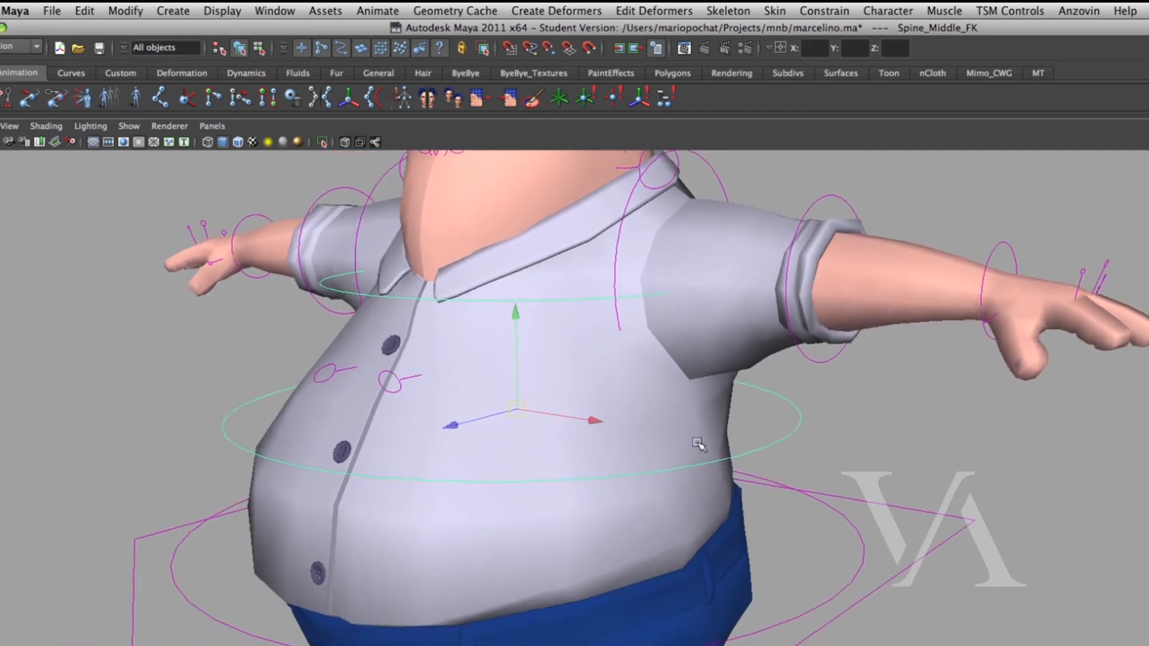
pyautogui.keyDown('alt'); pyautogui.moveTo(702, 446); pyautogui.dragTo(655, 453); pyautogui.keyUp('alt')
pyautogui.moveTo(573, 401); pyautogui.dragTo(534, 461)
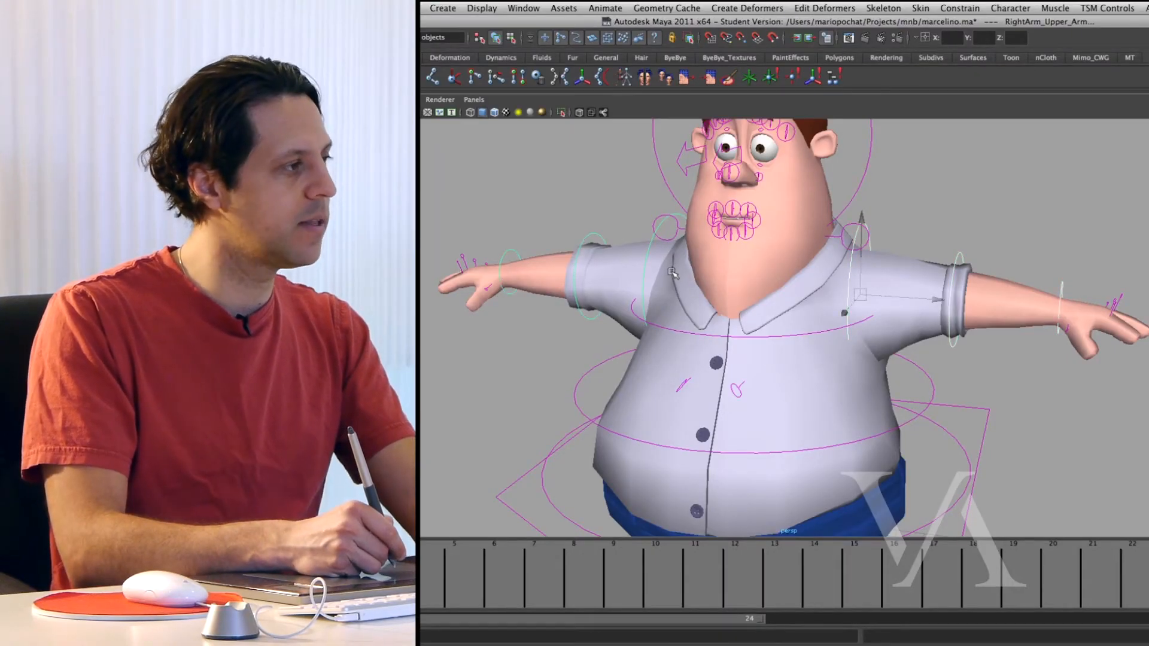
# Rotate both upper arm controls together so the character's arms hang down at the sides.
pyautogui.moveTo(774, 272); pyautogui.dragTo(703, 175)
pyautogui.keyDown('alt'); pyautogui.moveTo(798, 381); pyautogui.dragTo(793, 364, button='middle'); pyautogui.keyUp('alt')
pyautogui.keyDown('alt'); pyautogui.moveTo(793, 364); pyautogui.dragTo(706, 396, button='right'); pyautogui.keyUp('alt')
pyautogui.keyDown('alt'); pyautogui.moveTo(706, 396); pyautogui.dragTo(729, 374, button='middle'); pyautogui.keyUp('alt')
pyautogui.keyDown('alt'); pyautogui.moveTo(730, 374); pyautogui.dragTo(793, 367); pyautogui.keyUp('alt')
pyautogui.keyDown('alt'); pyautogui.moveTo(793, 366); pyautogui.dragTo(816, 346, button='middle'); pyautogui.keyUp('alt')
pyautogui.keyDown('alt'); pyautogui.moveTo(816, 347); pyautogui.dragTo(884, 345, button='right'); pyautogui.keyUp('alt')
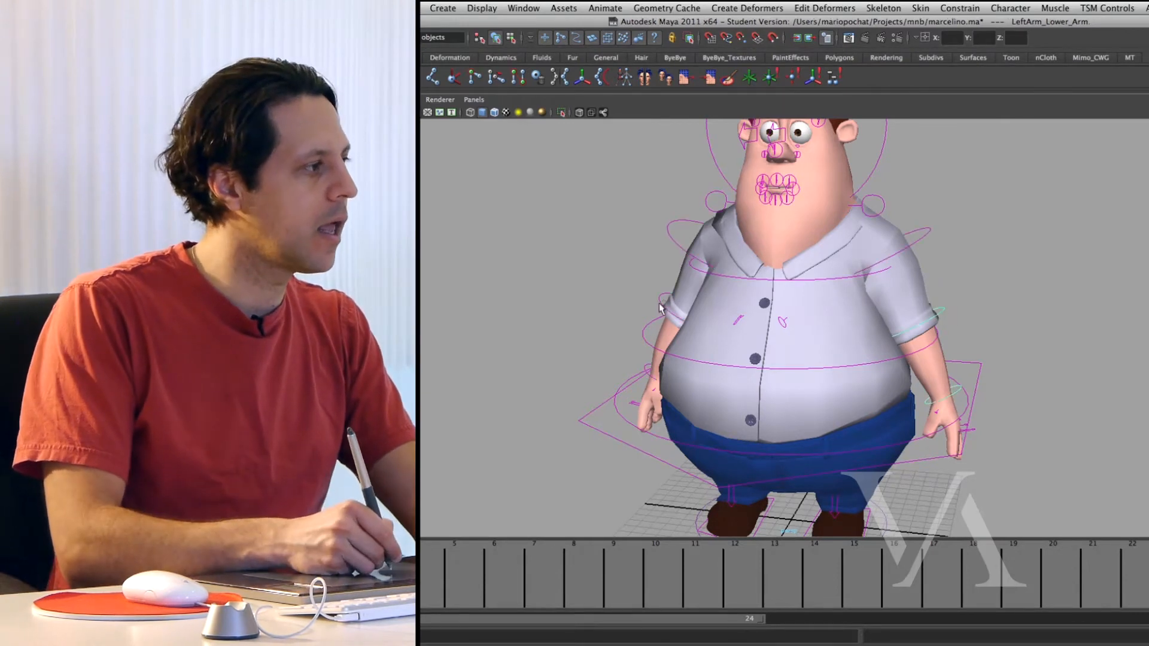
# Select both lower arm controls and rotate them so the forearms bend forward.
pyautogui.keyDown('alt'); pyautogui.moveTo(741, 373); pyautogui.dragTo(870, 368); pyautogui.keyUp('alt')
pyautogui.keyDown('alt'); pyautogui.moveTo(921, 377); pyautogui.dragTo(999, 401, button='right'); pyautogui.keyUp('alt')
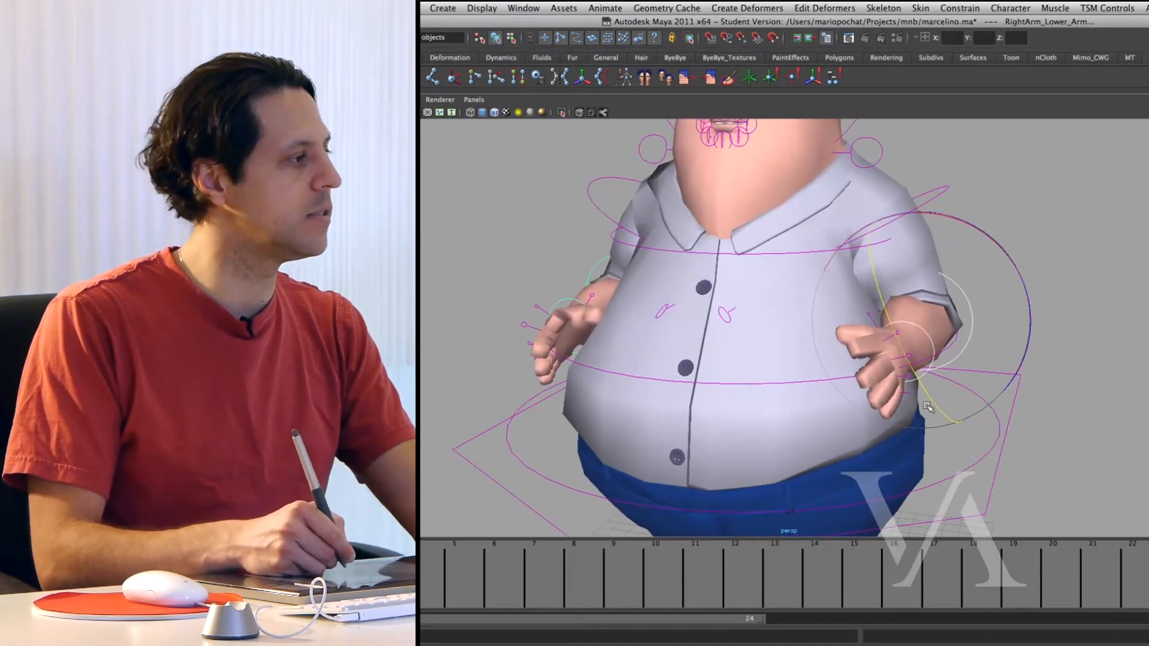
pyautogui.keyDown('alt'); pyautogui.moveTo(740, 372); pyautogui.dragTo(782, 381, button='middle'); pyautogui.keyUp('alt')
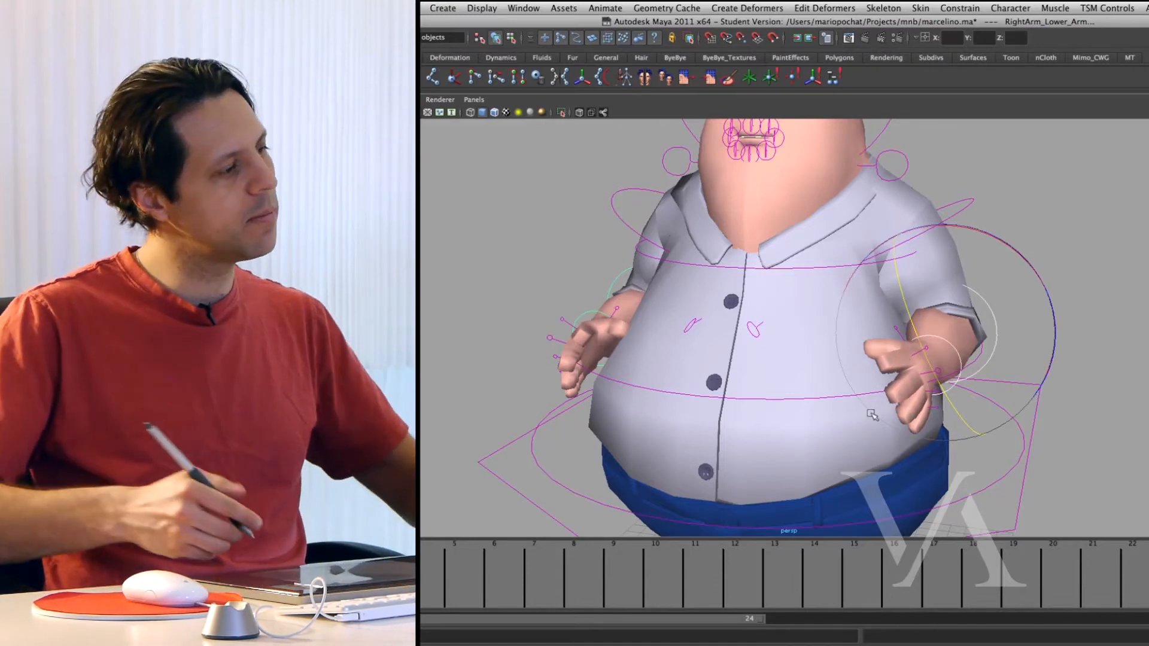
# Open the Rotate tool's settings and try the Local, World and Gimbal rotate modes.
pyautogui.keyDown('alt'); pyautogui.moveTo(995, 316); pyautogui.dragTo(864, 366); pyautogui.keyUp('alt')
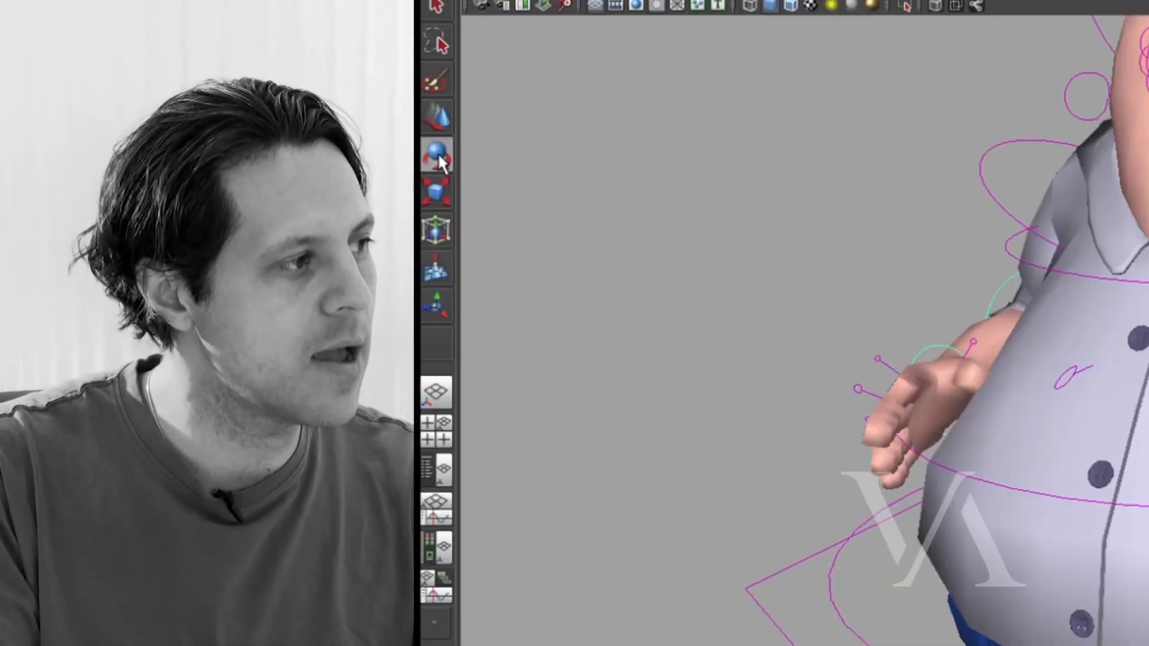
pyautogui.doubleClick(440, 157)
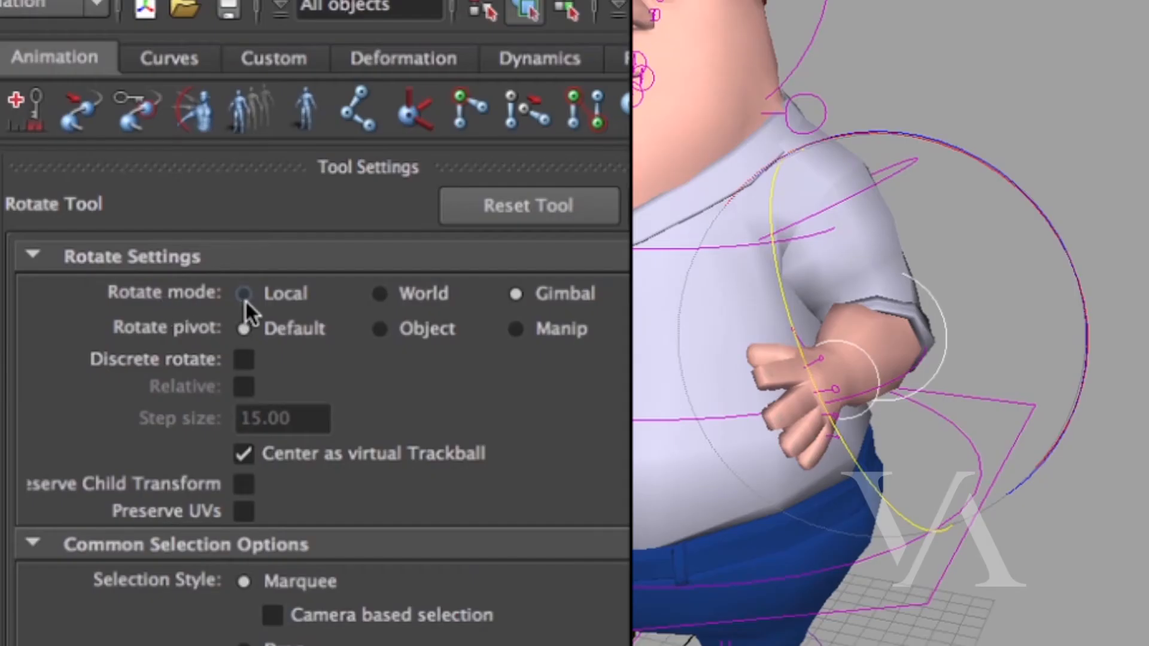
pyautogui.click(245, 295)
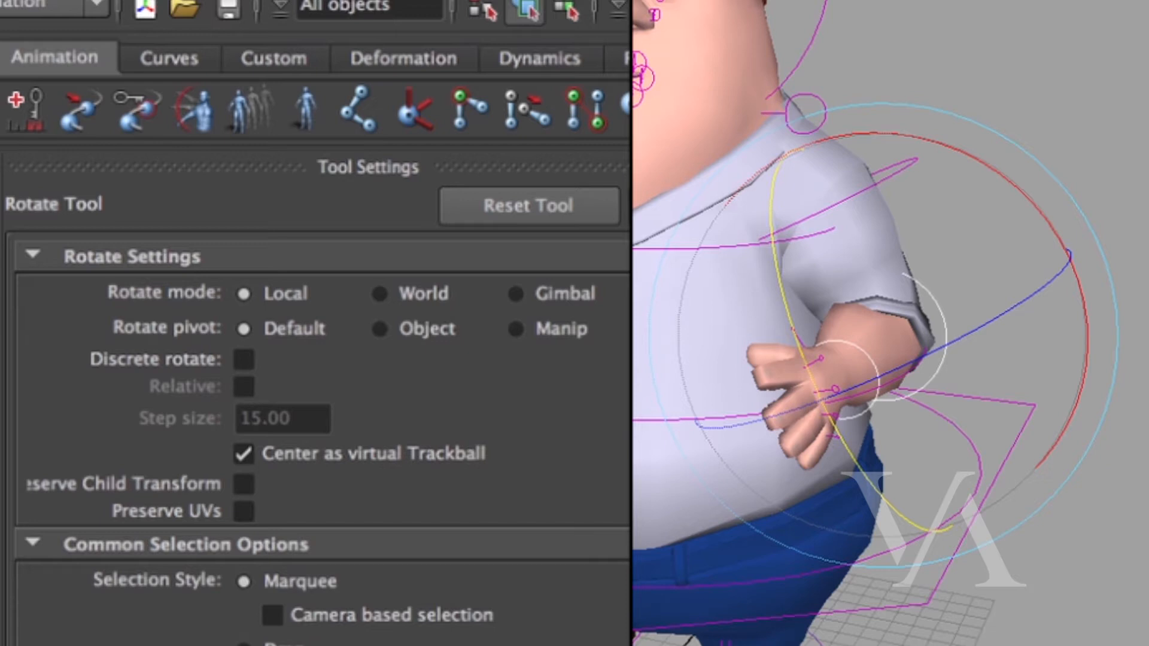
pyautogui.click(381, 295)
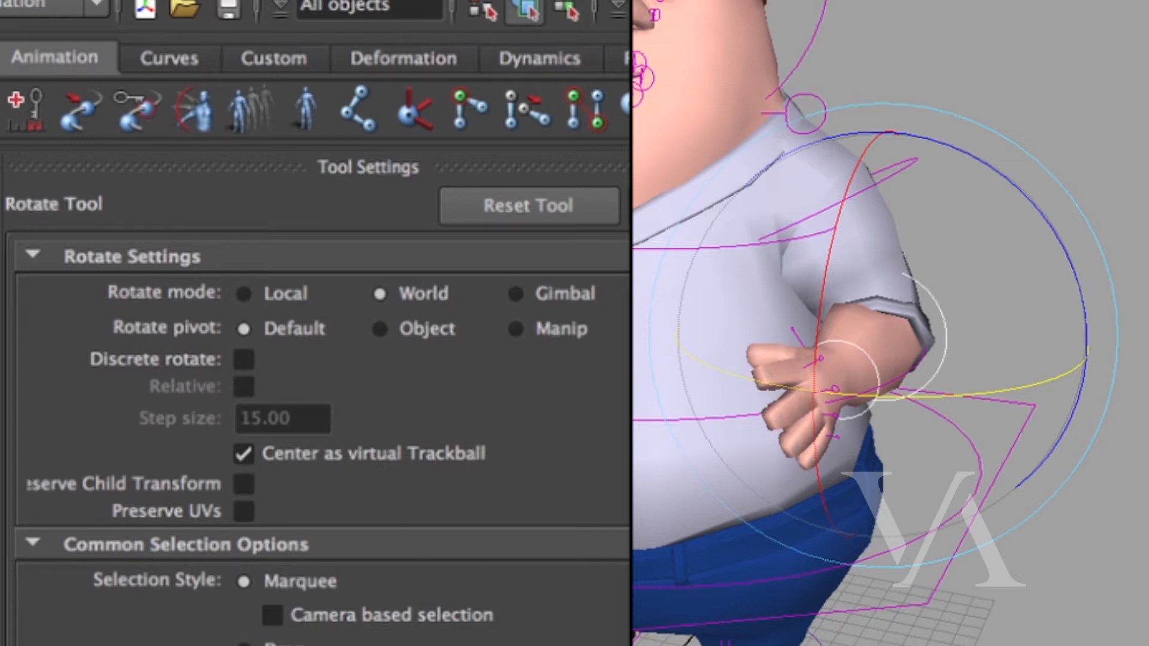
pyautogui.click(516, 294)
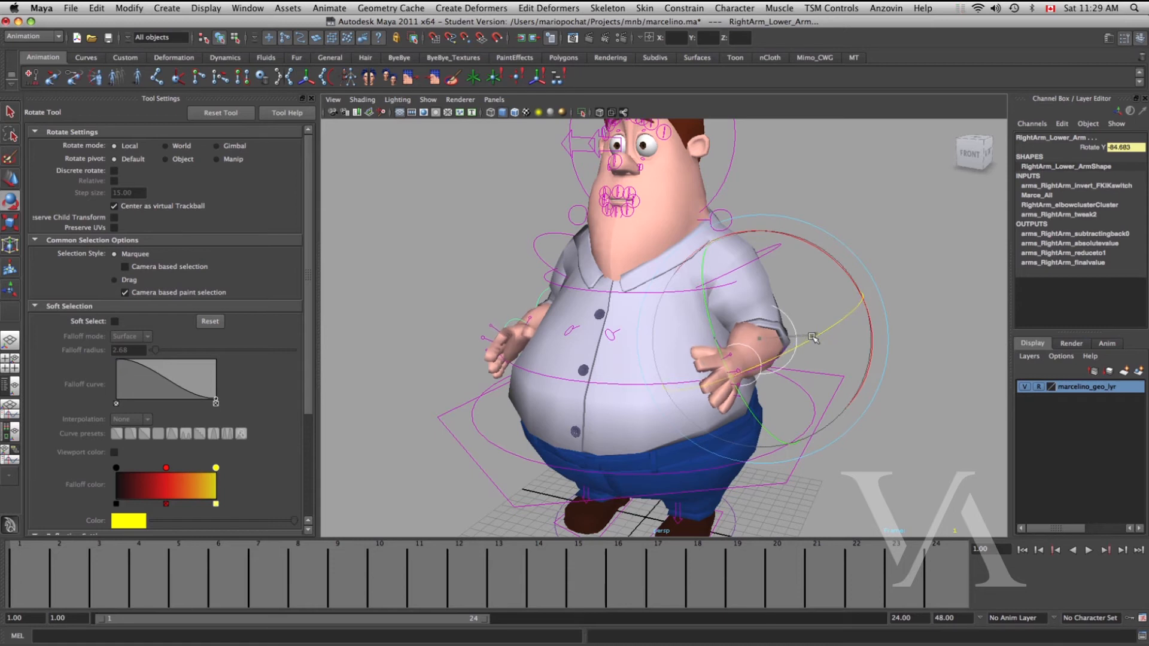
# Rotate both lower arm controls in Local mode, undo the change, and adjust their Y rotation again.
pyautogui.moveTo(821, 339); pyautogui.dragTo(801, 359)
pyautogui.press('super+z')
pyautogui.keyDown('alt'); pyautogui.moveTo(801, 359); pyautogui.dragTo(838, 383, button='right'); pyautogui.keyUp('alt')
pyautogui.moveTo(790, 398)
pyautogui.keyDown('alt'); pyautogui.mouseDown()
pyautogui.moveTo(743, 420)
pyautogui.moveTo(784, 396)
pyautogui.mouseUp(); pyautogui.keyUp('alt')
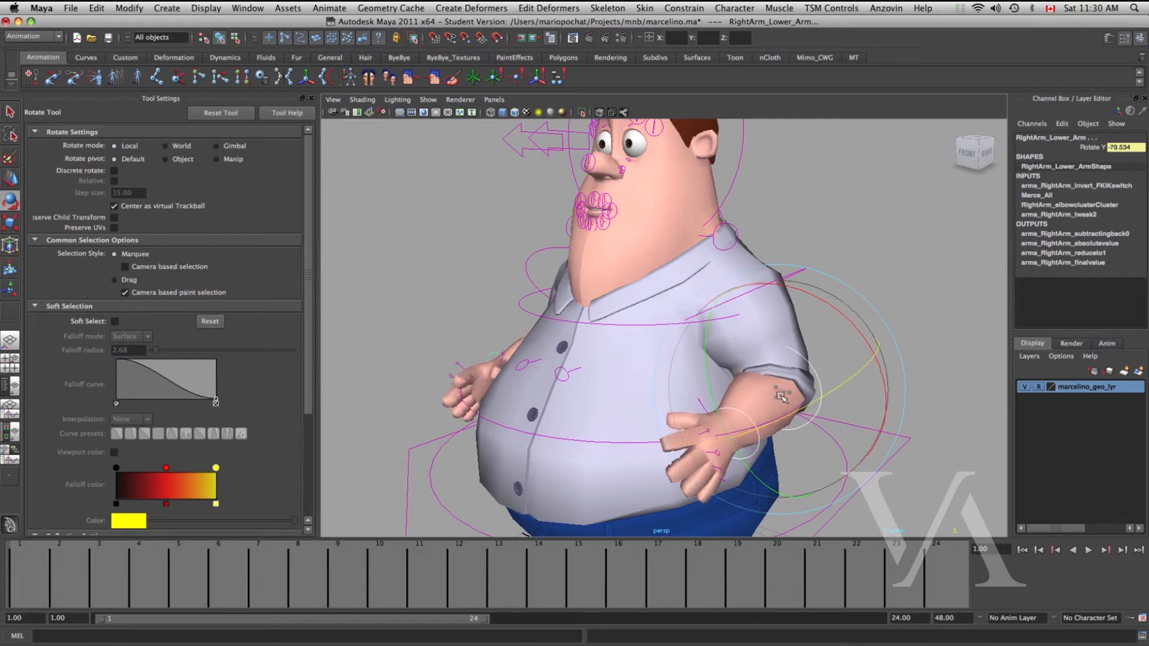
pyautogui.keyDown('alt'); pyautogui.moveTo(719, 366); pyautogui.dragTo(717, 357, button='middle'); pyautogui.keyUp('alt')
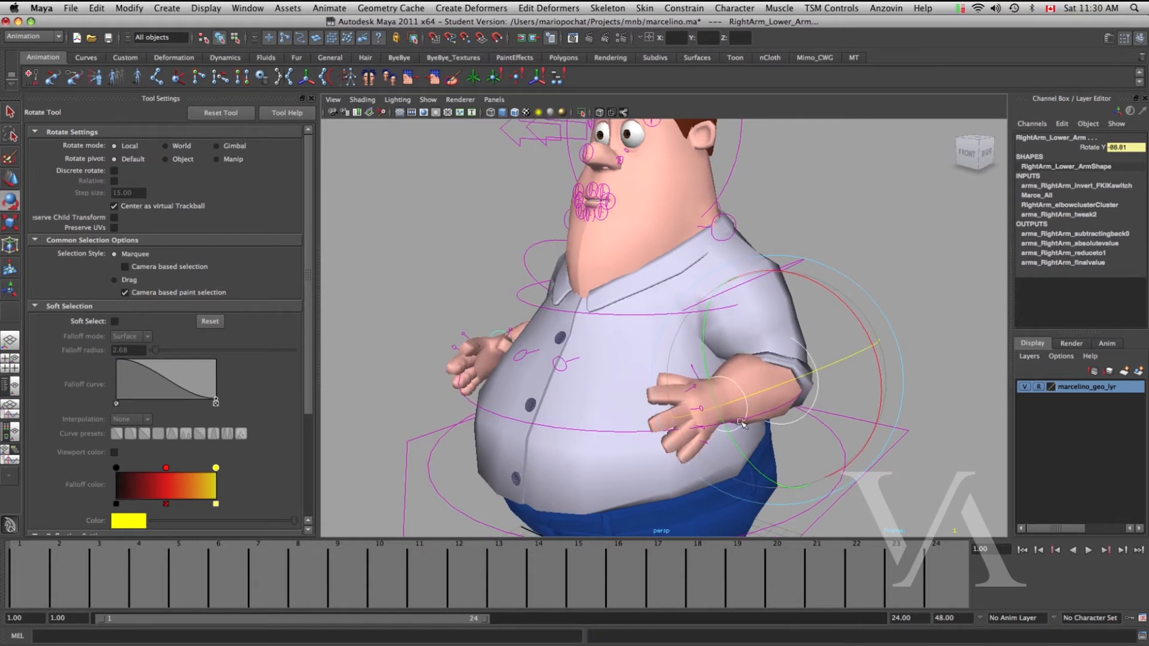
# Select both upper arm controls and rotate them slightly around their local X axis.
pyautogui.click(837, 272)
pyautogui.click(802, 261)
pyautogui.keyDown('alt'); pyautogui.moveTo(508, 271); pyautogui.dragTo(511, 296, button='middle'); pyautogui.keyUp('alt')
pyautogui.keyDown('alt'); pyautogui.moveTo(512, 296); pyautogui.dragTo(561, 312); pyautogui.keyUp('alt')
pyautogui.click(445, 253)
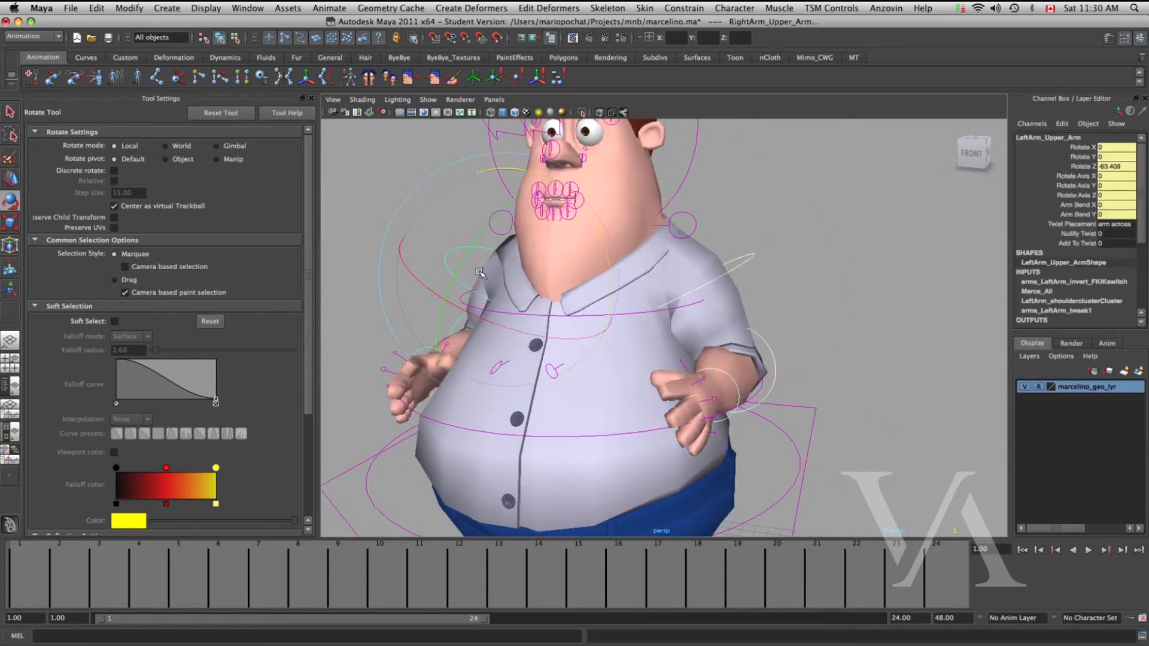
pyautogui.moveTo(546, 343); pyautogui.dragTo(564, 345)
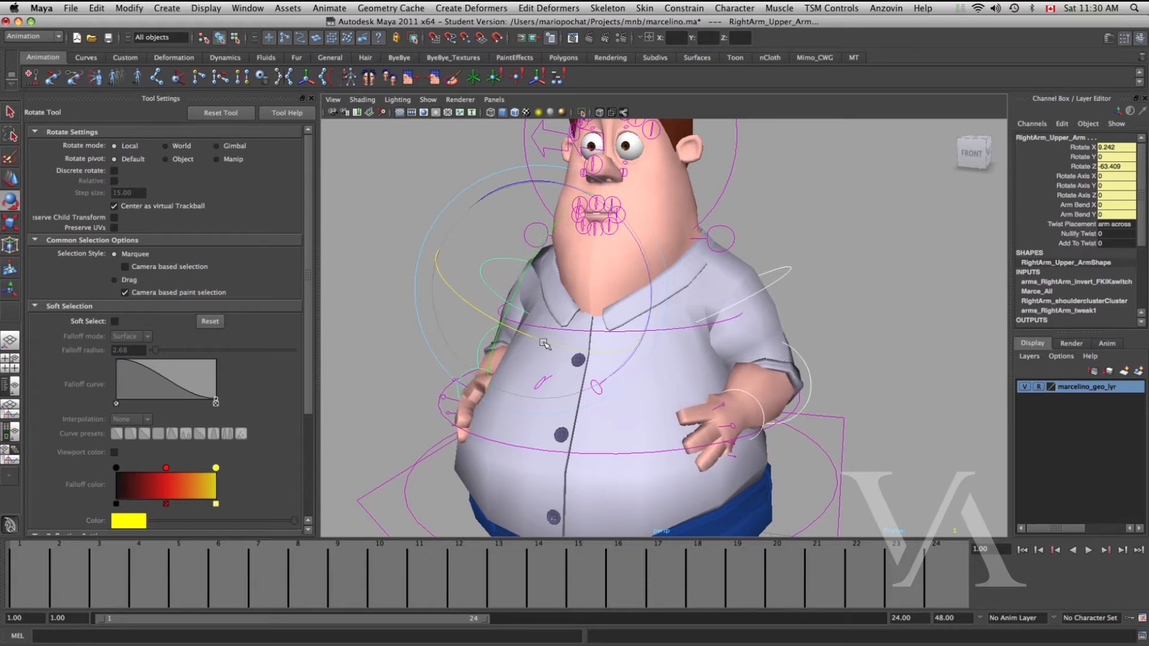
# Select the Upper_Body control and tilt the upper body slightly forward around the X axis.
pyautogui.keyDown('alt'); pyautogui.moveTo(570, 441); pyautogui.dragTo(560, 407, button='middle'); pyautogui.keyUp('alt')
pyautogui.press('q')
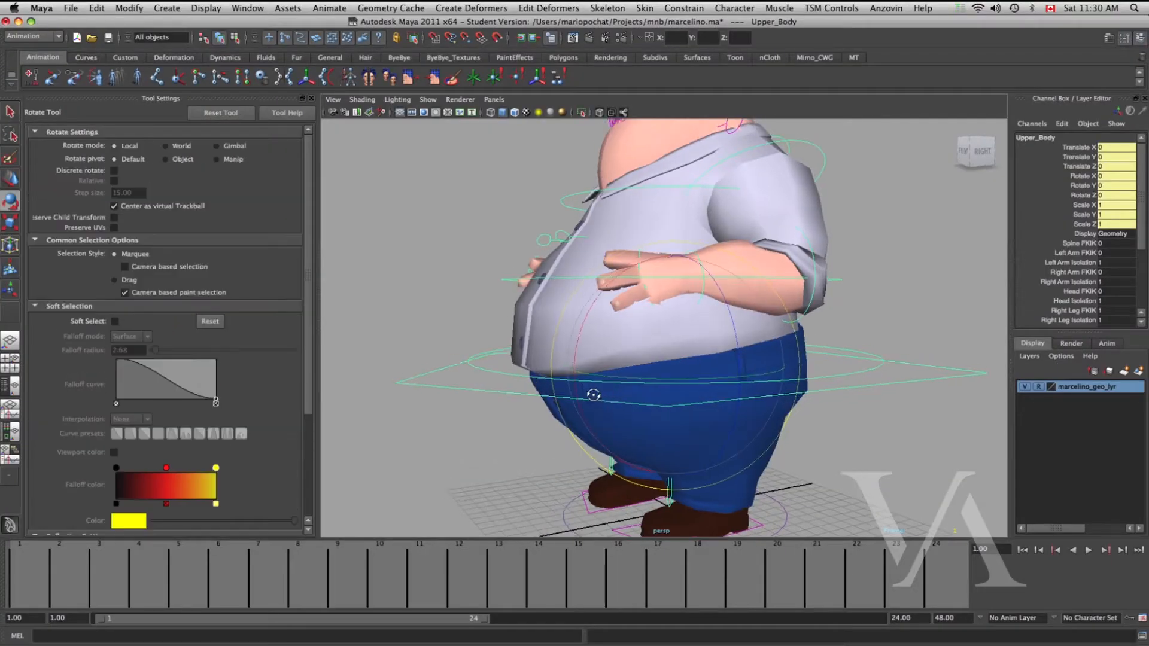
pyautogui.moveTo(593, 395)
pyautogui.keyDown('alt'); pyautogui.mouseDown()
pyautogui.moveTo(612, 346)
pyautogui.moveTo(596, 384)
pyautogui.mouseUp(); pyautogui.keyUp('alt')
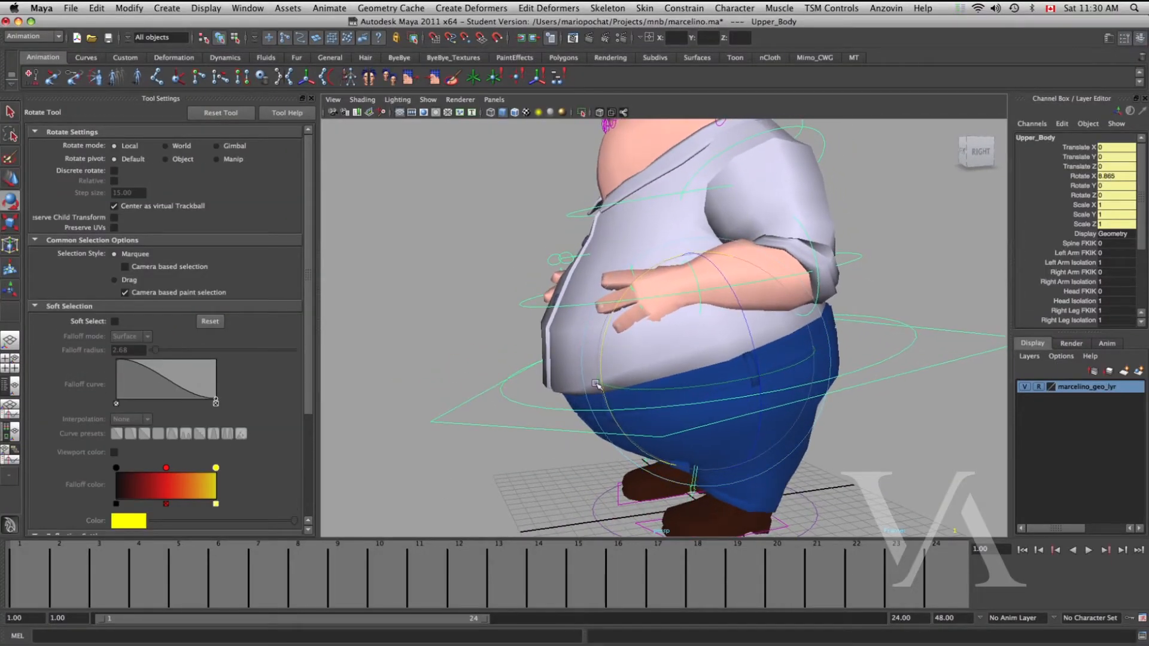
# Switch to the Move tool and the side view, and move the Upper_Body control slightly along the world Z axis.
pyautogui.click(11, 181)
pyautogui.keyDown('alt'); pyautogui.moveTo(703, 403); pyautogui.dragTo(676, 380); pyautogui.keyUp('alt')
pyautogui.press('space')
pyautogui.keyDown('alt'); pyautogui.moveTo(656, 370); pyautogui.dragTo(623, 281, button='middle'); pyautogui.keyUp('alt')
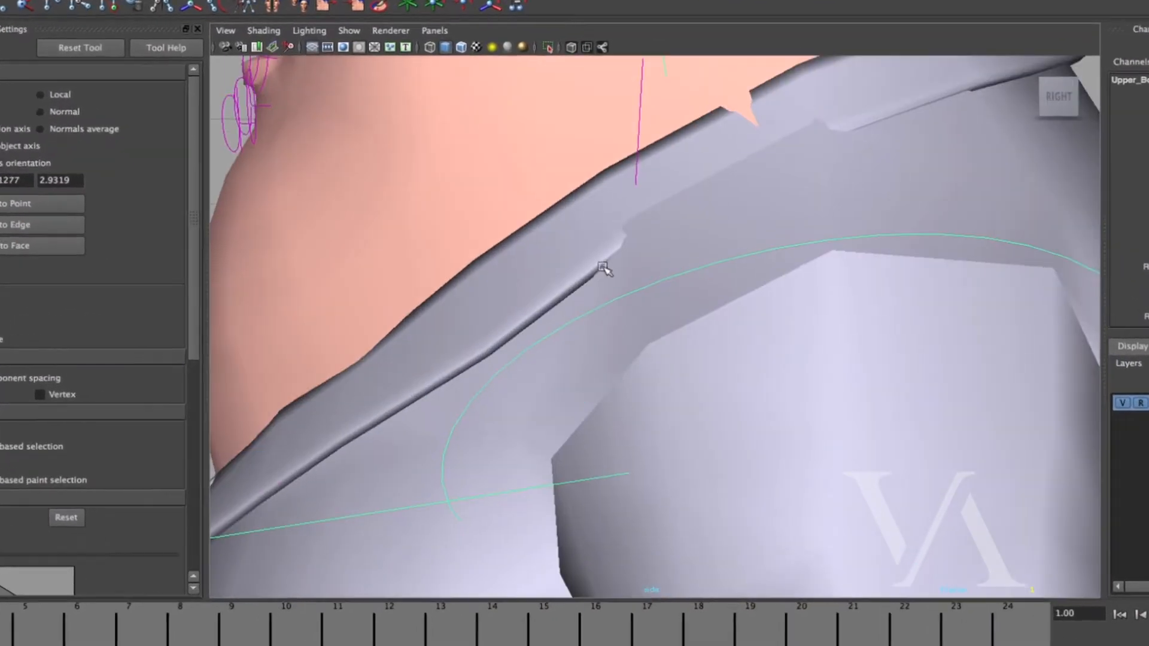
pyautogui.keyDown('alt'); pyautogui.moveTo(671, 477); pyautogui.dragTo(701, 101, button='middle'); pyautogui.keyUp('alt')
pyautogui.keyDown('alt'); pyautogui.moveTo(648, 433); pyautogui.dragTo(657, 86, button='middle'); pyautogui.keyUp('alt')
pyautogui.keyDown('alt'); pyautogui.moveTo(682, 320); pyautogui.dragTo(666, 379, button='middle'); pyautogui.keyUp('alt')
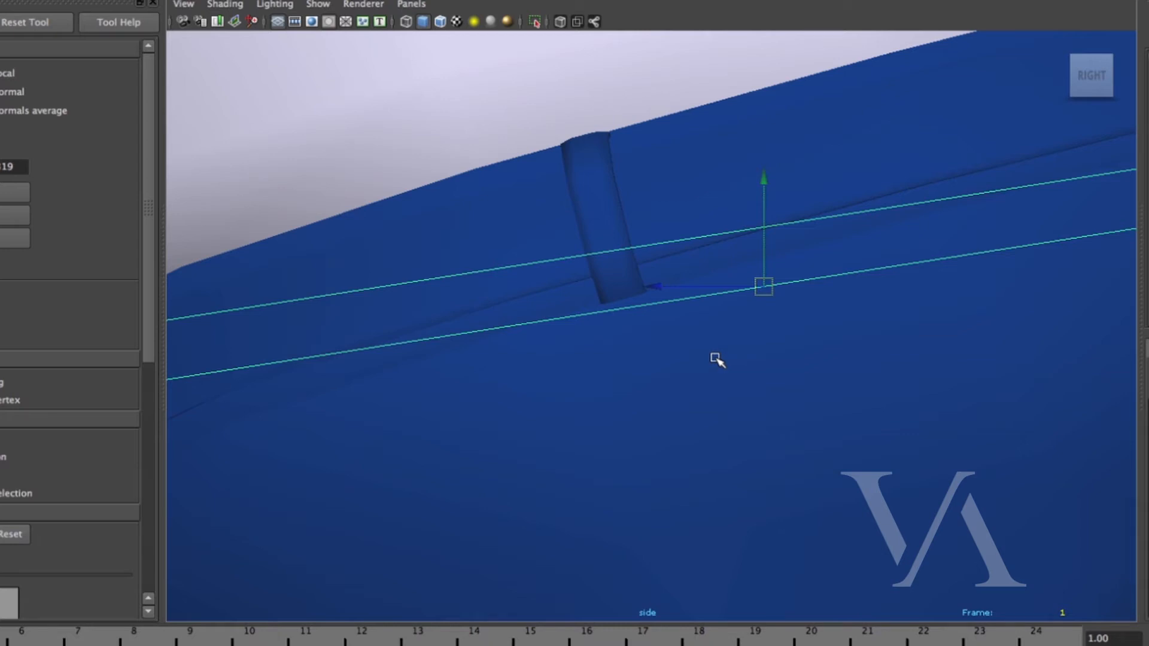
pyautogui.keyDown('alt'); pyautogui.moveTo(716, 359); pyautogui.dragTo(311, 434, button='right'); pyautogui.keyUp('alt')
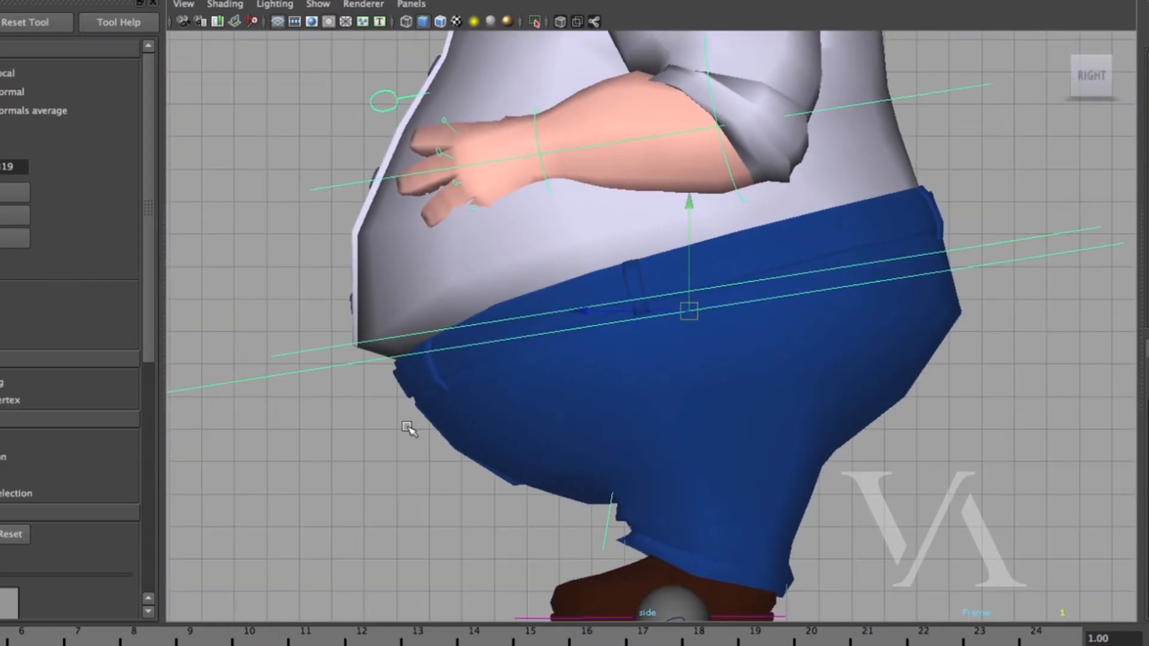
pyautogui.moveTo(574, 314)
pyautogui.mouseDown()
pyautogui.moveTo(551, 313)
pyautogui.moveTo(592, 311)
pyautogui.mouseUp()
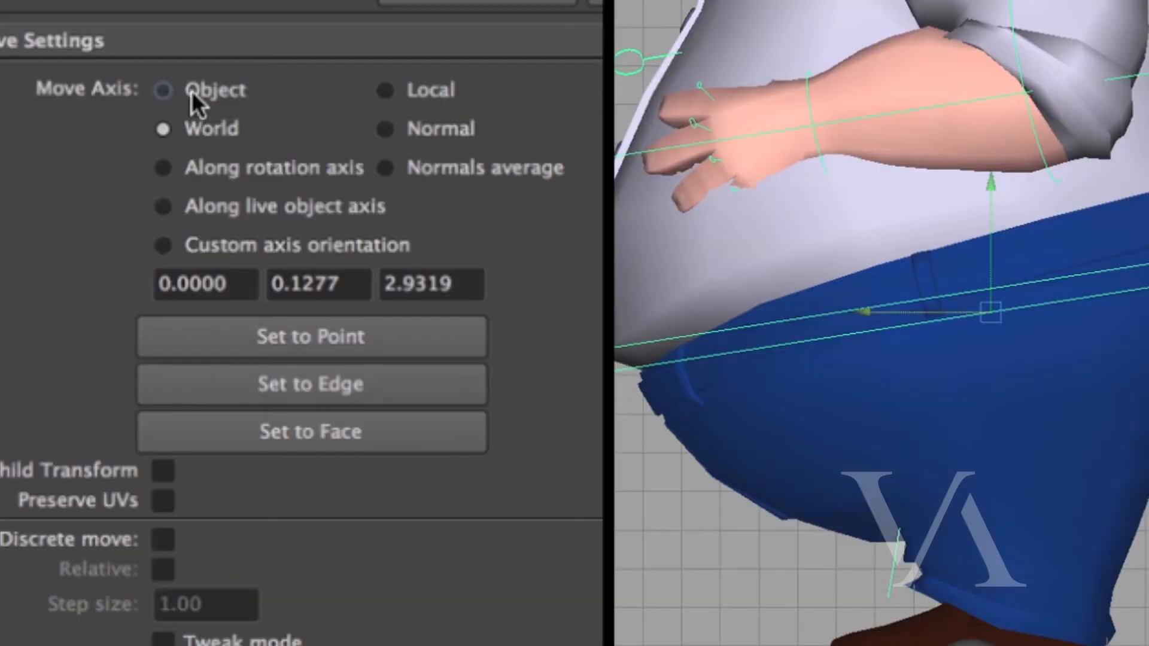
# Set the Move tool's move axis to Object for the Upper_Body control.
pyautogui.click(193, 93)
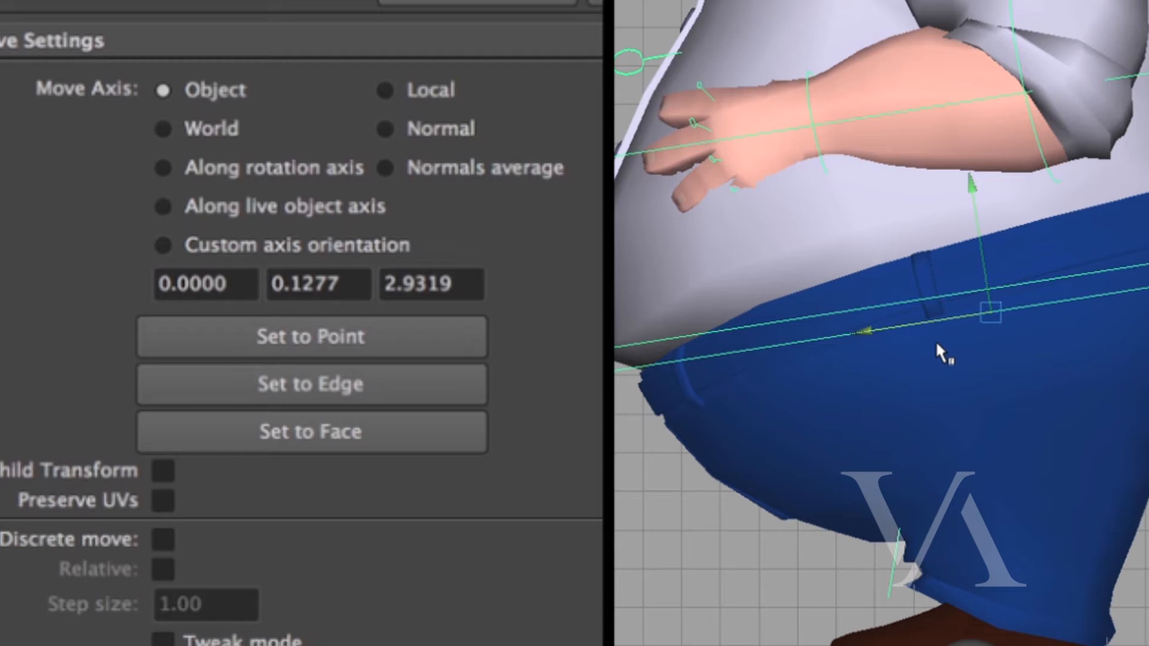
pyautogui.keyDown('alt'); pyautogui.moveTo(866, 344); pyautogui.dragTo(1053, 383, button='right'); pyautogui.keyUp('alt')
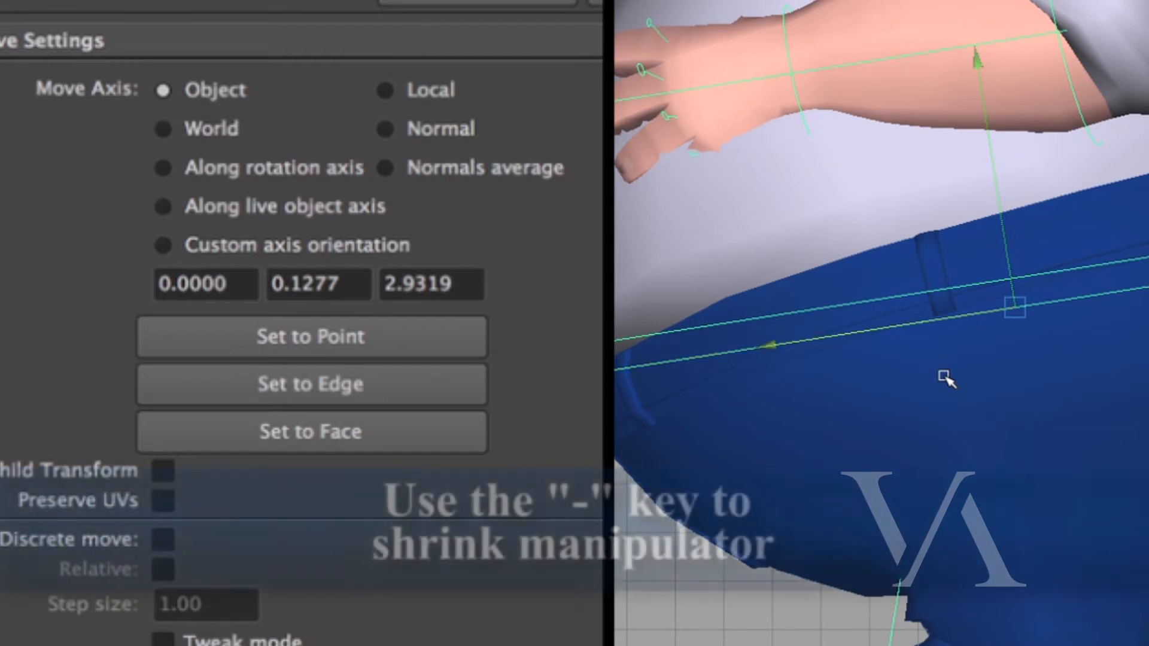
# Shift the Upper_Body control slightly along its object axis with a smaller manipulator, and set the Move tool's axis back to World.
pyautogui.press('-')
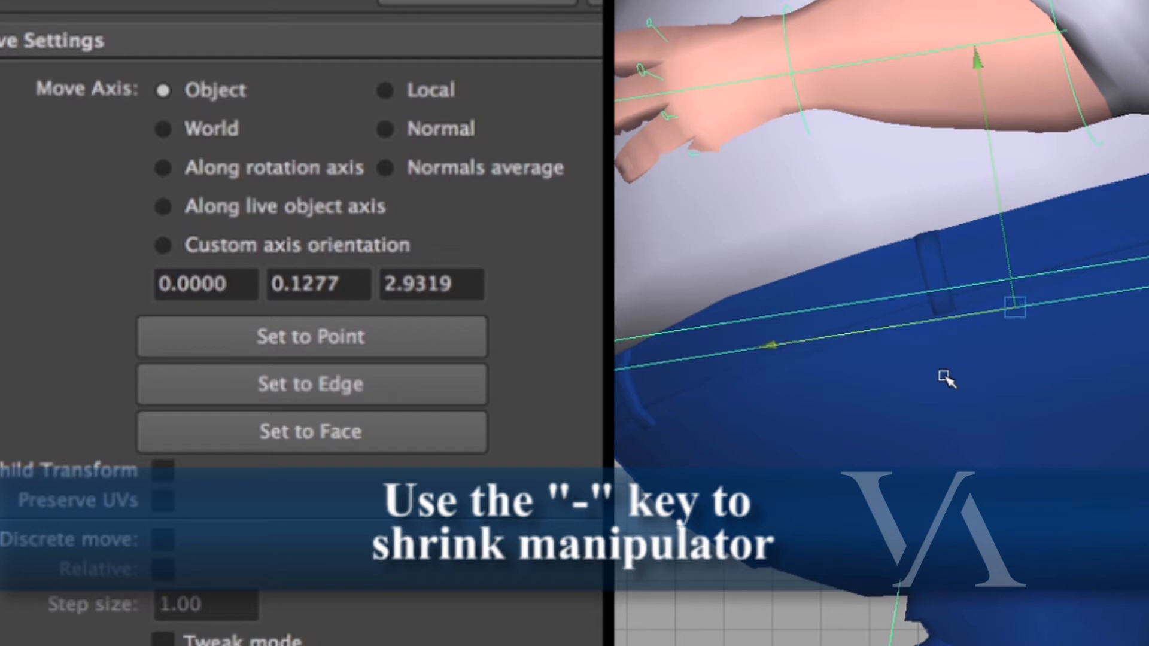
pyautogui.moveTo(761, 351); pyautogui.dragTo(782, 427)
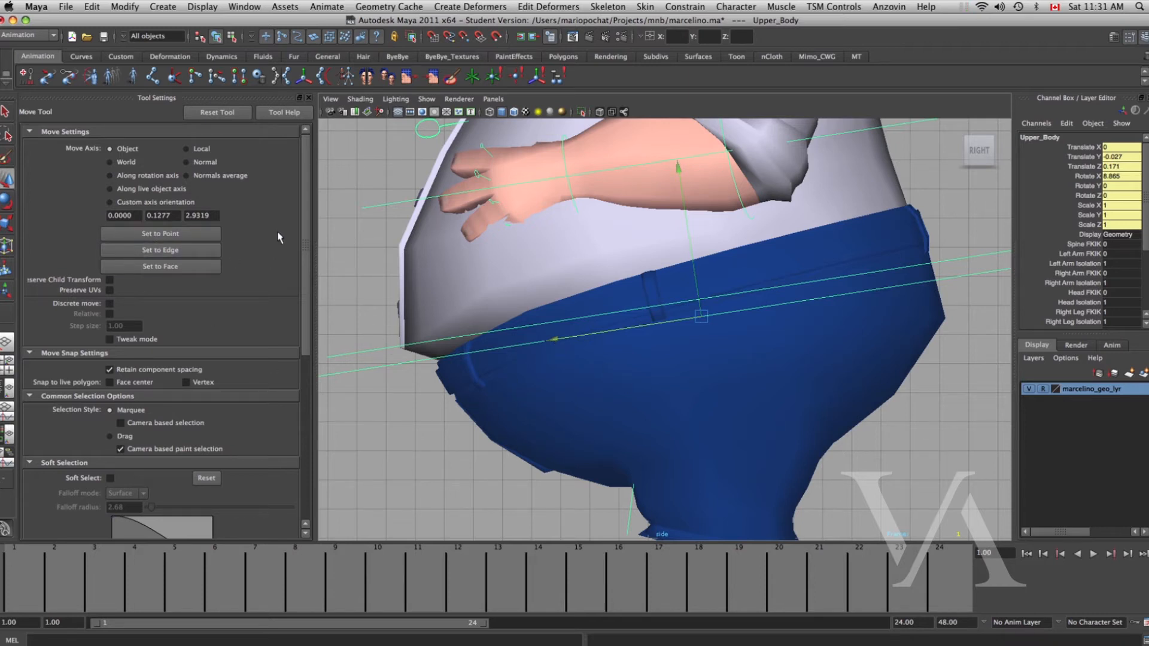
pyautogui.click(123, 161)
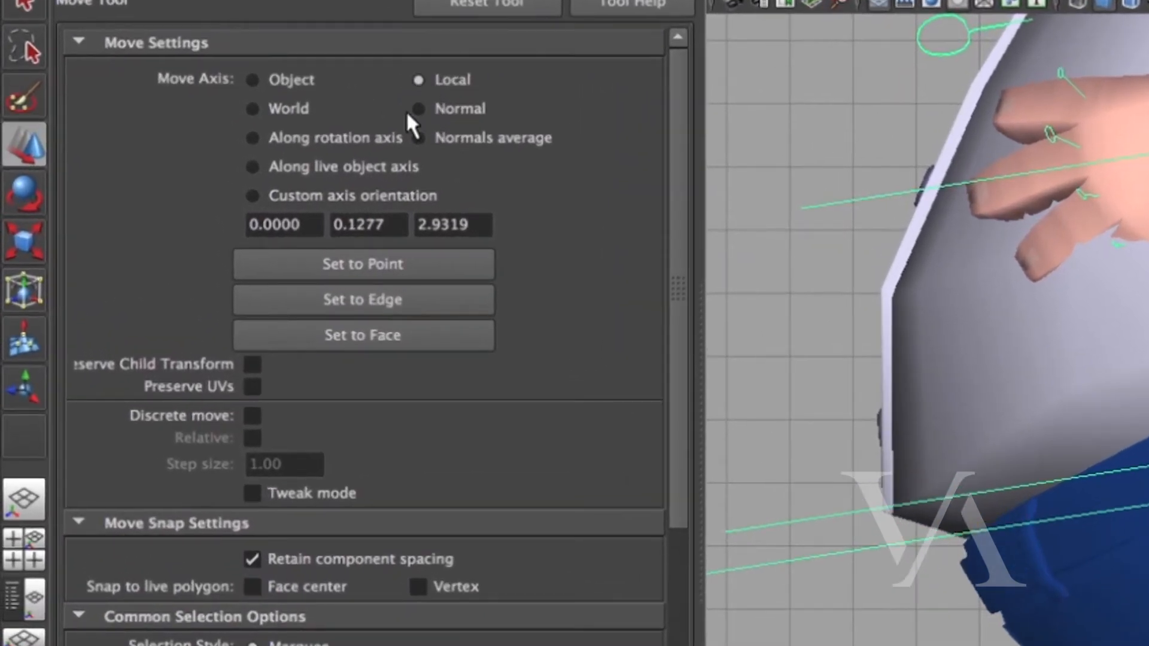
pyautogui.click(417, 109)
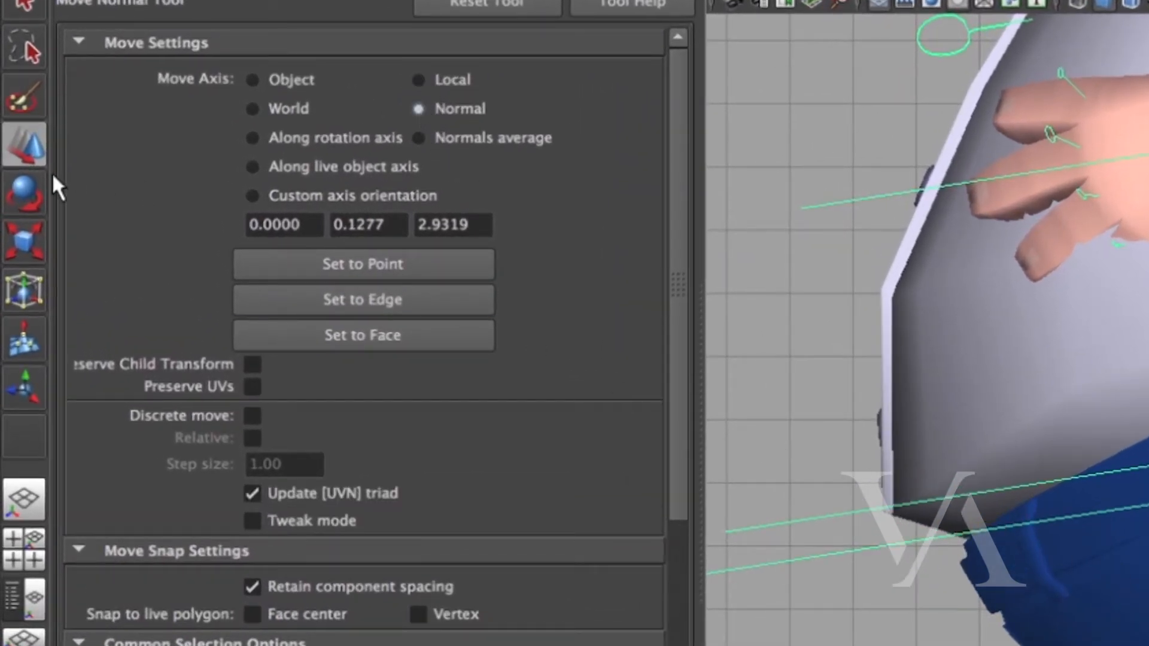
pyautogui.click(292, 82)
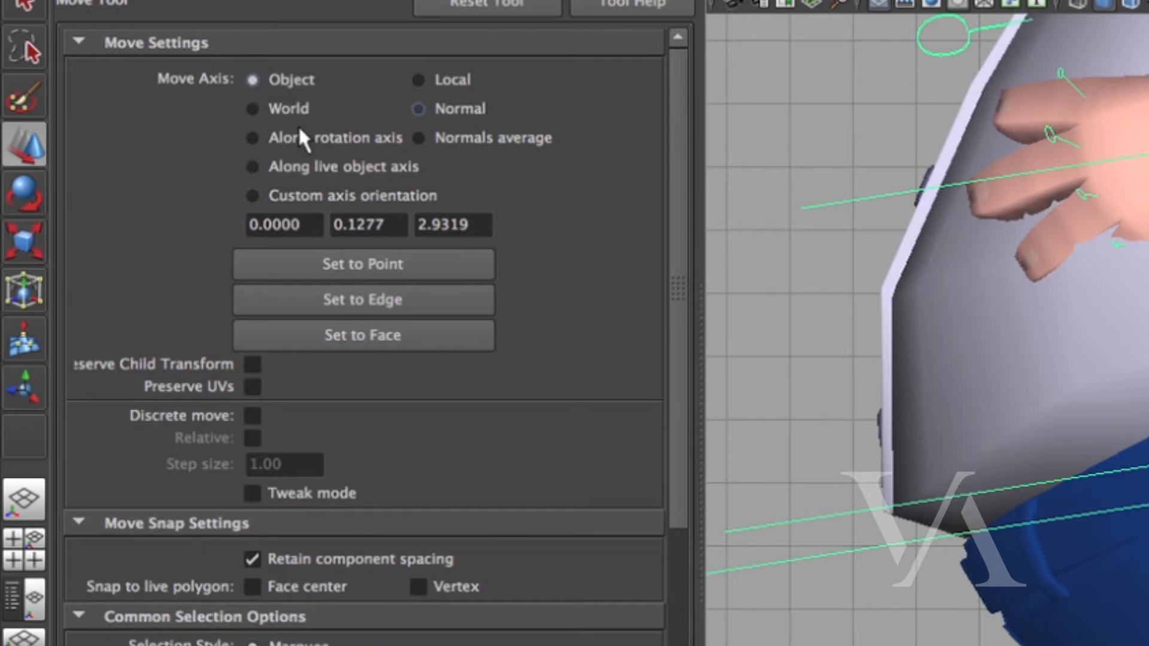
pyautogui.click(295, 113)
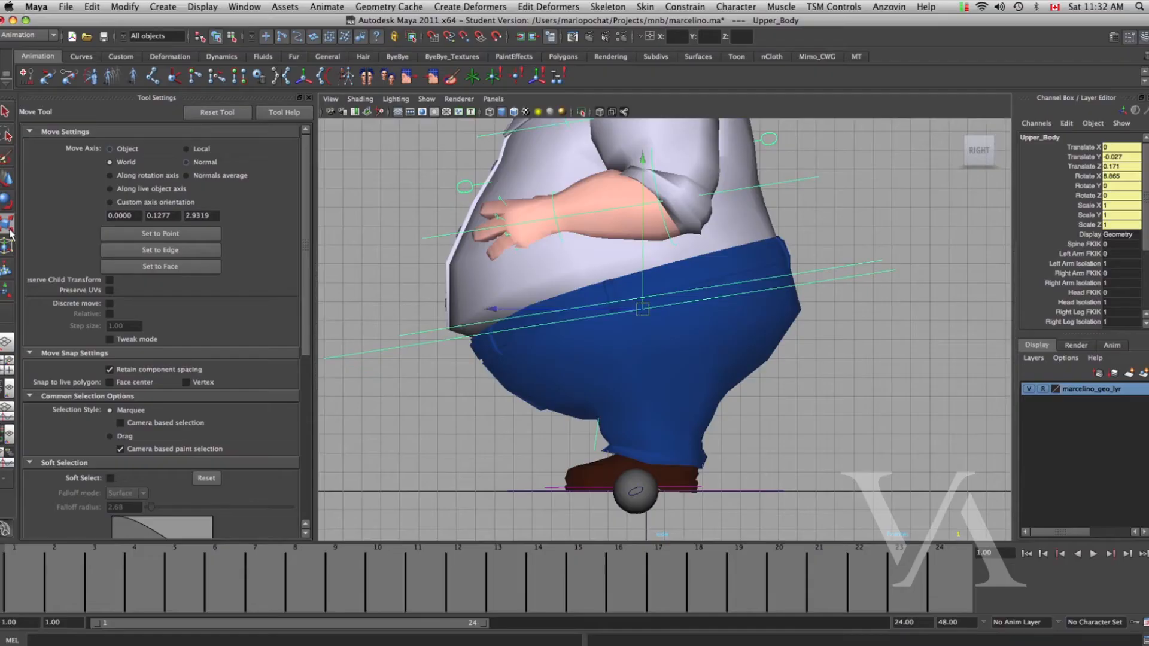
# Switch to the Scale tool and try its Local scale axis against the Object scale axis.
pyautogui.click(9, 226)
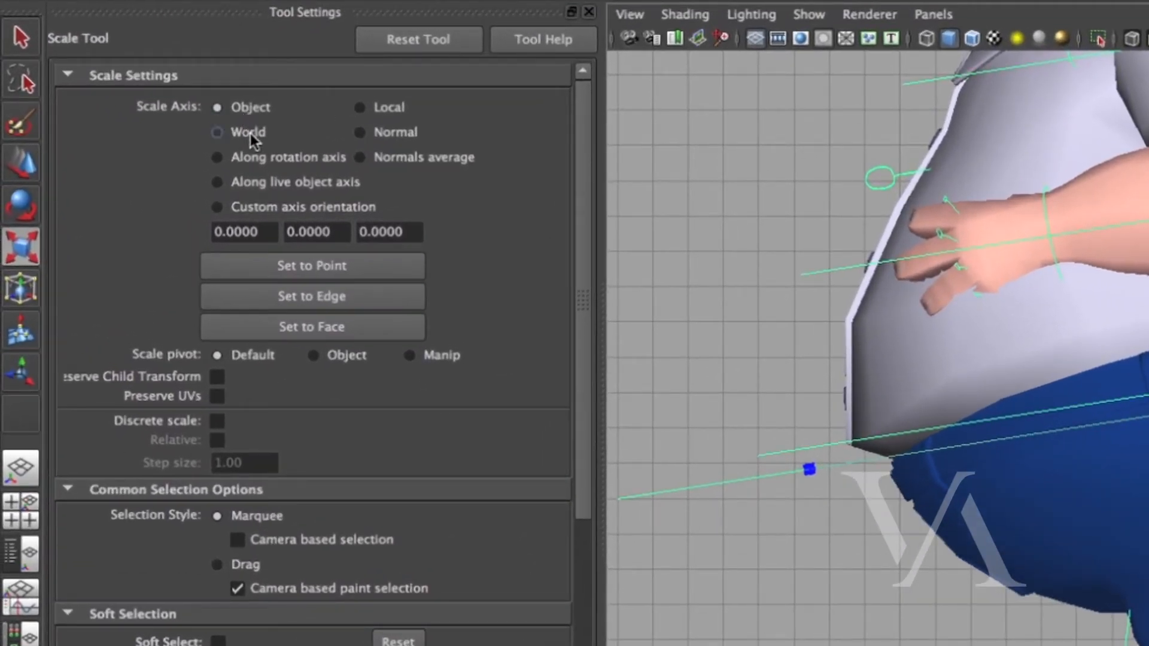
pyautogui.click(360, 108)
pyautogui.click(229, 107)
pyautogui.click(362, 107)
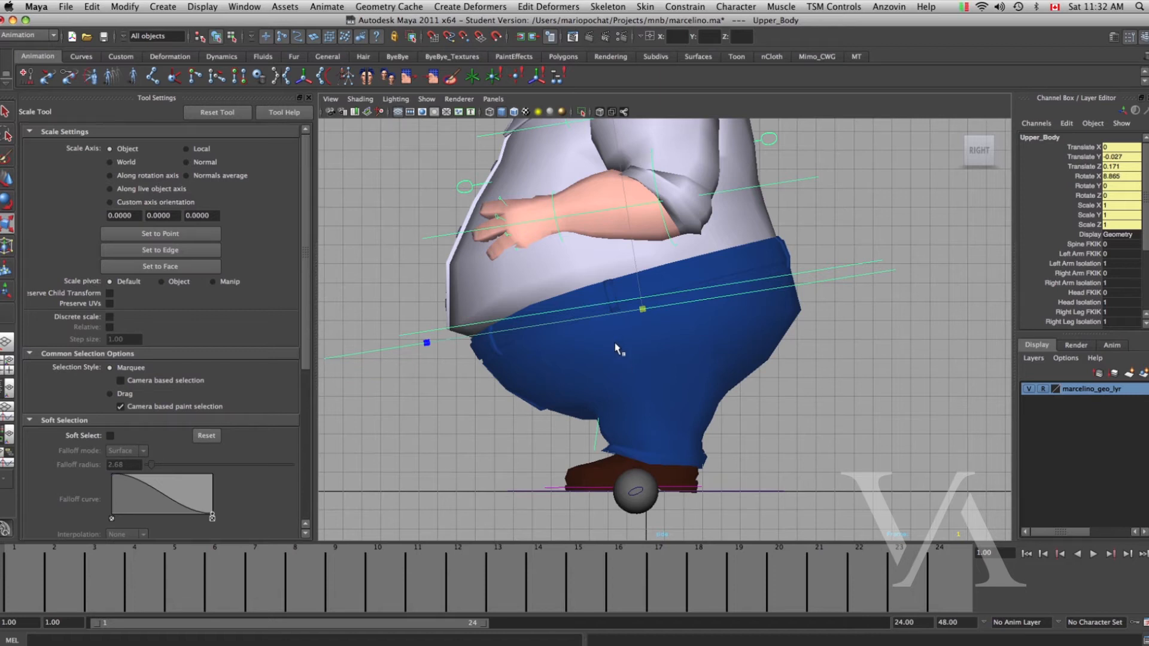
# Return to the perspective view and lower the Upper_Body control along world Y to about -1.41.
pyautogui.keyDown('alt'); pyautogui.moveTo(628, 363); pyautogui.dragTo(626, 380, button='middle'); pyautogui.keyUp('alt')
pyautogui.press('space')
pyautogui.moveTo(625, 382); pyautogui.dragTo(666, 366)
pyautogui.keyDown('alt'); pyautogui.moveTo(667, 367); pyautogui.dragTo(590, 379, button='right'); pyautogui.keyUp('alt')
pyautogui.keyDown('alt'); pyautogui.moveTo(590, 379); pyautogui.dragTo(605, 398, button='middle'); pyautogui.keyUp('alt')
pyautogui.keyDown('alt'); pyautogui.moveTo(605, 398); pyautogui.dragTo(600, 384); pyautogui.keyUp('alt')
pyautogui.keyDown('alt'); pyautogui.moveTo(601, 385); pyautogui.dragTo(568, 376, button='right'); pyautogui.keyUp('alt')
pyautogui.keyDown('alt'); pyautogui.moveTo(568, 375); pyautogui.dragTo(592, 385); pyautogui.keyUp('alt')
pyautogui.keyDown('alt'); pyautogui.moveTo(592, 385); pyautogui.dragTo(582, 415, button='middle'); pyautogui.keyUp('alt')
pyautogui.keyDown('alt'); pyautogui.moveTo(582, 415); pyautogui.dragTo(604, 359); pyautogui.keyUp('alt')
pyautogui.click(611, 429)
pyautogui.click(517, 383)
pyautogui.press('w')
pyautogui.moveTo(647, 217); pyautogui.dragTo(647, 231)
pyautogui.keyDown('alt'); pyautogui.moveTo(647, 381); pyautogui.dragTo(690, 306, button='middle'); pyautogui.keyUp('alt')
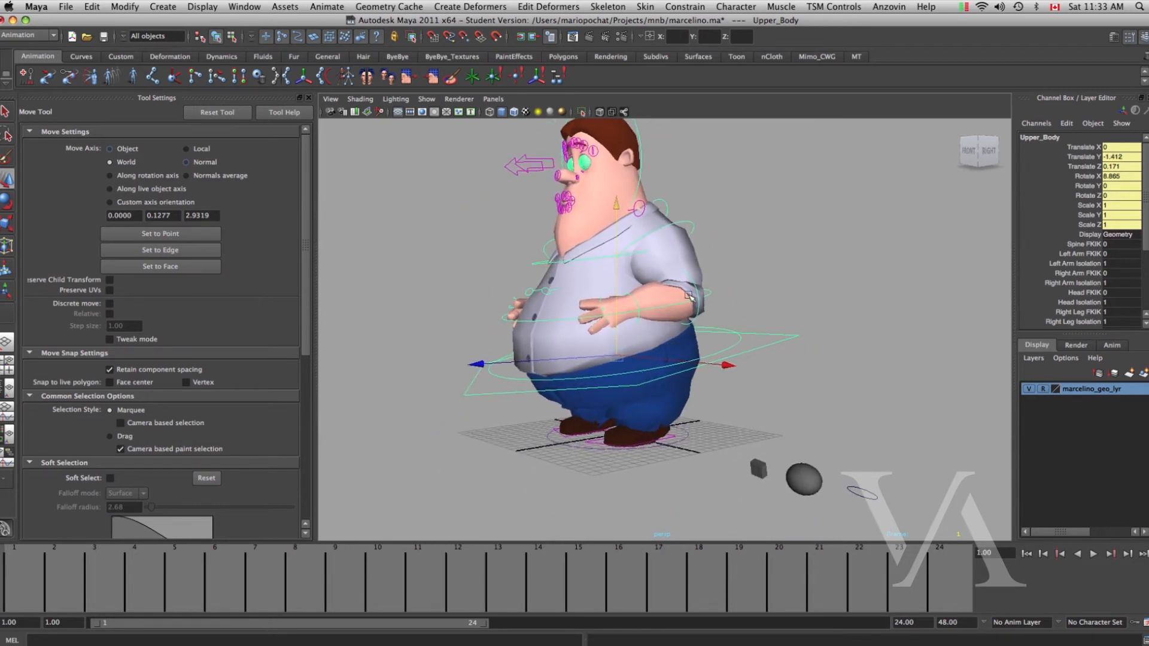
# Select the Spine_Middle_FK control with the Rotate tool, shrink the rotate manipulator, and clear the selection.
pyautogui.click(712, 293)
pyautogui.keyDown('alt'); pyautogui.moveTo(712, 294); pyautogui.dragTo(656, 287); pyautogui.keyUp('alt')
pyautogui.press('e')
pyautogui.keyDown('alt'); pyautogui.moveTo(631, 331); pyautogui.dragTo(698, 322); pyautogui.keyUp('alt')
pyautogui.press('-')
pyautogui.press('-')
pyautogui.press('-')
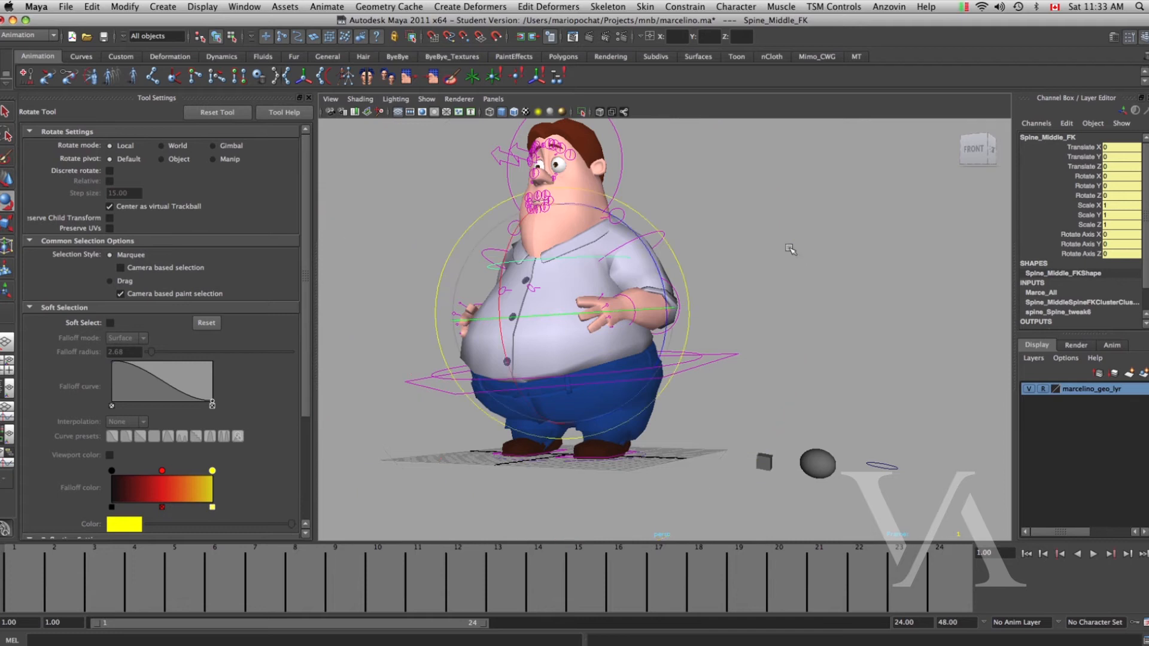
pyautogui.click(667, 333)
pyautogui.keyDown('alt'); pyautogui.moveTo(668, 334); pyautogui.dragTo(710, 333); pyautogui.keyUp('alt')
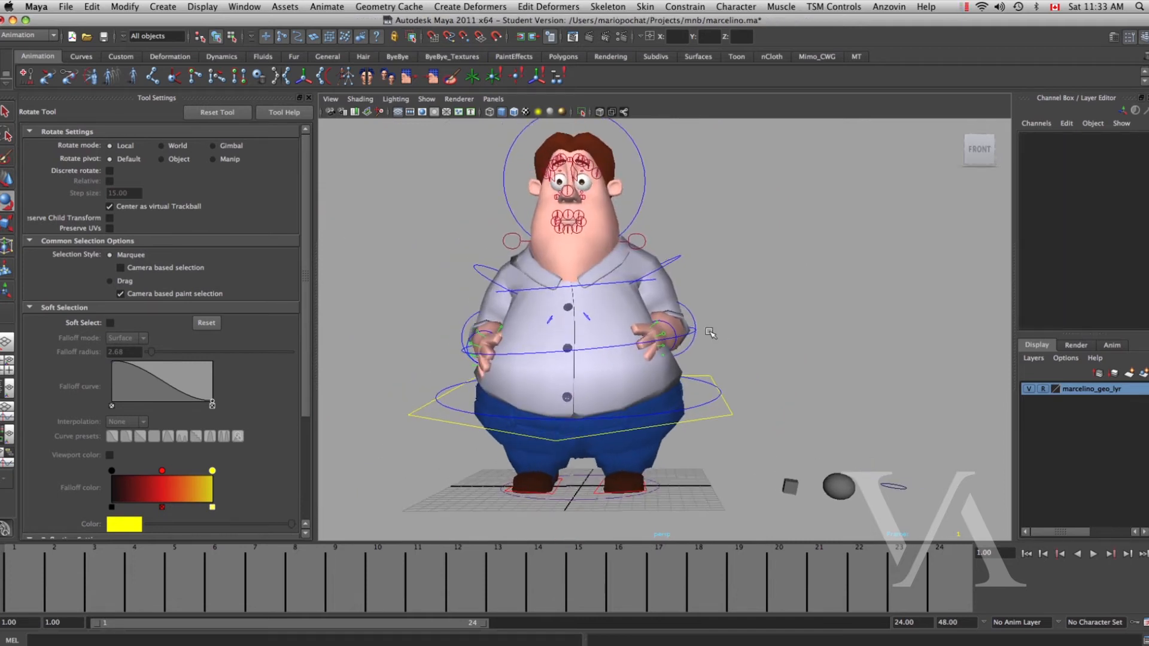
# Rotate the LeftArm_Upper_Arm control to raise the character's left arm with the hand up beside the head.
pyautogui.click(681, 258)
pyautogui.moveTo(751, 281); pyautogui.dragTo(751, 265)
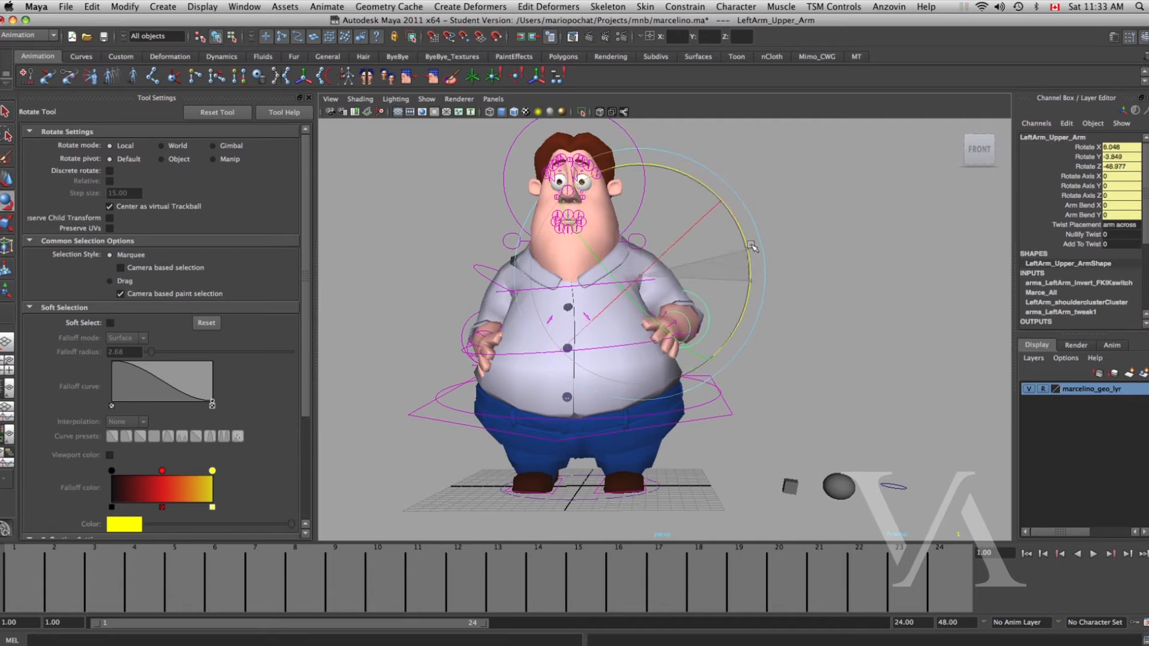
pyautogui.moveTo(692, 191); pyautogui.dragTo(690, 191)
pyautogui.moveTo(623, 339); pyautogui.dragTo(621, 209)
pyautogui.click(811, 293)
# Tilt the head sideways by rotating the Head_FK control about 11.3 degrees around its Y axis.
pyautogui.keyDown('alt'); pyautogui.moveTo(624, 160); pyautogui.dragTo(649, 202, button='middle'); pyautogui.keyUp('alt')
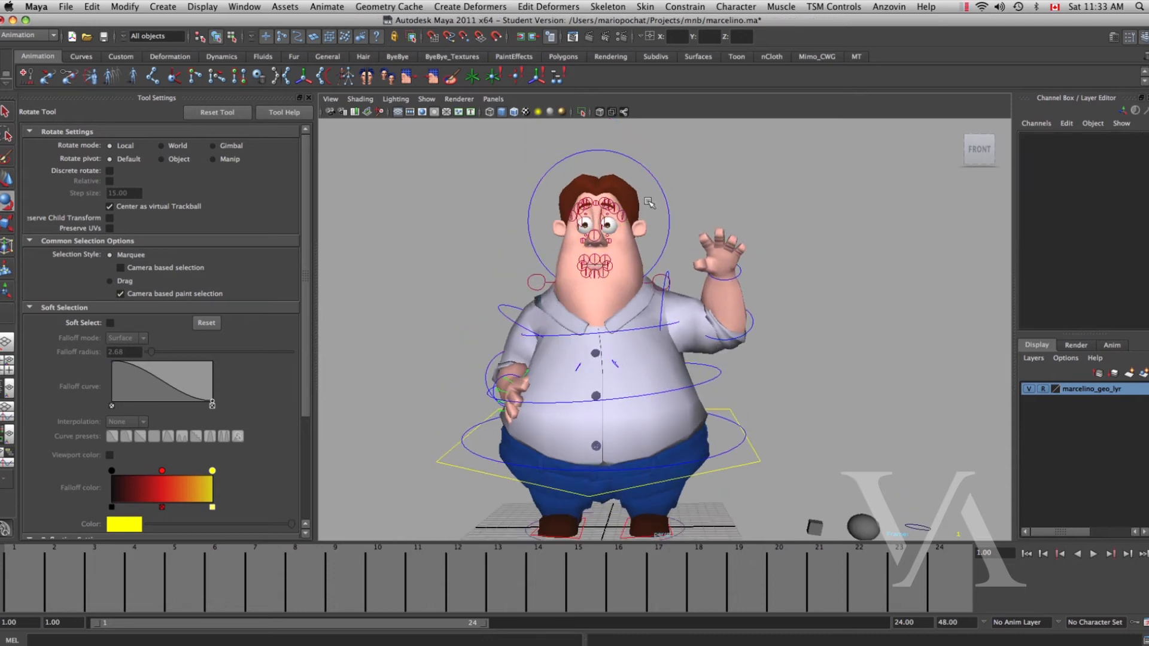
pyautogui.click(648, 202)
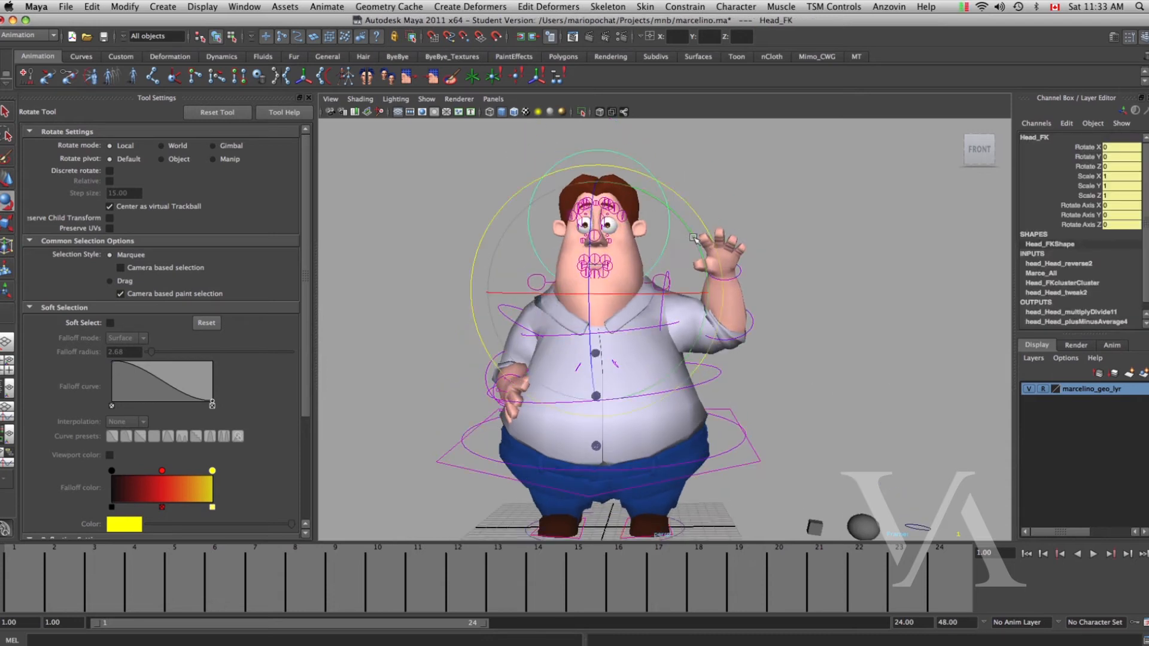
pyautogui.moveTo(688, 231); pyautogui.dragTo(681, 218)
pyautogui.keyDown('alt'); pyautogui.moveTo(650, 353); pyautogui.dragTo(665, 355, button='middle'); pyautogui.keyUp('alt')
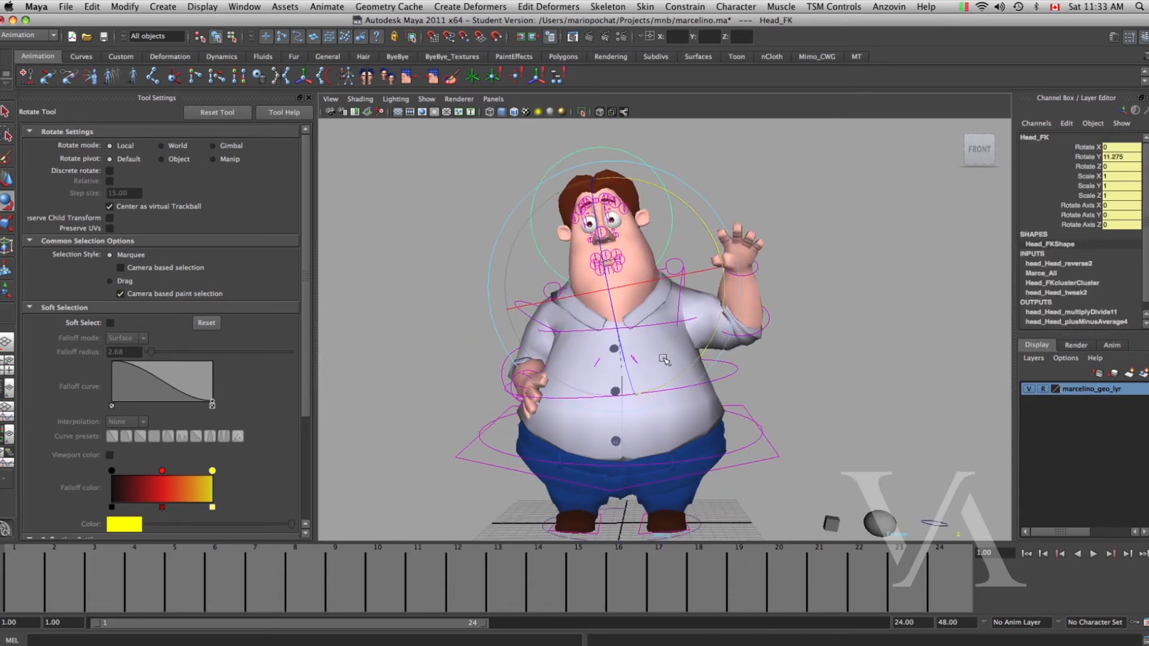
# Move the left and right mouth corner controls outward and up to shape the mouth into a smile.
pyautogui.keyDown('alt'); pyautogui.moveTo(665, 355); pyautogui.dragTo(688, 377, button='right'); pyautogui.keyUp('alt')
pyautogui.keyDown('alt'); pyautogui.moveTo(676, 371); pyautogui.dragTo(703, 404, button='middle'); pyautogui.keyUp('alt')
pyautogui.keyDown('alt'); pyautogui.moveTo(704, 404); pyautogui.dragTo(728, 377, button='right'); pyautogui.keyUp('alt')
pyautogui.press('q')
pyautogui.keyDown('alt'); pyautogui.moveTo(676, 344); pyautogui.dragTo(692, 415, button='middle'); pyautogui.keyUp('alt')
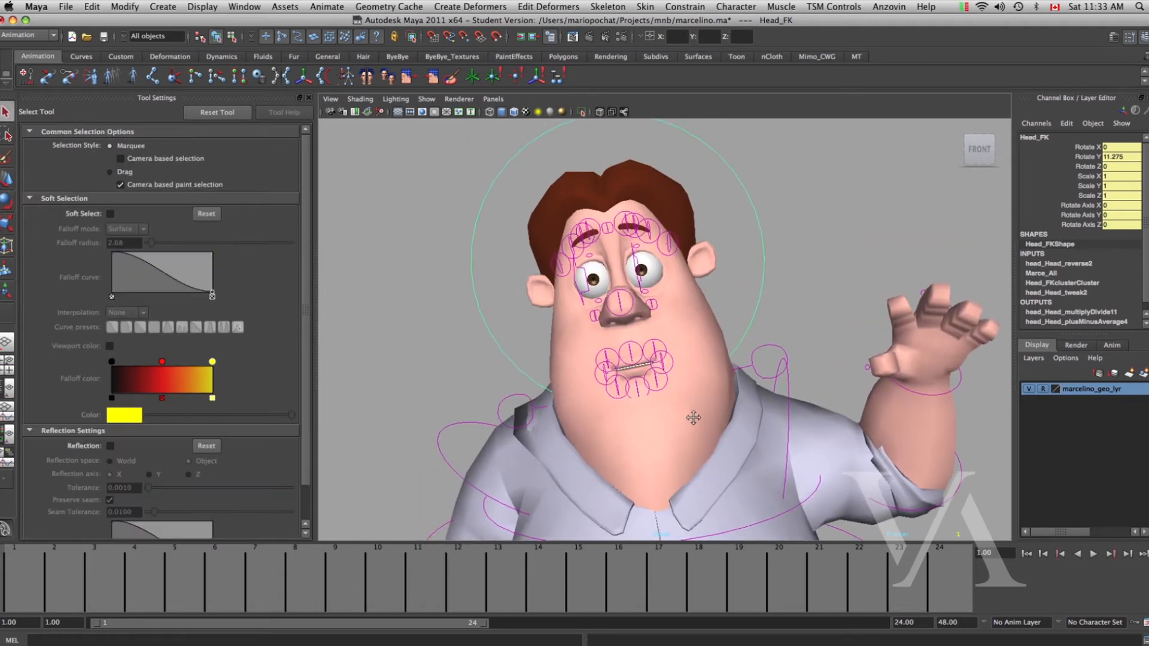
pyautogui.keyDown('alt'); pyautogui.moveTo(692, 415); pyautogui.dragTo(713, 403, button='right'); pyautogui.keyUp('alt')
pyautogui.keyDown('alt'); pyautogui.moveTo(683, 375); pyautogui.dragTo(716, 385, button='middle'); pyautogui.keyUp('alt')
pyautogui.click(695, 398)
pyautogui.keyDown('alt'); pyautogui.moveTo(715, 385); pyautogui.dragTo(780, 399, button='right'); pyautogui.keyUp('alt')
pyautogui.press('w')
pyautogui.moveTo(687, 383); pyautogui.dragTo(715, 355)
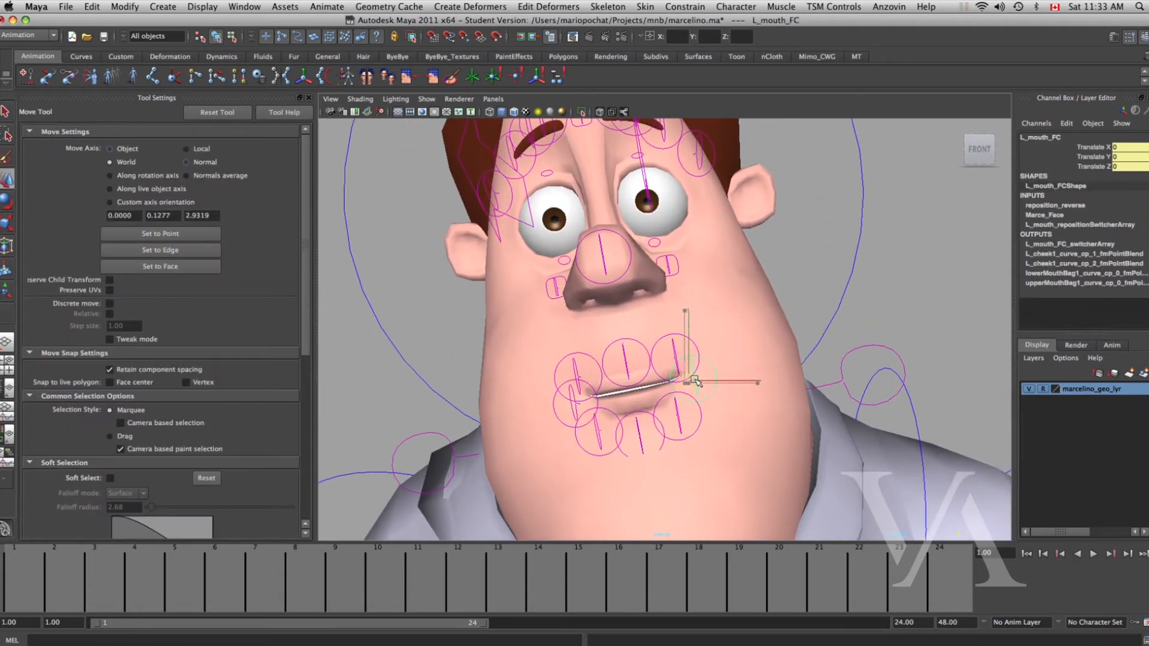
pyautogui.click(562, 416)
pyautogui.moveTo(583, 396); pyautogui.dragTo(580, 364)
# Raise the R_upperMouth_FC control and try to rotate it with the Rotate tool.
pyautogui.click(583, 400)
pyautogui.press('e')
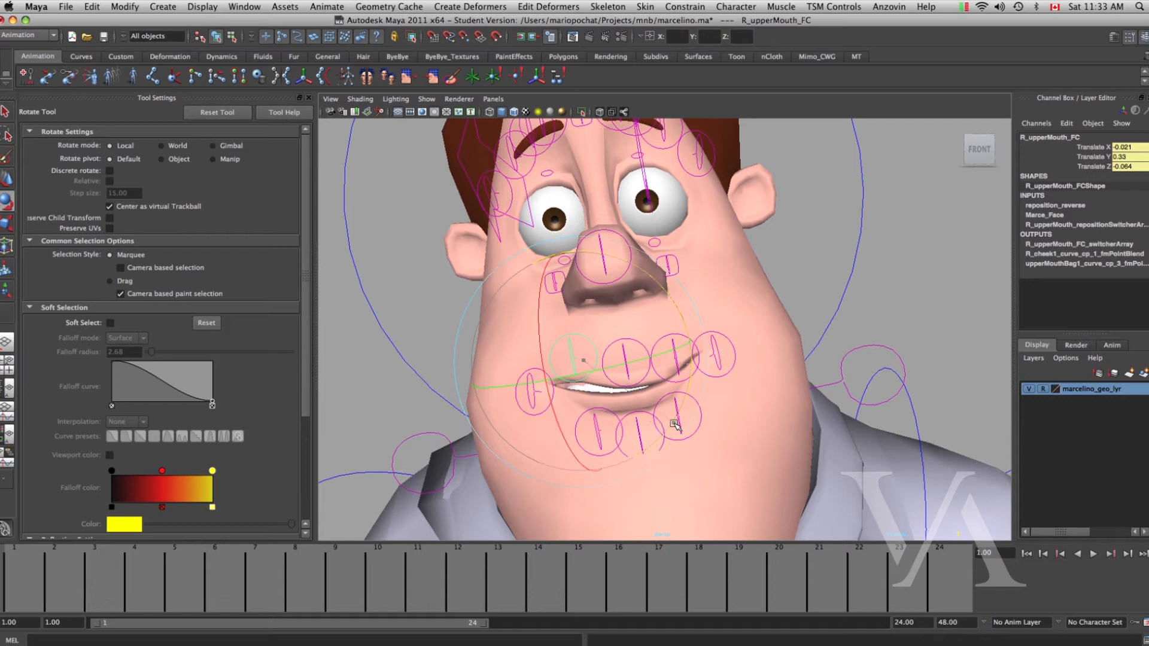
pyautogui.moveTo(573, 440); pyautogui.dragTo(568, 448)
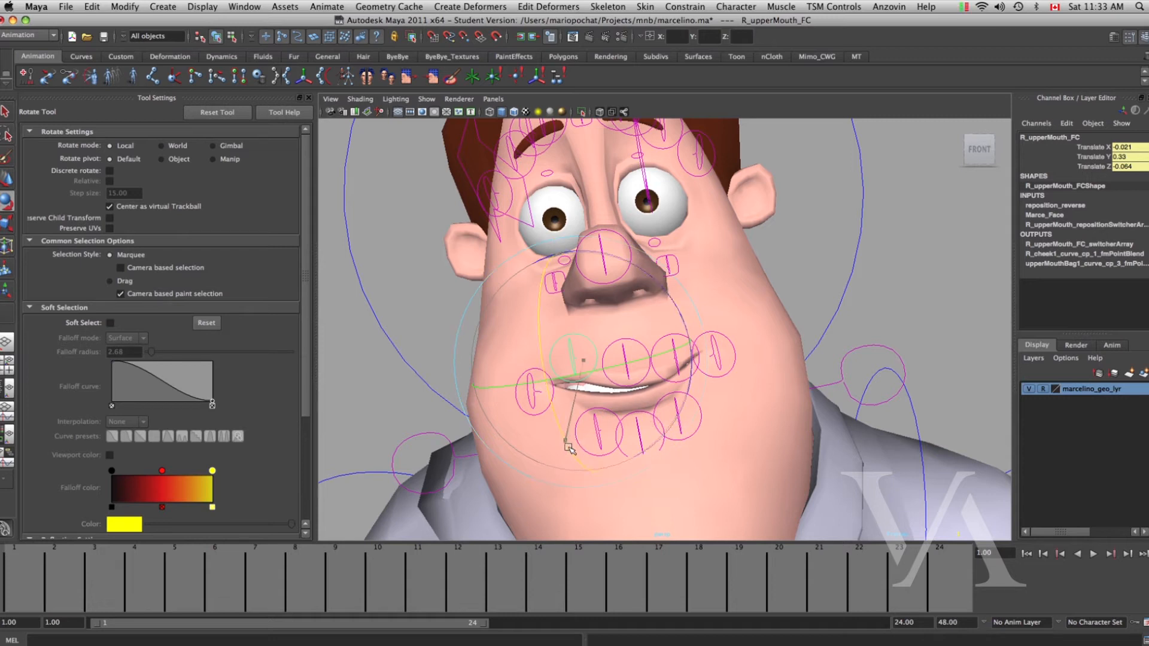
# Rotate the R_upperMouth_directFC control about 17 degrees around Z and move it up to lift the right upper lip.
pyautogui.click(660, 416)
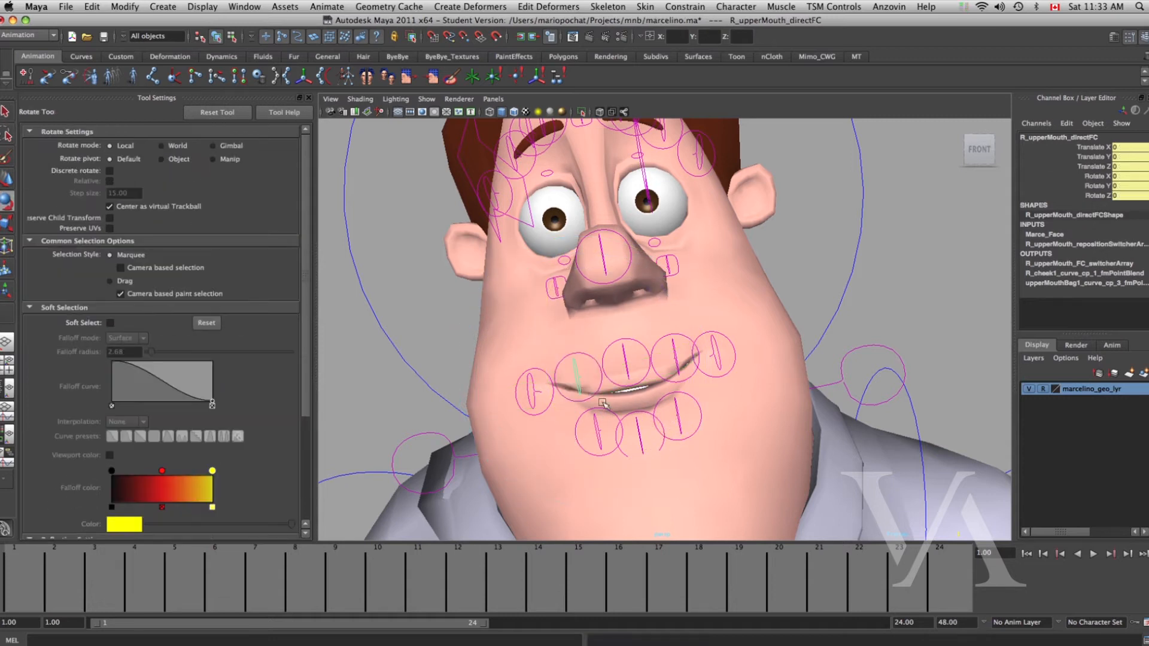
pyautogui.moveTo(694, 398); pyautogui.dragTo(664, 422)
pyautogui.press('w')
pyautogui.moveTo(589, 309); pyautogui.dragTo(590, 294)
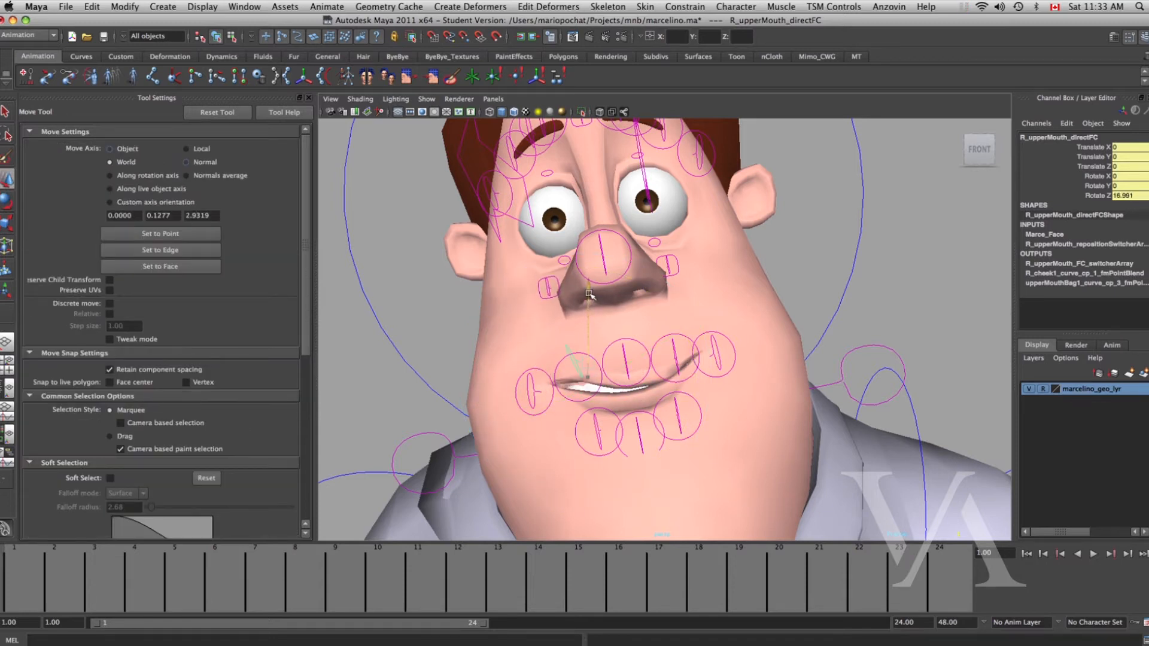
pyautogui.click(885, 314)
# Lower the character's left upper eyelid by moving the L_upperLid_FC control down along Y.
pyautogui.keyDown('alt'); pyautogui.moveTo(886, 314); pyautogui.dragTo(635, 346); pyautogui.keyUp('alt')
pyautogui.click(676, 242)
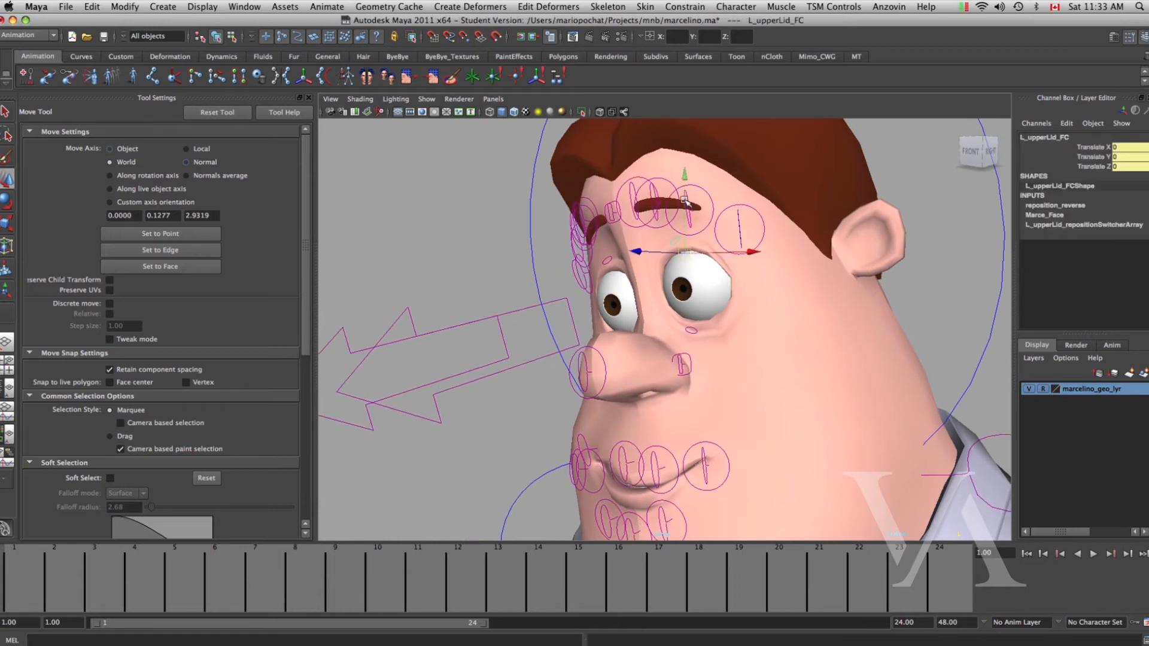
pyautogui.moveTo(688, 182)
pyautogui.mouseDown()
pyautogui.moveTo(688, 205)
pyautogui.moveTo(687, 194)
pyautogui.mouseUp()
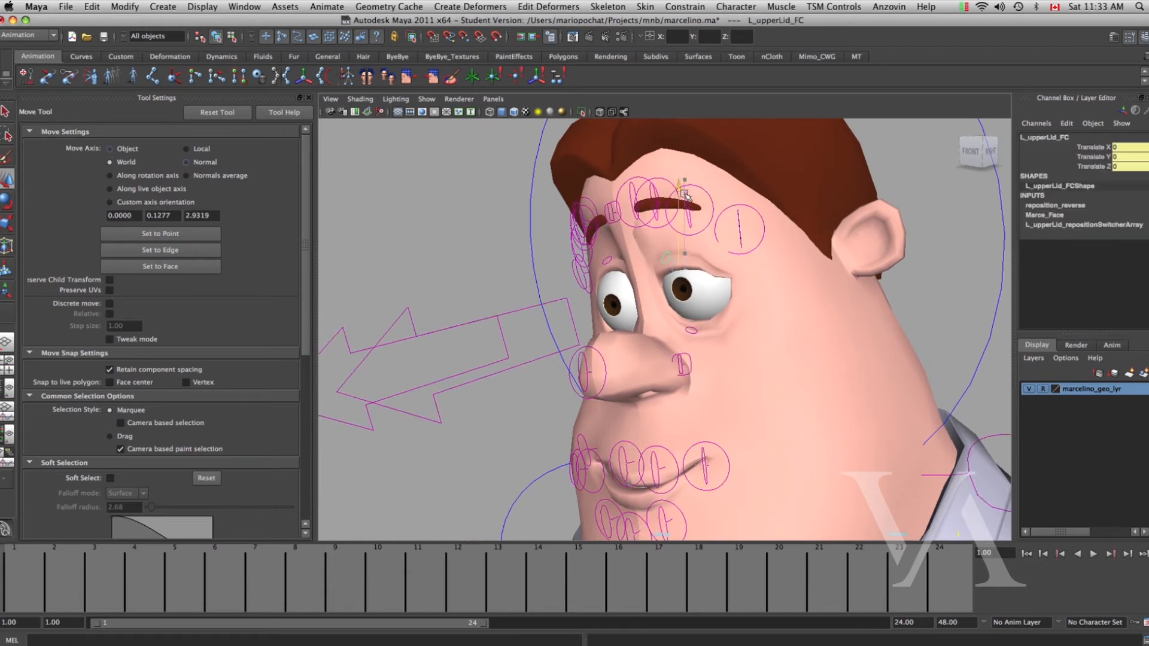
# Rotate the L_eye_FC control about -3 degrees around X to turn the left eye slightly.
pyautogui.keyDown('alt'); pyautogui.moveTo(616, 325); pyautogui.dragTo(579, 319); pyautogui.keyUp('alt')
pyautogui.click(565, 358)
pyautogui.press('e')
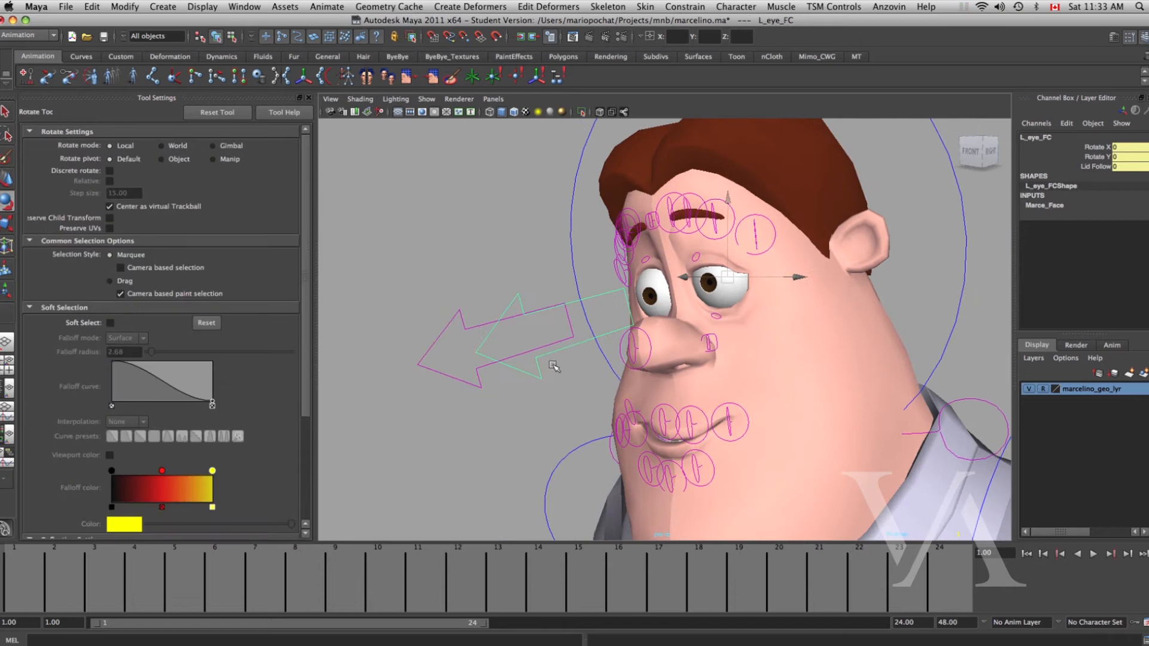
pyautogui.moveTo(678, 338); pyautogui.dragTo(683, 340)
# Try moving and scaling the L_eye_FC control with the Move and Scale tools.
pyautogui.press('w')
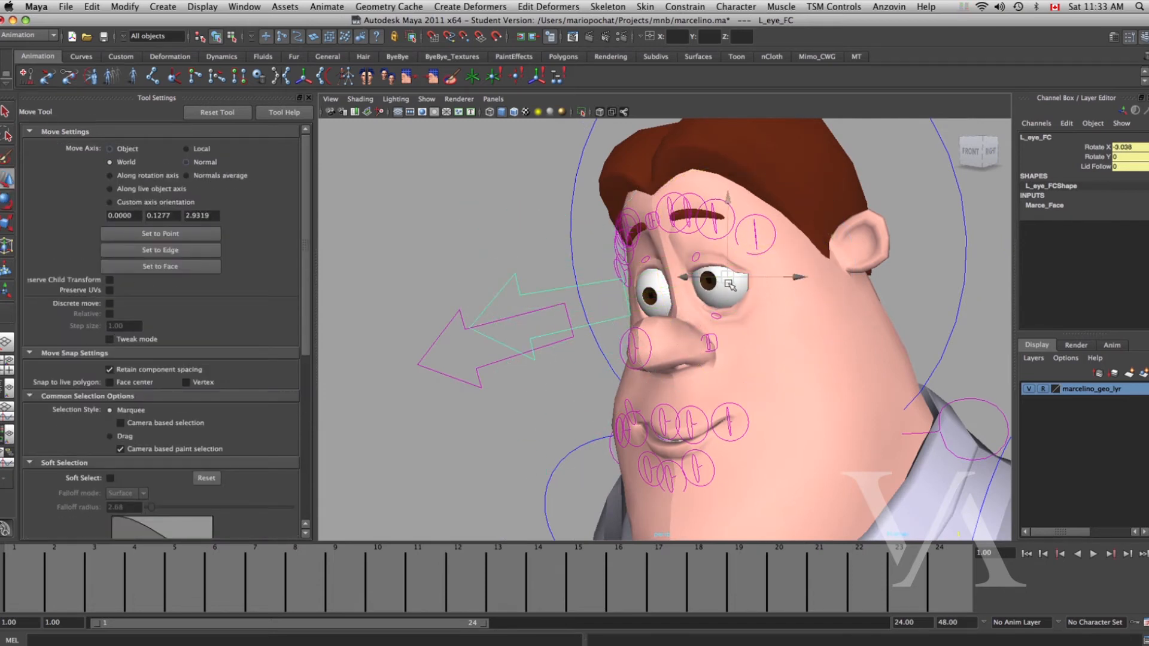
pyautogui.keyDown('alt'); pyautogui.moveTo(703, 279); pyautogui.dragTo(670, 322); pyautogui.keyUp('alt')
pyautogui.press('r')
pyautogui.click(687, 321)
pyautogui.press('z')
# Try curling the left hand's first finger by rotating LeftFinger1_finger_control, and undo the rotation.
pyautogui.keyDown('alt'); pyautogui.moveTo(686, 321); pyautogui.dragTo(612, 327, button='right'); pyautogui.keyUp('alt')
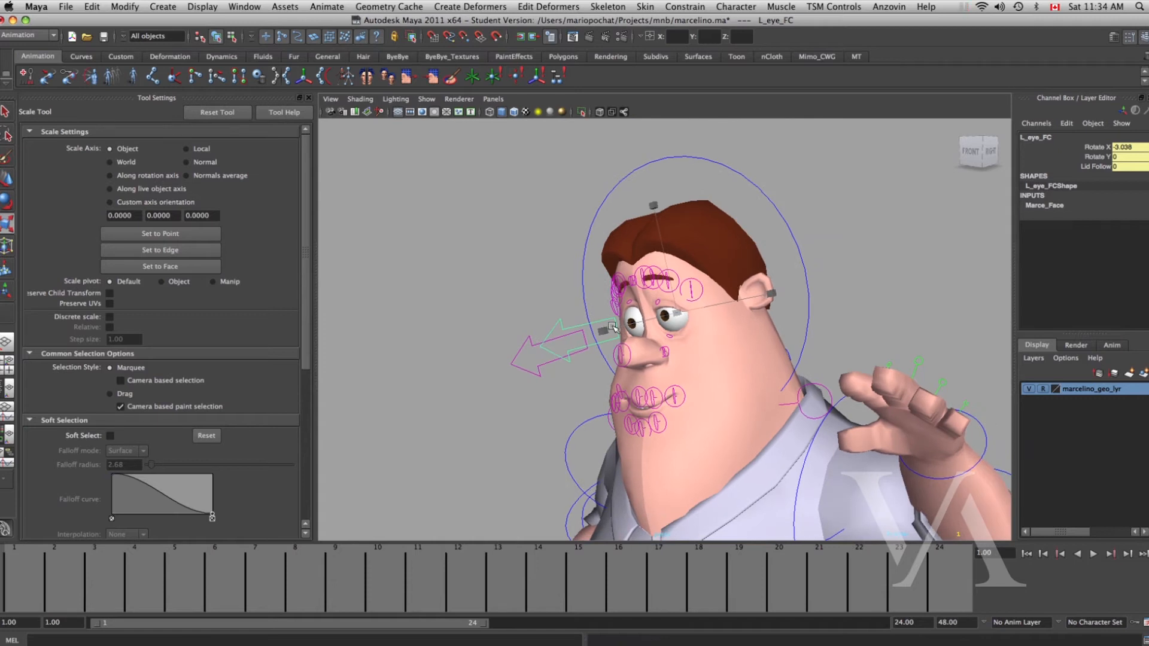
pyautogui.keyDown('alt'); pyautogui.moveTo(645, 417); pyautogui.dragTo(590, 413, button='right'); pyautogui.keyUp('alt')
pyautogui.keyDown('alt'); pyautogui.moveTo(658, 407); pyautogui.dragTo(611, 402); pyautogui.keyUp('alt')
pyautogui.keyDown('alt'); pyautogui.moveTo(611, 402); pyautogui.dragTo(742, 400, button='right'); pyautogui.keyUp('alt')
pyautogui.keyDown('alt'); pyautogui.moveTo(742, 399); pyautogui.dragTo(693, 374, button='middle'); pyautogui.keyUp('alt')
pyautogui.keyDown('alt'); pyautogui.moveTo(693, 374); pyautogui.dragTo(618, 379); pyautogui.keyUp('alt')
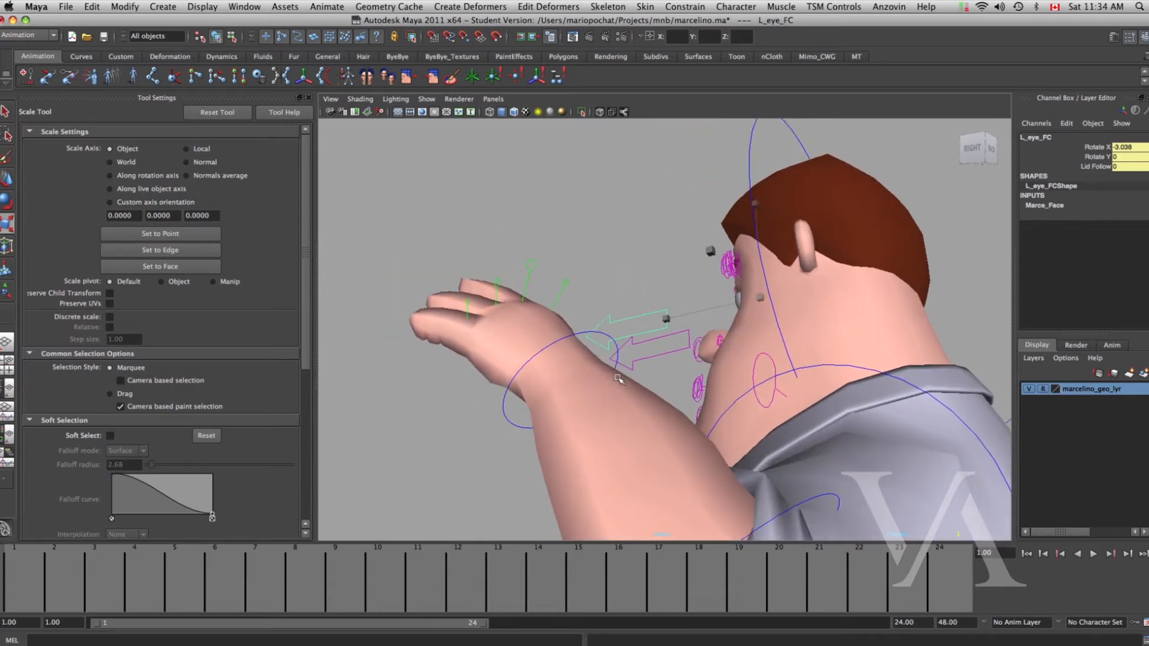
pyautogui.click(549, 291)
pyautogui.keyDown('alt'); pyautogui.moveTo(550, 292); pyautogui.dragTo(647, 350); pyautogui.keyUp('alt')
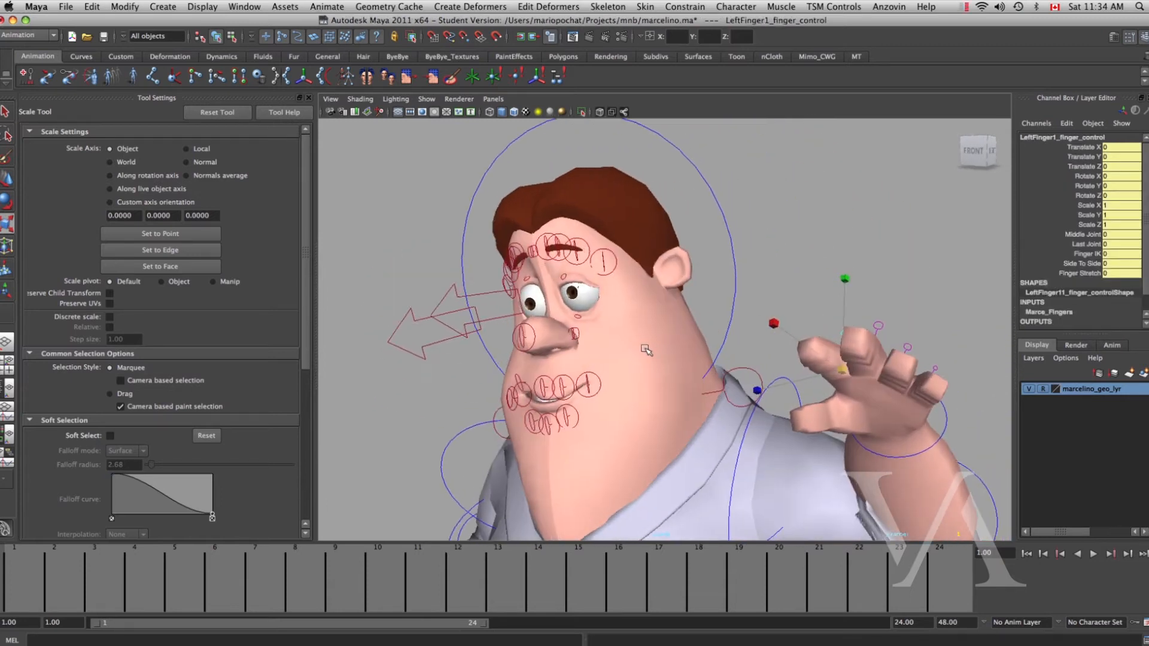
pyautogui.keyDown('alt'); pyautogui.moveTo(646, 350); pyautogui.dragTo(680, 377, button='right'); pyautogui.keyUp('alt')
pyautogui.moveTo(680, 377)
pyautogui.keyDown('alt'); pyautogui.mouseDown()
pyautogui.moveTo(462, 300)
pyautogui.moveTo(691, 365)
pyautogui.mouseUp(); pyautogui.keyUp('alt')
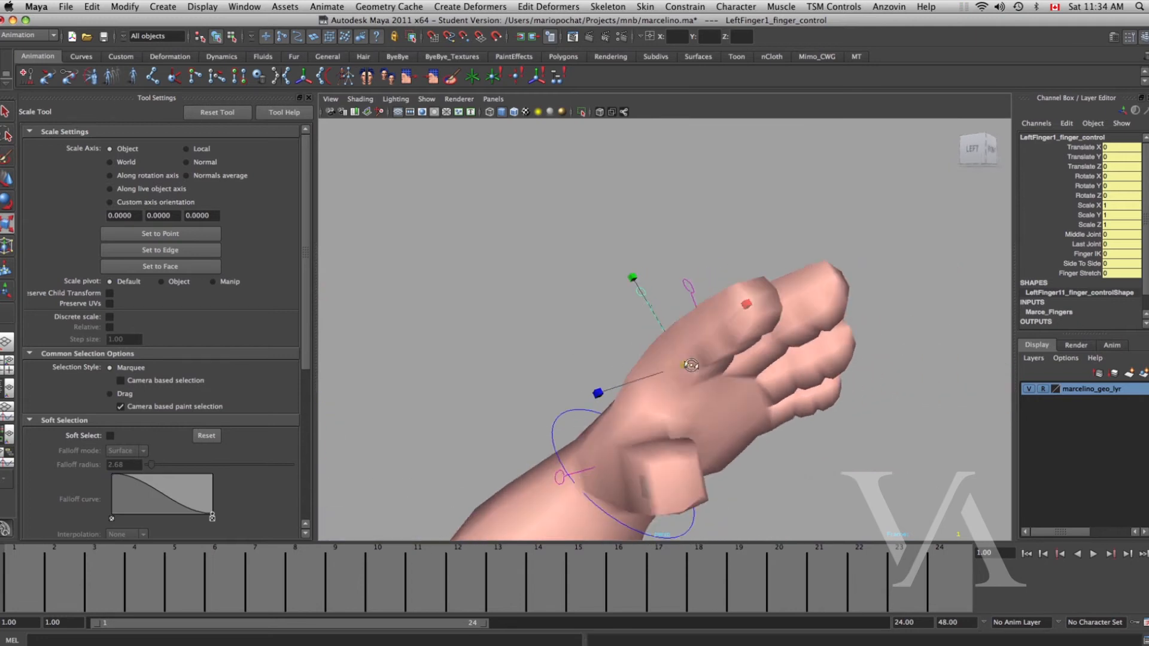
pyautogui.press('e')
pyautogui.moveTo(771, 347); pyautogui.dragTo(628, 448)
pyautogui.hotkey('ctrl', 'z')
# Select the four finger controls of the left hand together, leaving out the thumb.
pyautogui.press('q')
pyautogui.click(709, 242)
pyautogui.click(639, 310)
pyautogui.keyDown('shift'); pyautogui.click(714, 299); pyautogui.keyUp('shift')
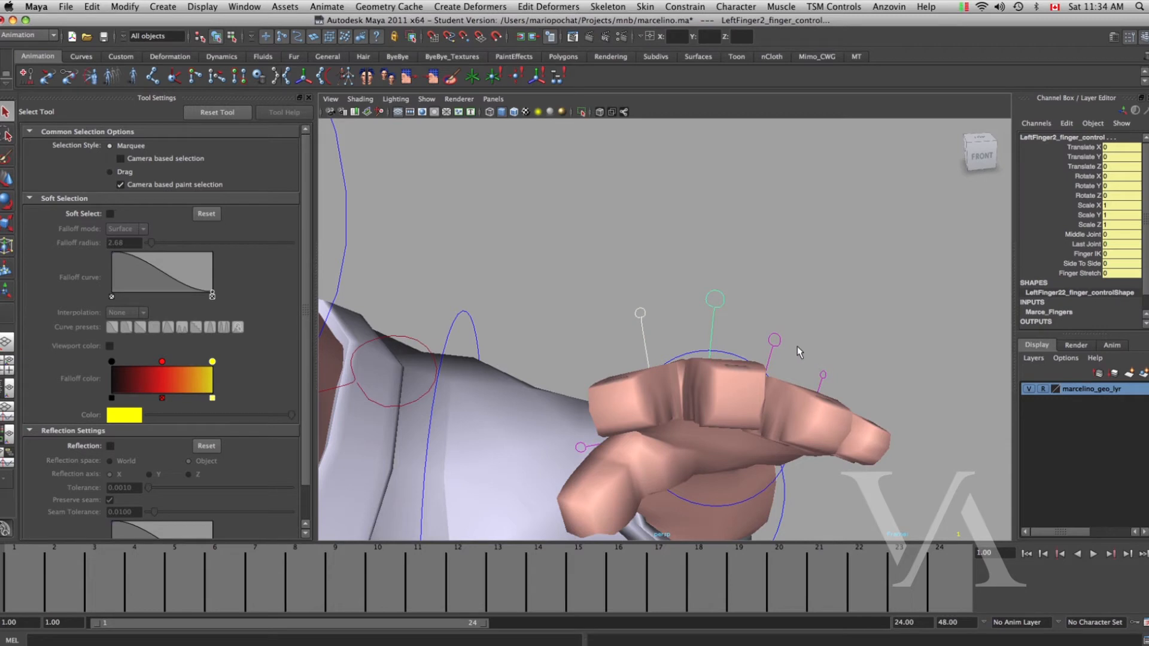
pyautogui.keyDown('shift'); pyautogui.moveTo(827, 378); pyautogui.dragTo(829, 381); pyautogui.keyUp('shift')
# Curl the four selected fingers into a fist by rotating them to about -60.6 degrees in Z.
pyautogui.keyDown('alt'); pyautogui.moveTo(772, 407); pyautogui.dragTo(849, 363); pyautogui.keyUp('alt')
pyautogui.press('e')
pyautogui.keyDown('alt'); pyautogui.moveTo(760, 374); pyautogui.dragTo(774, 344); pyautogui.keyUp('alt')
pyautogui.moveTo(840, 425); pyautogui.dragTo(732, 470)
pyautogui.keyDown('alt'); pyautogui.moveTo(797, 378); pyautogui.dragTo(640, 390); pyautogui.keyUp('alt')
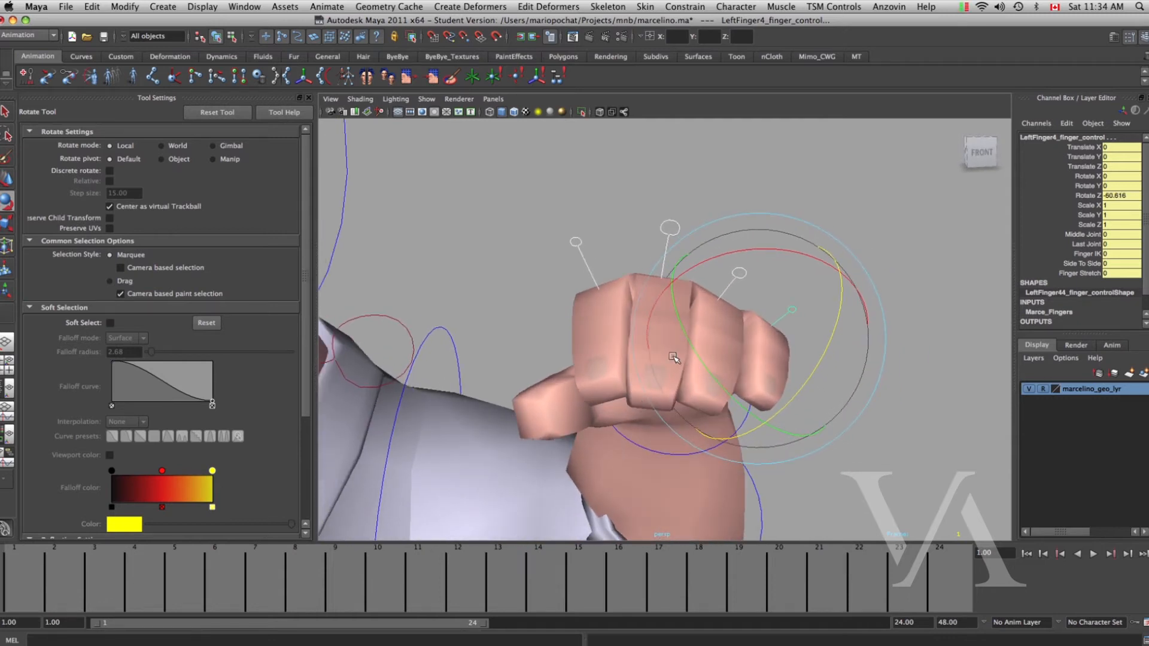
pyautogui.keyDown('alt'); pyautogui.moveTo(699, 390); pyautogui.dragTo(603, 375); pyautogui.keyUp('alt')
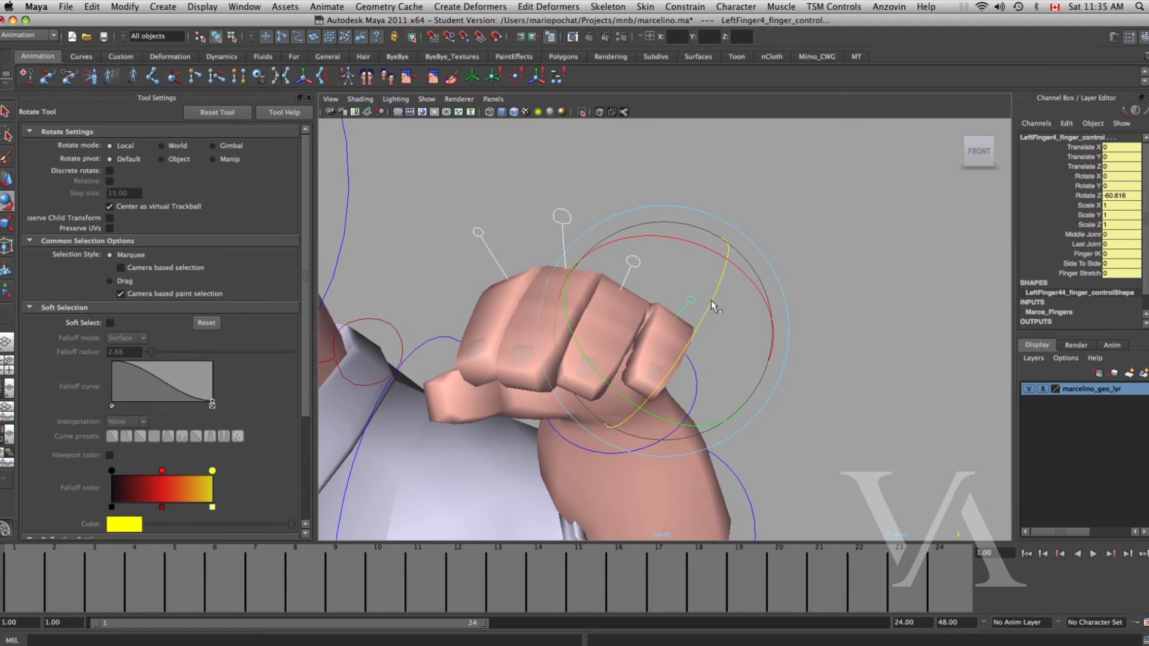
# Rotate the four selected finger controls back and forth, and set their Rotate Z to -90.
pyautogui.moveTo(710, 302); pyautogui.dragTo(710, 310)
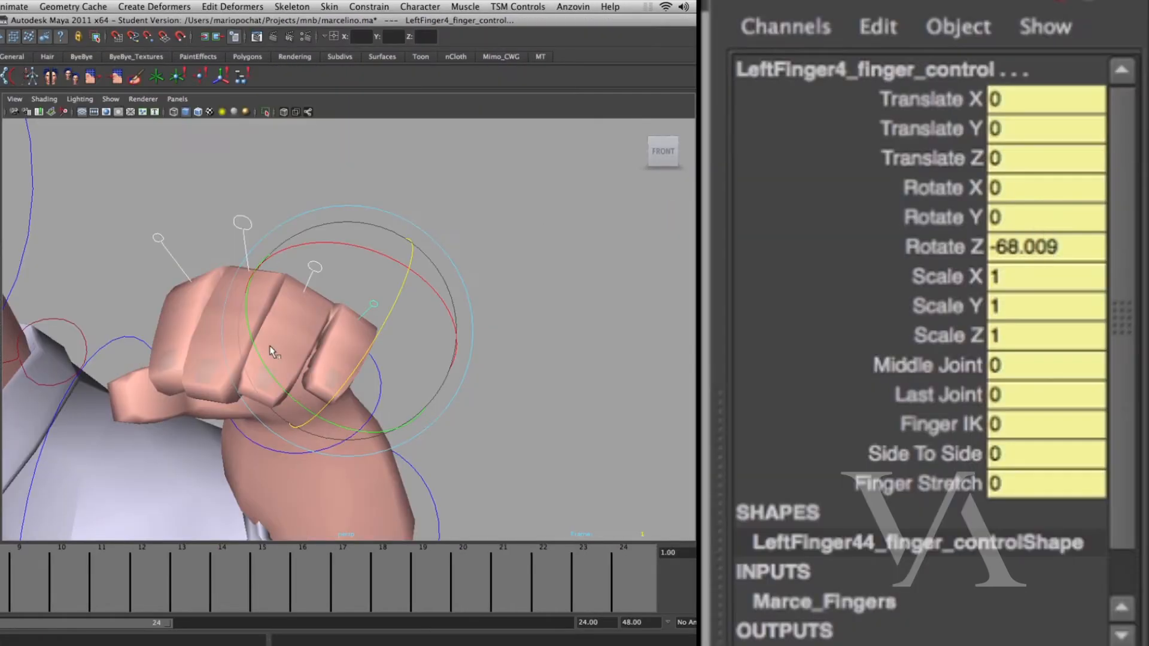
pyautogui.moveTo(391, 311)
pyautogui.mouseDown()
pyautogui.moveTo(385, 322)
pyautogui.moveTo(406, 282)
pyautogui.moveTo(396, 303)
pyautogui.mouseUp()
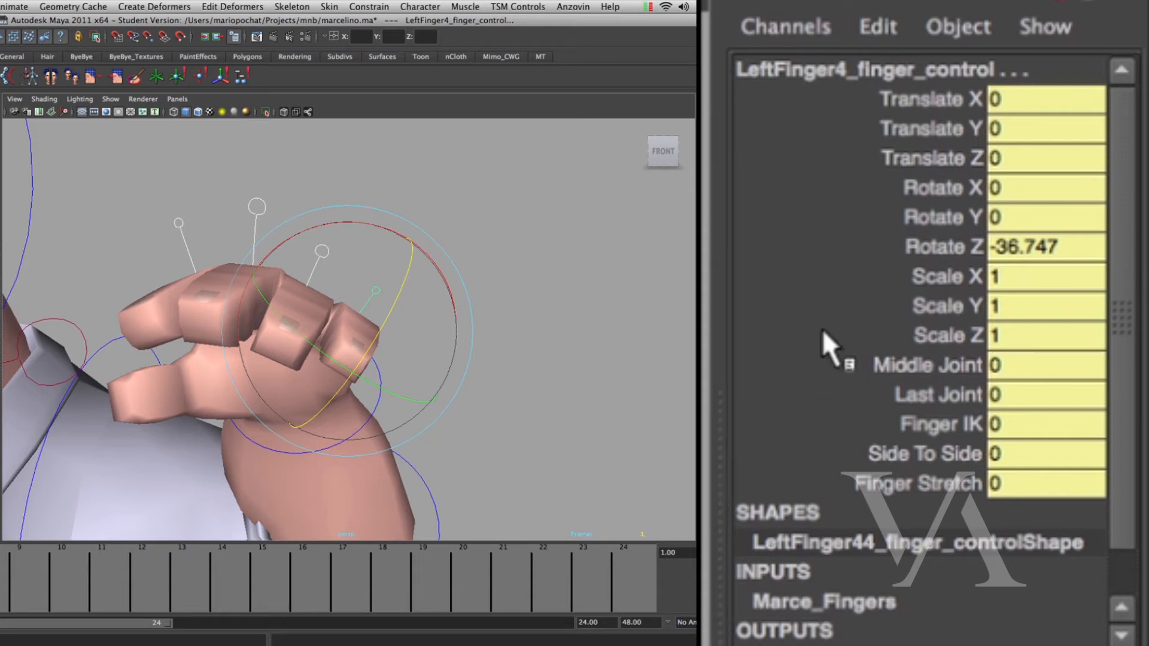
pyautogui.doubleClick(1039, 254)
pyautogui.write('-90')
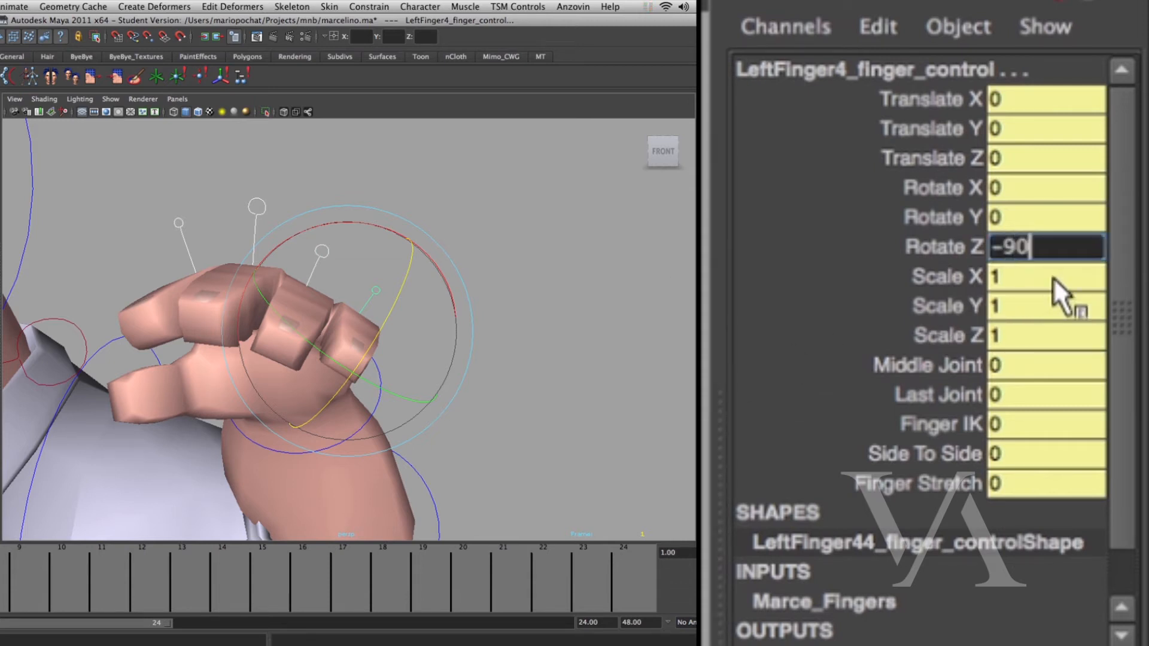
pyautogui.press('Return')
pyautogui.keyDown('alt'); pyautogui.moveTo(135, 451); pyautogui.dragTo(239, 371); pyautogui.keyUp('alt')
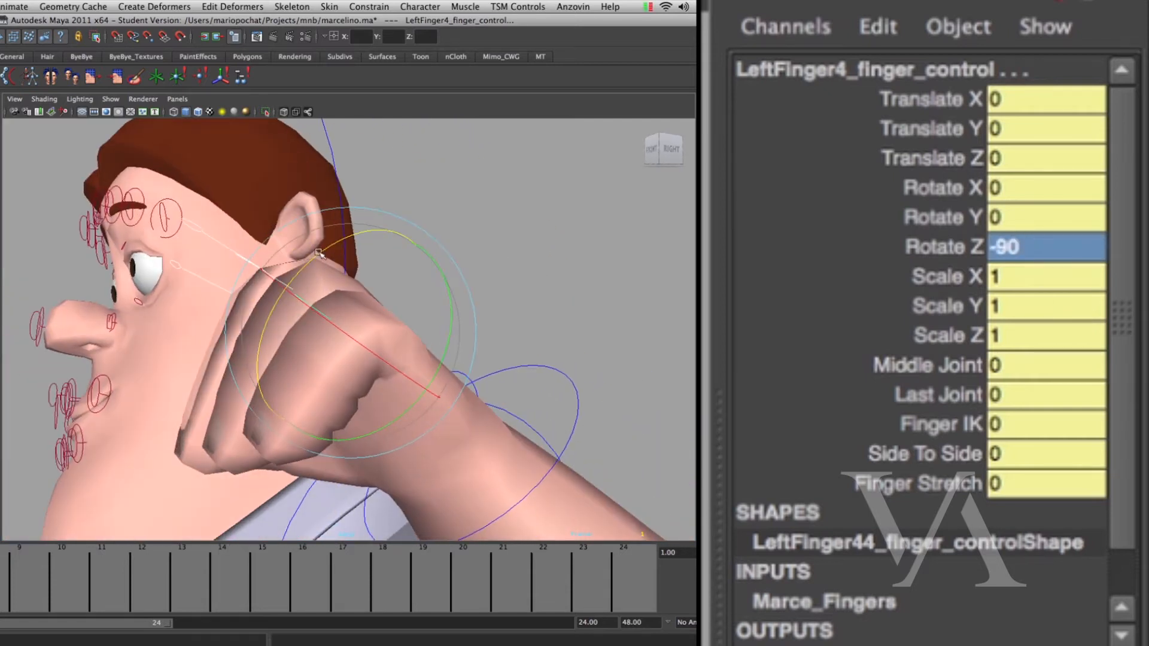
# Rotate the four selected finger controls to about -67.73 degrees in Rotate Z to open the fist slightly.
pyautogui.moveTo(316, 259)
pyautogui.mouseDown()
pyautogui.moveTo(336, 246)
pyautogui.moveTo(324, 255)
pyautogui.mouseUp()
pyautogui.press('super+z')
pyautogui.keyDown('alt'); pyautogui.moveTo(311, 338); pyautogui.dragTo(366, 334); pyautogui.keyUp('alt')
pyautogui.keyDown('alt'); pyautogui.moveTo(392, 323); pyautogui.dragTo(329, 309); pyautogui.keyUp('alt')
pyautogui.keyDown('alt'); pyautogui.moveTo(448, 368); pyautogui.dragTo(456, 339); pyautogui.keyUp('alt')
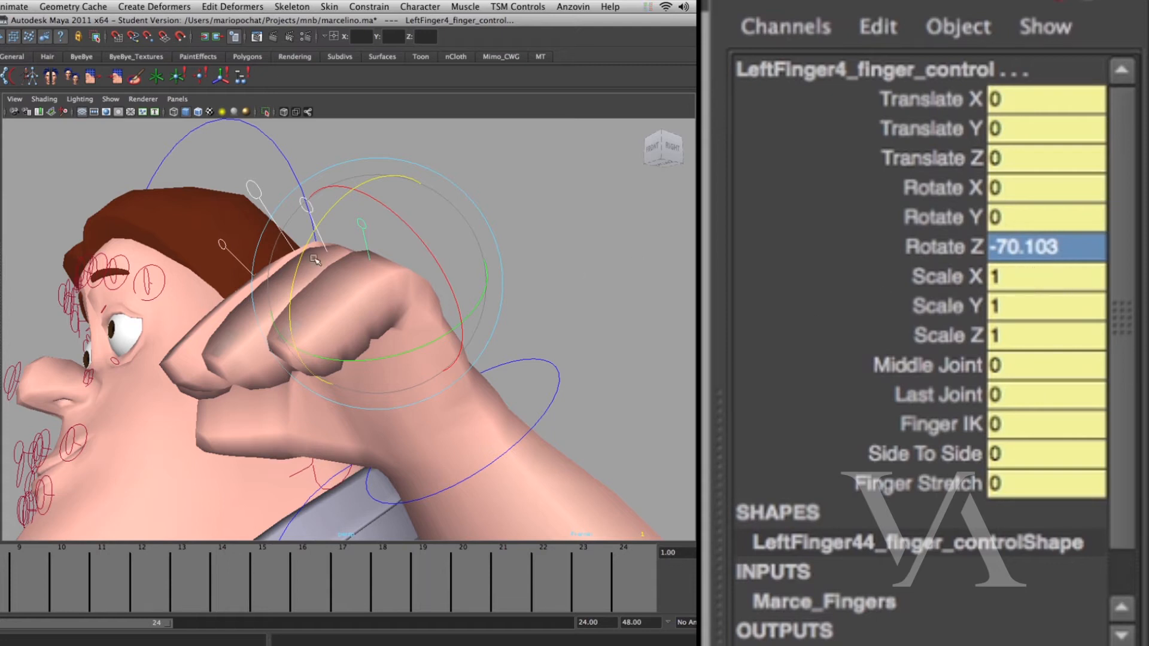
pyautogui.moveTo(304, 250); pyautogui.dragTo(323, 242, button='middle')
# Deselect the fingers and select the left hand's finger controls one at a time to examine their channels.
pyautogui.keyDown('alt'); pyautogui.moveTo(361, 308); pyautogui.dragTo(423, 309); pyautogui.keyUp('alt')
pyautogui.click(550, 278)
pyautogui.click(432, 228)
pyautogui.press('q')
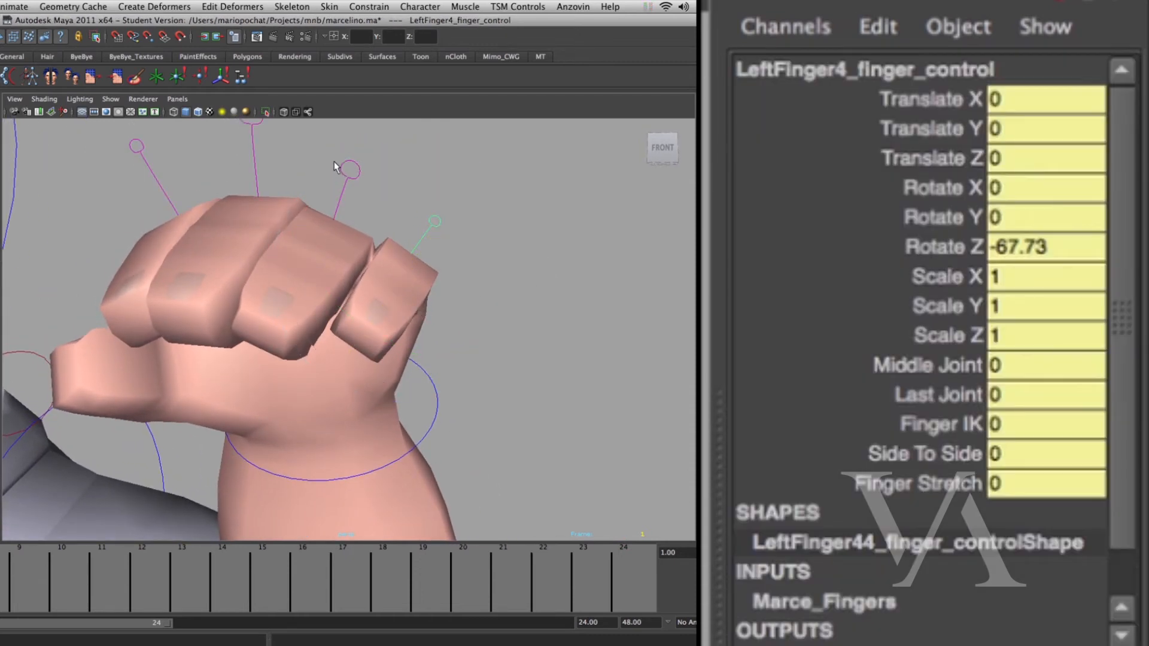
pyautogui.keyDown('alt'); pyautogui.moveTo(384, 222); pyautogui.dragTo(252, 183); pyautogui.keyUp('alt')
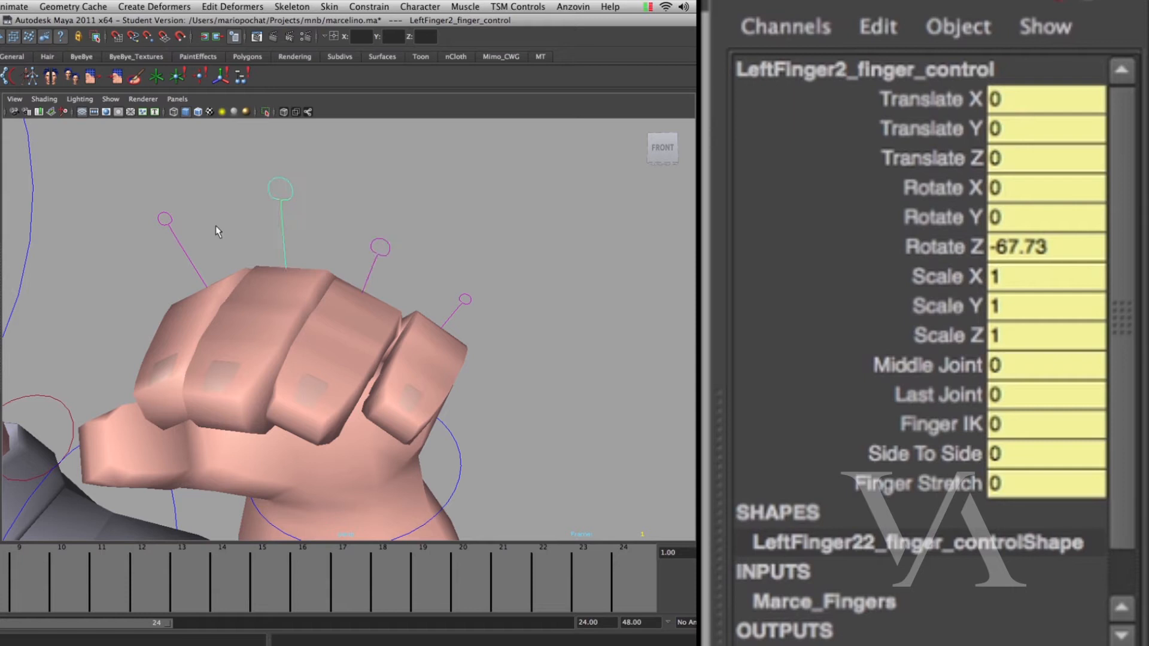
pyautogui.click(183, 235)
pyautogui.click(380, 254)
pyautogui.keyDown('alt'); pyautogui.moveTo(461, 319); pyautogui.dragTo(515, 324); pyautogui.keyUp('alt')
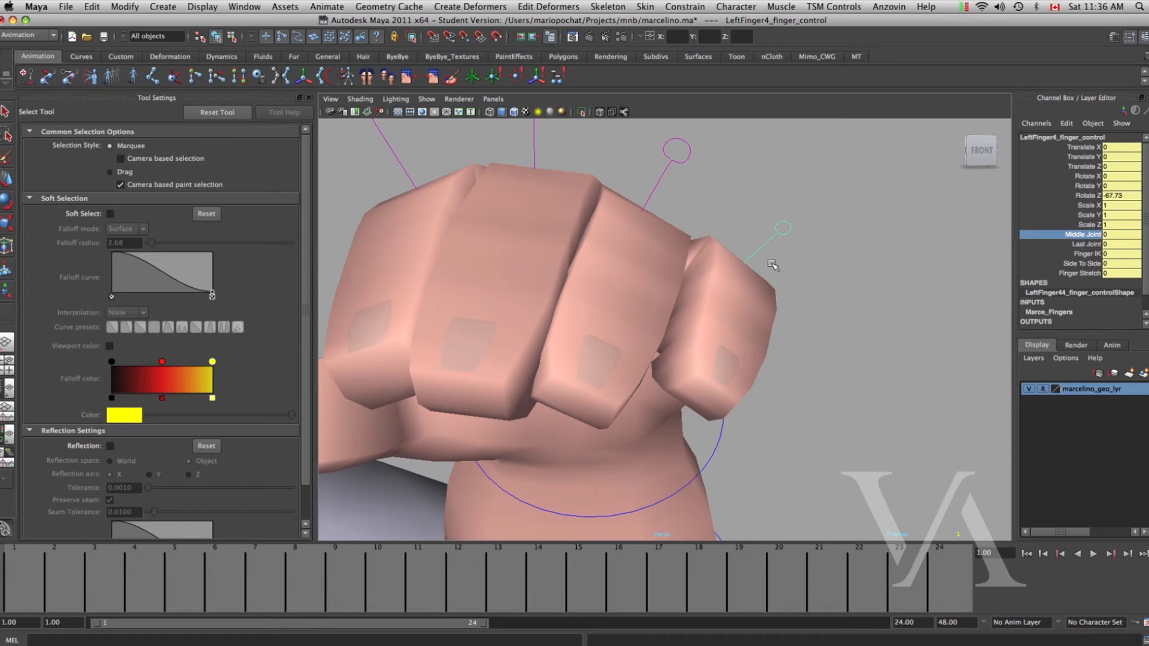
# Bend the LeftFinger4 control by setting its Middle Joint to about -59.7 and its Last Joint to about -52.1.
pyautogui.moveTo(859, 312); pyautogui.dragTo(672, 342, button='middle')
pyautogui.keyDown('alt'); pyautogui.moveTo(779, 347); pyautogui.dragTo(720, 342); pyautogui.keyUp('alt')
pyautogui.moveTo(892, 310); pyautogui.dragTo(823, 342, button='middle')
pyautogui.keyDown('alt'); pyautogui.moveTo(823, 341); pyautogui.dragTo(717, 329); pyautogui.keyUp('alt')
pyautogui.click(1083, 244)
pyautogui.moveTo(665, 347); pyautogui.dragTo(540, 389, button='middle')
pyautogui.keyDown('alt'); pyautogui.moveTo(650, 380); pyautogui.dragTo(780, 324); pyautogui.keyUp('alt')
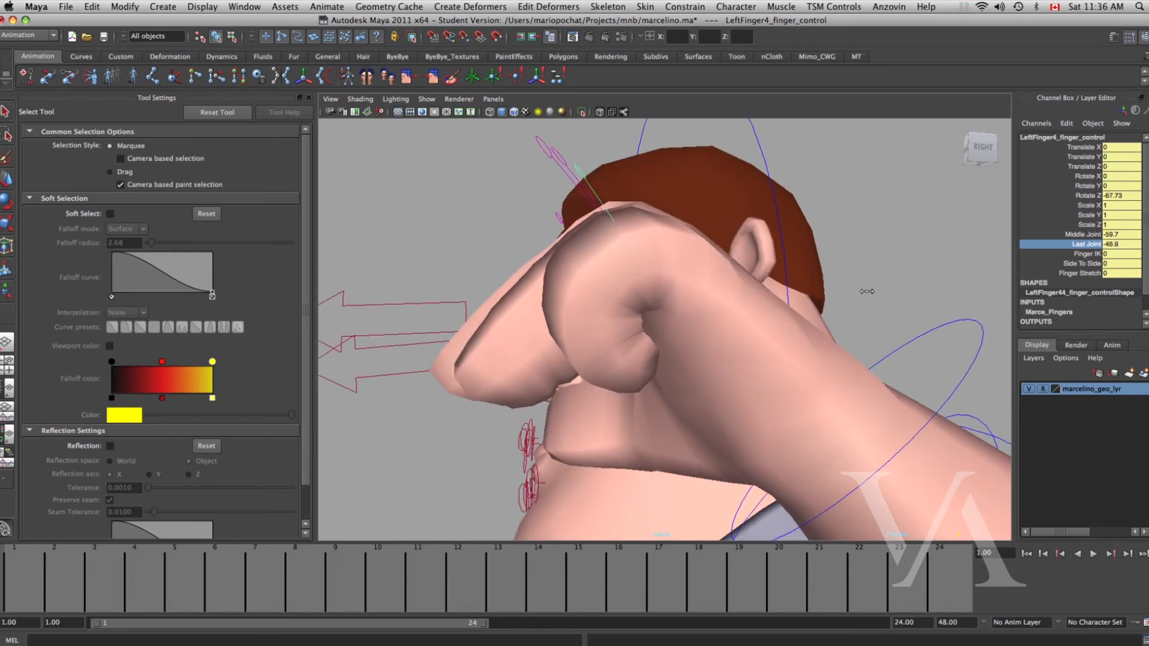
pyautogui.keyDown('alt'); pyautogui.moveTo(748, 328); pyautogui.dragTo(833, 312); pyautogui.keyUp('alt')
# Select the third and second finger controls together and bend their Middle Joint to about -51.7.
pyautogui.moveTo(821, 237); pyautogui.dragTo(820, 237)
pyautogui.keyDown('shift'); pyautogui.click(698, 188); pyautogui.keyUp('shift')
pyautogui.keyDown('alt'); pyautogui.moveTo(793, 294); pyautogui.dragTo(746, 311, button='middle'); pyautogui.keyUp('alt')
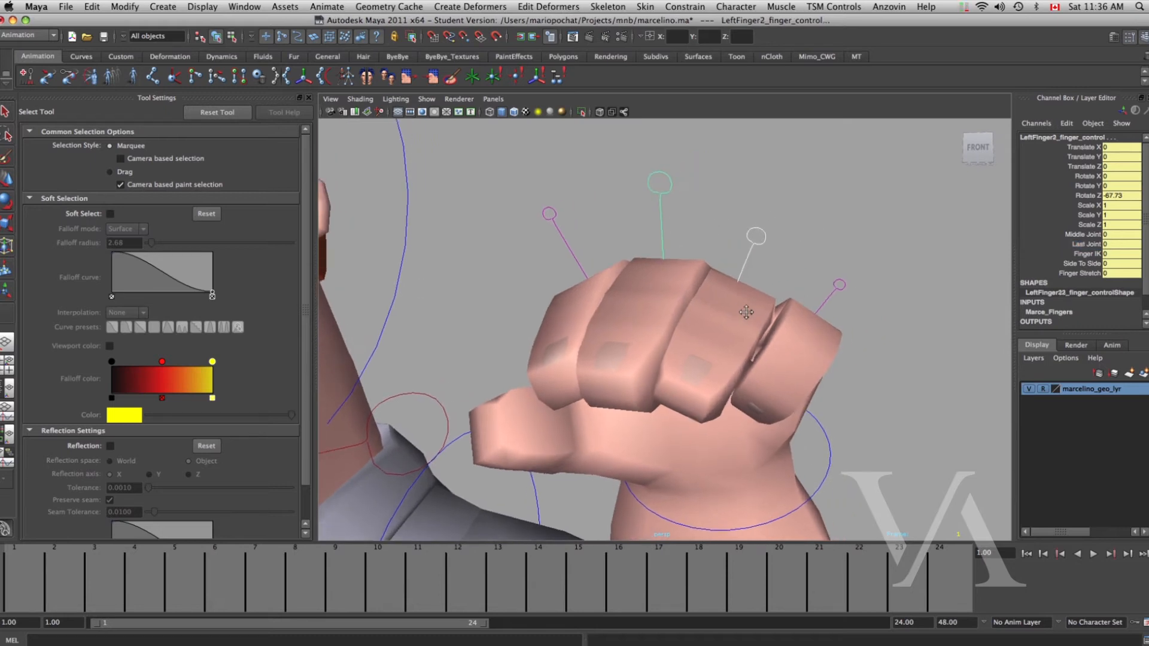
pyautogui.click(1071, 235)
pyautogui.keyDown('alt'); pyautogui.moveTo(772, 317); pyautogui.dragTo(786, 321); pyautogui.keyUp('alt')
pyautogui.moveTo(922, 280); pyautogui.dragTo(854, 280, button='middle')
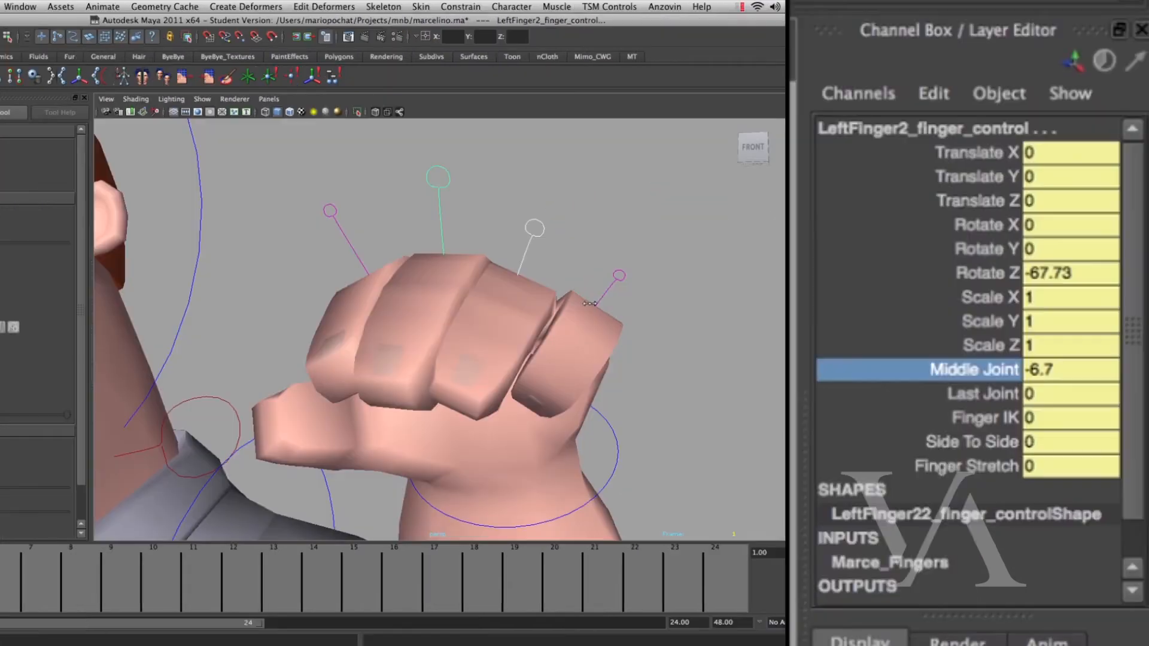
# Curl the tips of the two selected fingers by setting their Last Joint to about -54.
pyautogui.click(954, 392)
pyautogui.moveTo(556, 374)
pyautogui.mouseDown(button='middle')
pyautogui.moveTo(418, 385)
pyautogui.moveTo(556, 395)
pyautogui.mouseUp(button='middle')
pyautogui.keyDown('alt'); pyautogui.moveTo(556, 395); pyautogui.dragTo(361, 427); pyautogui.keyUp('alt')
pyautogui.moveTo(362, 427); pyautogui.dragTo(443, 427, button='middle')
pyautogui.moveTo(676, 413); pyautogui.dragTo(241, 457, button='middle')
pyautogui.keyDown('alt'); pyautogui.moveTo(552, 409); pyautogui.dragTo(587, 377); pyautogui.keyUp('alt')
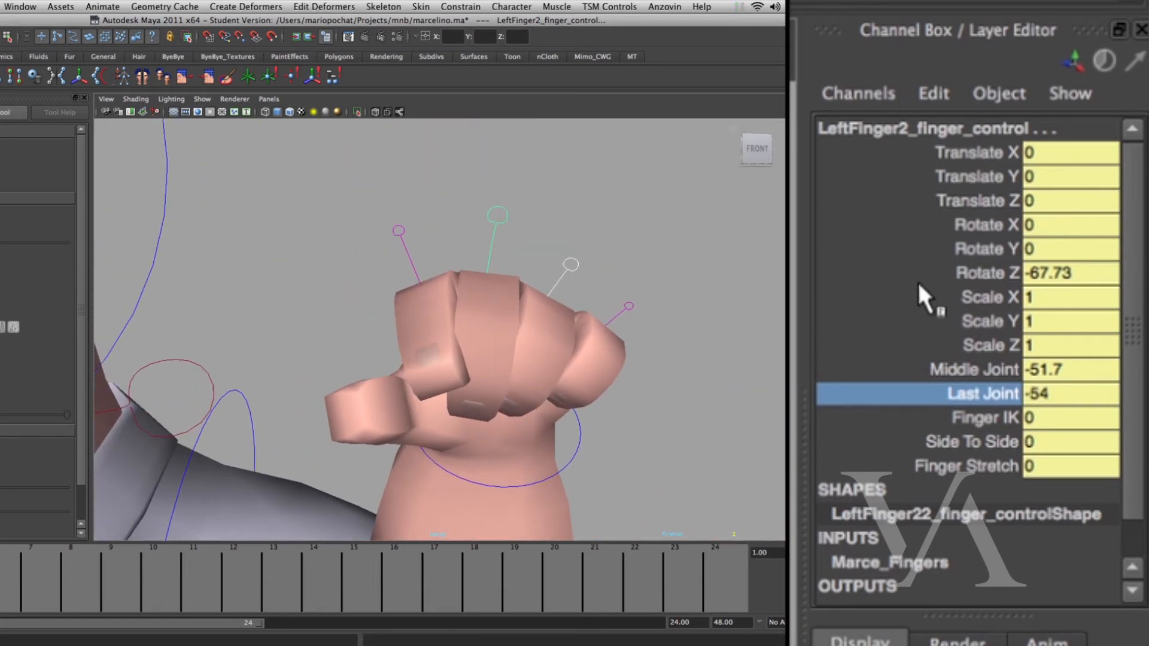
# Highlight the Scale X, Y and Z channels of the two selected fingers and try the Rotate and Scale tools.
pyautogui.moveTo(942, 299); pyautogui.dragTo(942, 342)
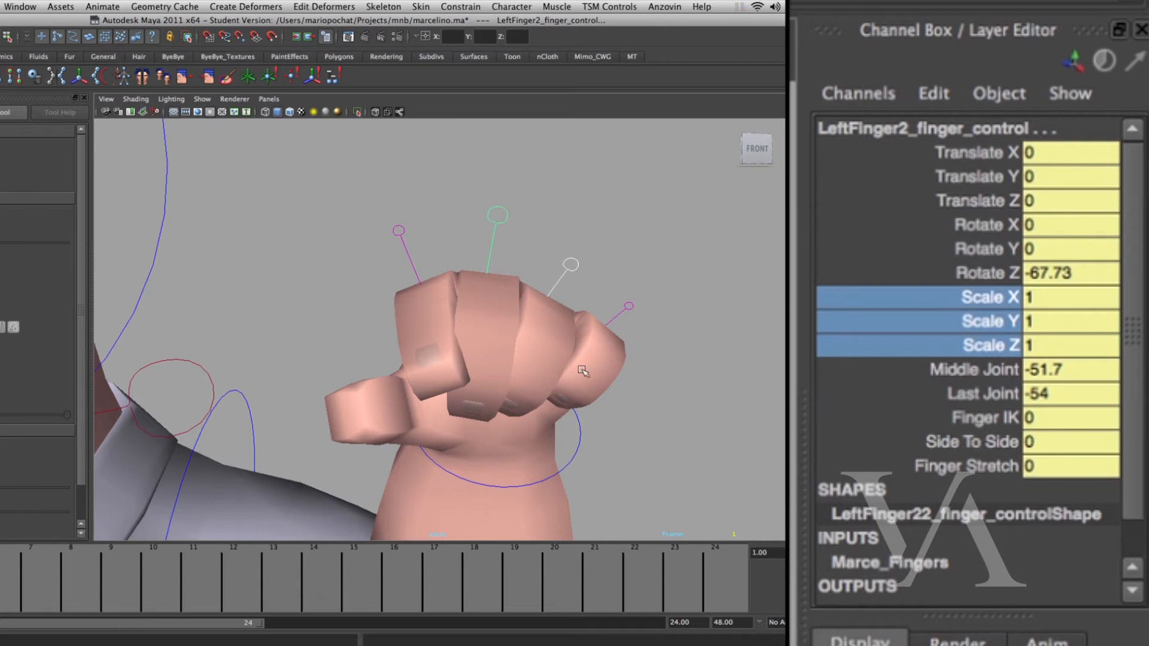
pyautogui.keyDown('alt'); pyautogui.moveTo(591, 353); pyautogui.dragTo(538, 395); pyautogui.keyUp('alt')
pyautogui.press('e')
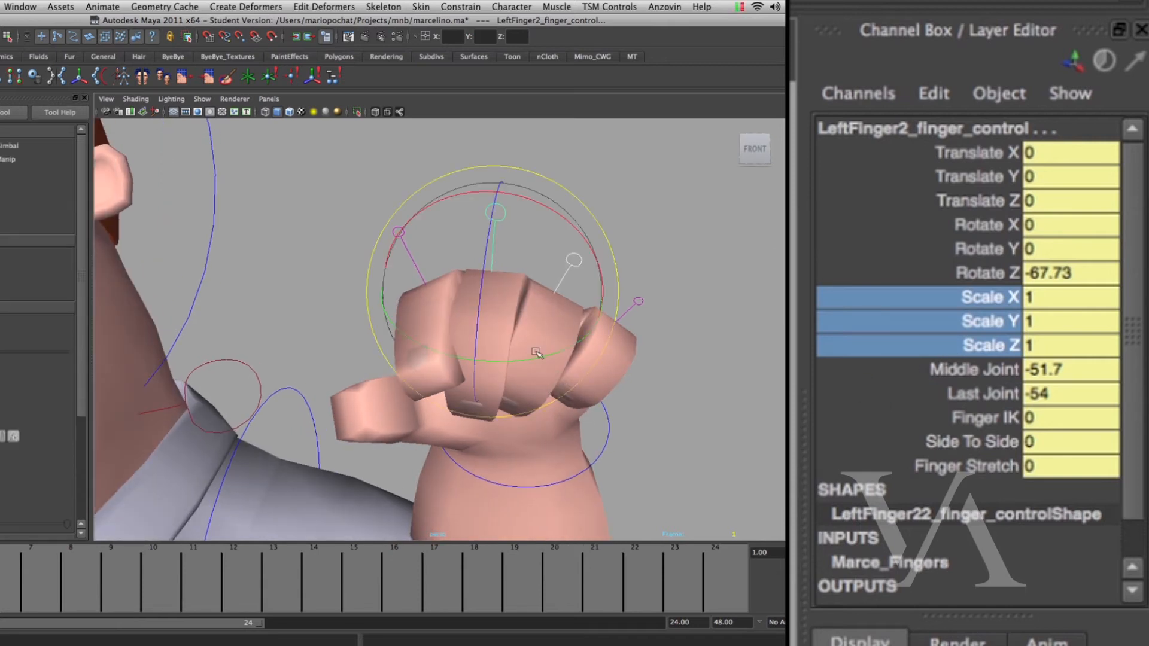
pyautogui.press('r')
pyautogui.moveTo(529, 336); pyautogui.dragTo(500, 312, button='middle')
pyautogui.press('q')
pyautogui.keyDown('alt'); pyautogui.moveTo(500, 312); pyautogui.dragTo(587, 409); pyautogui.keyUp('alt')
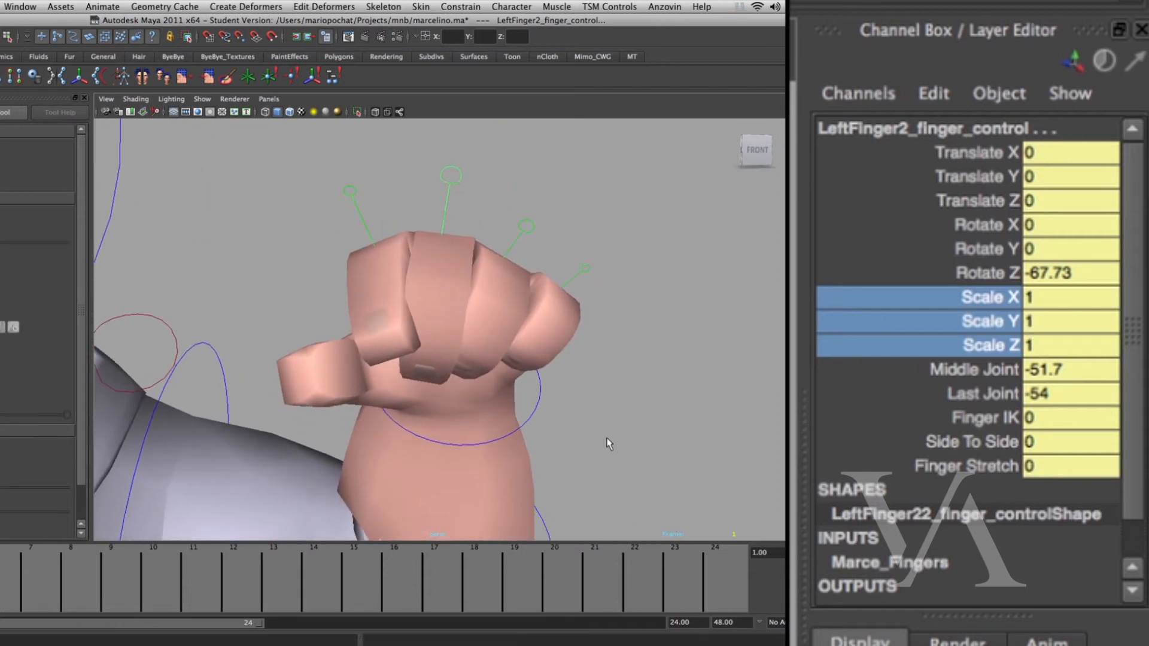
# Select the LeftFinger4 control and swing it sideways by setting Side To Side to about -7.9.
pyautogui.click(713, 269)
pyautogui.click(559, 279)
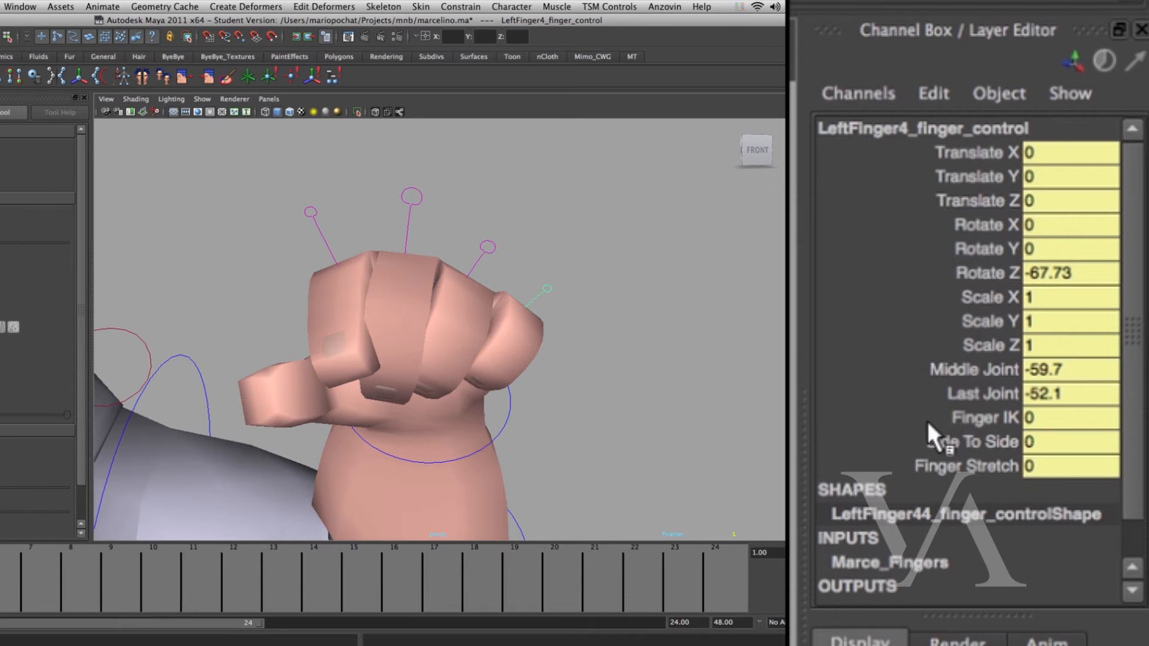
pyautogui.click(901, 443)
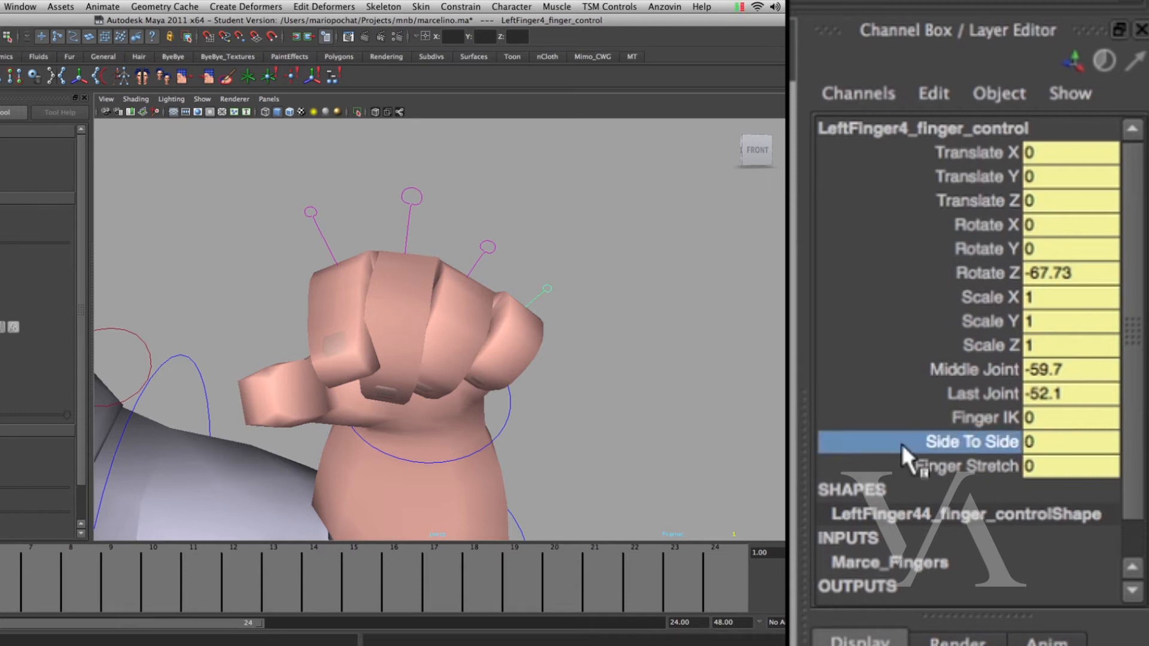
pyautogui.moveTo(557, 405); pyautogui.dragTo(362, 422, button='middle')
pyautogui.keyDown('alt'); pyautogui.moveTo(491, 429); pyautogui.dragTo(467, 390); pyautogui.keyUp('alt')
pyautogui.keyDown('alt'); pyautogui.moveTo(467, 390); pyautogui.dragTo(574, 389, button='right'); pyautogui.keyUp('alt')
pyautogui.moveTo(626, 410)
pyautogui.mouseDown(button='middle')
pyautogui.moveTo(541, 418)
pyautogui.moveTo(732, 435)
pyautogui.moveTo(527, 434)
pyautogui.moveTo(607, 419)
pyautogui.mouseUp(button='middle')
# Highlight the LeftFinger4 channels from Middle Joint to Finger Stretch and view the hand within the whole pose.
pyautogui.moveTo(952, 379); pyautogui.dragTo(932, 494)
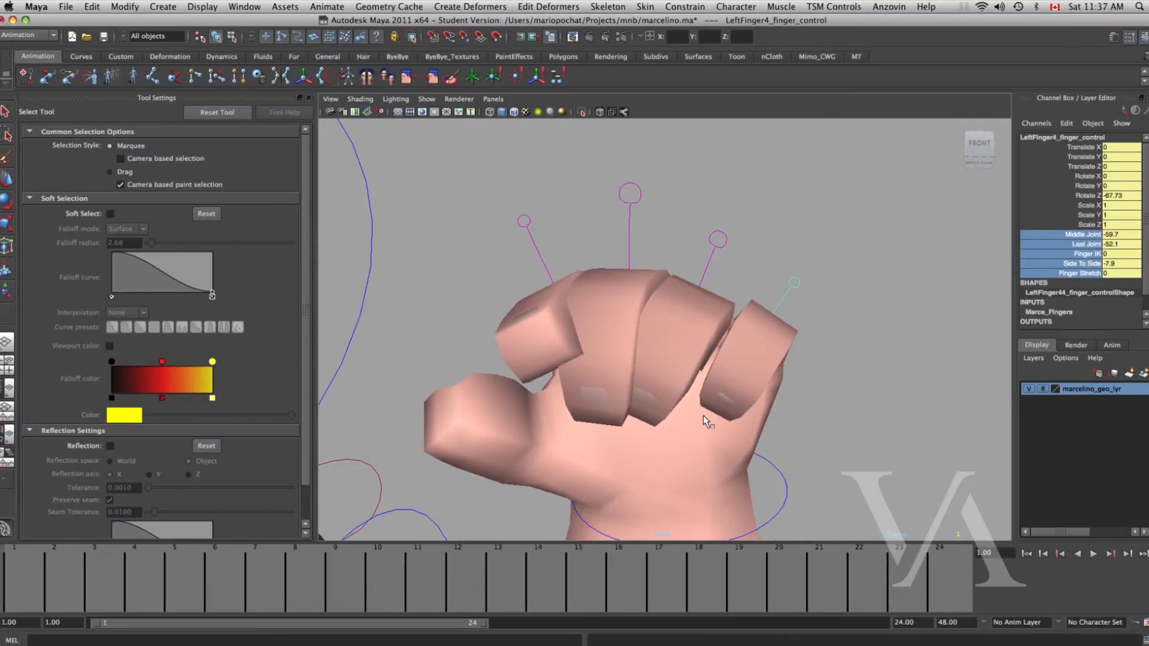
pyautogui.keyDown('alt'); pyautogui.moveTo(481, 417); pyautogui.dragTo(434, 409); pyautogui.keyUp('alt')
pyautogui.keyDown('alt'); pyautogui.moveTo(659, 409); pyautogui.dragTo(638, 306); pyautogui.keyUp('alt')
pyautogui.keyDown('alt'); pyautogui.moveTo(722, 345); pyautogui.dragTo(808, 326, button='middle'); pyautogui.keyUp('alt')
pyautogui.keyDown('alt'); pyautogui.moveTo(808, 325); pyautogui.dragTo(649, 389, button='right'); pyautogui.keyUp('alt')
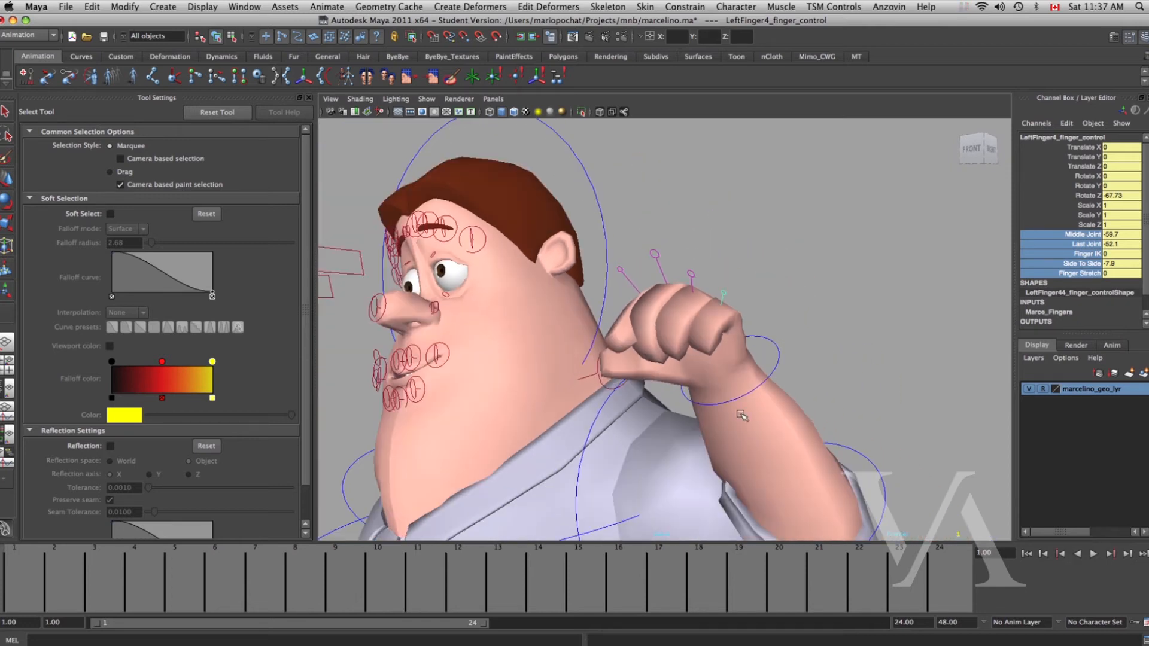
# Select the polygon sphere beside the character and highlight its Translate, Rotate, Scale and Visibility channels.
pyautogui.keyDown('alt'); pyautogui.moveTo(649, 389); pyautogui.dragTo(560, 190, button='middle'); pyautogui.keyUp('alt')
pyautogui.keyDown('alt'); pyautogui.moveTo(678, 475); pyautogui.dragTo(551, 331, button='middle'); pyautogui.keyUp('alt')
pyautogui.keyDown('alt'); pyautogui.moveTo(552, 331); pyautogui.dragTo(590, 338); pyautogui.keyUp('alt')
pyautogui.keyDown('alt'); pyautogui.moveTo(589, 338); pyautogui.dragTo(787, 434, button='right'); pyautogui.keyUp('alt')
pyautogui.keyDown('alt'); pyautogui.moveTo(787, 434); pyautogui.dragTo(669, 443, button='middle'); pyautogui.keyUp('alt')
pyautogui.keyDown('alt'); pyautogui.moveTo(669, 443); pyautogui.dragTo(688, 444); pyautogui.keyUp('alt')
pyautogui.keyDown('alt'); pyautogui.moveTo(689, 444); pyautogui.dragTo(698, 392, button='middle'); pyautogui.keyUp('alt')
pyautogui.click(698, 393)
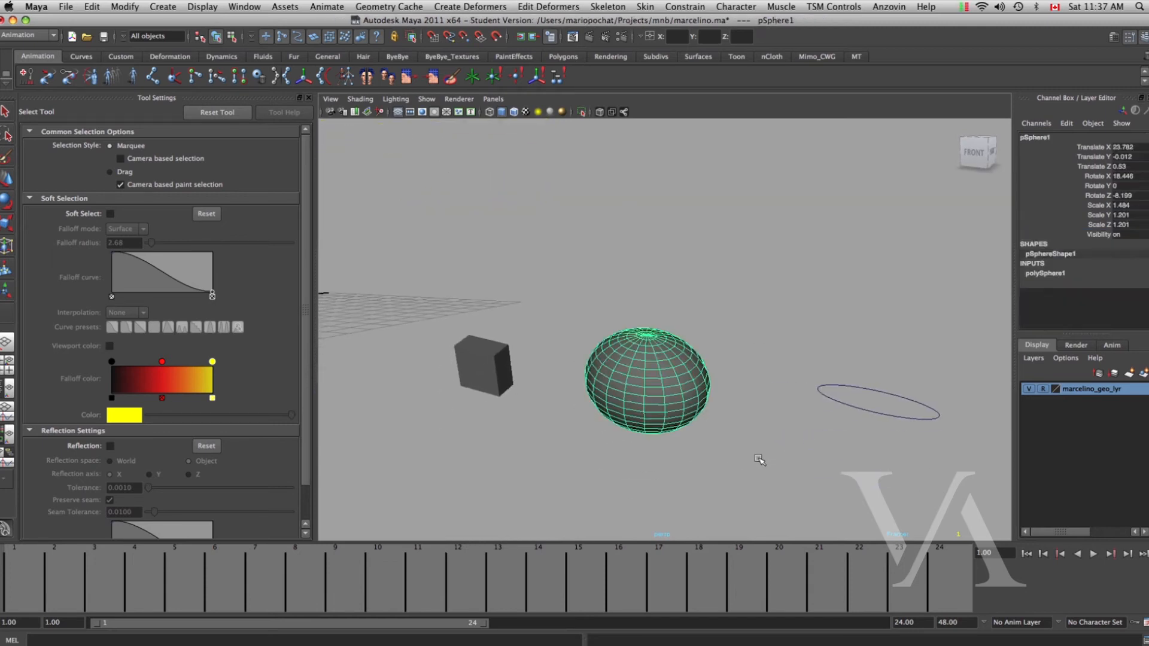
pyautogui.keyDown('alt'); pyautogui.moveTo(788, 390); pyautogui.dragTo(891, 395, button='right'); pyautogui.keyUp('alt')
pyautogui.moveTo(1044, 148); pyautogui.dragTo(1043, 225)
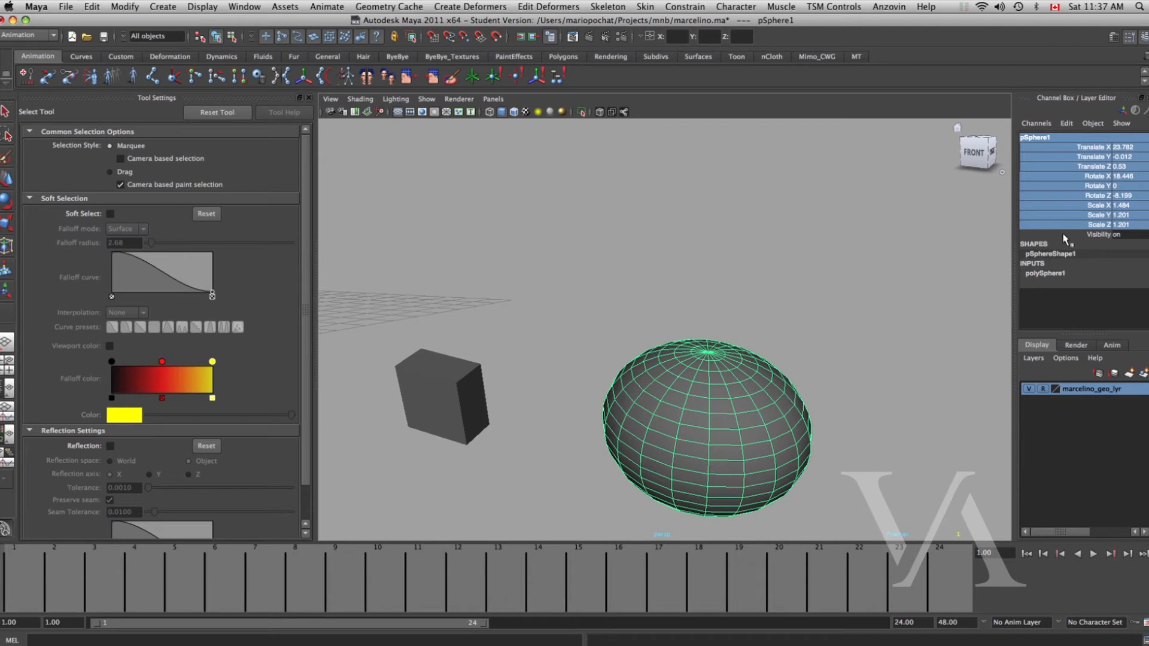
pyautogui.click(1062, 235)
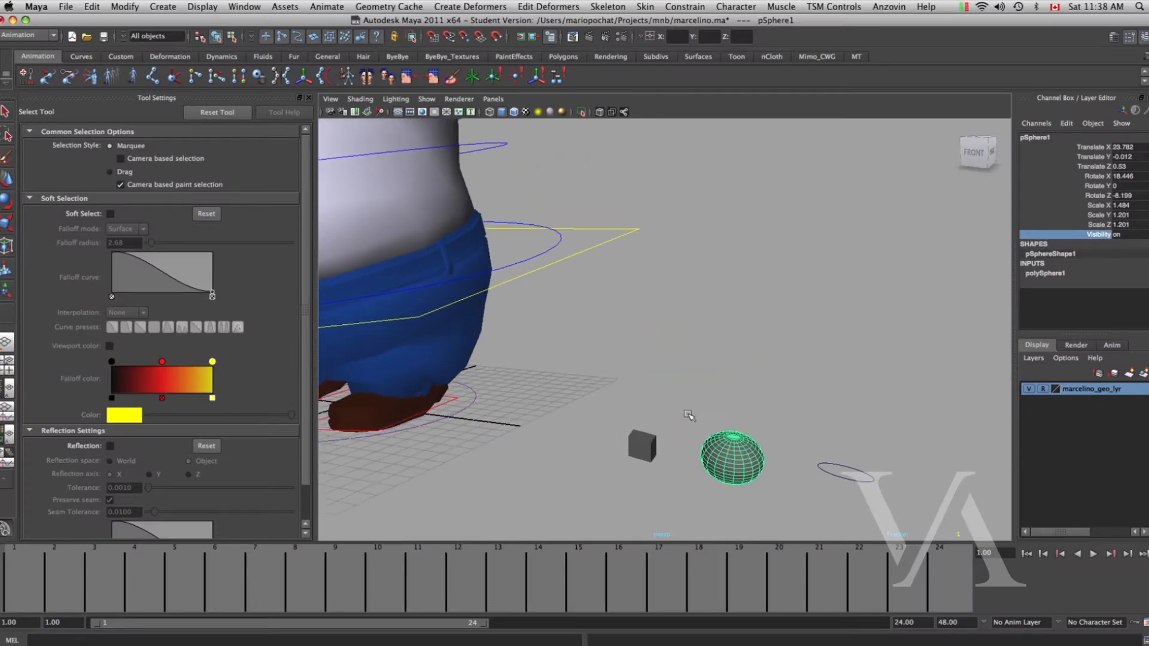
# Hide the sphere by setting its Visibility to 0, and show it again by setting it to 1.
pyautogui.keyDown('alt'); pyautogui.moveTo(671, 377); pyautogui.dragTo(677, 417, button='middle'); pyautogui.keyUp('alt')
pyautogui.keyDown('alt'); pyautogui.moveTo(619, 317); pyautogui.dragTo(669, 469, button='middle'); pyautogui.keyUp('alt')
pyautogui.keyDown('alt'); pyautogui.moveTo(671, 344); pyautogui.dragTo(627, 172, button='middle'); pyautogui.keyUp('alt')
pyautogui.keyDown('alt'); pyautogui.moveTo(724, 412); pyautogui.dragTo(639, 298, button='middle'); pyautogui.keyUp('alt')
pyautogui.keyDown('alt'); pyautogui.moveTo(693, 352); pyautogui.dragTo(888, 397, button='right'); pyautogui.keyUp('alt')
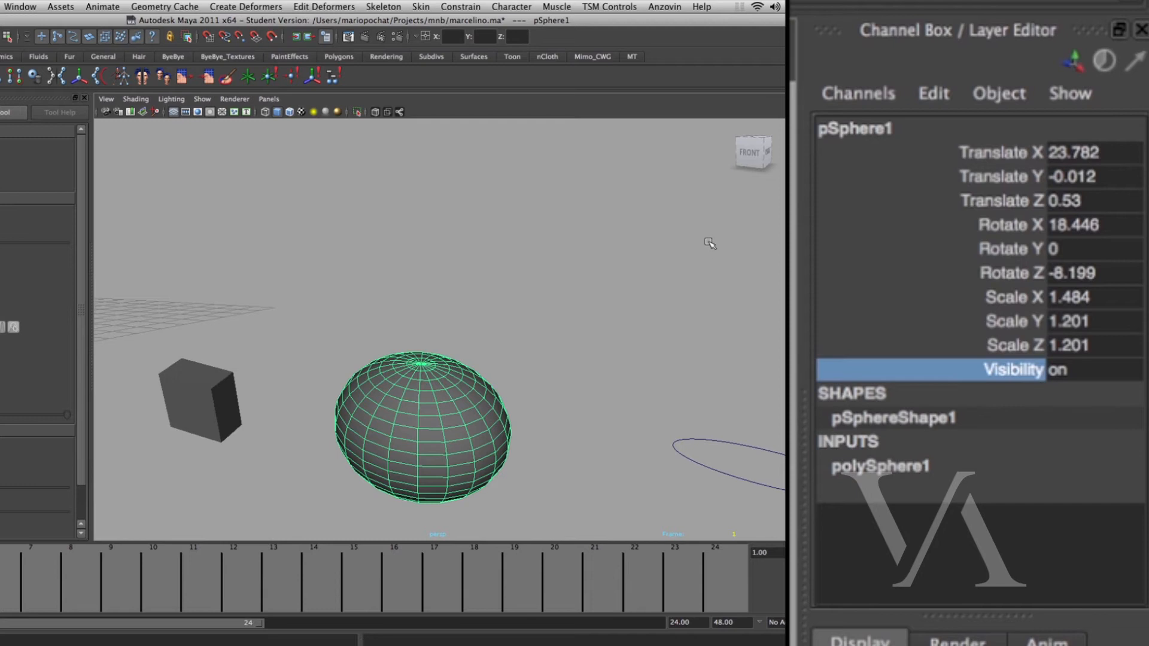
pyautogui.keyDown('alt'); pyautogui.moveTo(465, 401); pyautogui.dragTo(441, 353, button='middle'); pyautogui.keyUp('alt')
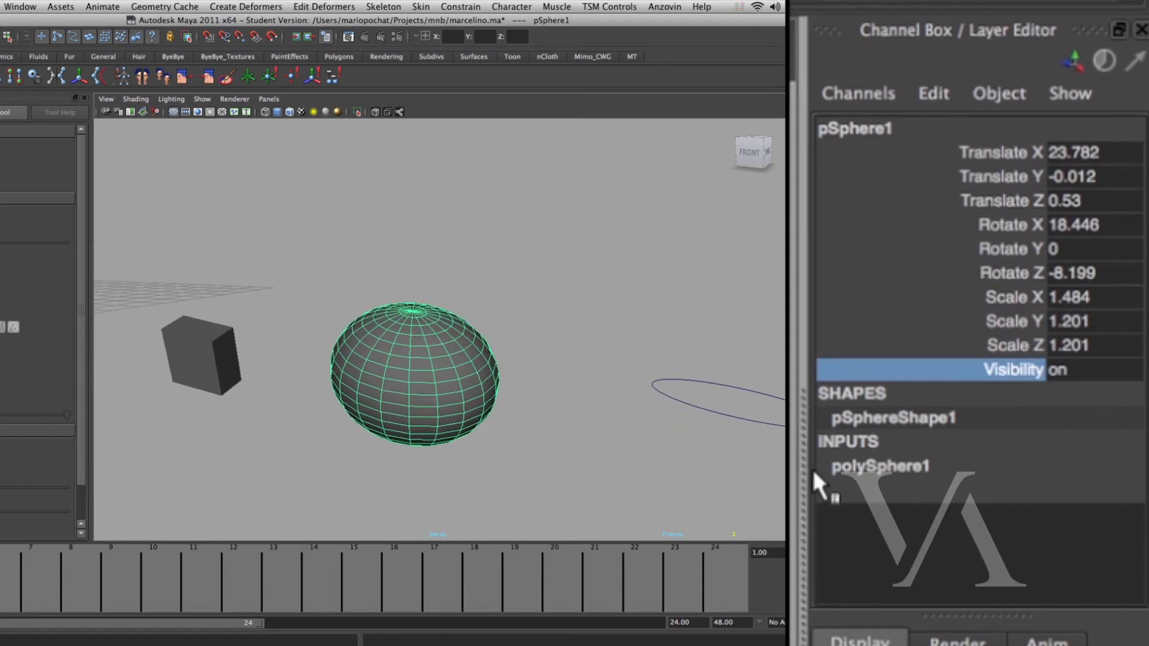
pyautogui.click(1079, 372)
pyautogui.write('0')
pyautogui.press('Return')
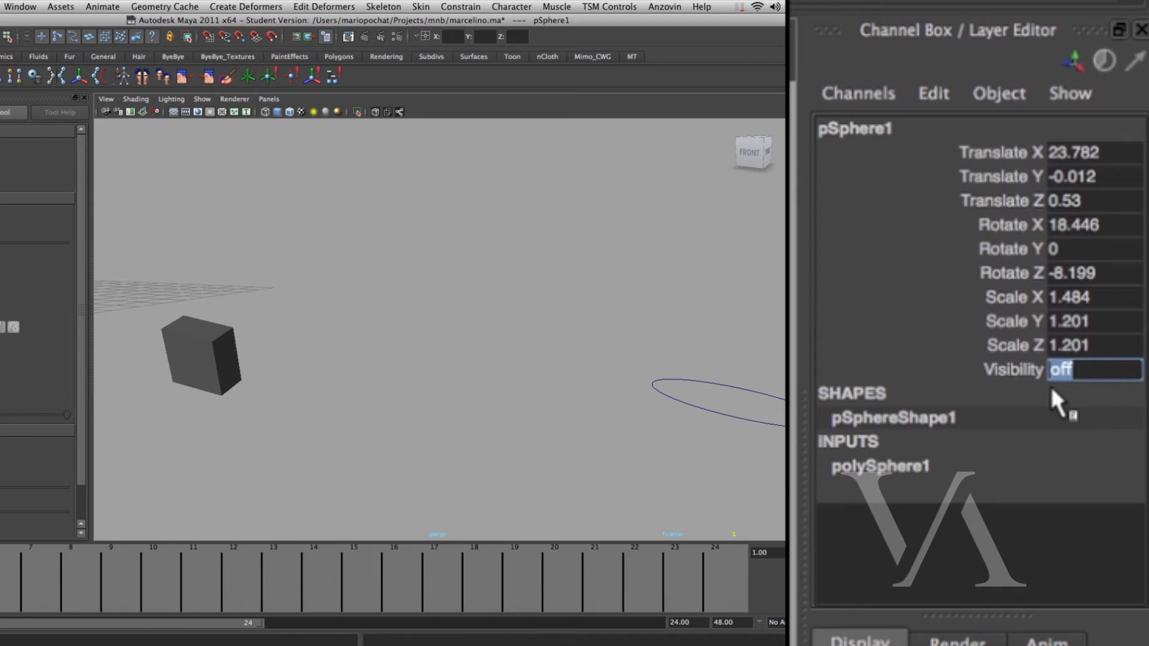
pyautogui.write('1')
pyautogui.press('Return')
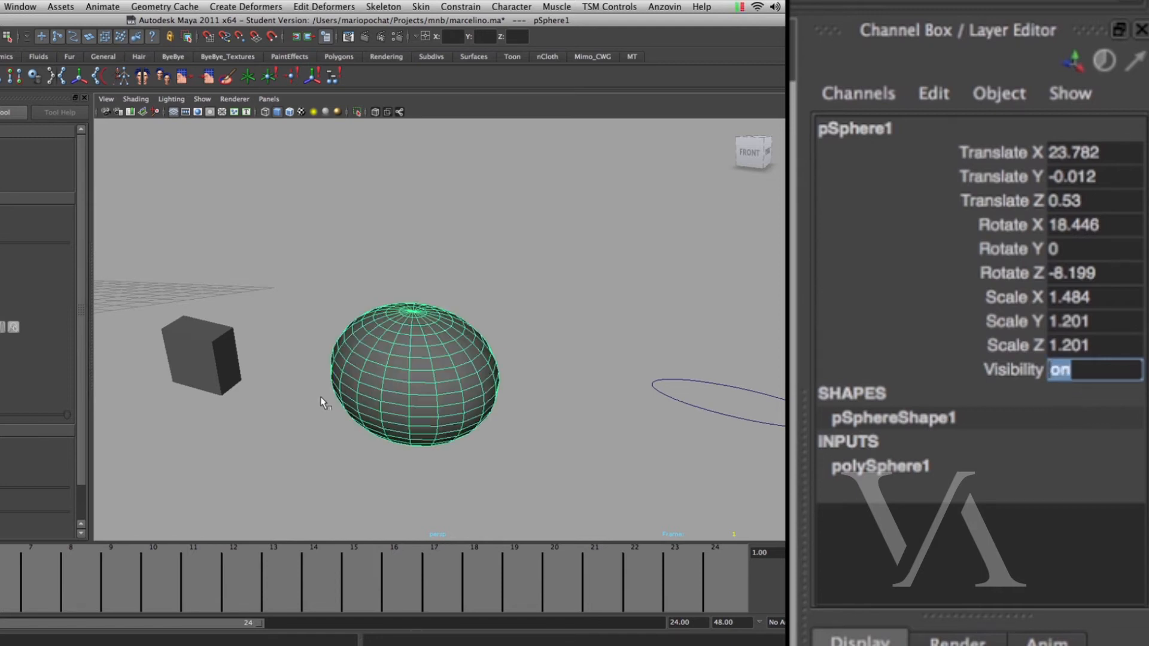
# Switch the sphere's Visibility to off and back to on using words instead of numbers.
pyautogui.write('o')
pyautogui.press('Return')
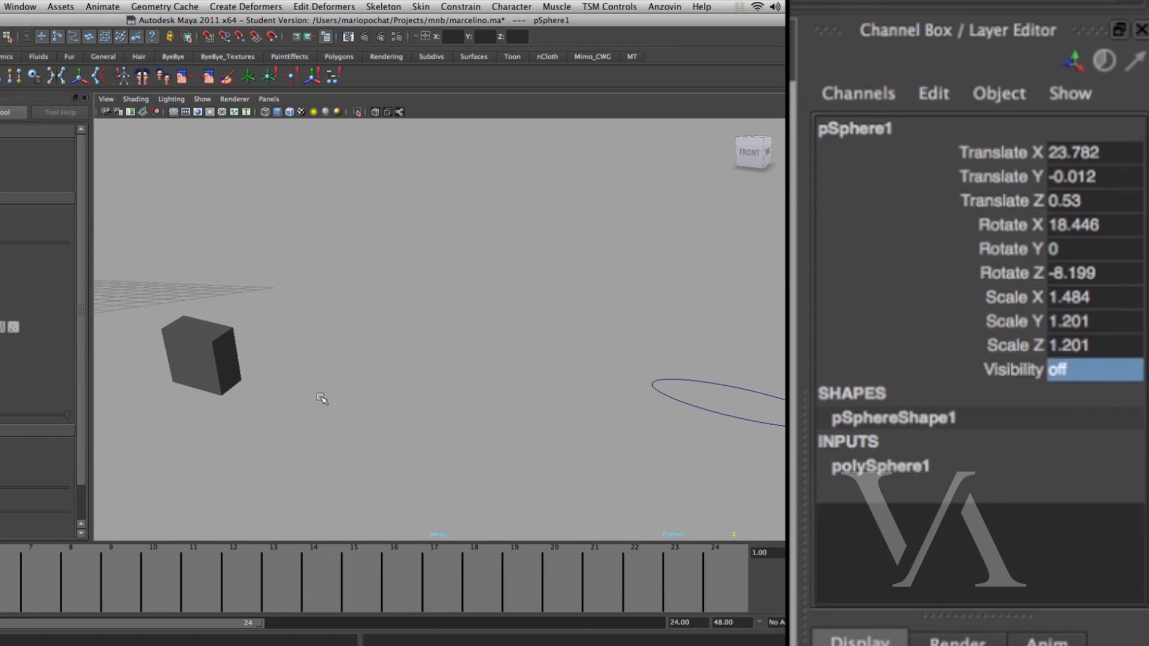
pyautogui.click(1055, 373)
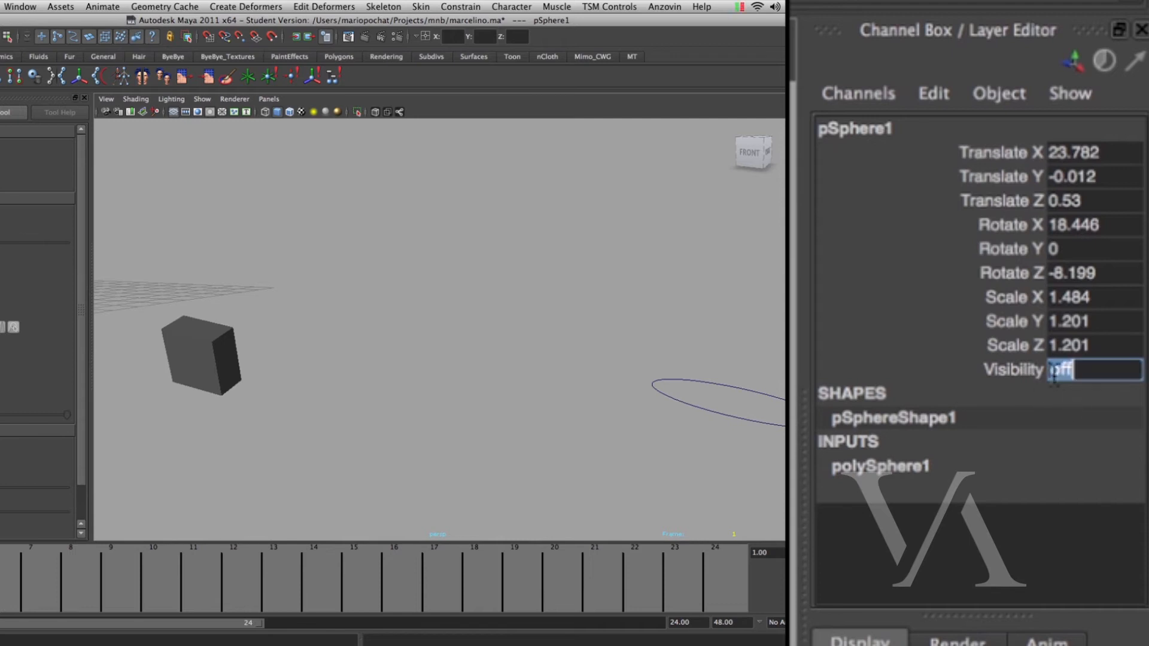
pyautogui.write('on')
pyautogui.press('Return')
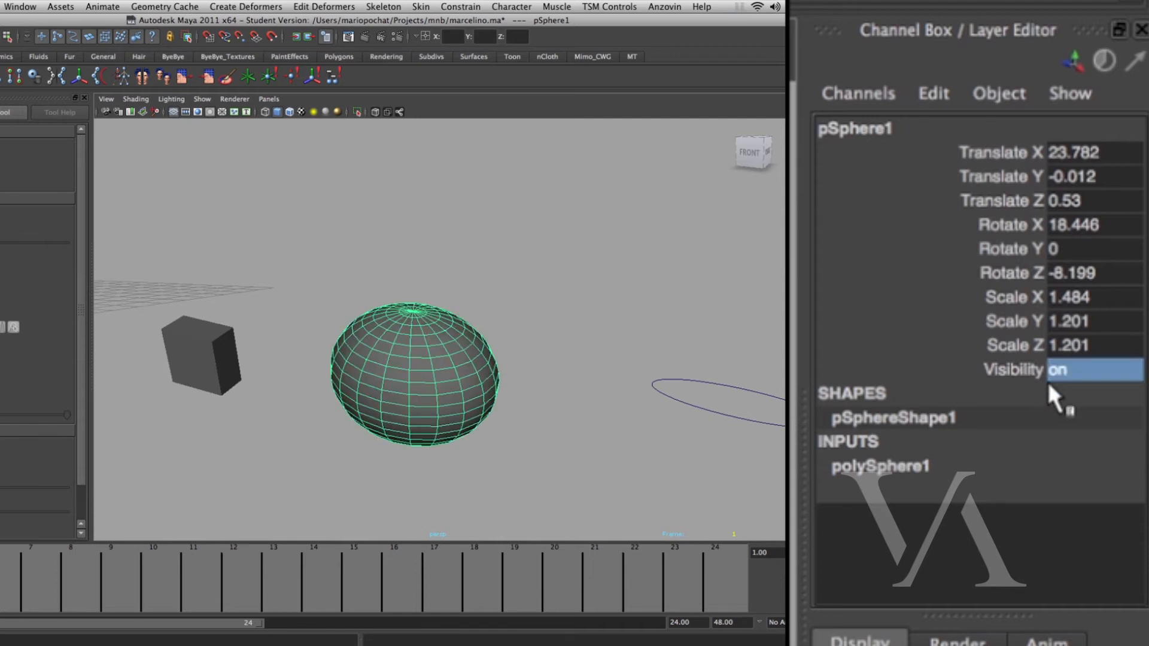
# Select the cube, sphere and circle together, hide them with Visibility 0, and show them again with 1.
pyautogui.scroll(-2, 470, 409)
pyautogui.moveTo(308, 322); pyautogui.dragTo(695, 438)
pyautogui.keyDown('alt'); pyautogui.moveTo(691, 317); pyautogui.dragTo(670, 328, button='middle'); pyautogui.keyUp('alt')
pyautogui.click(1094, 373)
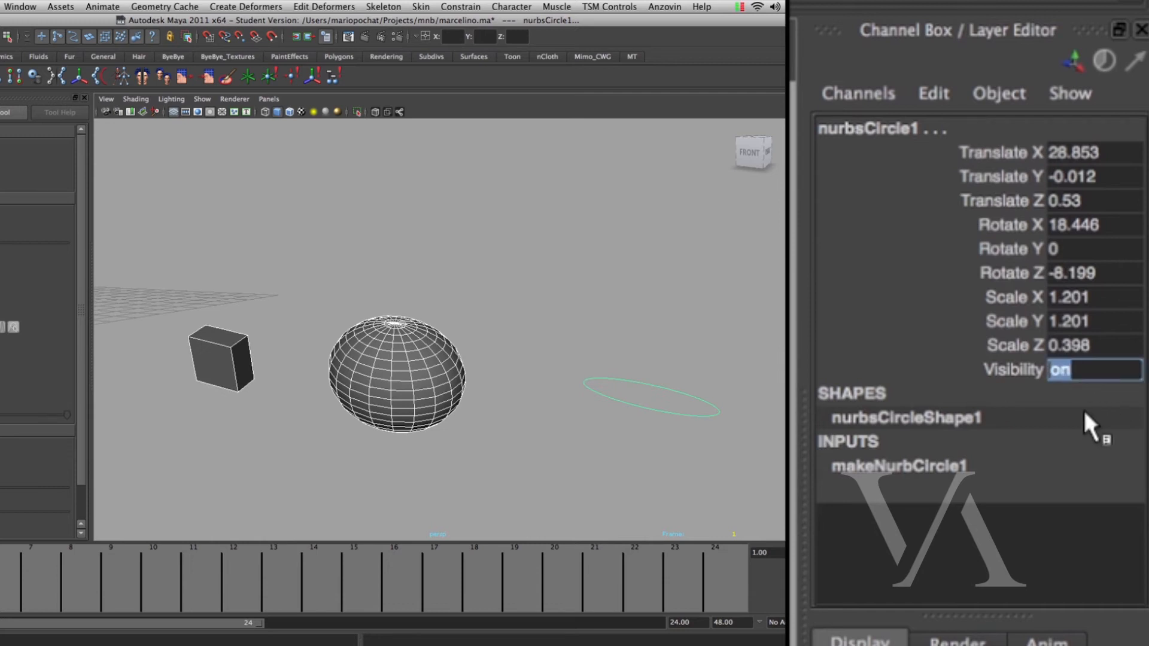
pyautogui.write('0')
pyautogui.press('Return')
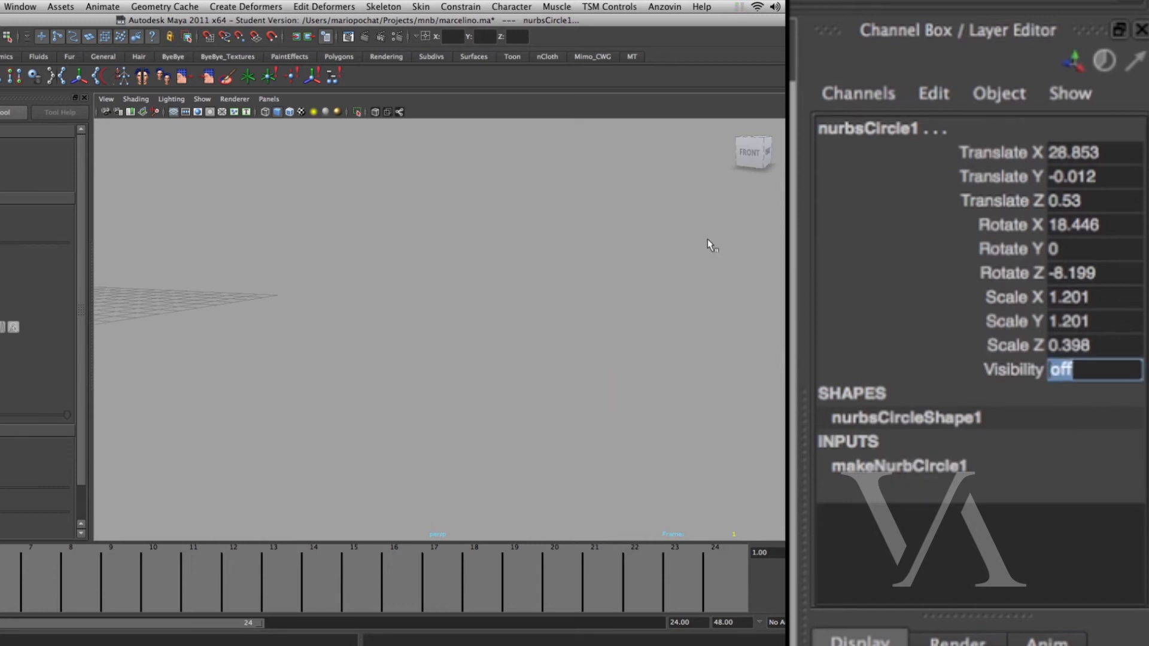
pyautogui.write('1')
pyautogui.press('Return')
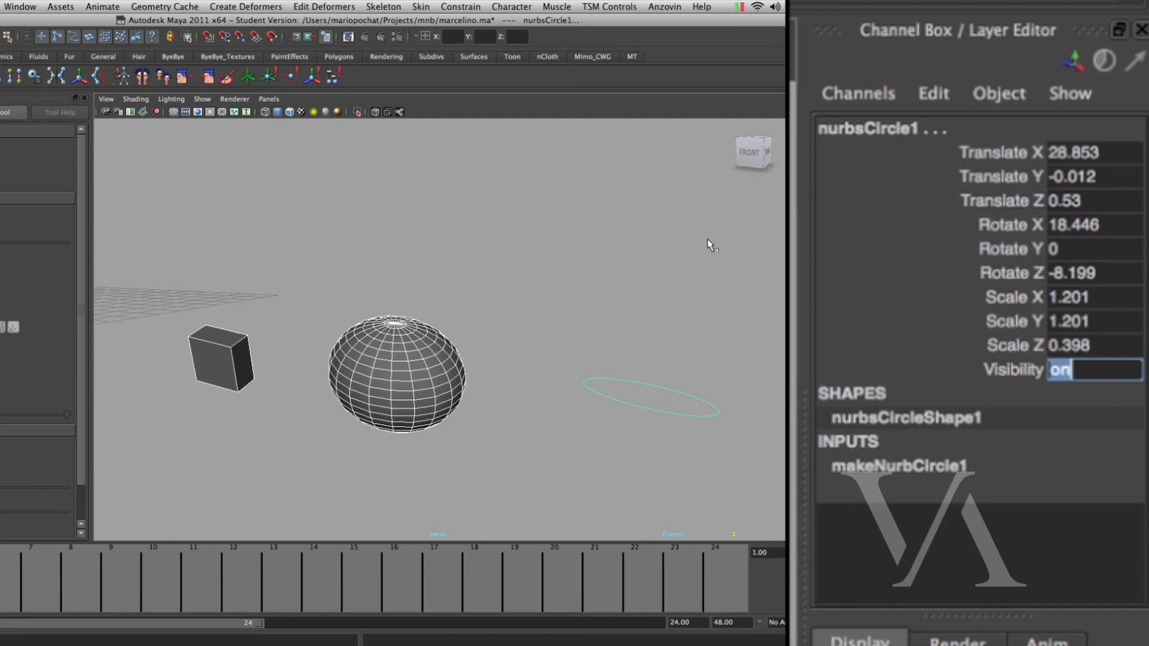
# Select the LeftArm_Hand control at the character's left wrist and look through its full list of channels.
pyautogui.click(509, 381)
pyautogui.keyDown('alt'); pyautogui.moveTo(506, 383); pyautogui.dragTo(352, 405, button='right'); pyautogui.keyUp('alt')
pyautogui.keyDown('alt'); pyautogui.moveTo(377, 383); pyautogui.dragTo(455, 433, button='middle'); pyautogui.keyUp('alt')
pyautogui.keyDown('alt'); pyautogui.moveTo(363, 319); pyautogui.dragTo(469, 485, button='middle'); pyautogui.keyUp('alt')
pyautogui.keyDown('alt'); pyautogui.moveTo(340, 233); pyautogui.dragTo(411, 510, button='middle'); pyautogui.keyUp('alt')
pyautogui.keyDown('alt'); pyautogui.moveTo(305, 269); pyautogui.dragTo(473, 446, button='middle'); pyautogui.keyUp('alt')
pyautogui.keyDown('alt'); pyautogui.moveTo(401, 413); pyautogui.dragTo(511, 423, button='right'); pyautogui.keyUp('alt')
pyautogui.moveTo(448, 338); pyautogui.dragTo(450, 339)
pyautogui.keyDown('alt'); pyautogui.moveTo(542, 338); pyautogui.dragTo(649, 343); pyautogui.keyUp('alt')
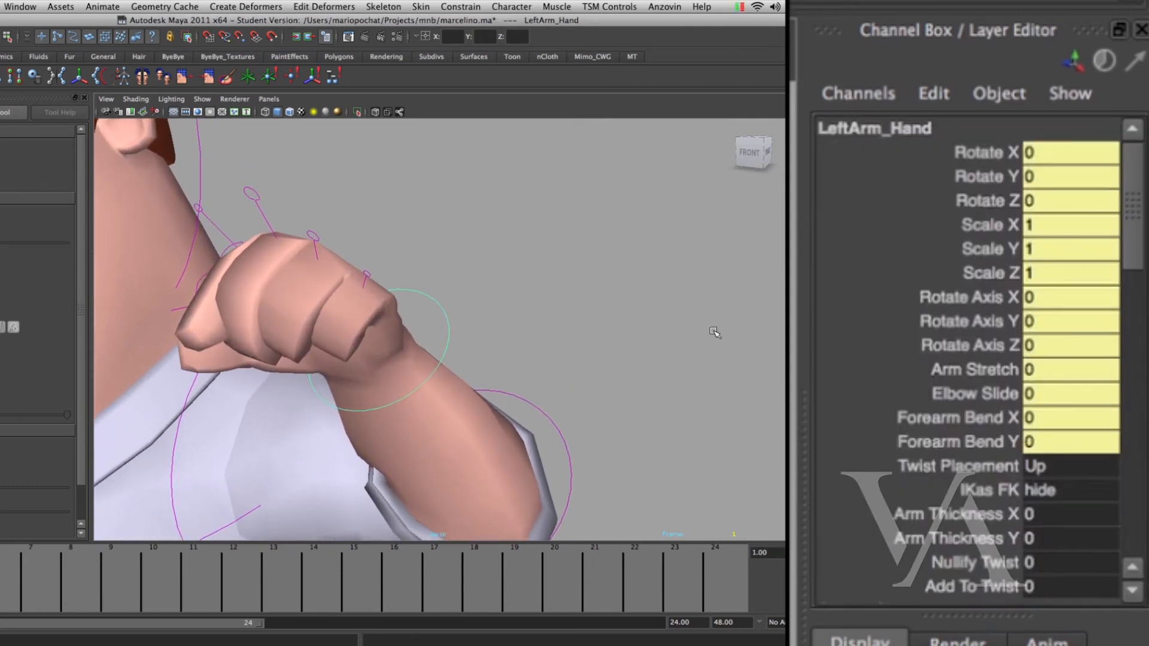
pyautogui.scroll(-1, 1137, 275)
pyautogui.moveTo(1138, 275); pyautogui.dragTo(1137, 299)
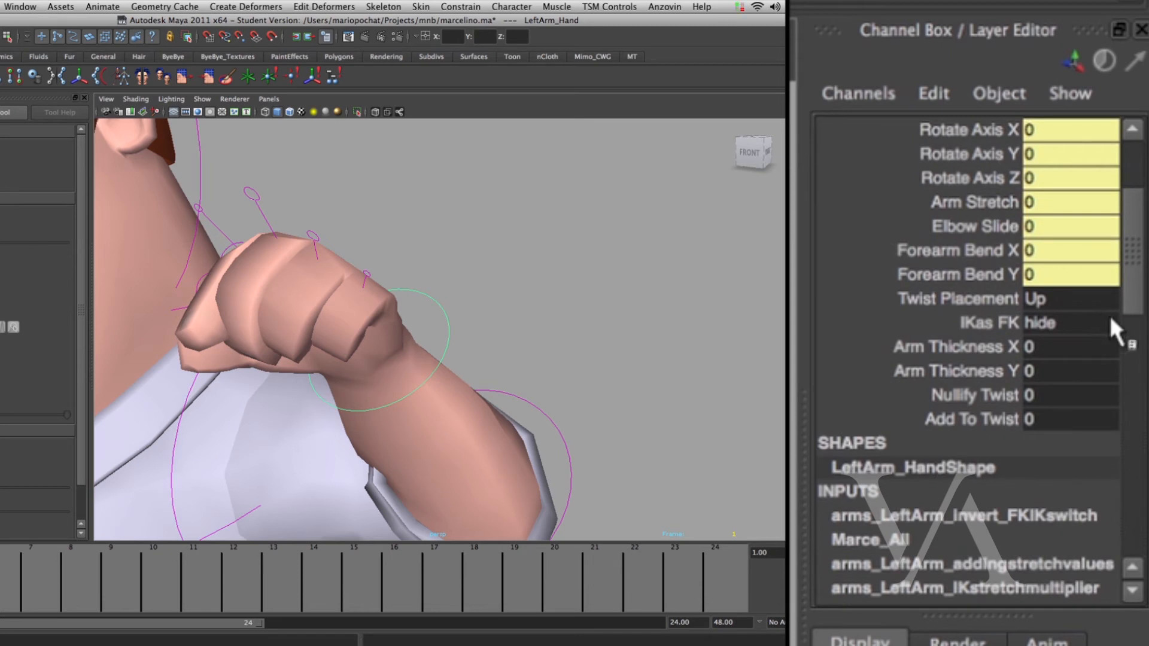
pyautogui.moveTo(1139, 271); pyautogui.dragTo(1137, 183)
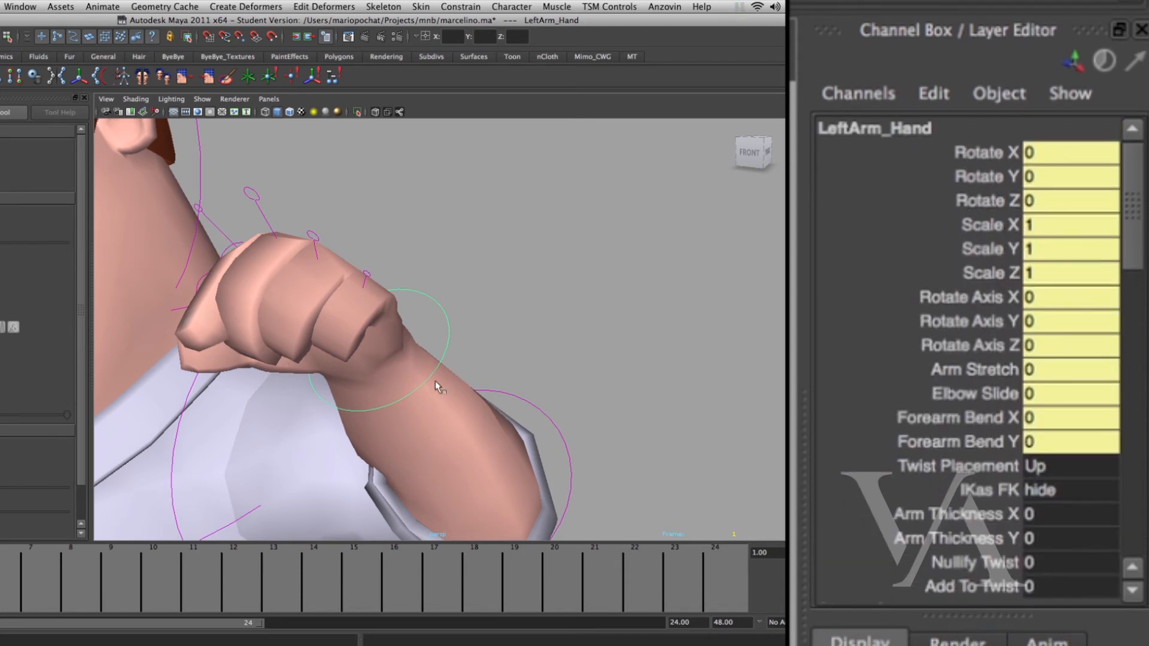
# Select the LeftArm_Lower_Arm control at the character's left elbow and highlight its Rotate Y channel.
pyautogui.keyDown('alt'); pyautogui.moveTo(435, 383); pyautogui.dragTo(257, 336, button='right'); pyautogui.keyUp('alt')
pyautogui.keyDown('alt'); pyautogui.moveTo(256, 336); pyautogui.dragTo(411, 344, button='middle'); pyautogui.keyUp('alt')
pyautogui.keyDown('alt'); pyautogui.moveTo(411, 344); pyautogui.dragTo(416, 371); pyautogui.keyUp('alt')
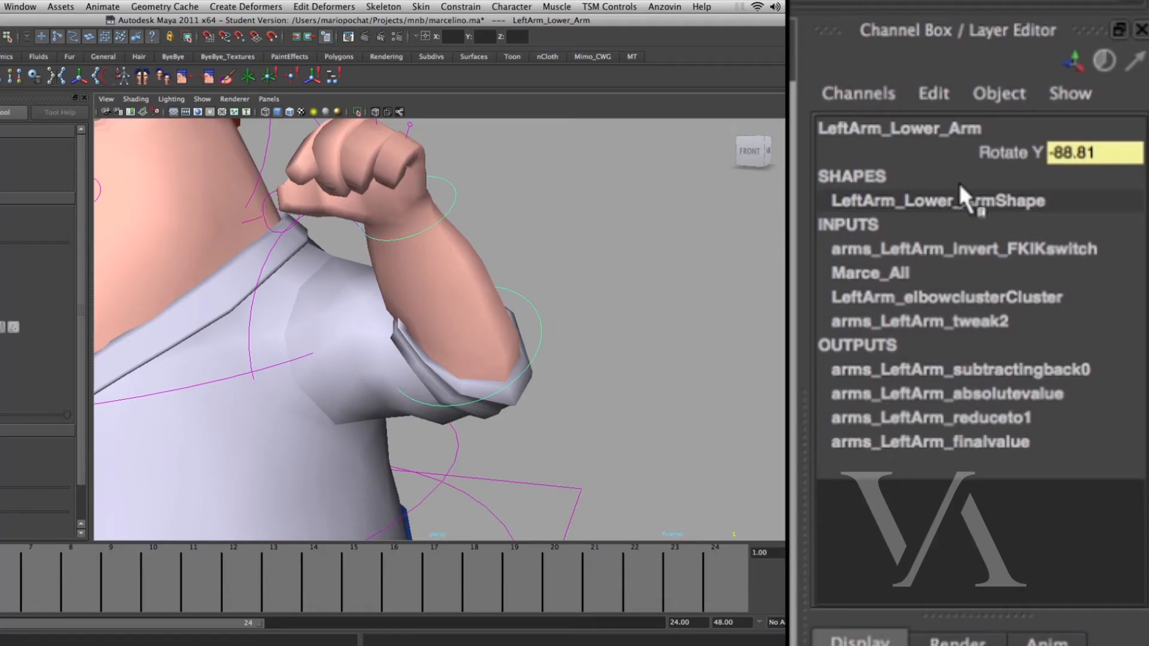
pyautogui.click(964, 154)
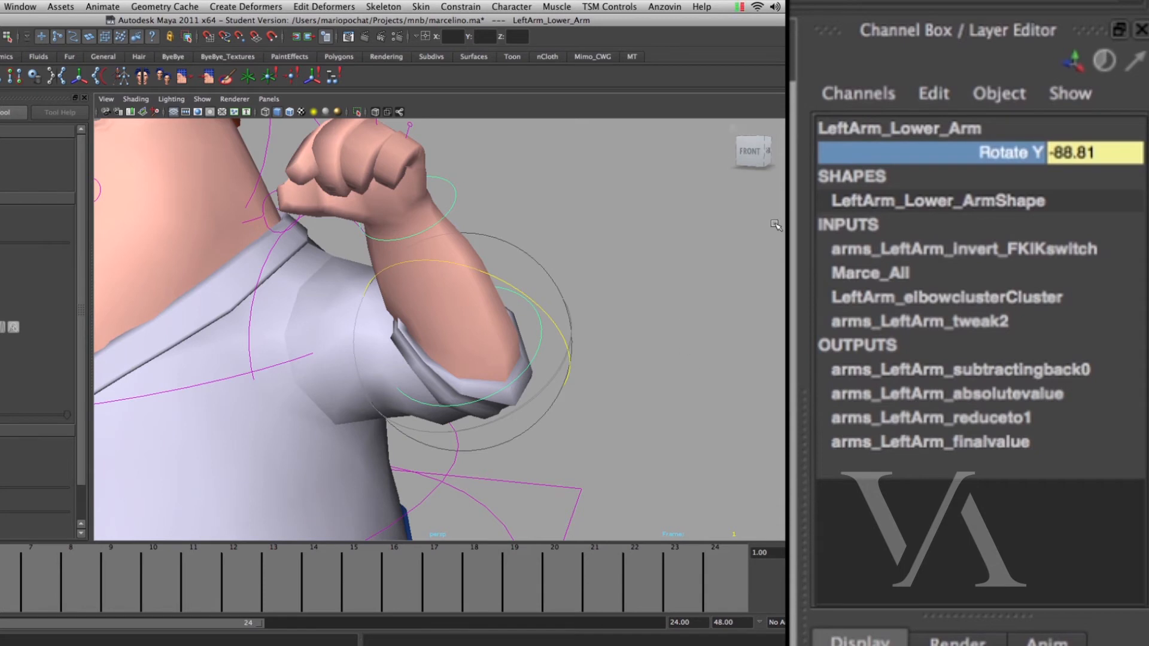
pyautogui.keyDown('alt'); pyautogui.moveTo(619, 365); pyautogui.dragTo(624, 305, button='middle'); pyautogui.keyUp('alt')
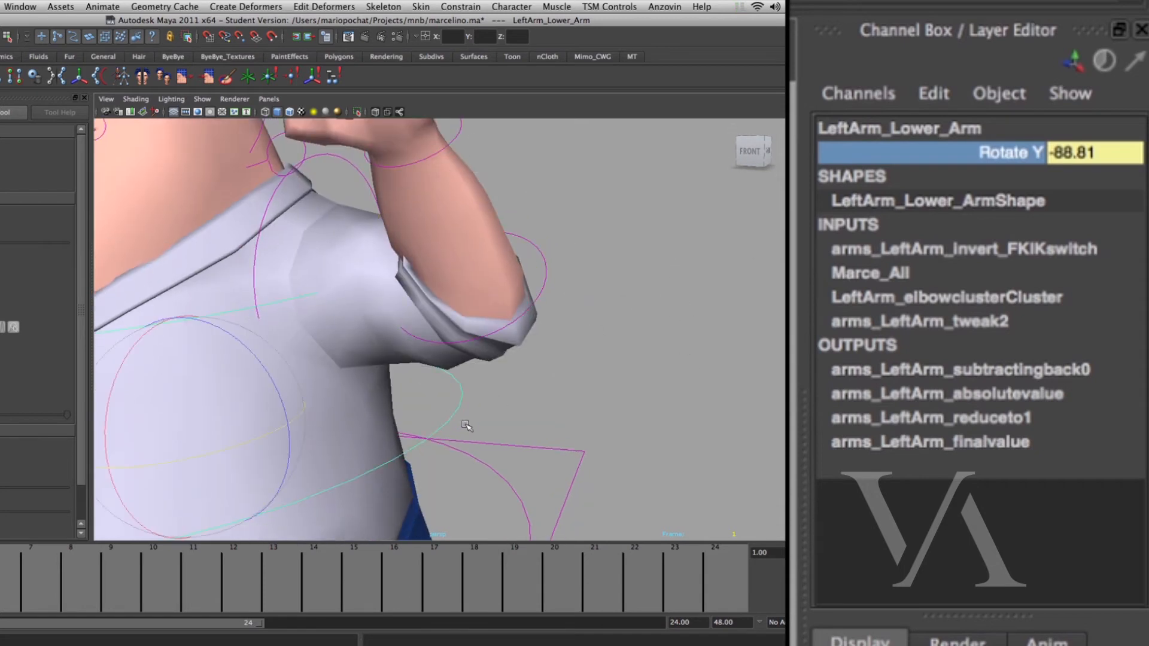
# Select the Spine_Middle_FK control around the torso and highlight its Translate, Rotate and Scale channels.
pyautogui.click(454, 421)
pyautogui.keyDown('alt'); pyautogui.moveTo(536, 405); pyautogui.dragTo(521, 382, button='right'); pyautogui.keyUp('alt')
pyautogui.keyDown('alt'); pyautogui.moveTo(521, 382); pyautogui.dragTo(624, 338, button='middle'); pyautogui.keyUp('alt')
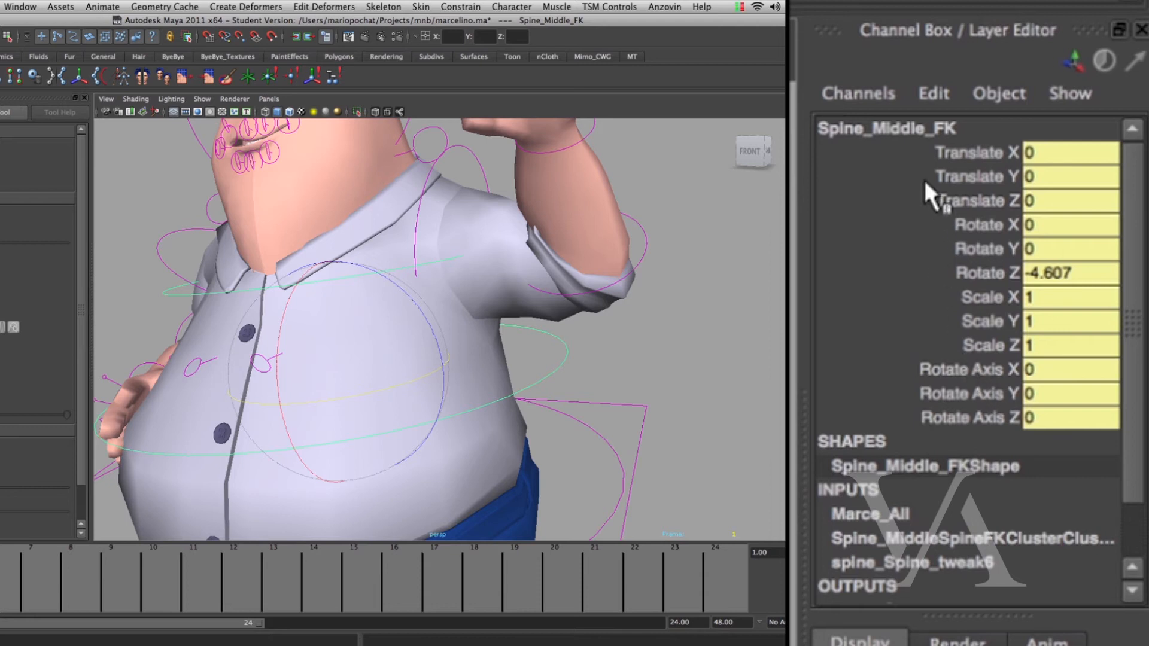
pyautogui.moveTo(914, 150); pyautogui.dragTo(919, 348)
# Select the Upper_Body control around the character's waist and set its Display channel to Proxy Overlay.
pyautogui.keyDown('alt'); pyautogui.moveTo(624, 383); pyautogui.dragTo(615, 275, button='middle'); pyautogui.keyUp('alt')
pyautogui.click(635, 334)
pyautogui.keyDown('alt'); pyautogui.moveTo(635, 333); pyautogui.dragTo(633, 249, button='middle'); pyautogui.keyUp('alt')
pyautogui.moveTo(1130, 380); pyautogui.dragTo(1130, 383)
pyautogui.click(961, 364)
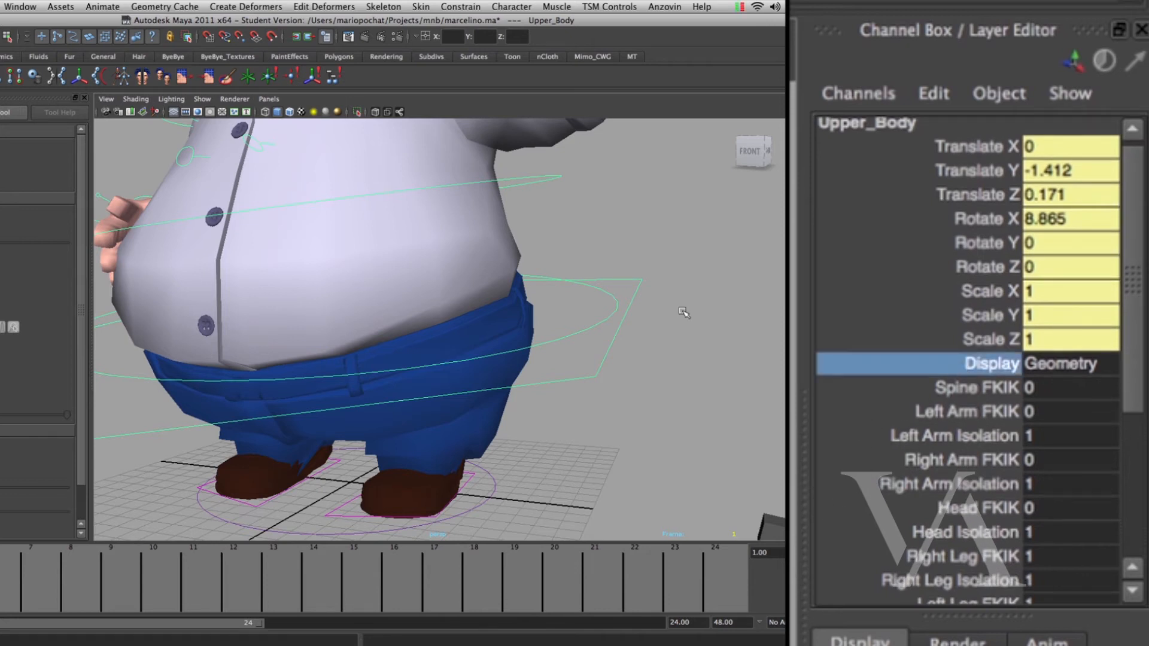
pyautogui.keyDown('alt'); pyautogui.moveTo(593, 346); pyautogui.dragTo(605, 335, button='middle'); pyautogui.keyUp('alt')
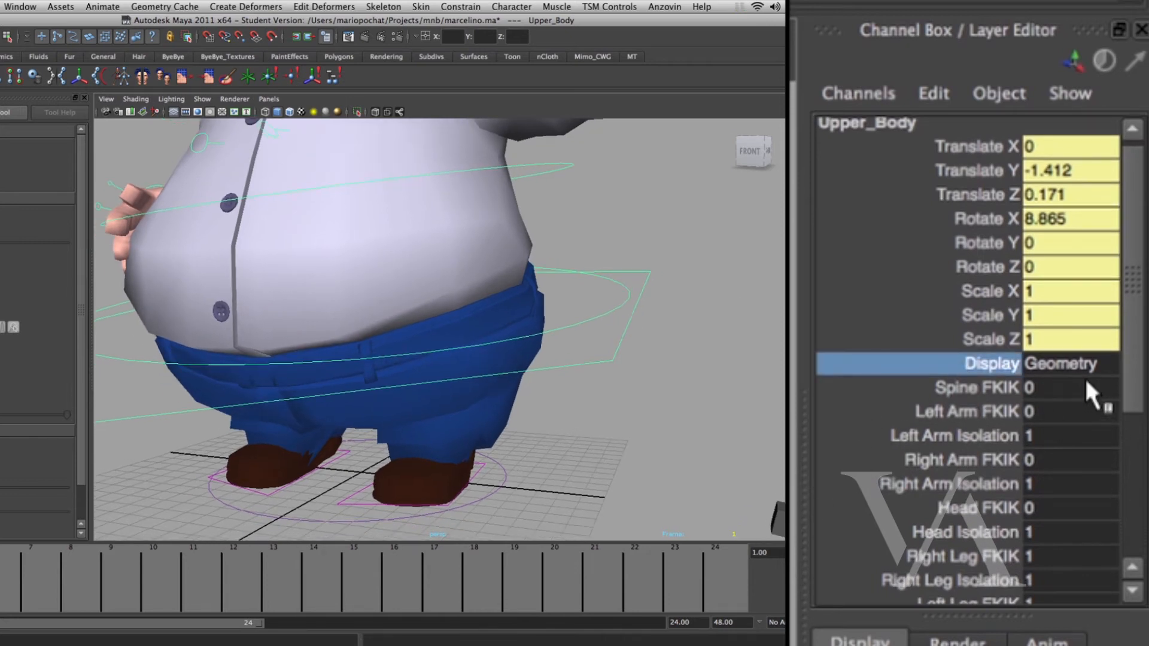
pyautogui.click(1112, 362)
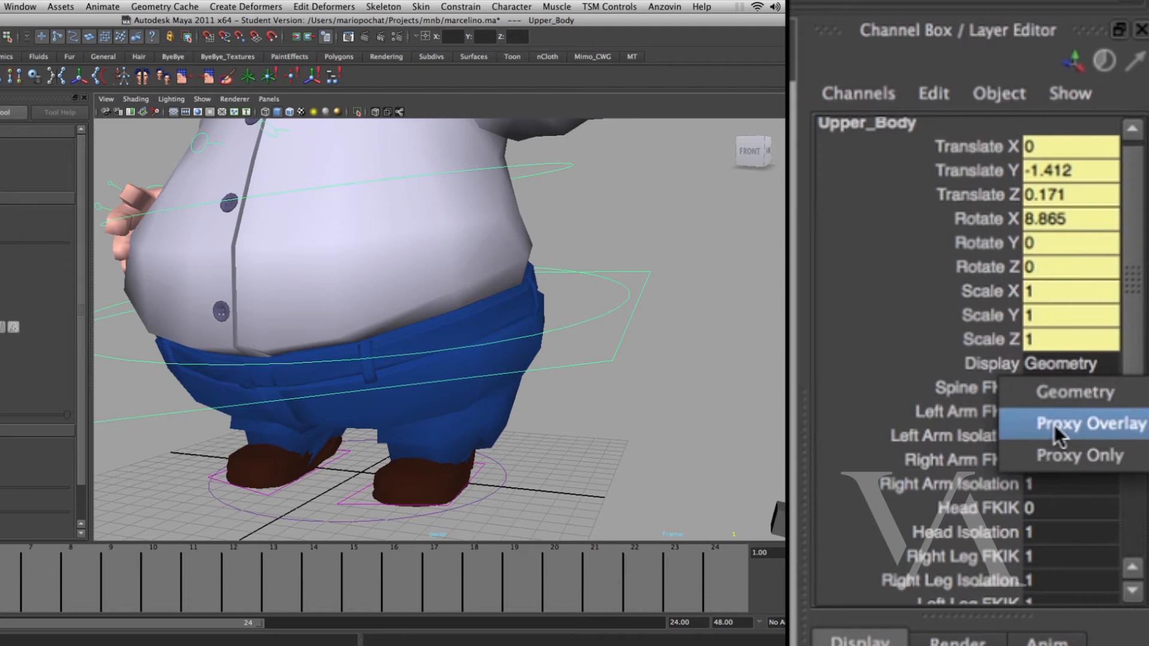
pyautogui.click(1056, 426)
pyautogui.keyDown('alt'); pyautogui.moveTo(600, 399); pyautogui.dragTo(462, 390, button='right'); pyautogui.keyUp('alt')
pyautogui.keyDown('alt'); pyautogui.moveTo(462, 390); pyautogui.dragTo(454, 421, button='middle'); pyautogui.keyUp('alt')
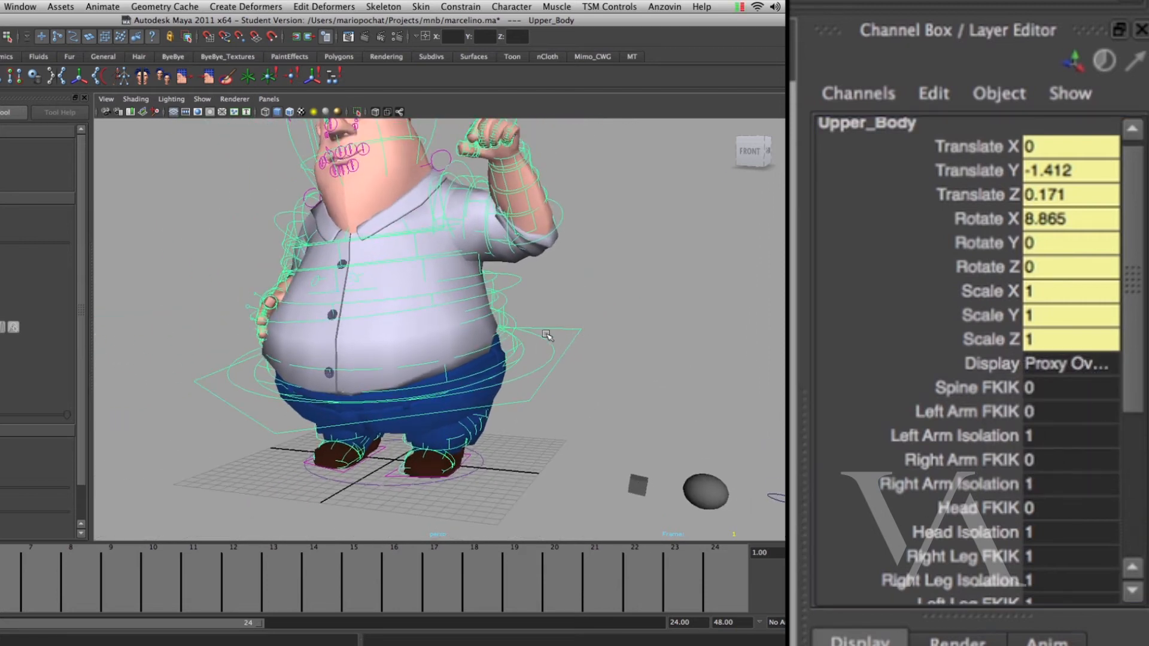
pyautogui.keyDown('alt'); pyautogui.moveTo(546, 334); pyautogui.dragTo(489, 331); pyautogui.keyUp('alt')
pyautogui.keyDown('alt'); pyautogui.moveTo(489, 330); pyautogui.dragTo(544, 338, button='right'); pyautogui.keyUp('alt')
pyautogui.moveTo(529, 294)
pyautogui.keyDown('alt'); pyautogui.mouseDown()
pyautogui.moveTo(508, 295)
pyautogui.moveTo(551, 297)
pyautogui.mouseUp(); pyautogui.keyUp('alt')
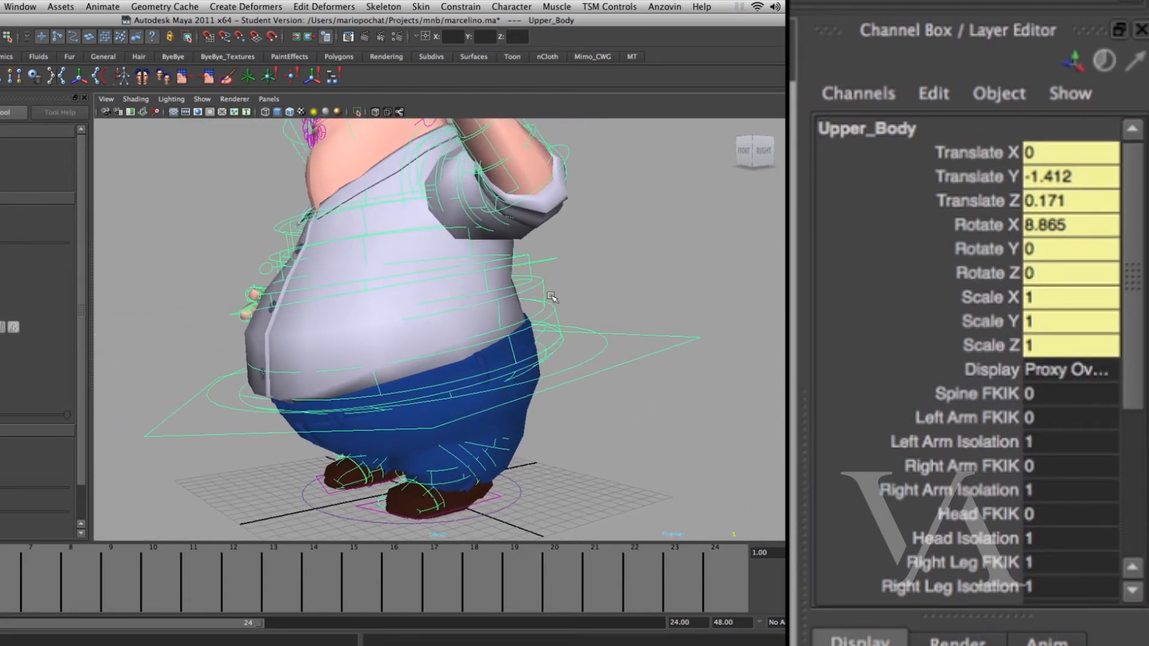
# Switch the Upper_Body control's Display channel to Proxy Only and back to Geometry.
pyautogui.click(1066, 370)
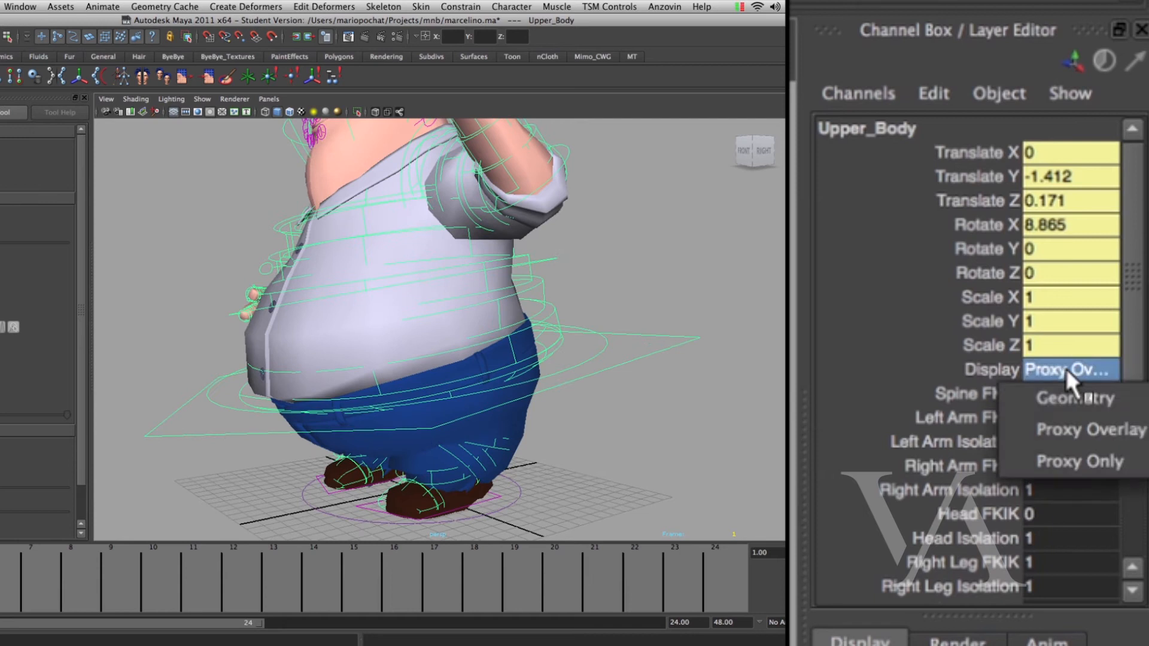
pyautogui.click(1060, 462)
pyautogui.keyDown('alt'); pyautogui.moveTo(510, 417); pyautogui.dragTo(440, 430); pyautogui.keyUp('alt')
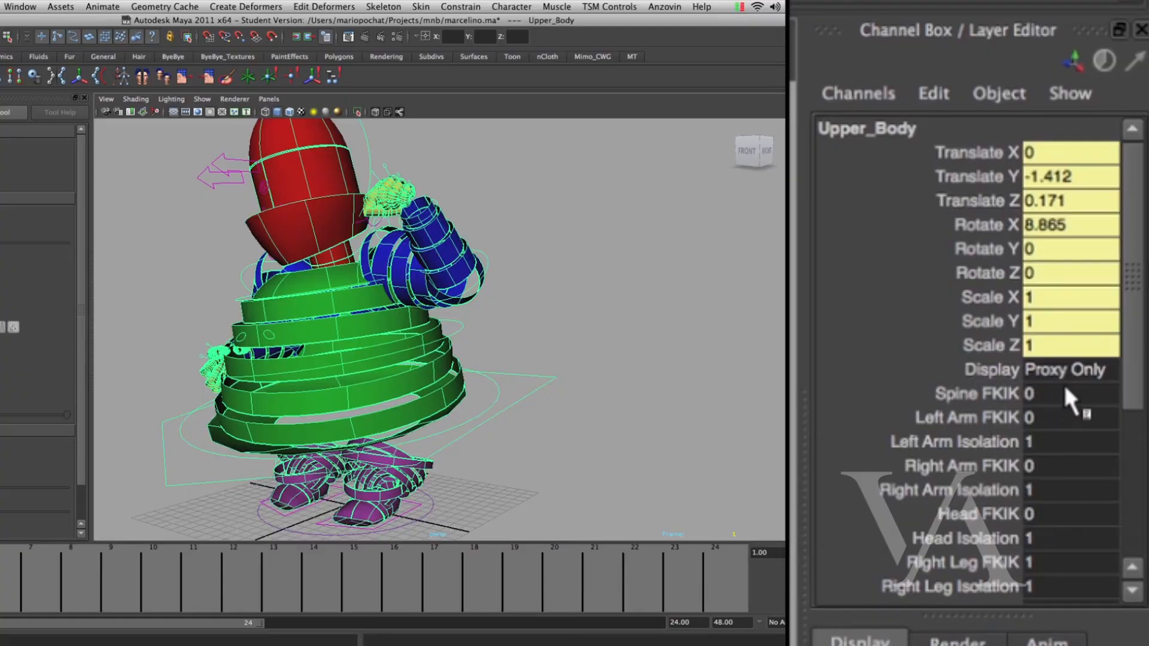
pyautogui.click(1071, 370)
pyautogui.click(1104, 399)
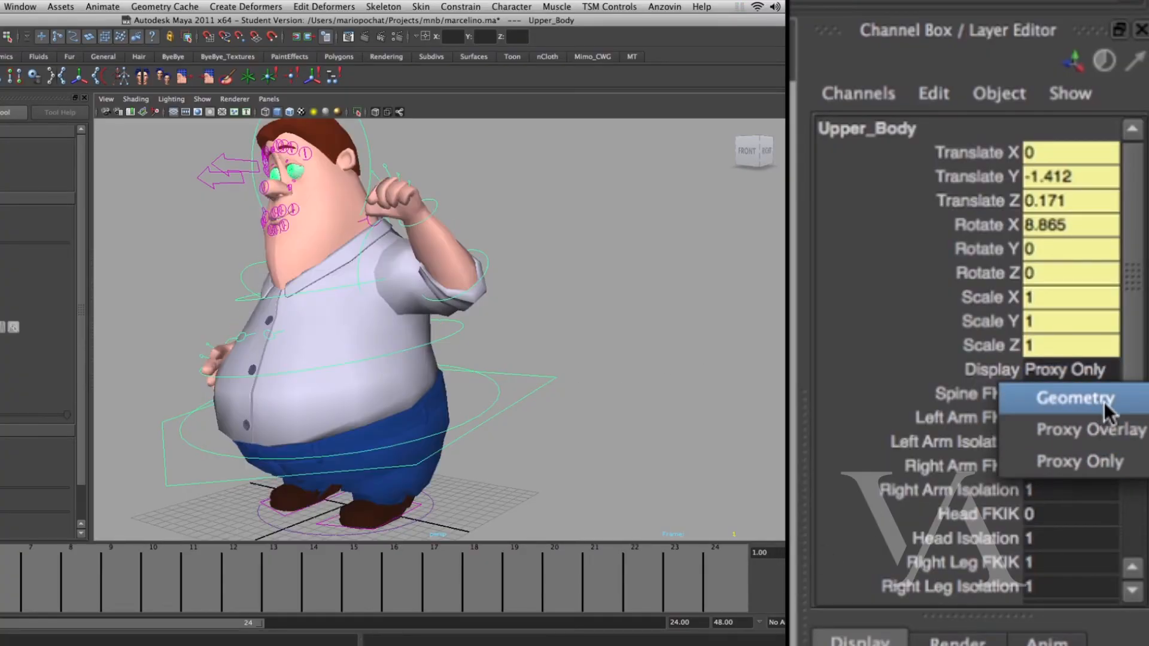
# Select the Character control, the circle on the ground around the feet, to examine its channels.
pyautogui.keyDown('alt'); pyautogui.moveTo(585, 411); pyautogui.dragTo(605, 400, button='middle'); pyautogui.keyUp('alt')
pyautogui.keyDown('alt'); pyautogui.moveTo(606, 400); pyautogui.dragTo(583, 420); pyautogui.keyUp('alt')
pyautogui.keyDown('alt'); pyautogui.moveTo(568, 439); pyautogui.dragTo(516, 415); pyautogui.keyUp('alt')
pyautogui.keyDown('alt'); pyautogui.moveTo(516, 416); pyautogui.dragTo(556, 419, button='right'); pyautogui.keyUp('alt')
pyautogui.keyDown('alt'); pyautogui.moveTo(557, 419); pyautogui.dragTo(503, 279, button='middle'); pyautogui.keyUp('alt')
pyautogui.keyDown('alt'); pyautogui.moveTo(525, 383); pyautogui.dragTo(522, 285); pyautogui.keyUp('alt')
pyautogui.keyDown('alt'); pyautogui.moveTo(517, 421); pyautogui.dragTo(496, 472); pyautogui.keyUp('alt')
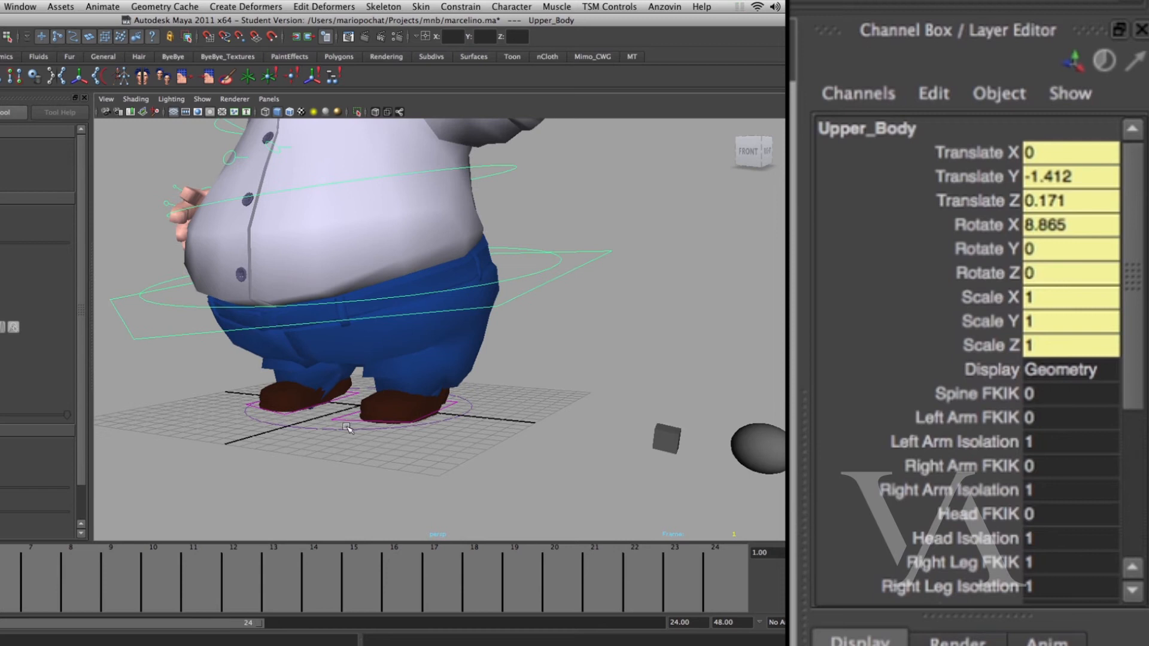
pyautogui.keyDown('alt'); pyautogui.moveTo(432, 441); pyautogui.dragTo(395, 455); pyautogui.keyUp('alt')
pyautogui.keyDown('alt'); pyautogui.moveTo(419, 457); pyautogui.dragTo(539, 469, button='right'); pyautogui.keyUp('alt')
pyautogui.click(470, 454)
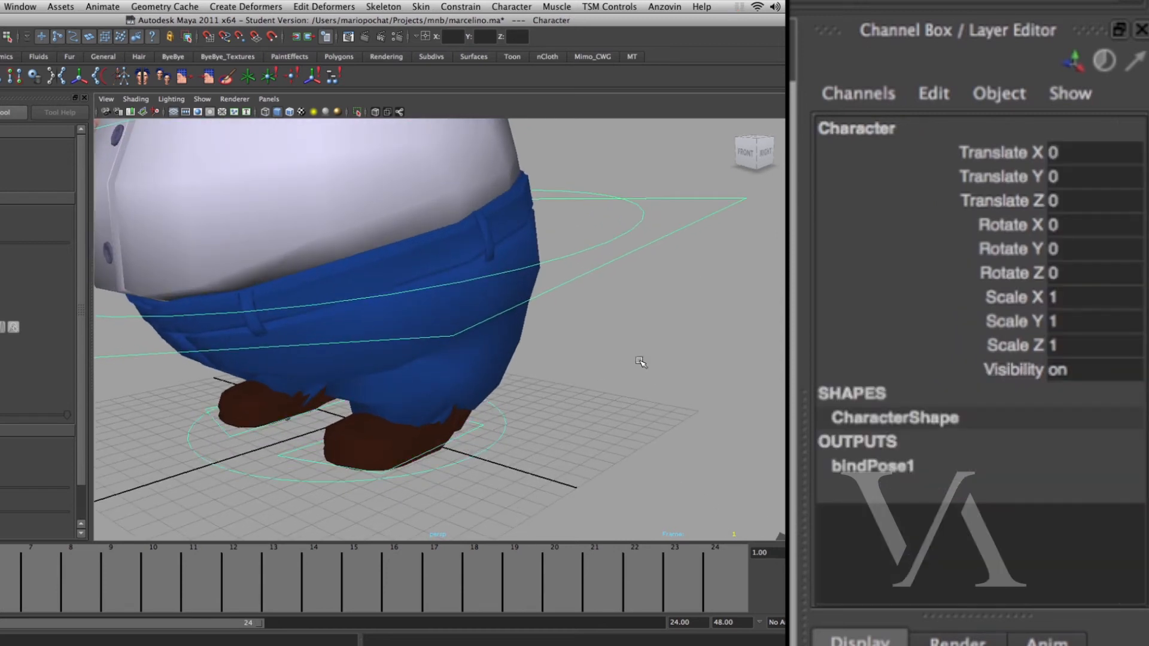
# Try moving the Character control across the grid and undo the move.
pyautogui.press('w')
pyautogui.moveTo(525, 487); pyautogui.dragTo(547, 476, button='middle')
pyautogui.press('z')
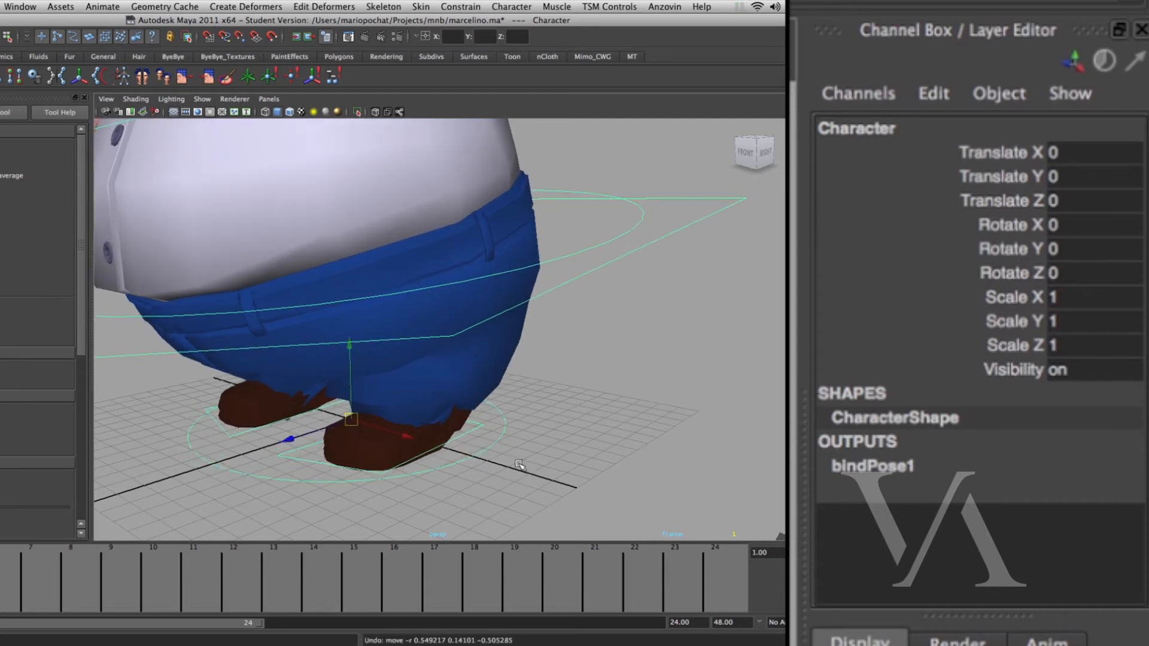
# On the left foot's LeftLeg_IK_Leg control, try out the Raise Heel channel and set Swivel Heel to 11.2.
pyautogui.click(485, 430)
pyautogui.keyDown('alt'); pyautogui.moveTo(501, 416); pyautogui.dragTo(678, 305); pyautogui.keyUp('alt')
pyautogui.click(852, 442)
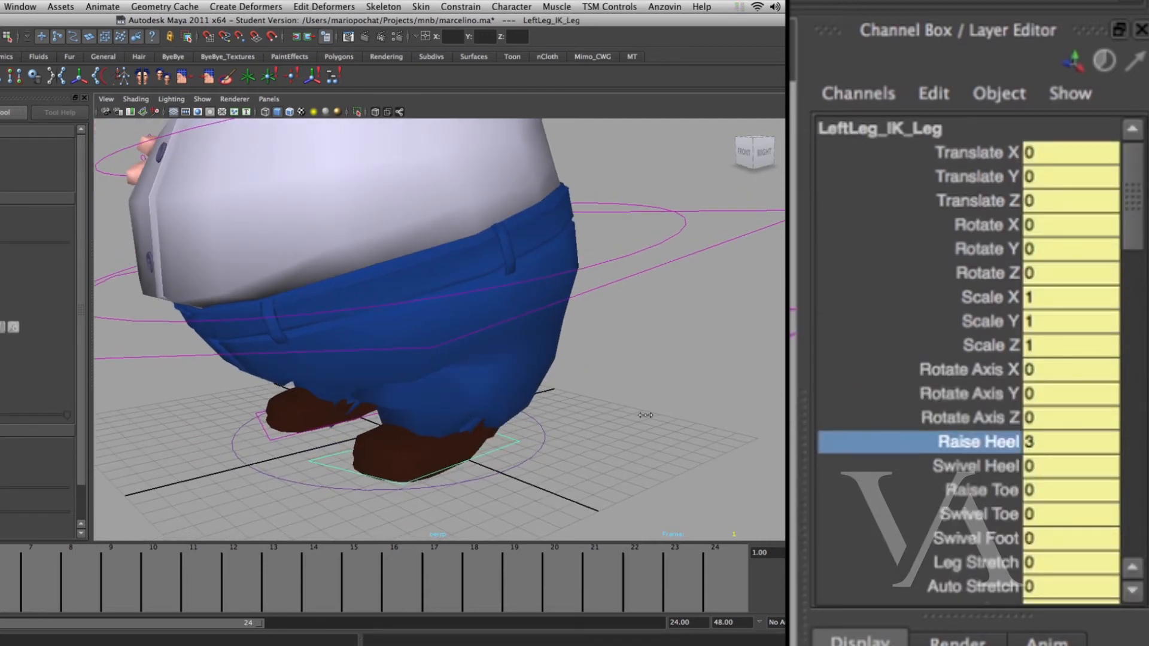
pyautogui.moveTo(614, 415); pyautogui.dragTo(733, 338, button='middle')
pyautogui.click(901, 466)
pyautogui.moveTo(575, 436); pyautogui.dragTo(605, 440, button='middle')
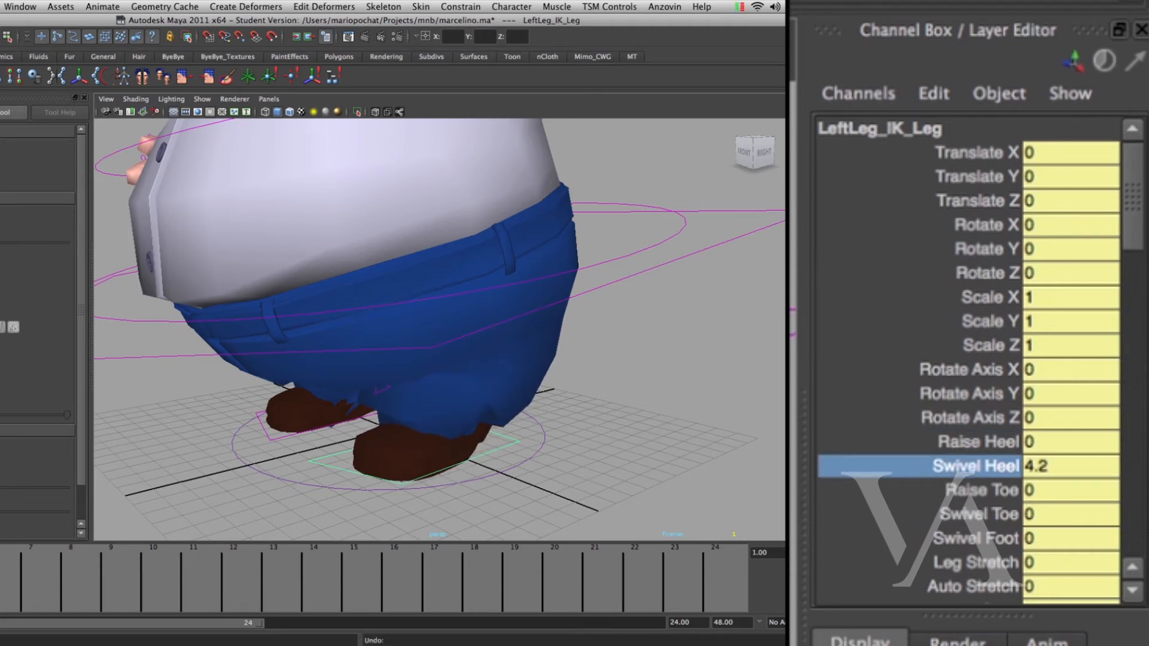
# Try out the Raise Toe, Swivel Toe and Swivel Foot channels of the left foot control.
pyautogui.click(896, 491)
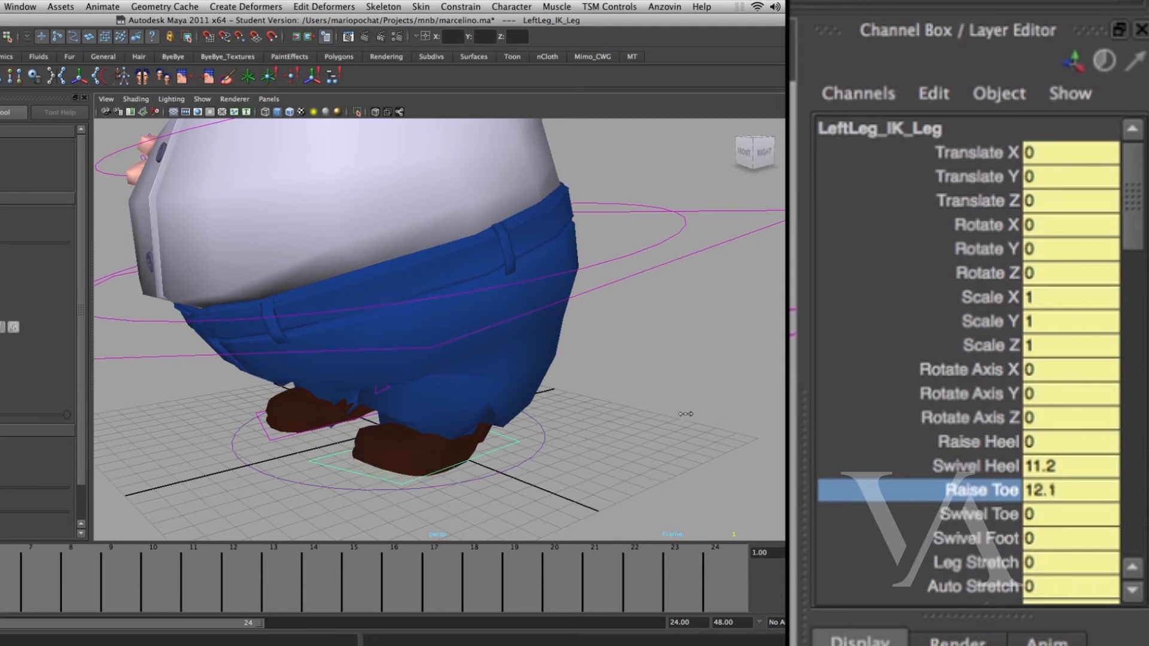
pyautogui.click(913, 516)
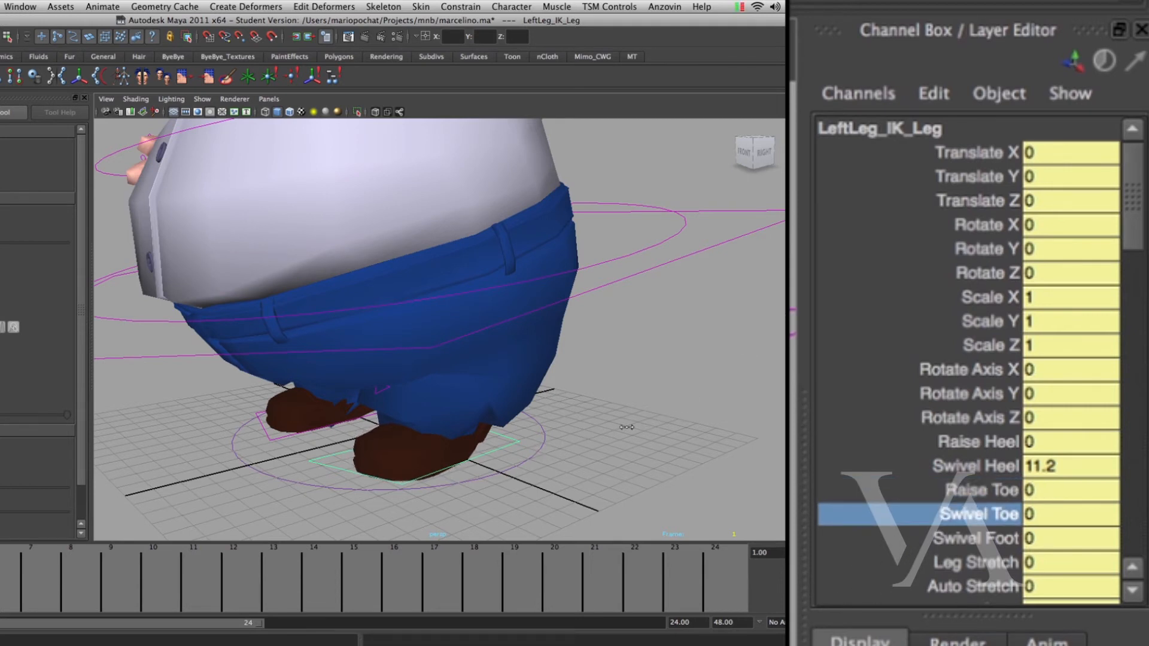
pyautogui.click(948, 539)
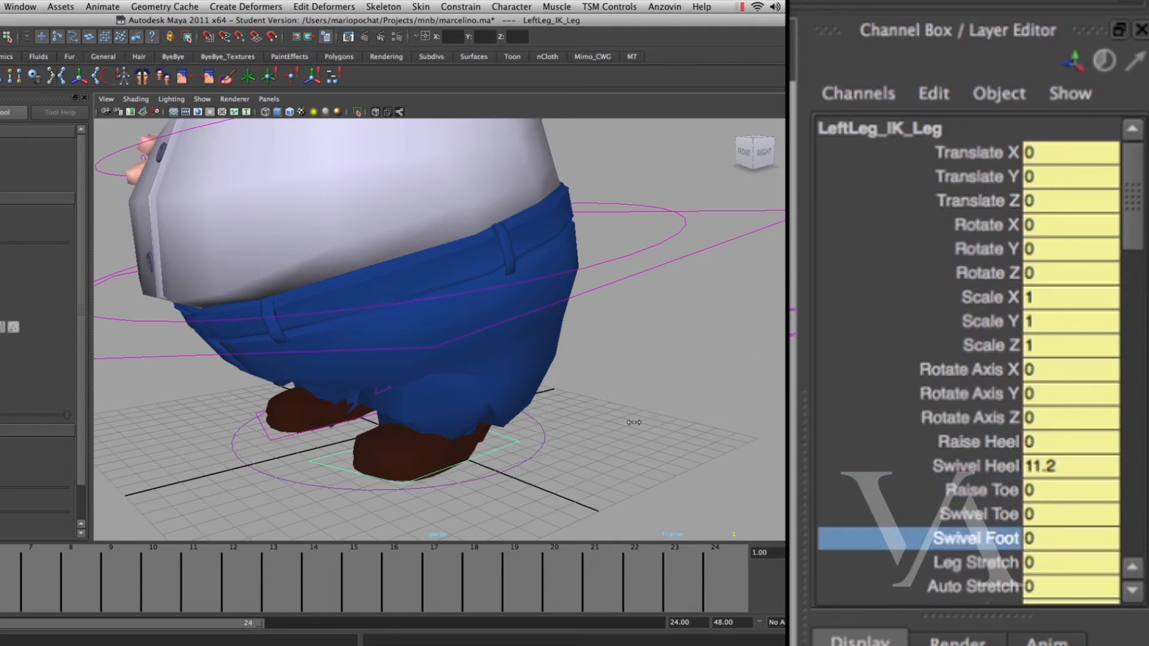
pyautogui.moveTo(676, 414); pyautogui.dragTo(608, 423, button='middle')
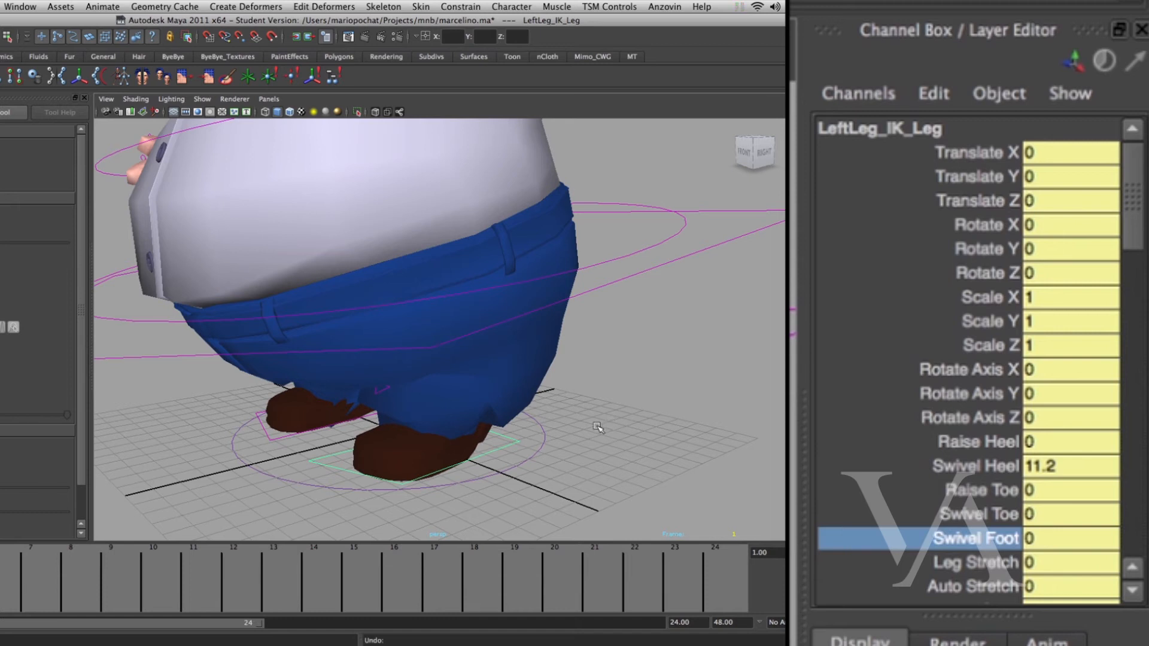
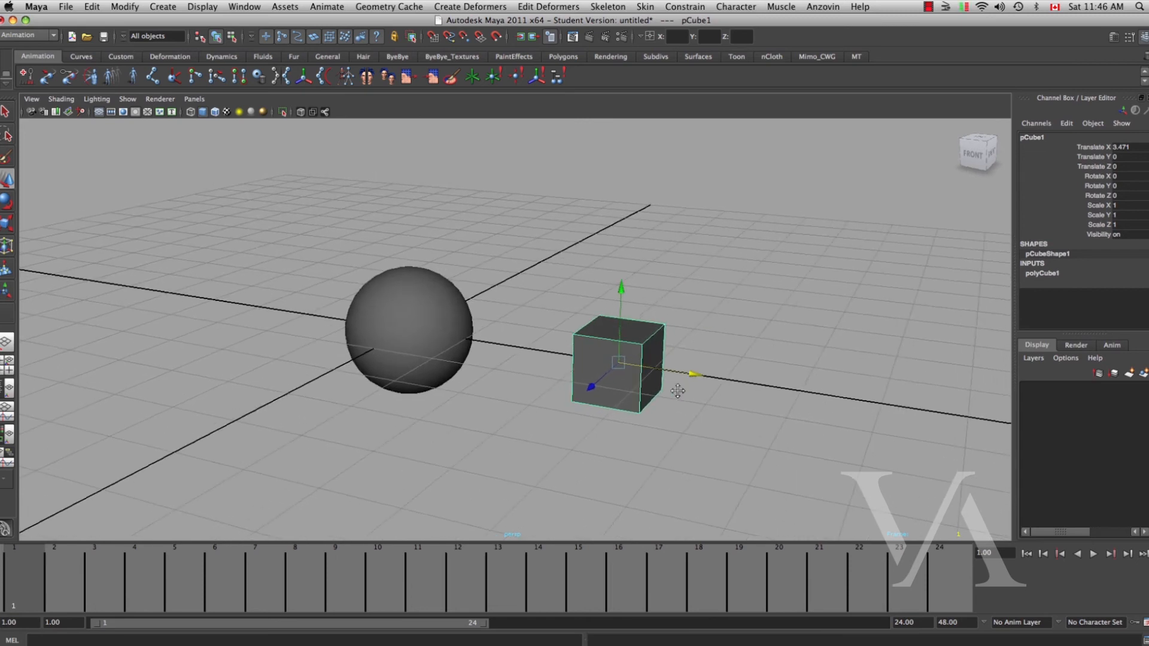
# Stretch the cube into a long box by moving its end face outward along X, and return to object selection.
pyautogui.keyDown('alt'); pyautogui.moveTo(688, 440); pyautogui.dragTo(674, 404, button='middle'); pyautogui.keyUp('alt')
pyautogui.moveTo(669, 367); pyautogui.dragTo(671, 356, button='right')
pyautogui.click(674, 348)
pyautogui.moveTo(677, 345); pyautogui.dragTo(895, 370)
pyautogui.click(440, 386)
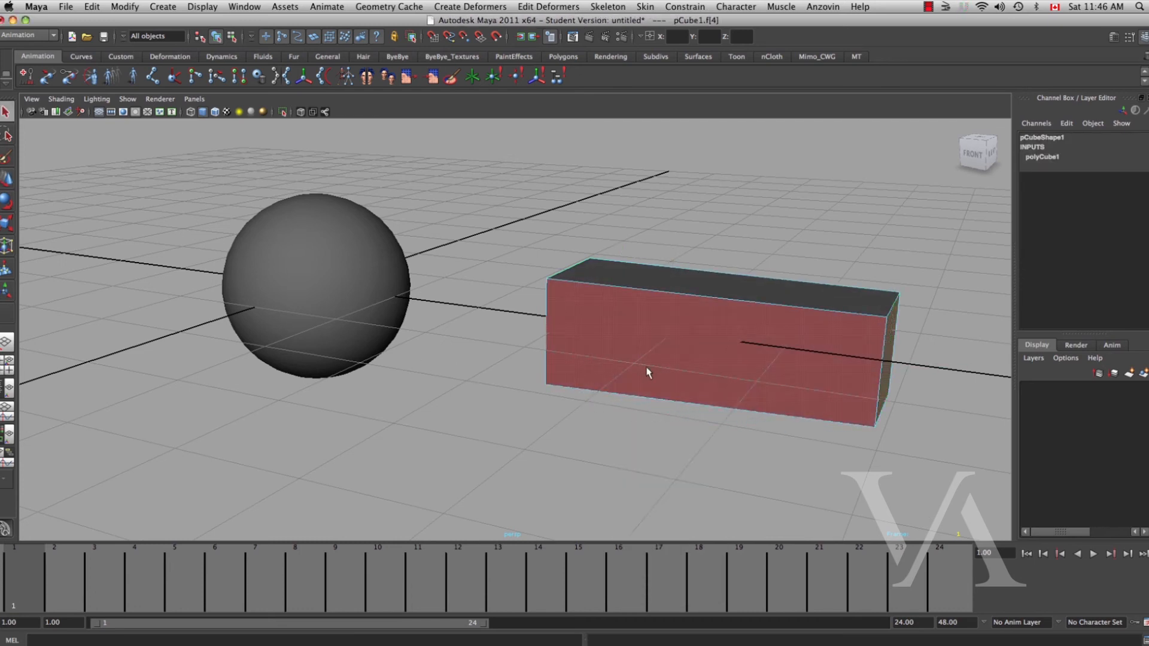
pyautogui.hotkey('ctrl', 'z')
pyautogui.press('F8')
pyautogui.press('q')
pyautogui.click(216, 38)
# Try rotating the long box about its off-centre pivot and undo the rotation.
pyautogui.press('w')
pyautogui.keyDown('alt'); pyautogui.moveTo(690, 392); pyautogui.dragTo(641, 324); pyautogui.keyUp('alt')
pyautogui.press('e')
pyautogui.moveTo(695, 291)
pyautogui.mouseDown()
pyautogui.moveTo(688, 264)
pyautogui.moveTo(682, 296)
pyautogui.mouseUp()
pyautogui.press('z')
pyautogui.press('q')
pyautogui.keyDown('alt'); pyautogui.moveTo(638, 396); pyautogui.dragTo(560, 415); pyautogui.keyUp('alt')
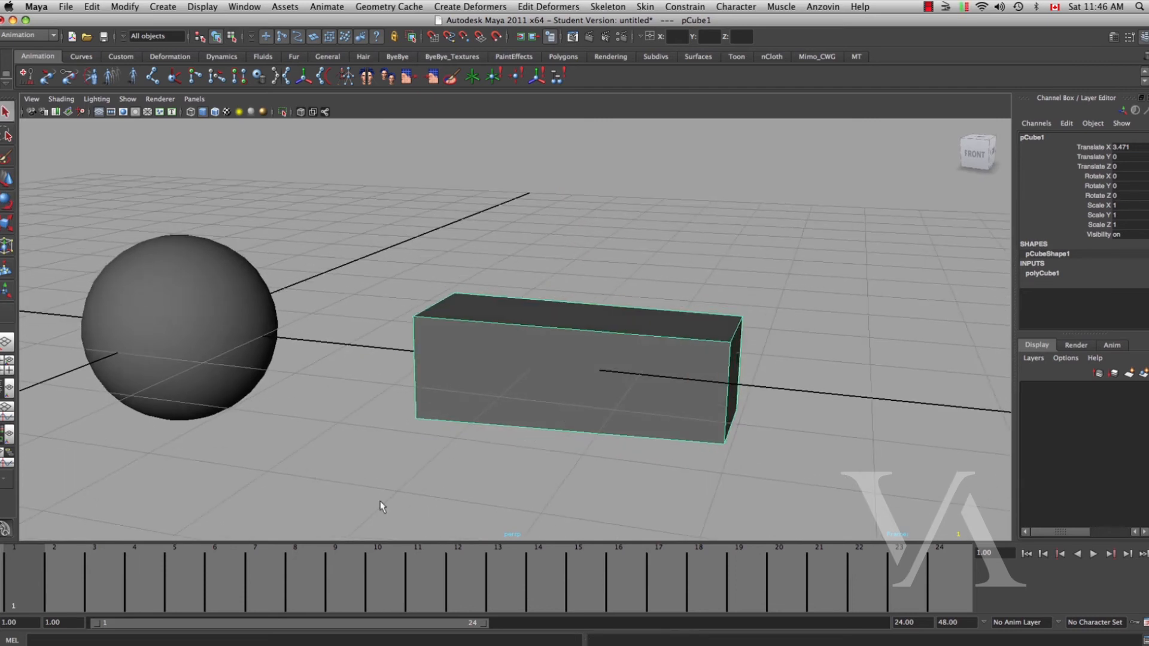
# Apply Center Pivot to the long box and undo it to compare the pivot positions.
pyautogui.click(125, 7)
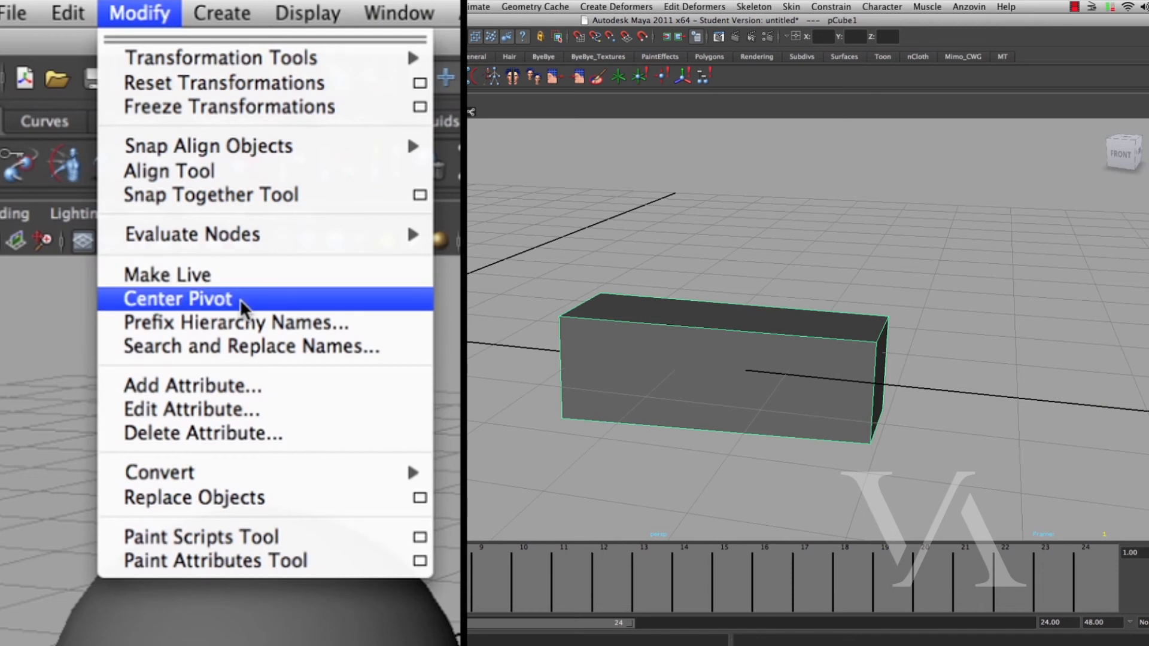
pyautogui.click(239, 299)
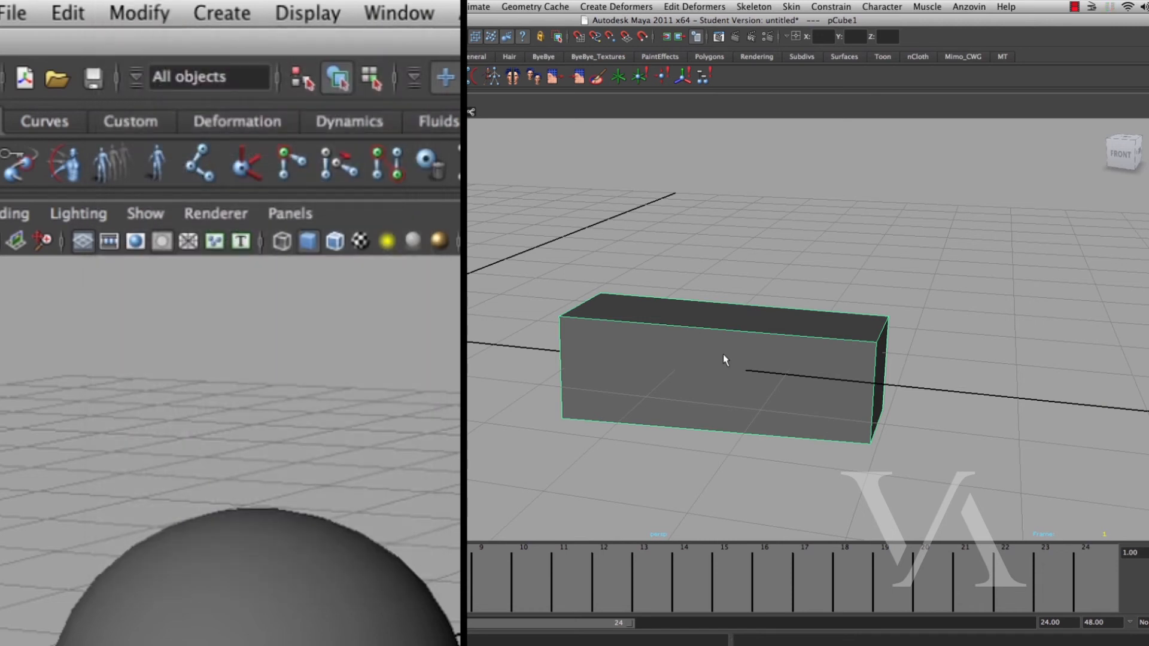
pyautogui.keyDown('alt'); pyautogui.moveTo(755, 406); pyautogui.dragTo(783, 409); pyautogui.keyUp('alt')
pyautogui.hotkey('ctrl', 'z')
# Reapply Center Pivot to the long box.
pyautogui.click(139, 13)
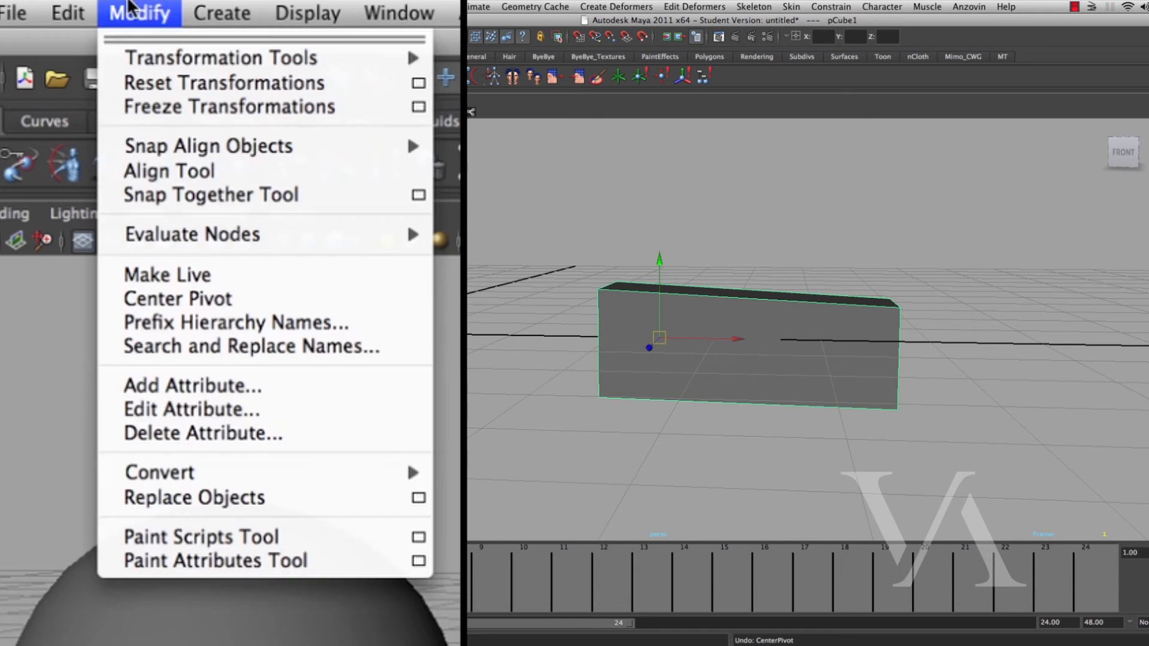
pyautogui.moveTo(67, 13)
pyautogui.moveTo(134, 12)
pyautogui.click(243, 298)
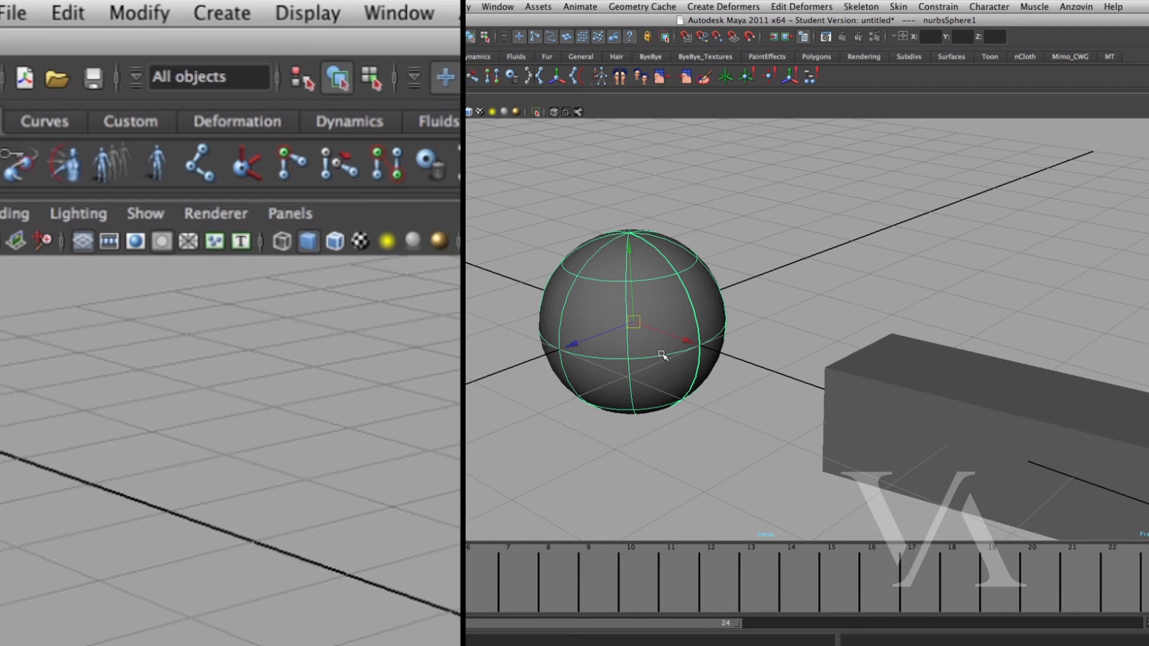
# Move the sphere's pivot away from its centre to near the sphere's edge.
pyautogui.press('Insert')
pyautogui.moveTo(633, 323); pyautogui.dragTo(561, 346)
pyautogui.press('Insert')
pyautogui.keyDown('alt'); pyautogui.moveTo(709, 456); pyautogui.dragTo(699, 350); pyautogui.keyUp('alt')
# Rotate the sphere about X around its off-centre pivot to about 33 degrees.
pyautogui.press('e')
pyautogui.moveTo(537, 235); pyautogui.dragTo(516, 280)
pyautogui.keyDown('alt'); pyautogui.moveTo(739, 393); pyautogui.dragTo(700, 324); pyautogui.keyUp('alt')
# Apply Center Pivot to the rotated sphere.
pyautogui.click(153, 13)
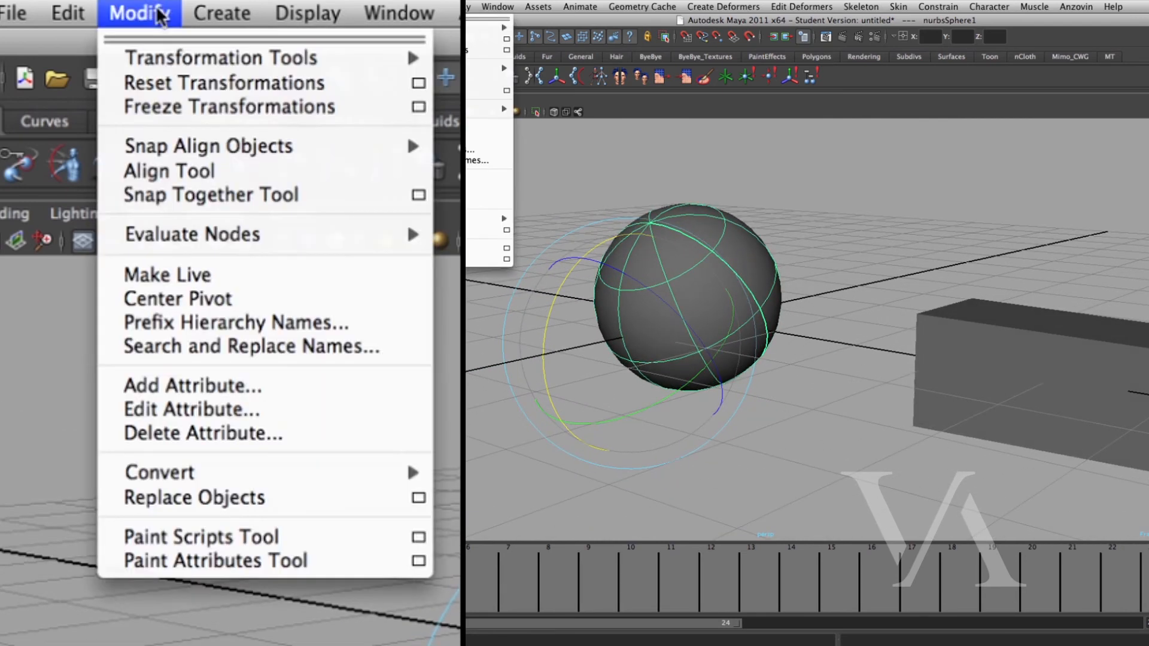
pyautogui.click(210, 301)
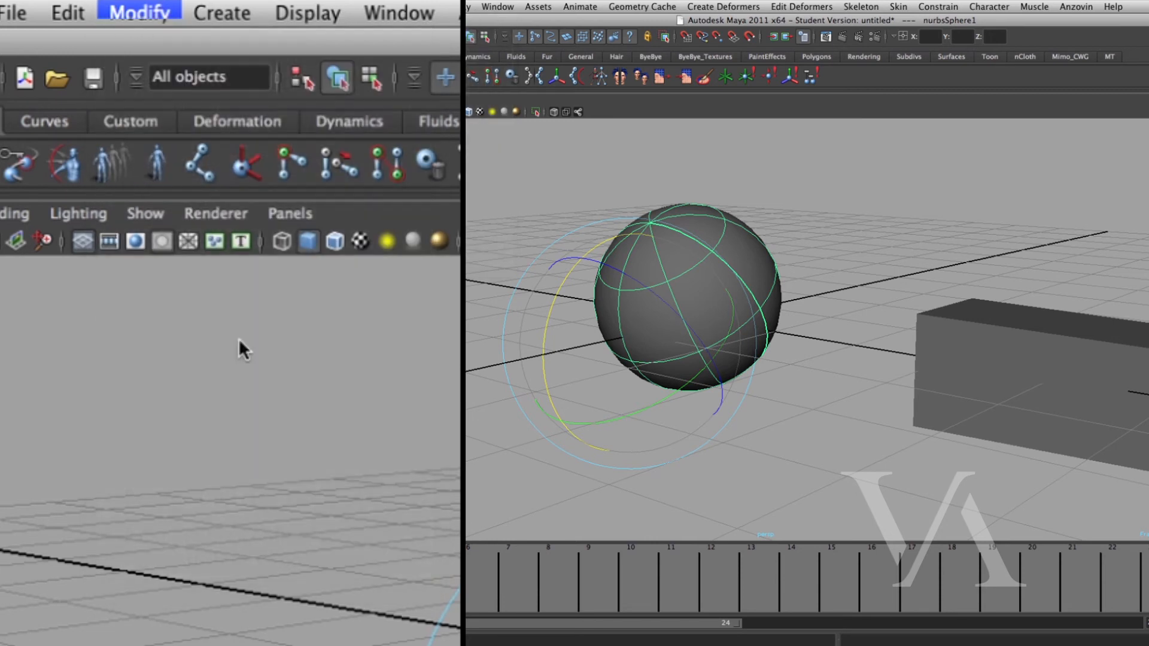
pyautogui.keyDown('alt'); pyautogui.moveTo(689, 395); pyautogui.dragTo(824, 432); pyautogui.keyUp('alt')
# Move the sphere's pivot outside the sphere, up toward the box side, and shift the sphere to about -0.433 in Translate X.
pyautogui.press('w')
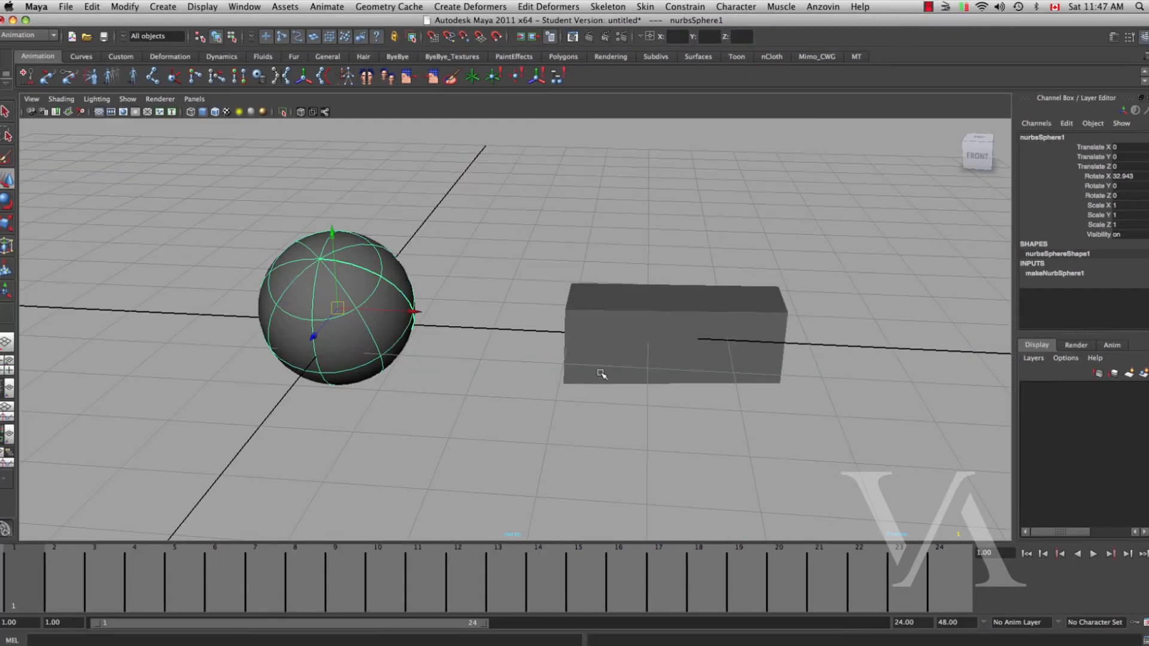
pyautogui.press('Insert')
pyautogui.moveTo(339, 309); pyautogui.dragTo(468, 243)
pyautogui.press('Insert')
pyautogui.keyDown('alt'); pyautogui.moveTo(587, 354); pyautogui.dragTo(527, 373); pyautogui.keyUp('alt')
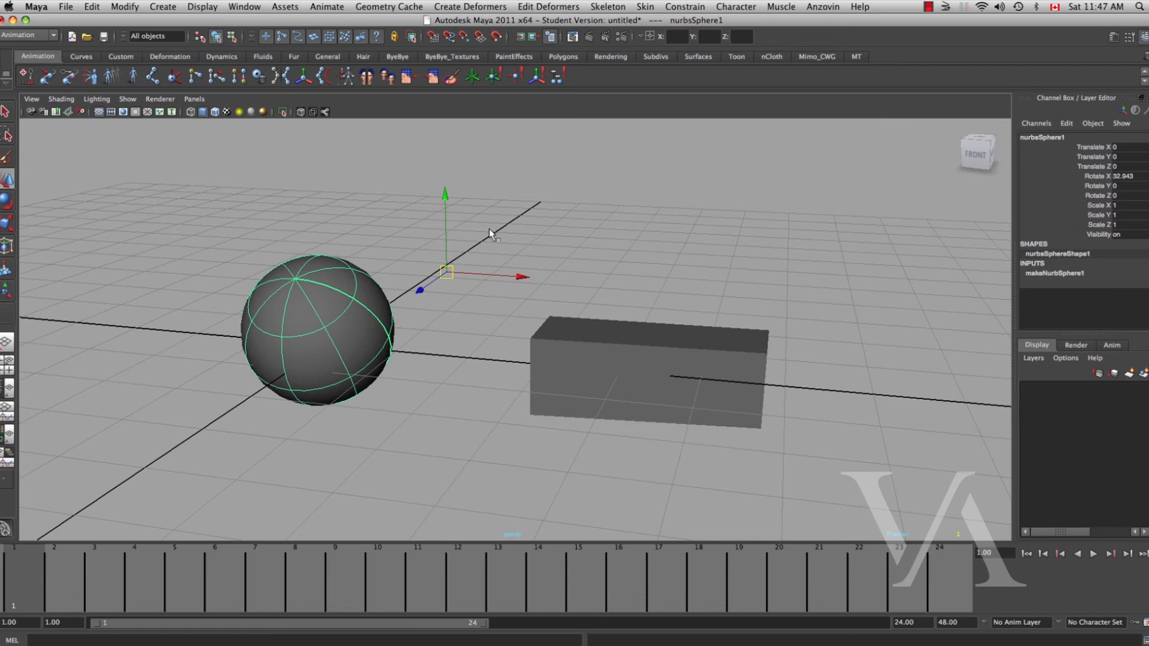
pyautogui.moveTo(523, 277); pyautogui.dragTo(455, 333)
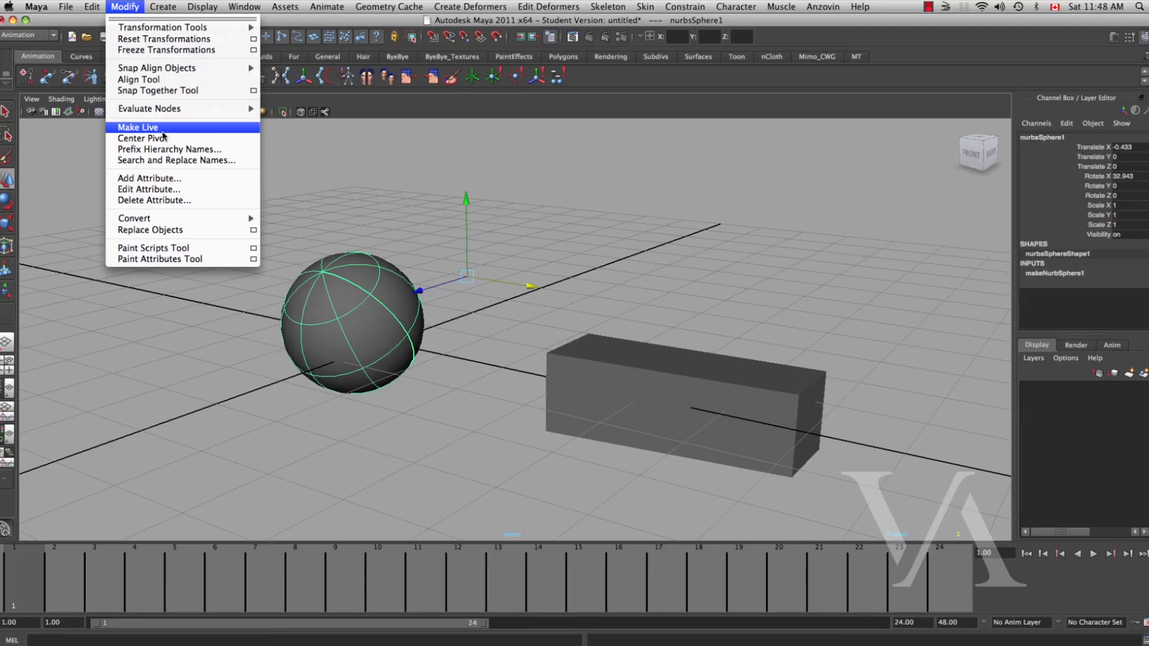
# Bring the sphere's displaced pivot back to its centre with Center Pivot.
pyautogui.click(150, 142)
pyautogui.keyDown('alt'); pyautogui.moveTo(533, 398); pyautogui.dragTo(520, 387, button='right'); pyautogui.keyUp('alt')
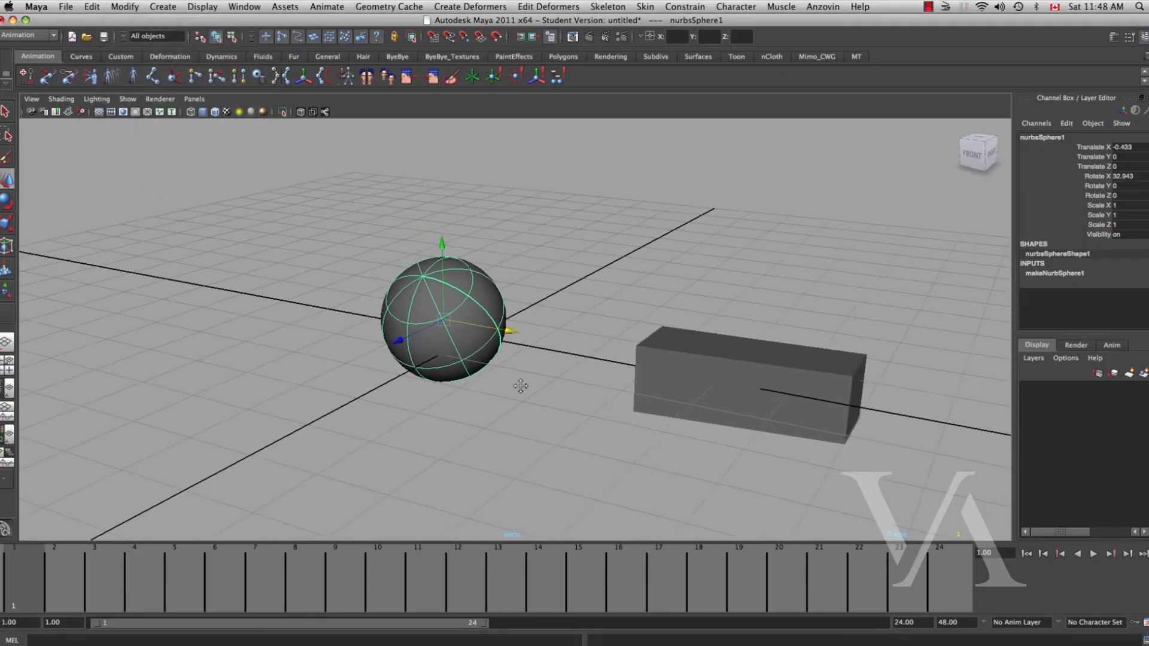
pyautogui.keyDown('alt'); pyautogui.moveTo(521, 387); pyautogui.dragTo(498, 399); pyautogui.keyUp('alt')
# Select the long box and rotate it about its centred pivot to about 33 degrees in Z.
pyautogui.keyDown('alt'); pyautogui.moveTo(551, 413); pyautogui.dragTo(446, 365, button='middle'); pyautogui.keyUp('alt')
pyautogui.click(596, 379)
pyautogui.keyDown('alt'); pyautogui.moveTo(600, 409); pyautogui.dragTo(486, 416); pyautogui.keyUp('alt')
pyautogui.press('e')
pyautogui.moveTo(569, 336); pyautogui.dragTo(548, 309)
pyautogui.moveTo(575, 383)
pyautogui.keyDown('alt'); pyautogui.mouseDown()
pyautogui.moveTo(595, 418)
pyautogui.moveTo(585, 396)
pyautogui.mouseUp(); pyautogui.keyUp('alt')
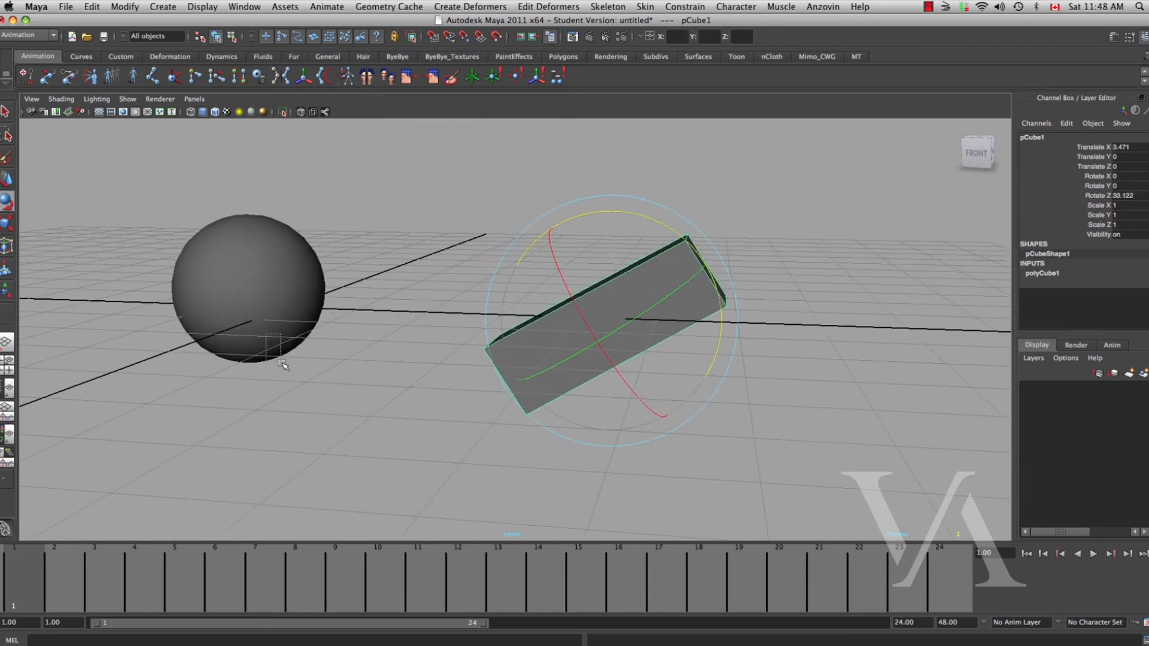
# Select the sphere and rotate it freely about its centred pivot to about -20.4, -35.9 and -658.7 in Rotate X, Y and Z.
pyautogui.moveTo(282, 364); pyautogui.dragTo(281, 363)
pyautogui.moveTo(190, 298); pyautogui.dragTo(193, 319)
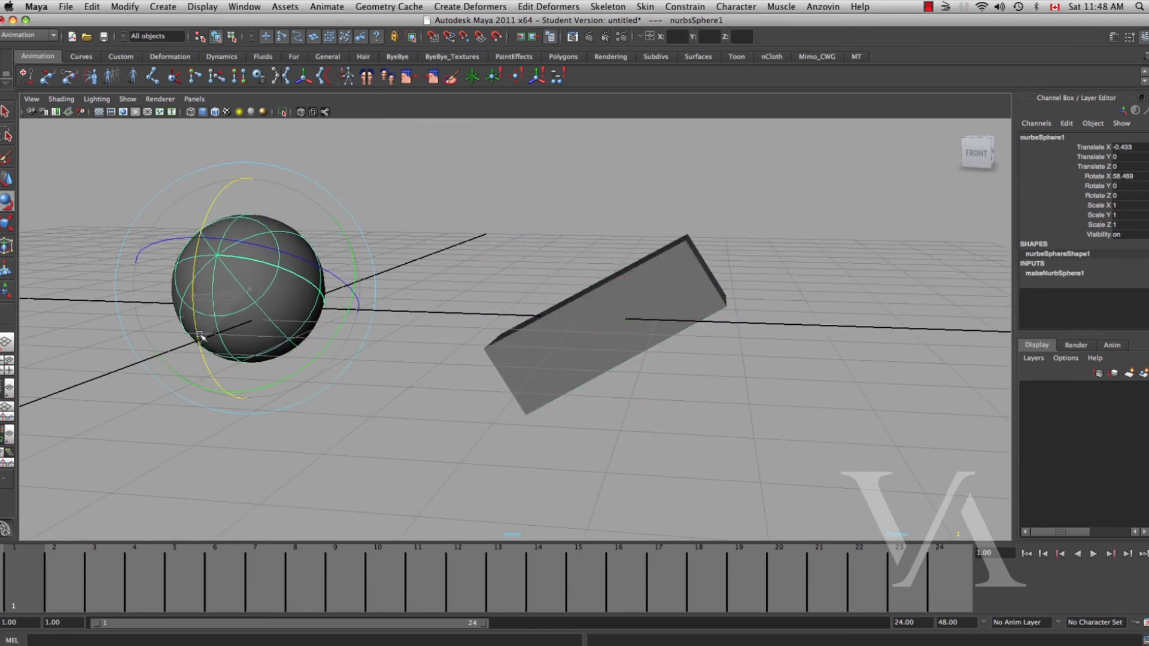
pyautogui.moveTo(349, 322); pyautogui.dragTo(304, 375)
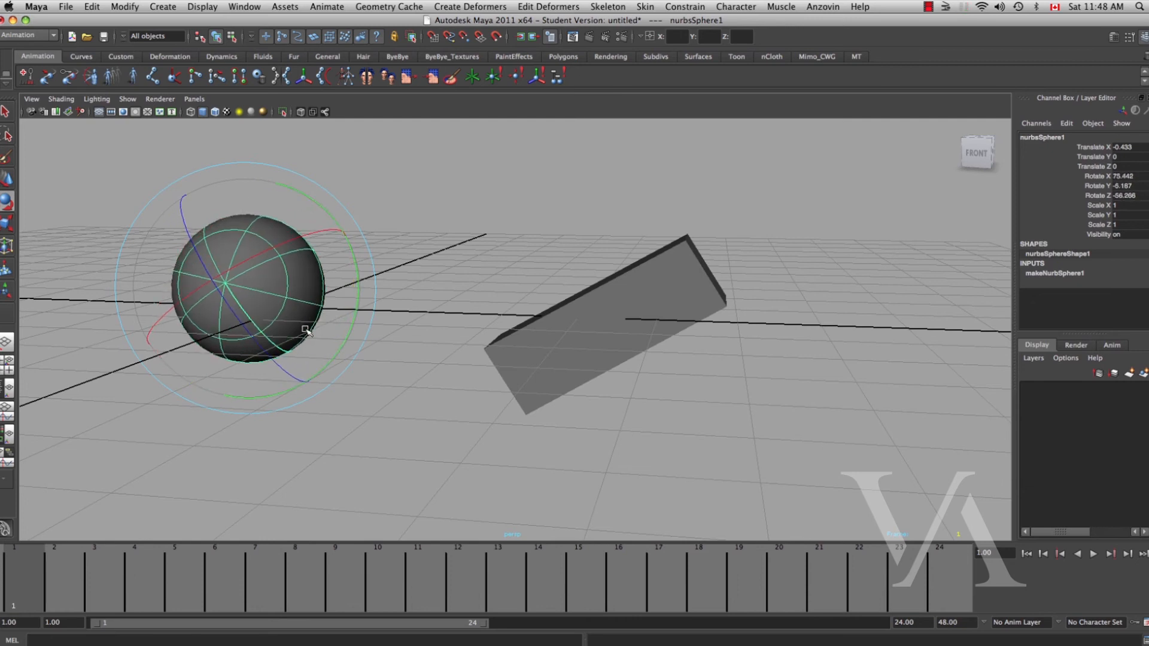
pyautogui.moveTo(340, 355); pyautogui.dragTo(322, 346)
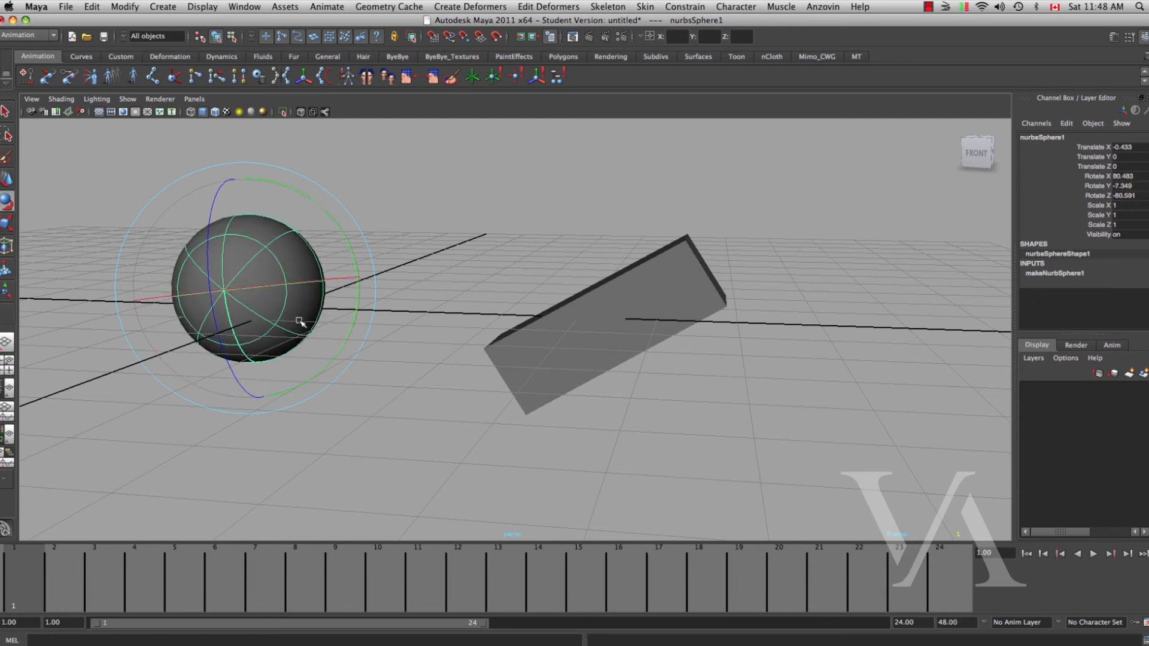
pyautogui.keyDown('alt'); pyautogui.moveTo(259, 289); pyautogui.dragTo(334, 266); pyautogui.keyUp('alt')
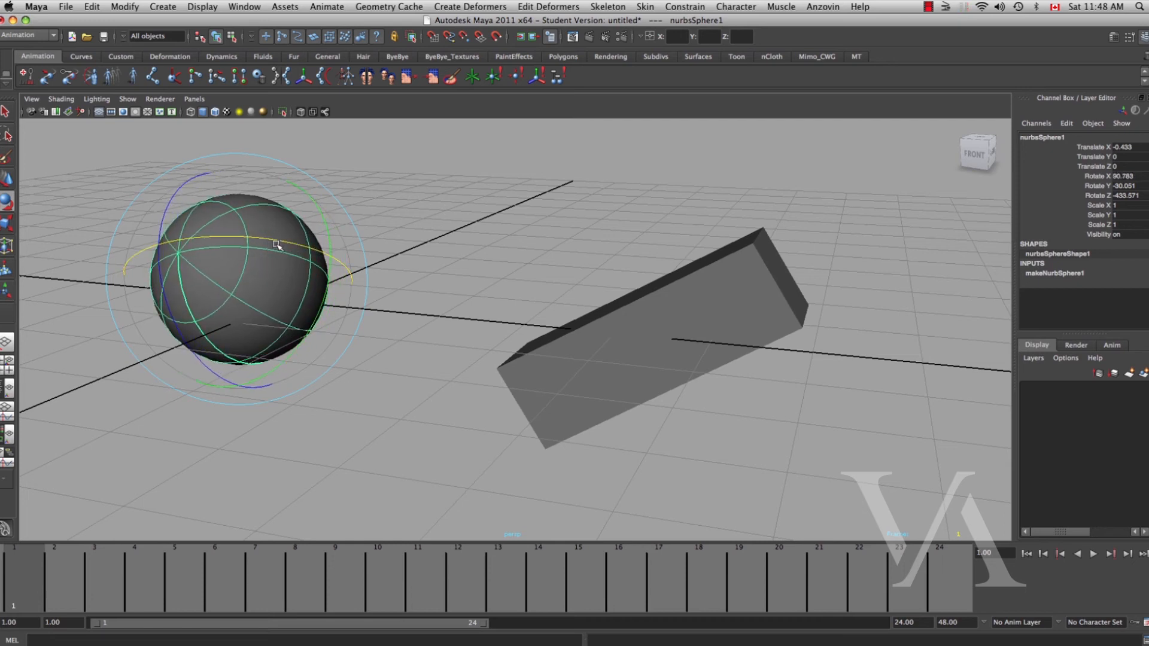
pyautogui.moveTo(249, 306); pyautogui.dragTo(301, 301)
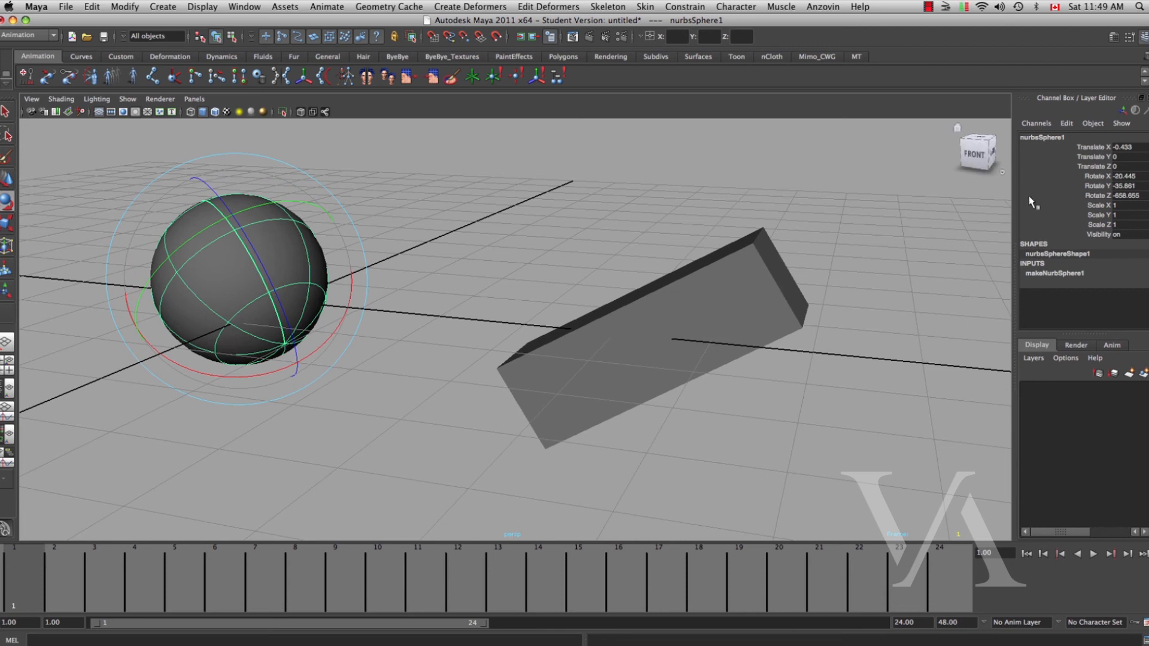
# Move the sphere past the far end of the box to about 6.756, 0.655 and -2.787 in Translate X, Y and Z.
pyautogui.press('w')
pyautogui.moveTo(238, 279); pyautogui.dragTo(907, 221)
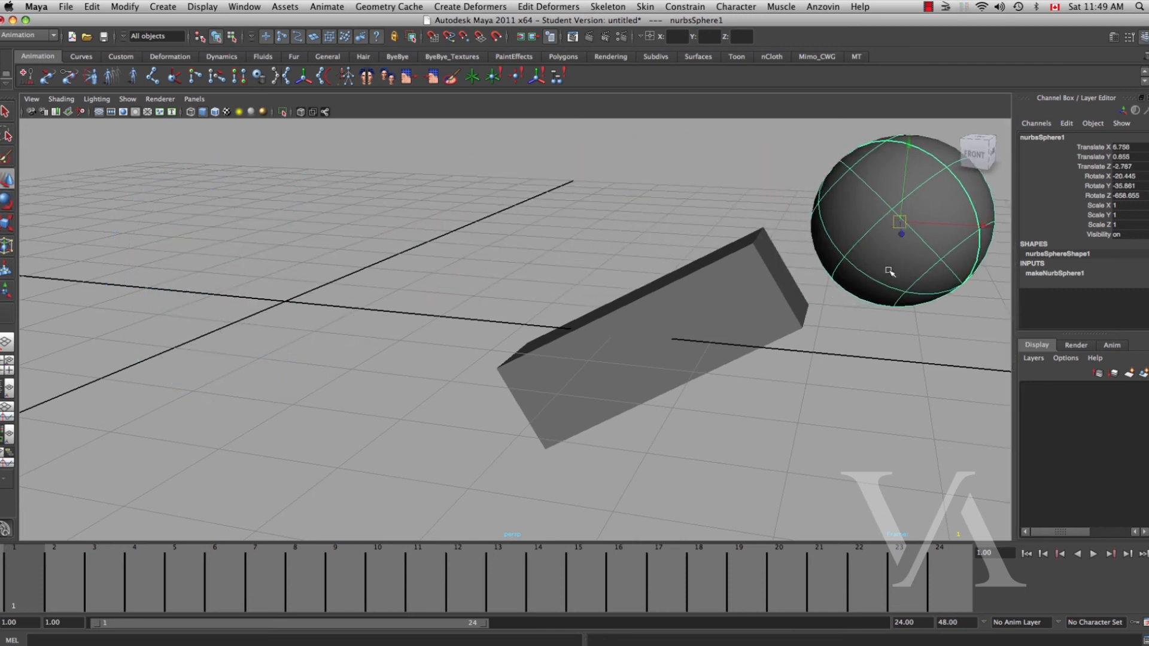
pyautogui.keyDown('alt'); pyautogui.moveTo(843, 328); pyautogui.dragTo(742, 360, button='middle'); pyautogui.keyUp('alt')
pyautogui.keyDown('alt'); pyautogui.moveTo(742, 361); pyautogui.dragTo(913, 381, button='right'); pyautogui.keyUp('alt')
pyautogui.keyDown('alt'); pyautogui.moveTo(787, 508); pyautogui.dragTo(794, 509, button='right'); pyautogui.keyUp('alt')
pyautogui.keyDown('alt'); pyautogui.moveTo(793, 509); pyautogui.dragTo(688, 523, button='middle'); pyautogui.keyUp('alt')
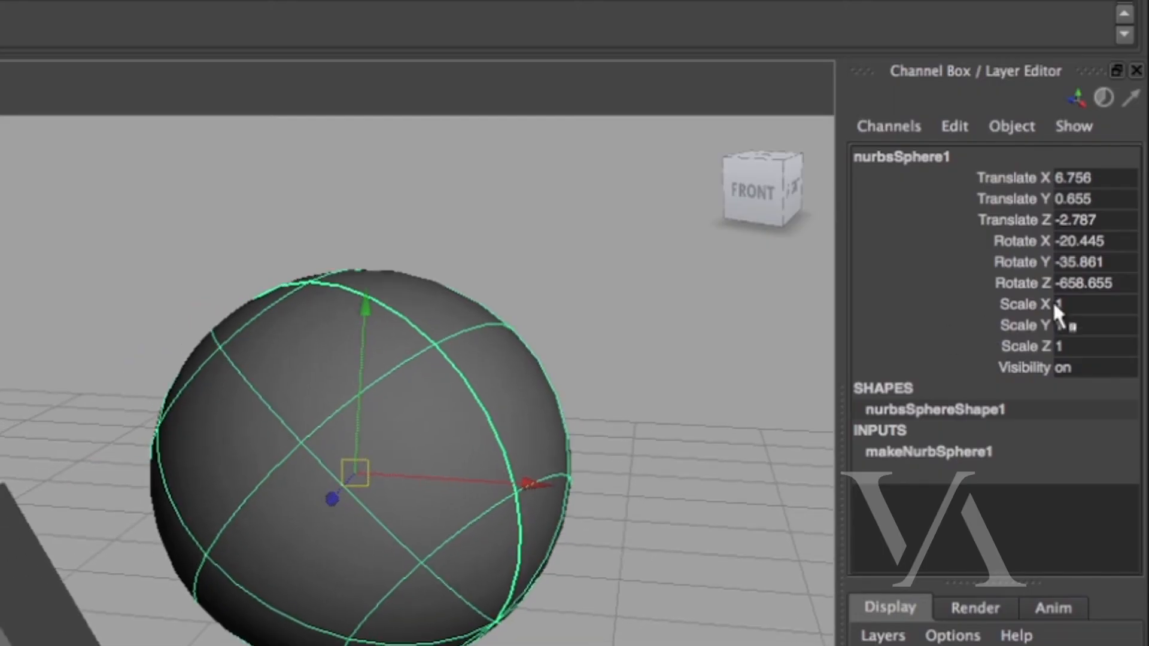
# Set all of the sphere's translate and rotate channels to 0 at once, and undo the change.
pyautogui.moveTo(1078, 285); pyautogui.dragTo(1100, 179)
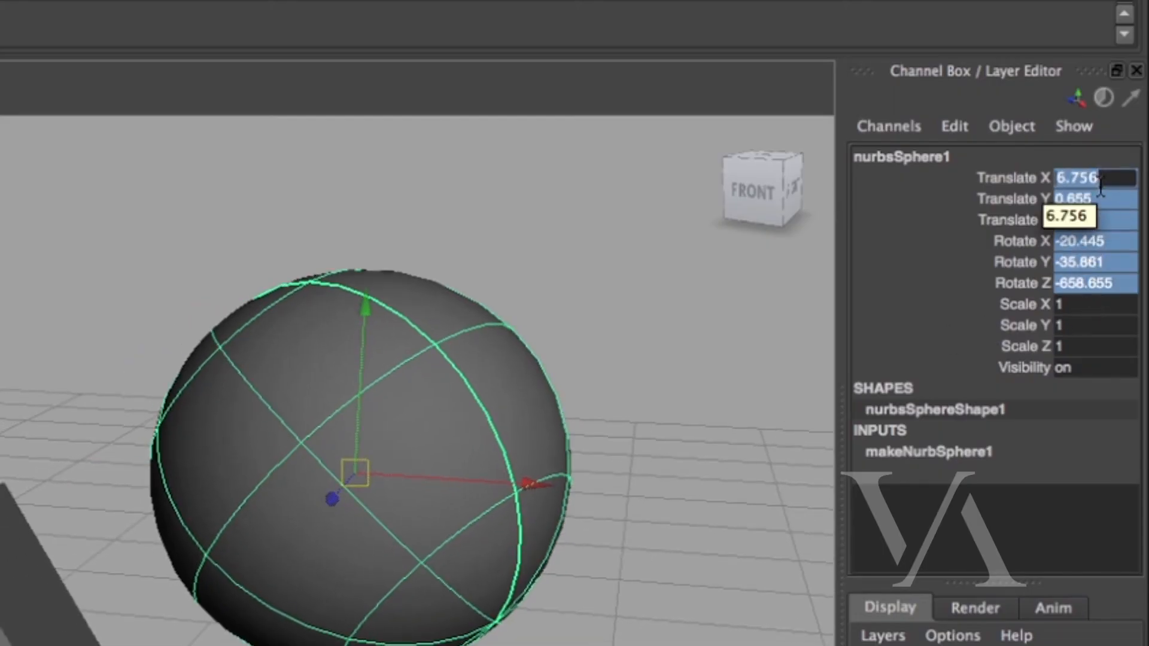
pyautogui.write('0')
pyautogui.press('Return')
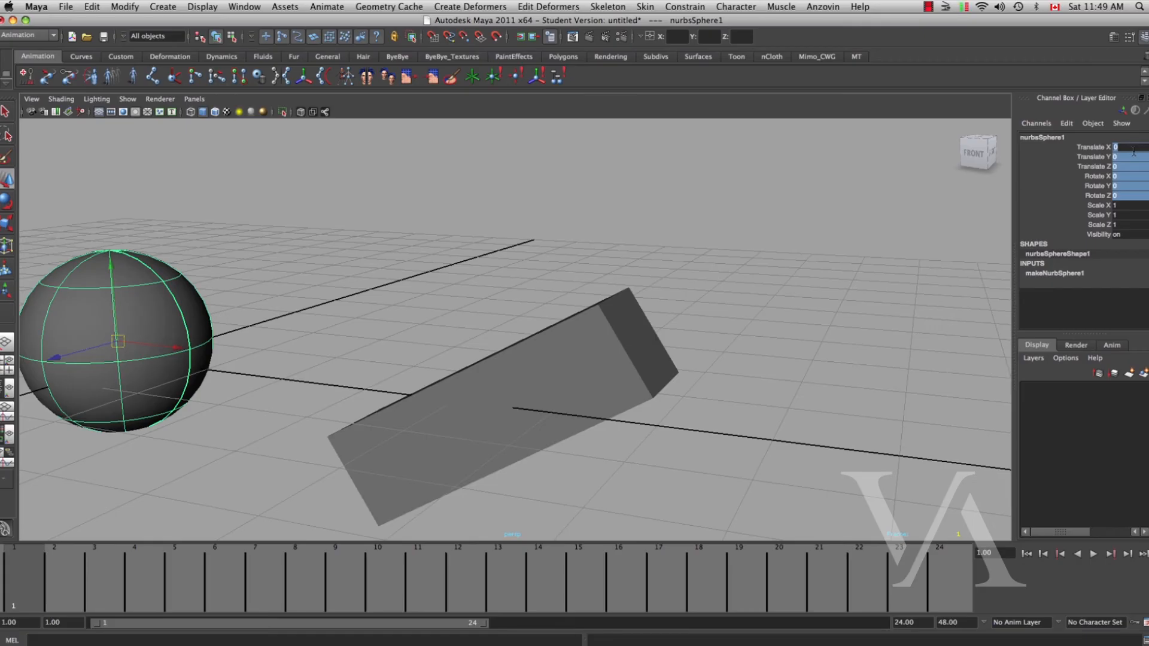
pyautogui.hotkey('ctrl', 'z')
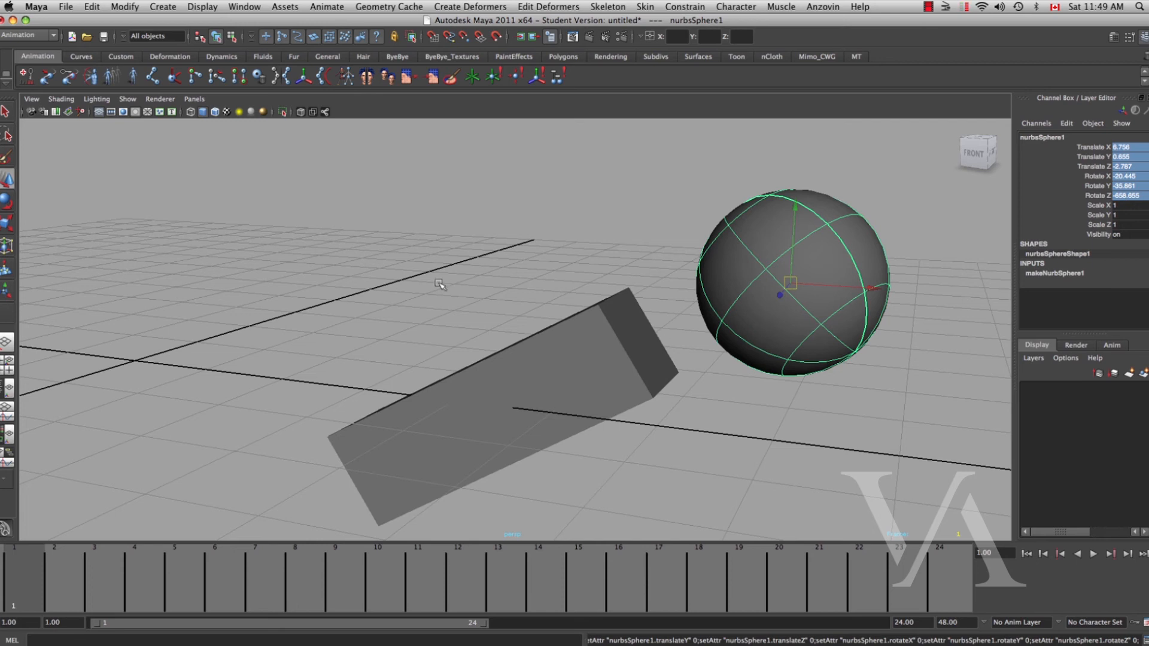
# Apply Reset Transformations to the sphere and undo it.
pyautogui.click(125, 6)
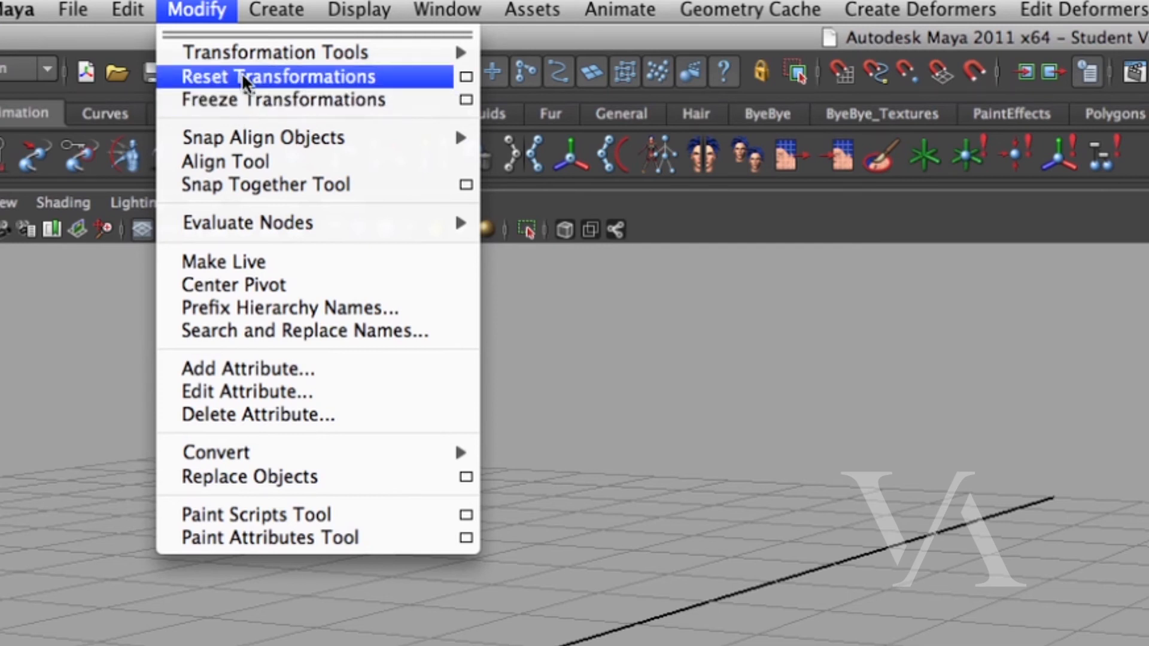
pyautogui.click(396, 78)
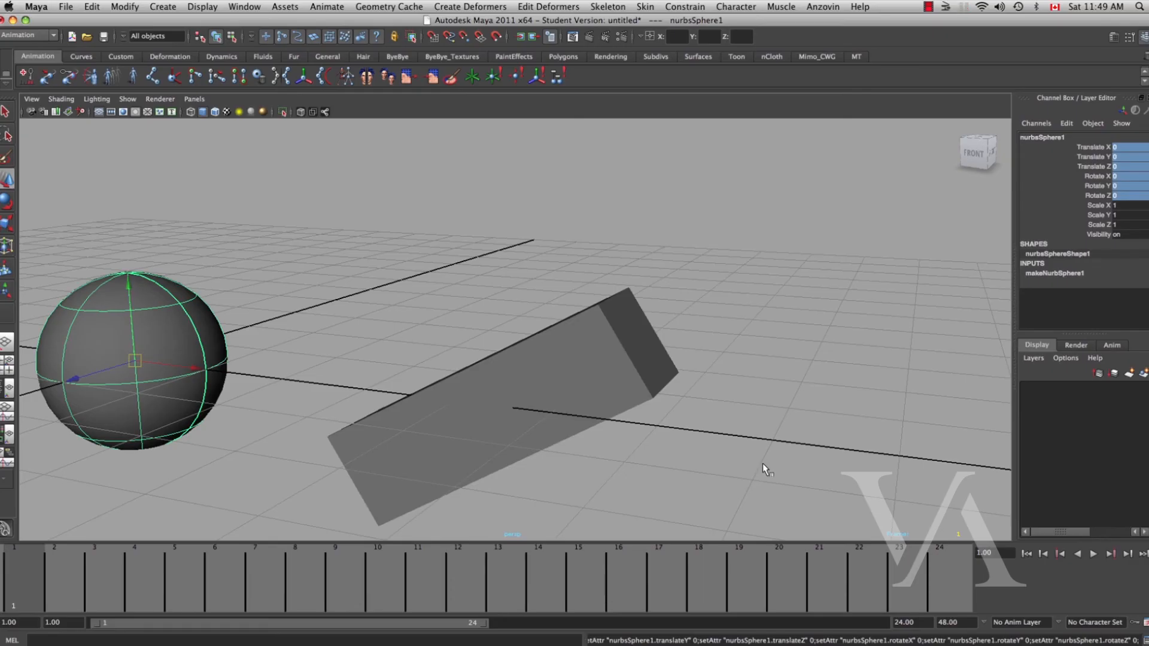
pyautogui.hotkey('ctrl', 'z')
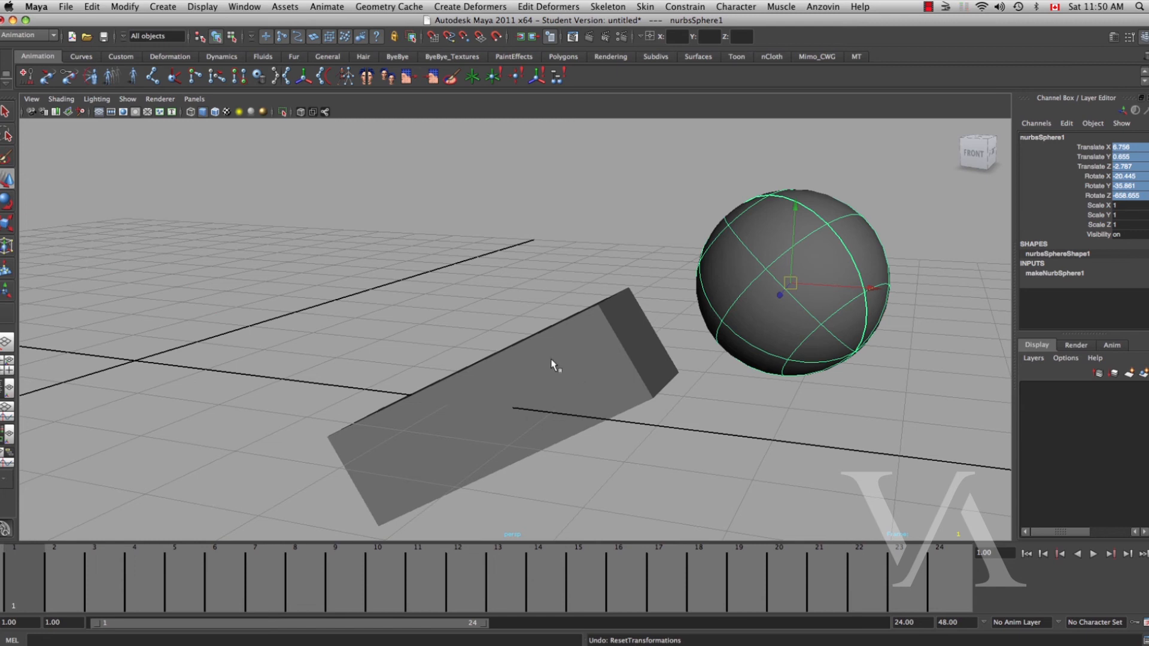
# Apply Freeze Transformations to the sphere with the current option settings.
pyautogui.click(124, 6)
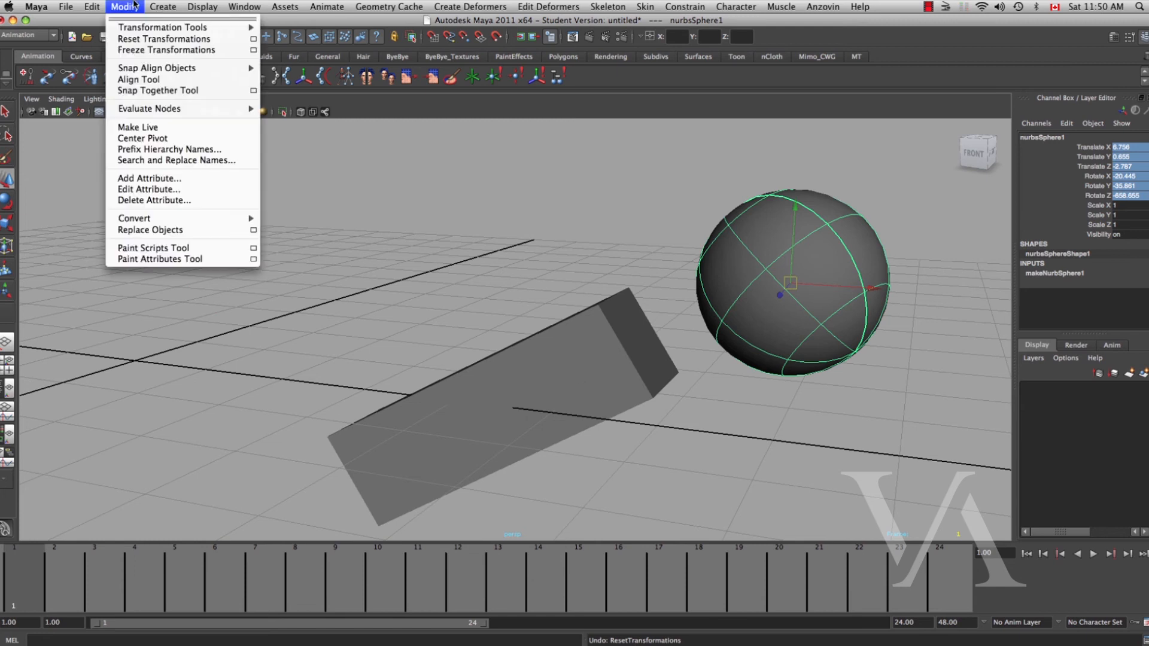
pyautogui.click(155, 53)
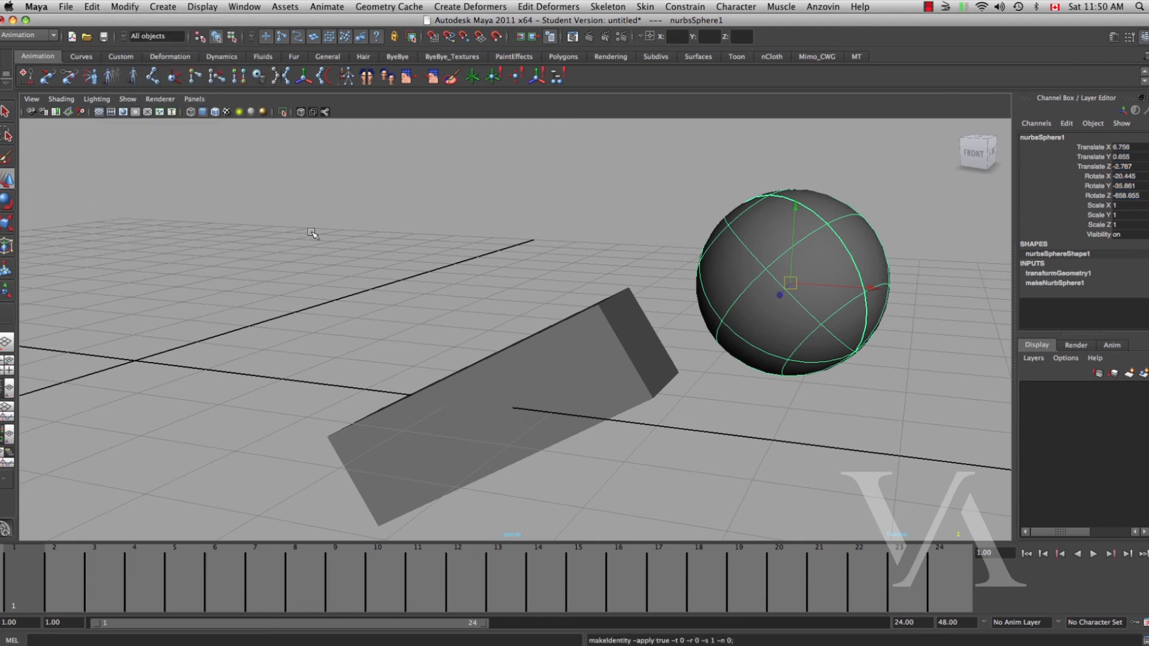
pyautogui.keyDown('alt'); pyautogui.moveTo(850, 335); pyautogui.dragTo(791, 330); pyautogui.keyUp('alt')
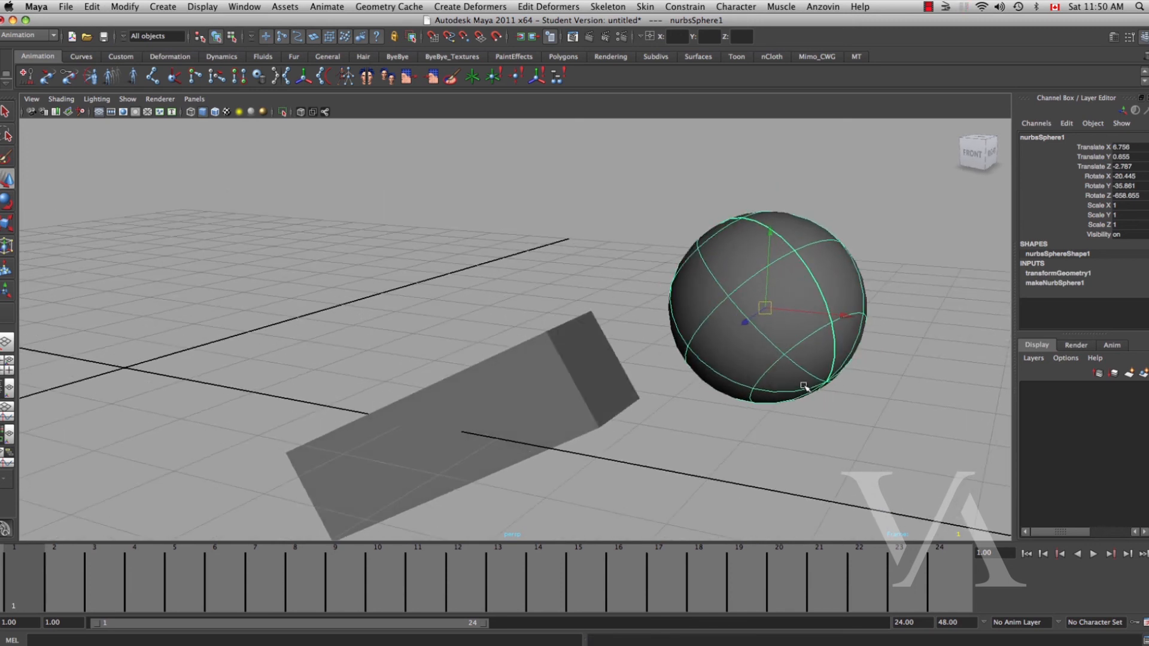
pyautogui.keyDown('alt'); pyautogui.moveTo(806, 388); pyautogui.dragTo(796, 383); pyautogui.keyUp('alt')
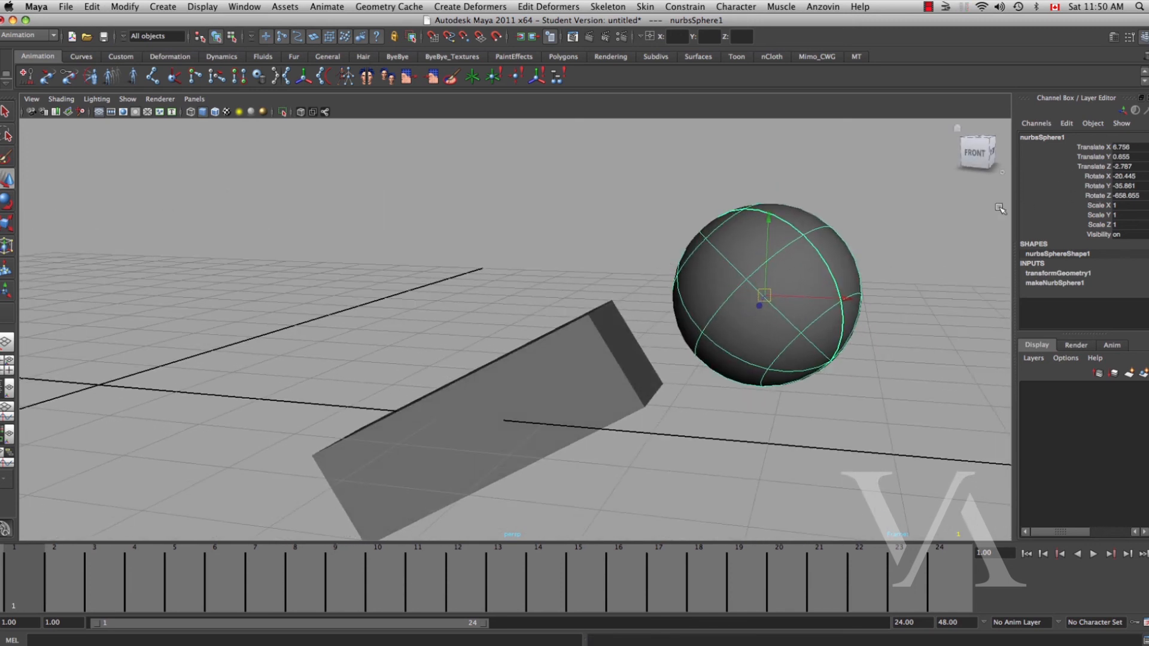
# Reset the Freeze Transformations options to their defaults and freeze the sphere's translate, rotate and scale values.
pyautogui.click(128, 7)
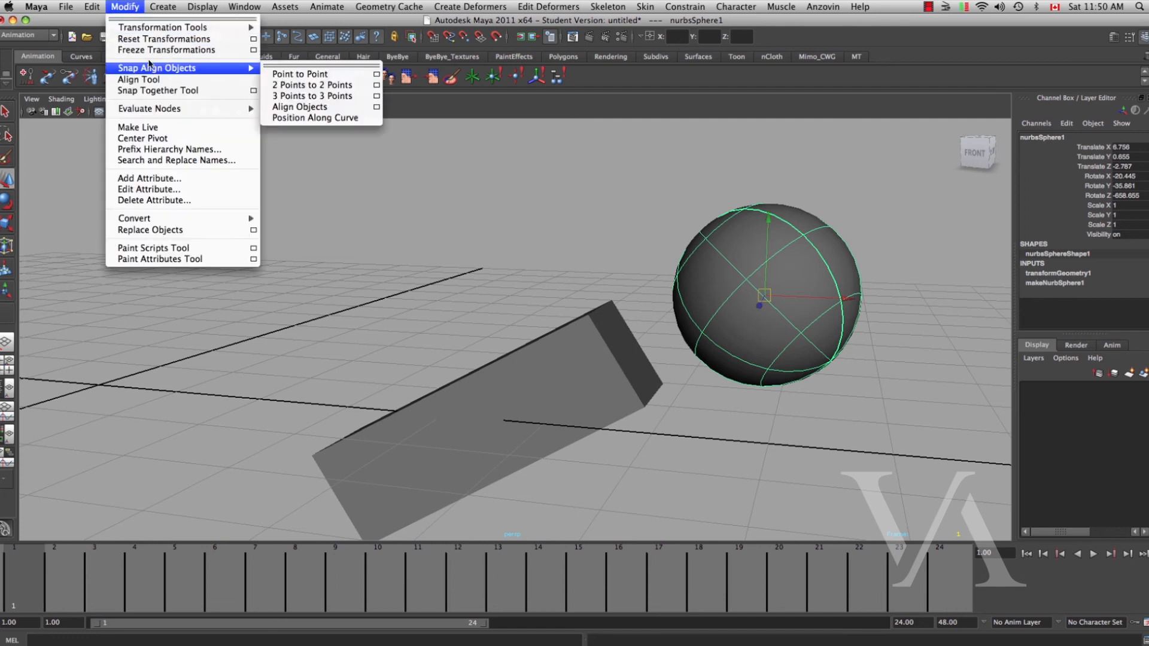
pyautogui.click(253, 50)
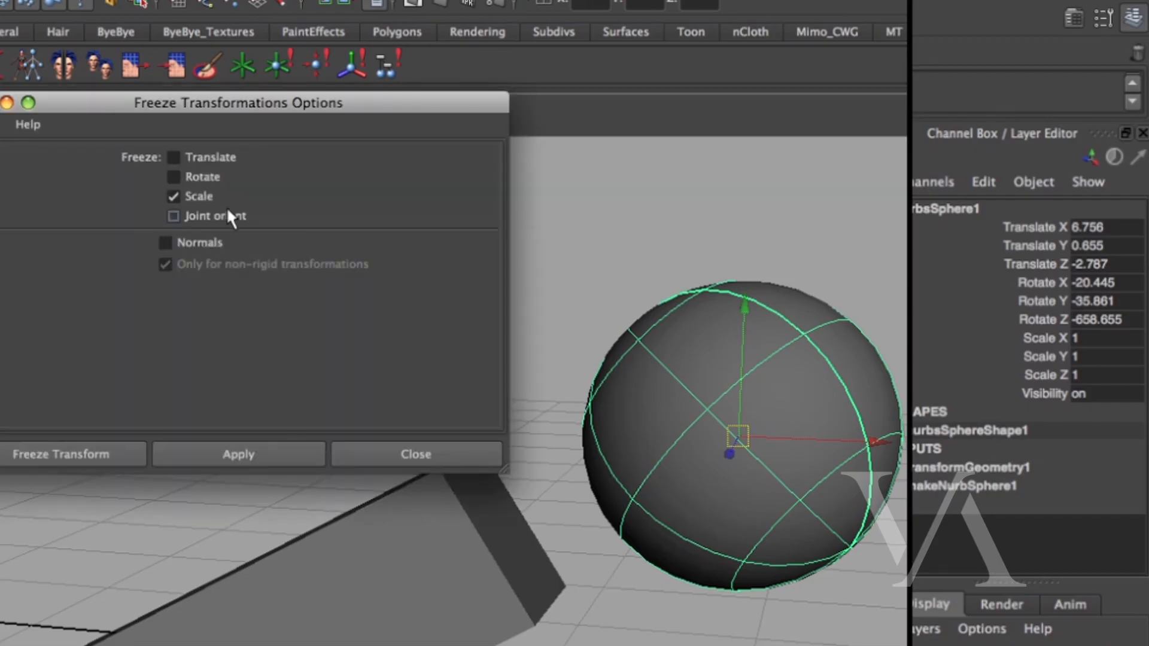
pyautogui.moveTo(218, 105); pyautogui.dragTo(260, 146)
pyautogui.click(31, 165)
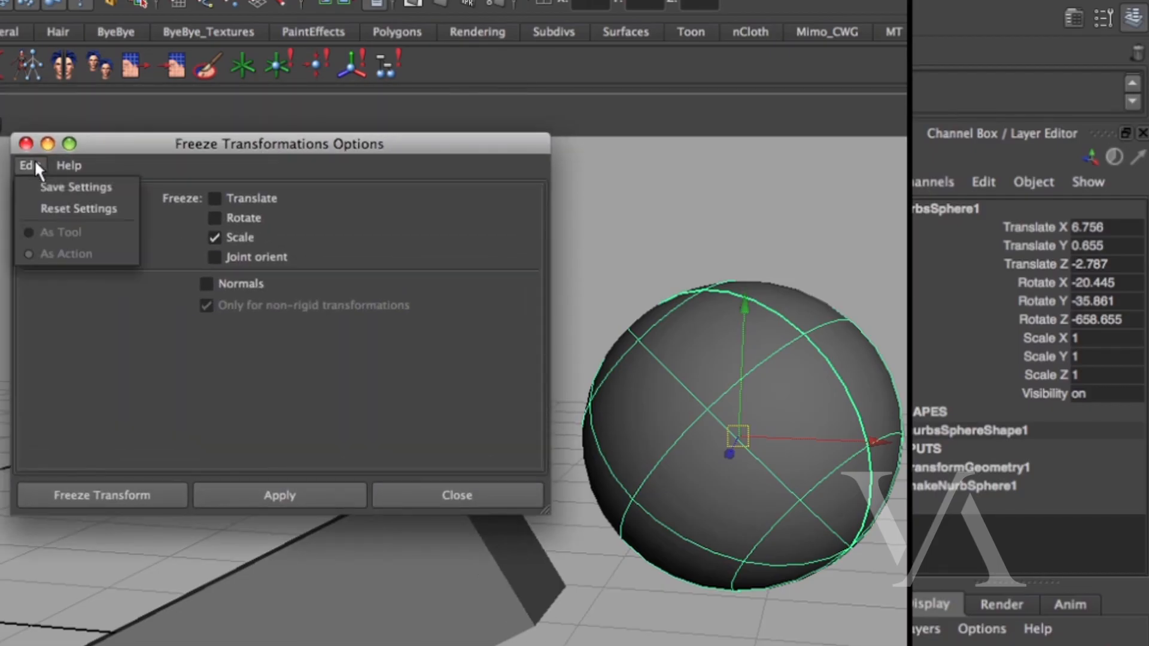
pyautogui.click(50, 208)
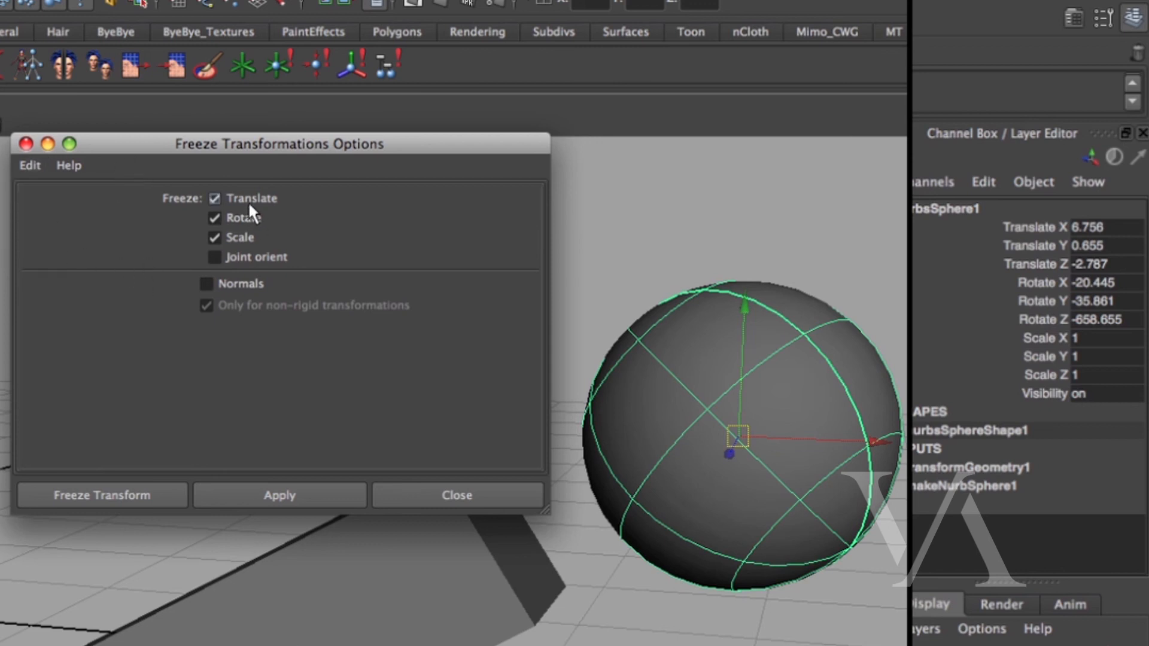
pyautogui.click(289, 494)
pyautogui.keyDown('alt'); pyautogui.moveTo(837, 504); pyautogui.dragTo(892, 522, button='middle'); pyautogui.keyUp('alt')
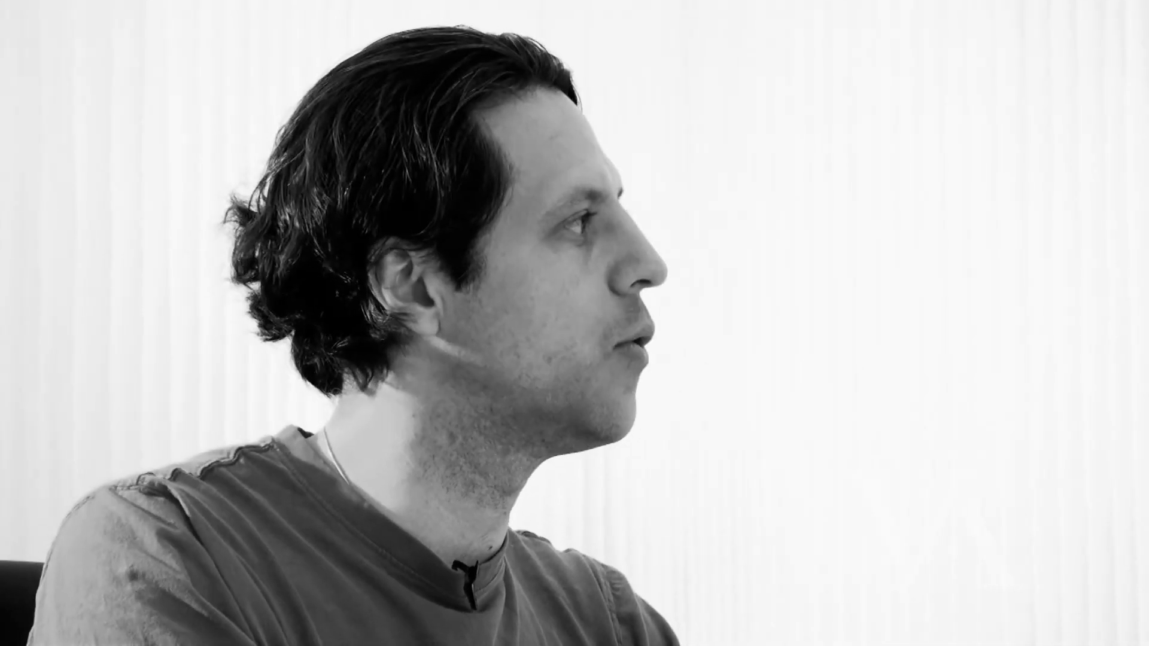
# Open the recent scene marcelino.ma and close the Render View and Freeze Transformations Options windows.
pyautogui.moveTo(148, 278)
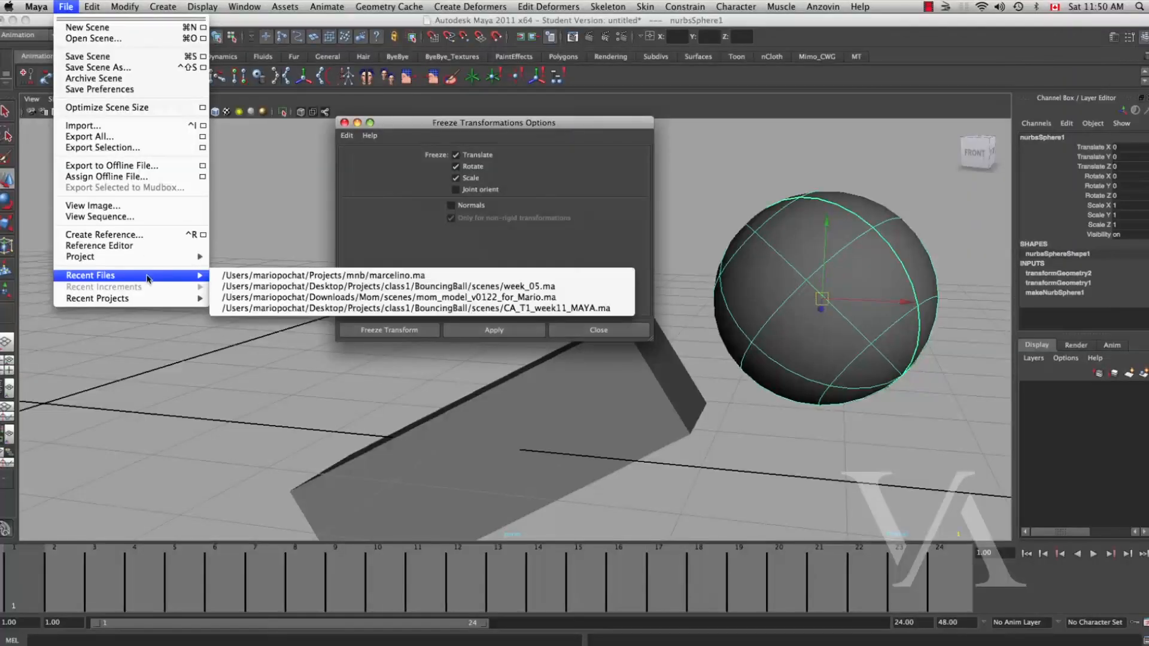
pyautogui.click(243, 276)
pyautogui.click(584, 371)
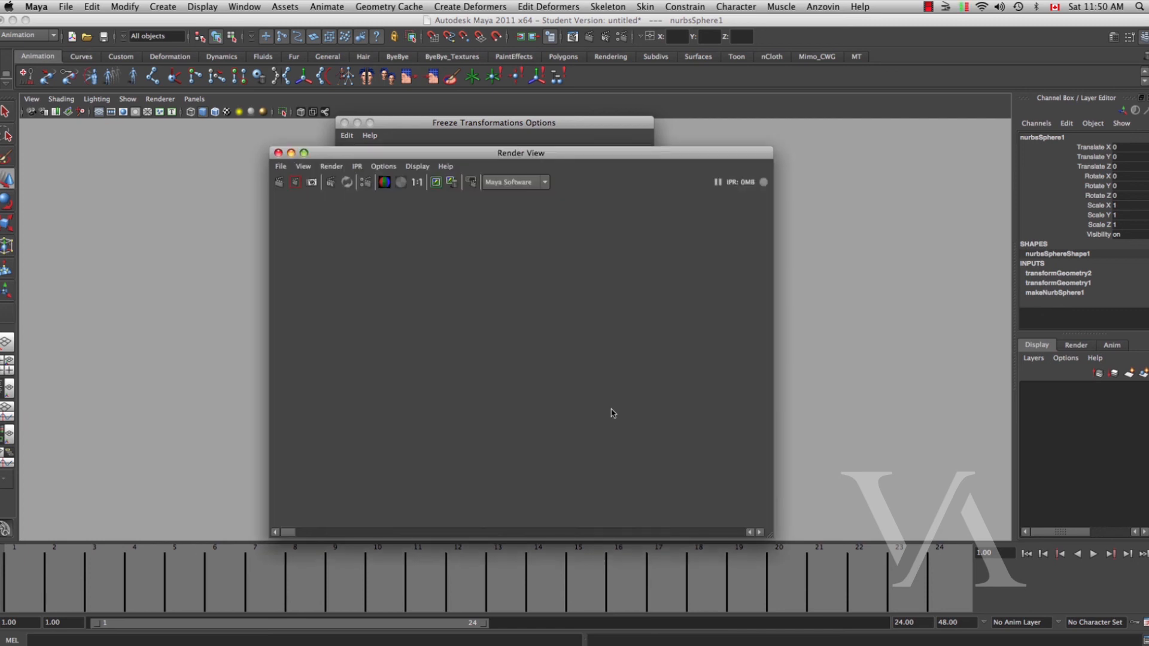
pyautogui.click(278, 154)
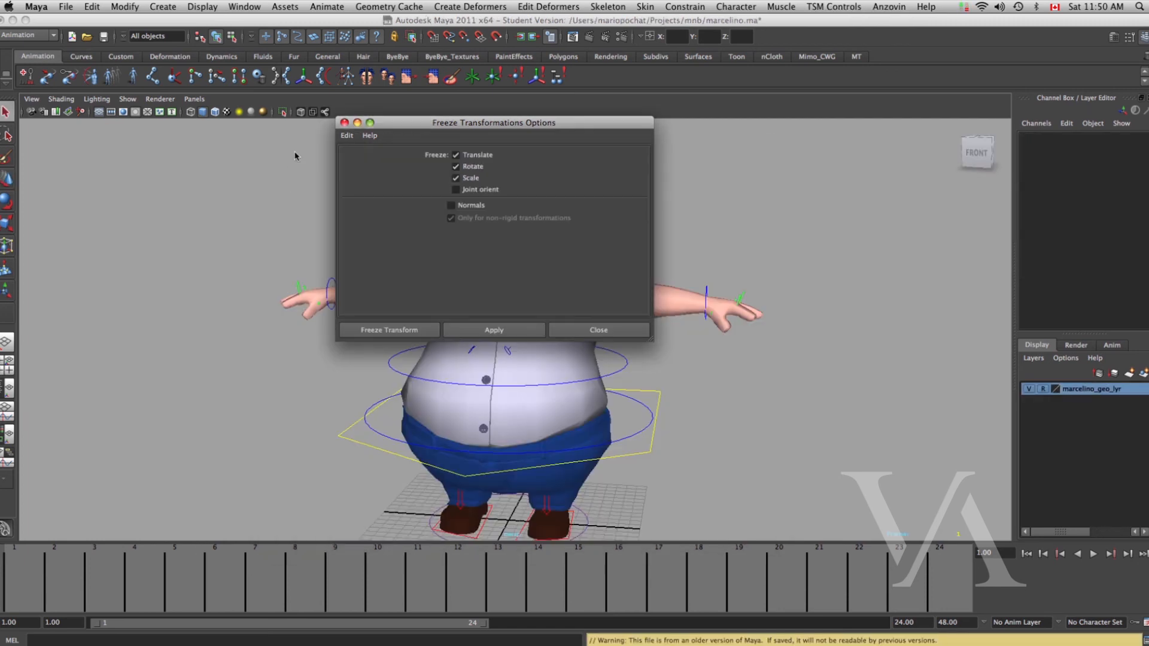
pyautogui.click(345, 122)
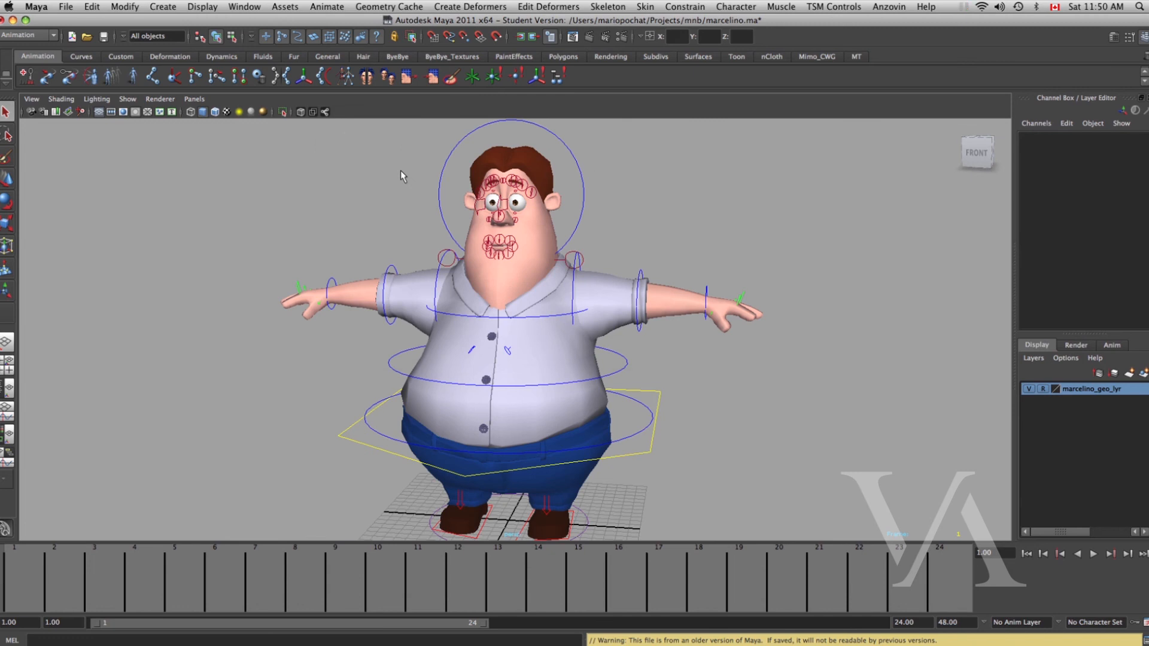
# Rotate the character's left and right upper arm controls so both arms lower toward the body.
pyautogui.keyDown('alt'); pyautogui.moveTo(518, 403); pyautogui.dragTo(582, 378, button='middle'); pyautogui.keyUp('alt')
pyautogui.click(550, 221)
pyautogui.press('e')
pyautogui.moveTo(616, 247); pyautogui.dragTo(698, 303)
pyautogui.click(698, 303)
pyautogui.click(394, 260)
pyautogui.moveTo(479, 243); pyautogui.dragTo(432, 191)
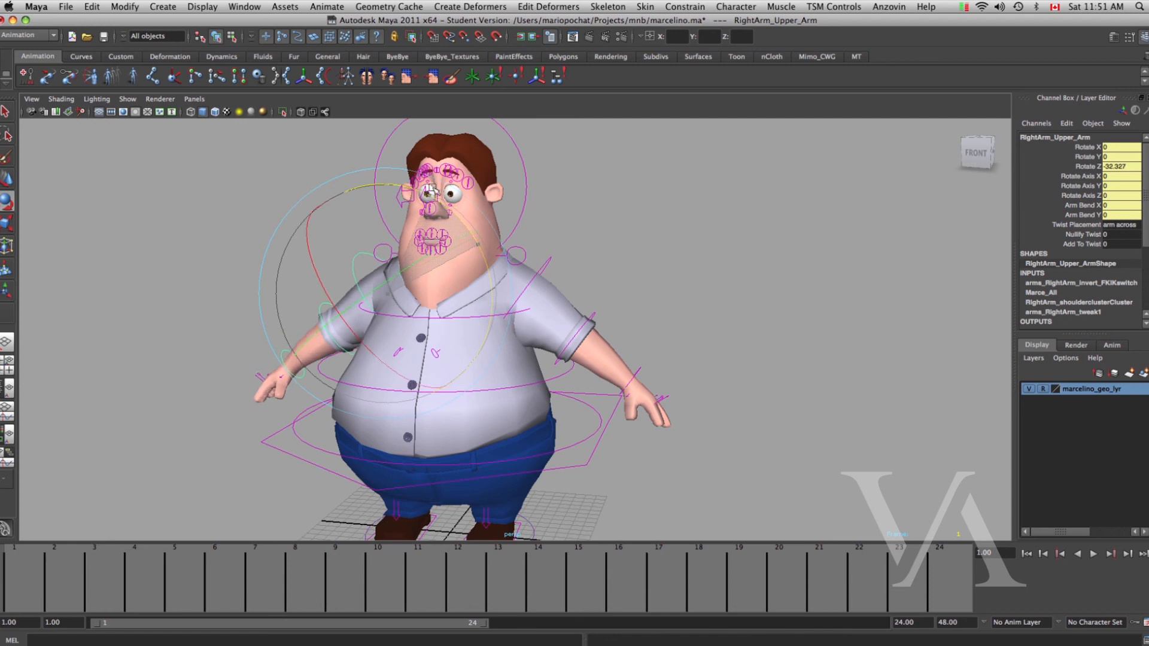
pyautogui.click(706, 309)
# Rotate the middle spine control to lean the torso sideways and tilt the head control in the opposite direction.
pyautogui.click(558, 383)
pyautogui.press('w')
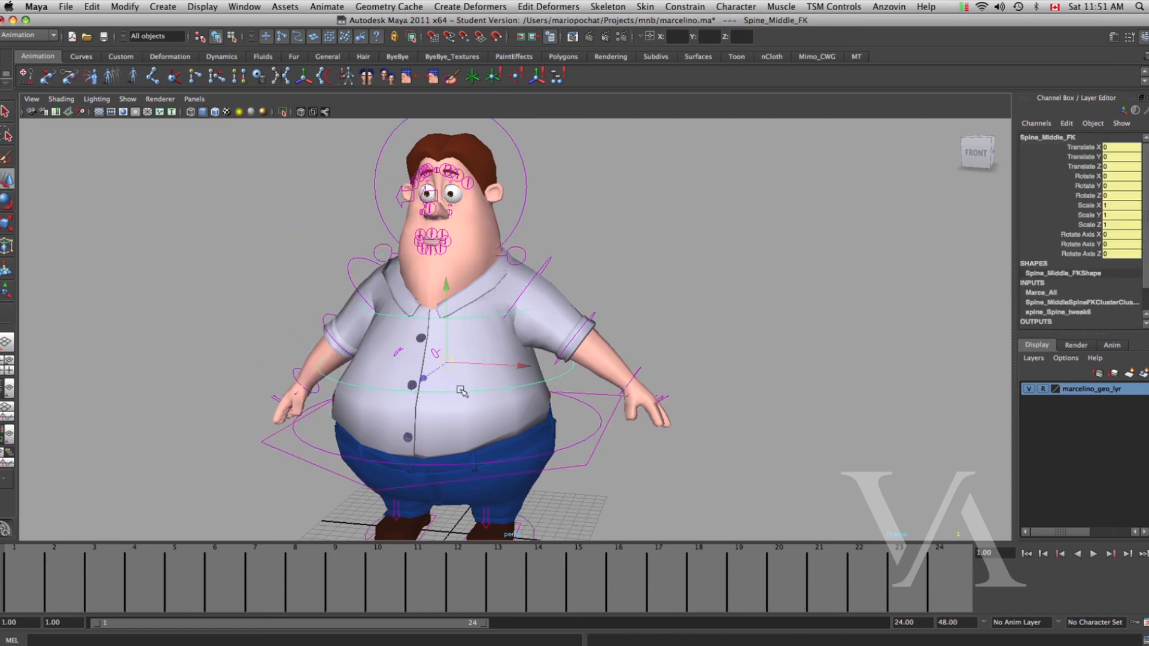
pyautogui.press('e')
pyautogui.moveTo(551, 356); pyautogui.dragTo(545, 314)
pyautogui.click(588, 242)
pyautogui.click(497, 223)
pyautogui.moveTo(527, 236); pyautogui.dragTo(528, 277)
pyautogui.click(603, 256)
# Move the left leg IK control back and inward, and shift the right leg IK control slightly to reposition the feet.
pyautogui.click(576, 468)
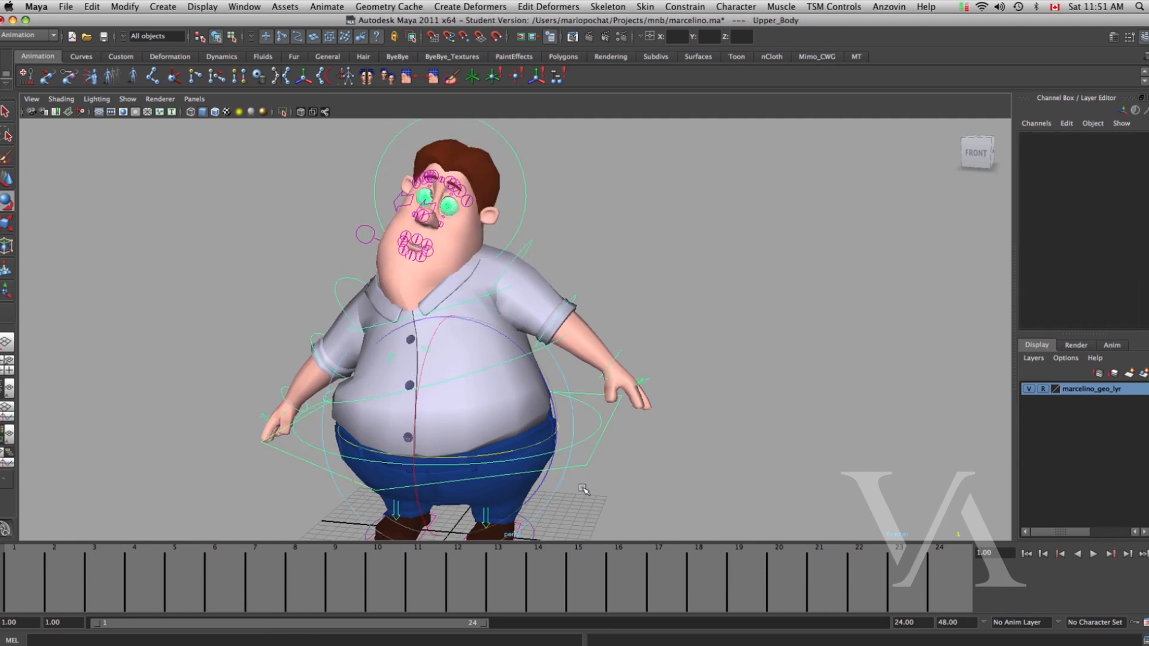
pyautogui.keyDown('alt'); pyautogui.moveTo(531, 494); pyautogui.dragTo(531, 374, button='middle'); pyautogui.keyUp('alt')
pyautogui.keyDown('alt'); pyautogui.moveTo(533, 374); pyautogui.dragTo(518, 465); pyautogui.keyUp('alt')
pyautogui.click(437, 443)
pyautogui.click(474, 425)
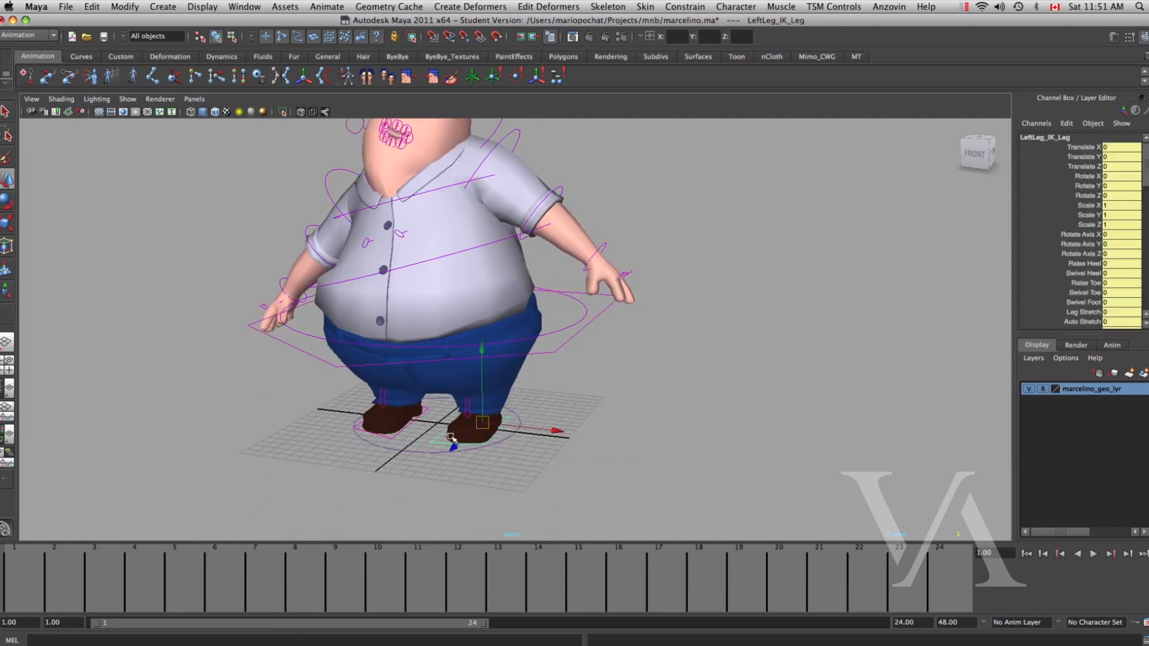
pyautogui.click(419, 447)
pyautogui.click(390, 440)
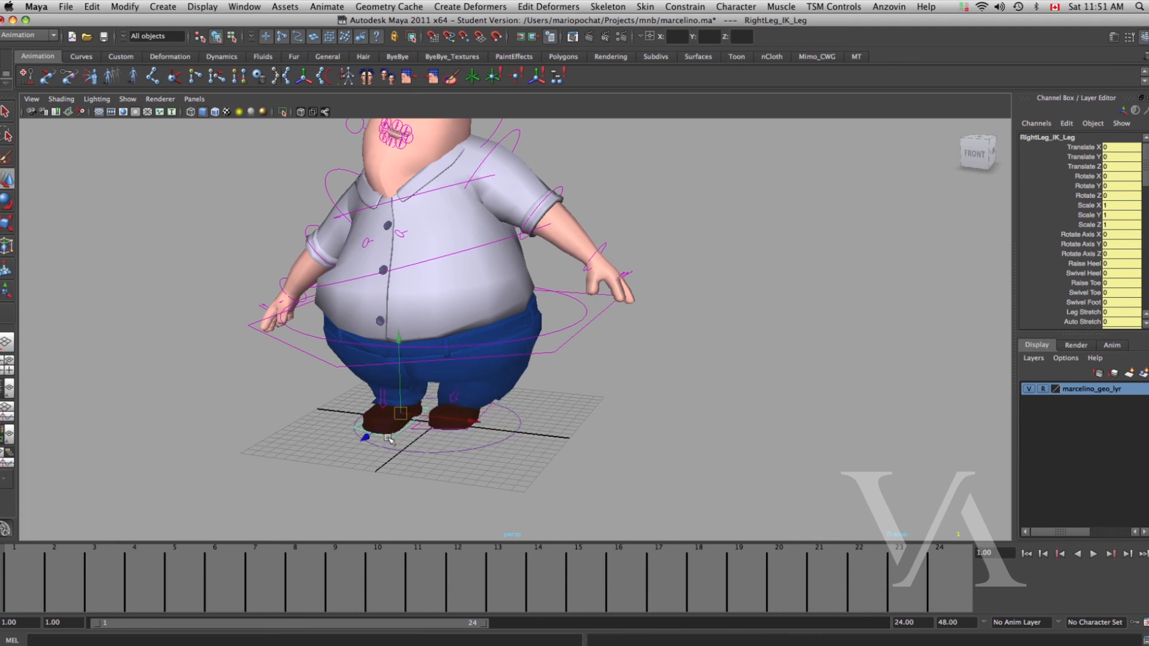
pyautogui.click(353, 447)
pyautogui.click(393, 436)
pyautogui.moveTo(402, 413); pyautogui.dragTo(391, 402)
pyautogui.press('q')
# Rotate the middle spine control again to refine the torso's lean as seen from the front.
pyautogui.keyDown('alt'); pyautogui.moveTo(423, 442); pyautogui.dragTo(428, 447, button='middle'); pyautogui.keyUp('alt')
pyautogui.keyDown('alt'); pyautogui.moveTo(428, 448); pyautogui.dragTo(323, 472); pyautogui.keyUp('alt')
pyautogui.keyDown('alt'); pyautogui.moveTo(323, 472); pyautogui.dragTo(361, 508, button='middle'); pyautogui.keyUp('alt')
pyautogui.click(521, 368)
pyautogui.press('e')
pyautogui.moveTo(493, 317); pyautogui.dragTo(645, 423)
pyautogui.click(537, 353)
pyautogui.click(674, 425)
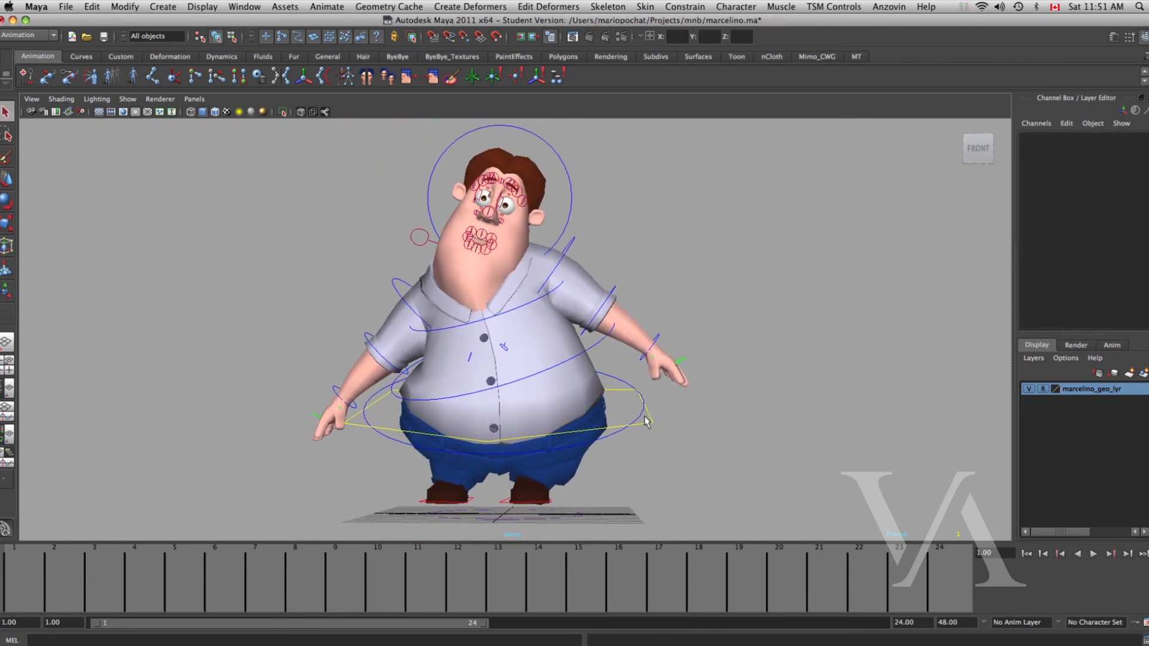
# Rotate the arrow-shaped eye controls in front of the face so both eyes look upward.
pyautogui.keyDown('alt'); pyautogui.moveTo(603, 361); pyautogui.dragTo(362, 268); pyautogui.keyUp('alt')
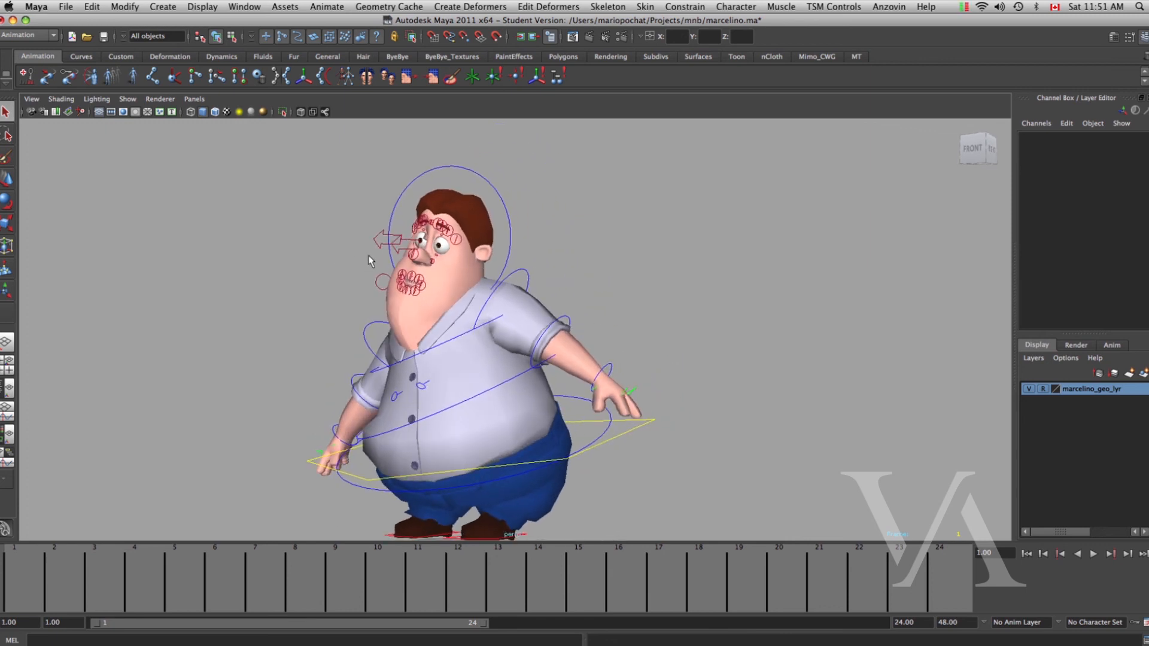
pyautogui.click(379, 243)
pyautogui.press('e')
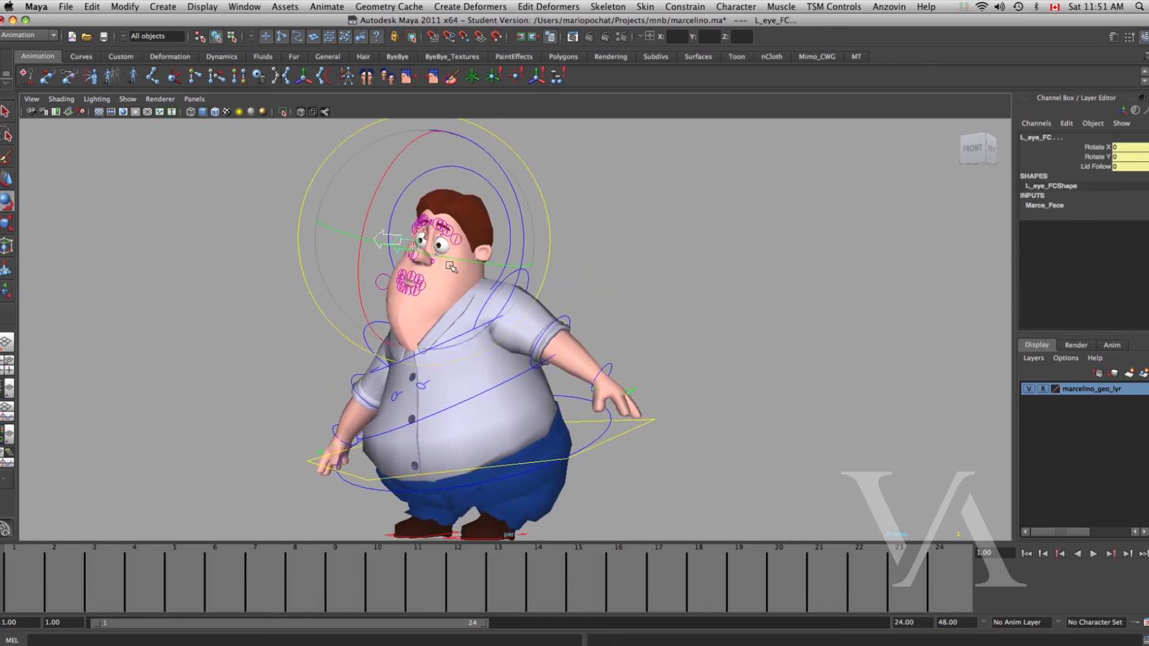
pyautogui.moveTo(432, 256); pyautogui.dragTo(337, 237)
pyautogui.click(687, 310)
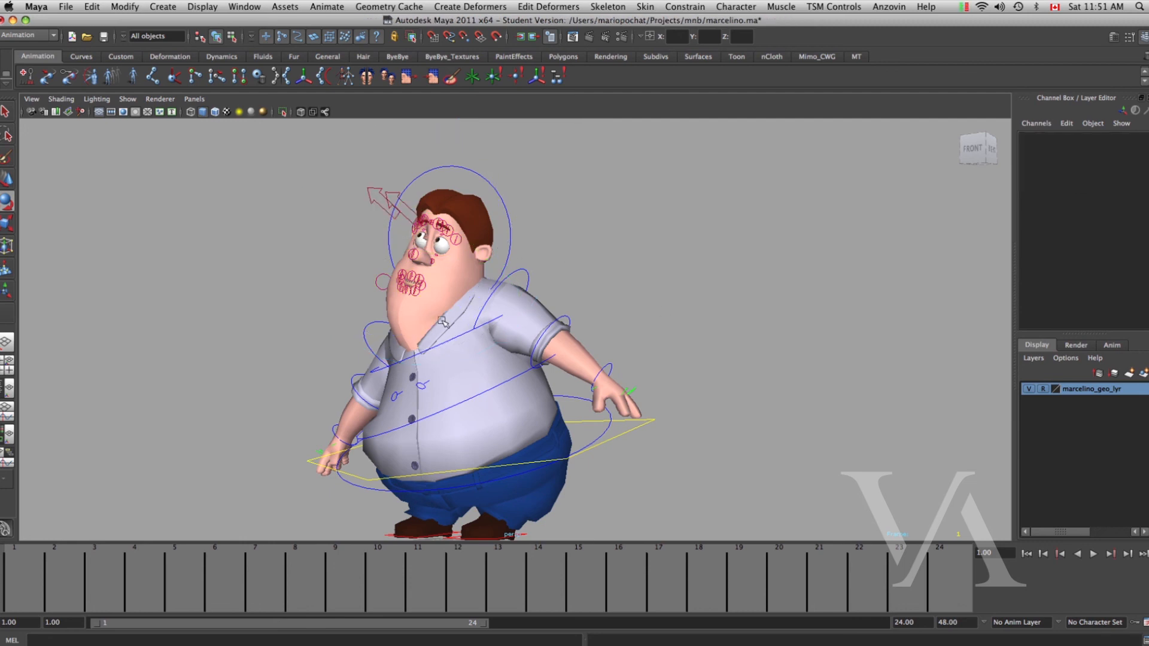
# Move the left mouth corner control up and outward to give the character a lopsided smile.
pyautogui.click(428, 293)
pyautogui.press('w')
pyautogui.moveTo(443, 278); pyautogui.dragTo(438, 274)
pyautogui.click(598, 304)
pyautogui.keyDown('alt'); pyautogui.moveTo(598, 304); pyautogui.dragTo(619, 285, button='middle'); pyautogui.keyUp('alt')
pyautogui.keyDown('alt'); pyautogui.moveTo(619, 285); pyautogui.dragTo(607, 331); pyautogui.keyUp('alt')
pyautogui.keyDown('alt'); pyautogui.moveTo(607, 332); pyautogui.dragTo(620, 312, button='middle'); pyautogui.keyUp('alt')
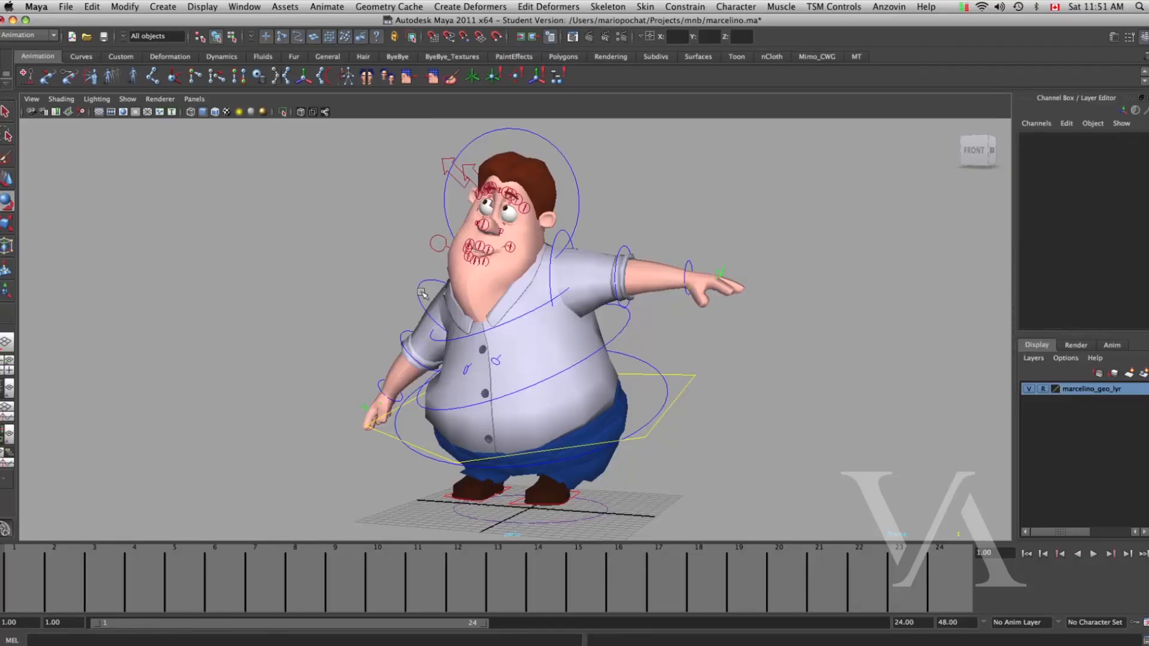
# Rotate the upper arm control to raise the lowered arm out to the side, and tilt the middle spine control slightly.
pyautogui.click(489, 292)
pyautogui.moveTo(548, 273); pyautogui.dragTo(554, 353)
pyautogui.click(730, 441)
pyautogui.click(623, 327)
pyautogui.moveTo(477, 381); pyautogui.dragTo(474, 361)
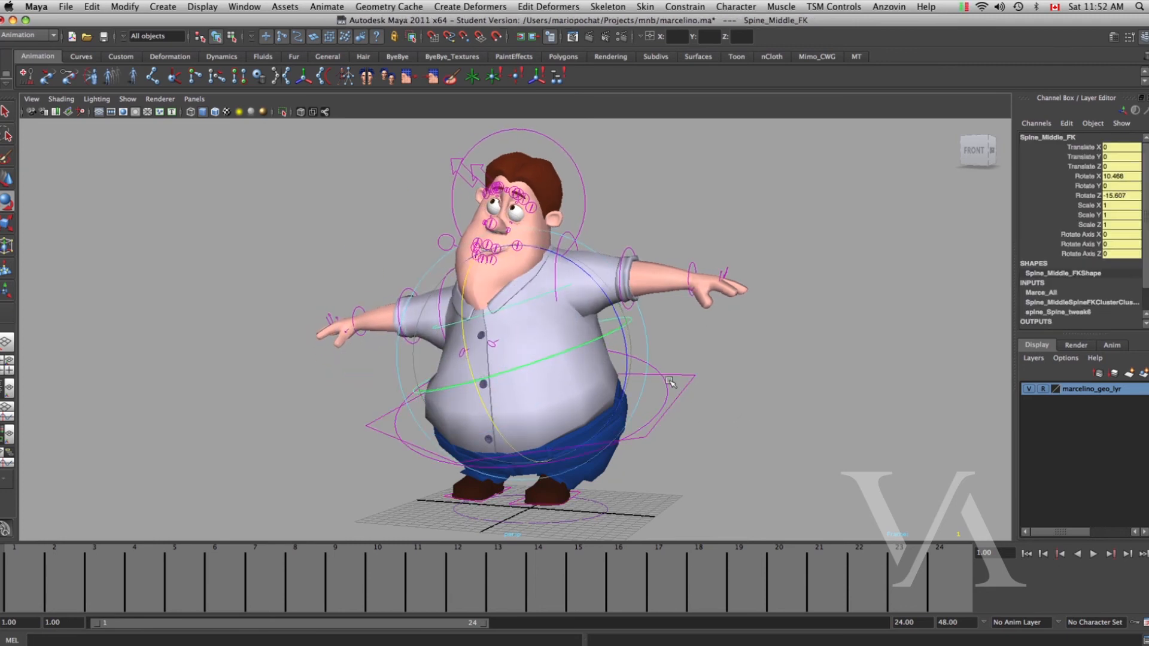
# Select the pelvis spine control and set its Rotate X to 0.
pyautogui.click(633, 383)
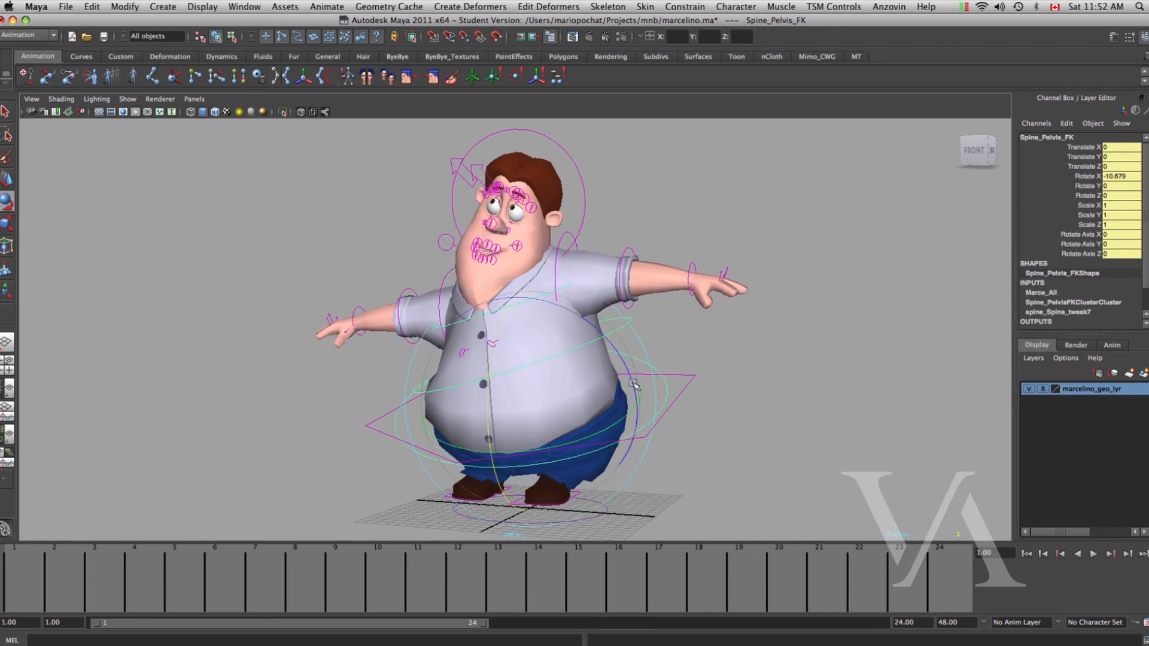
pyautogui.keyDown('alt'); pyautogui.moveTo(608, 406); pyautogui.dragTo(526, 406); pyautogui.keyUp('alt')
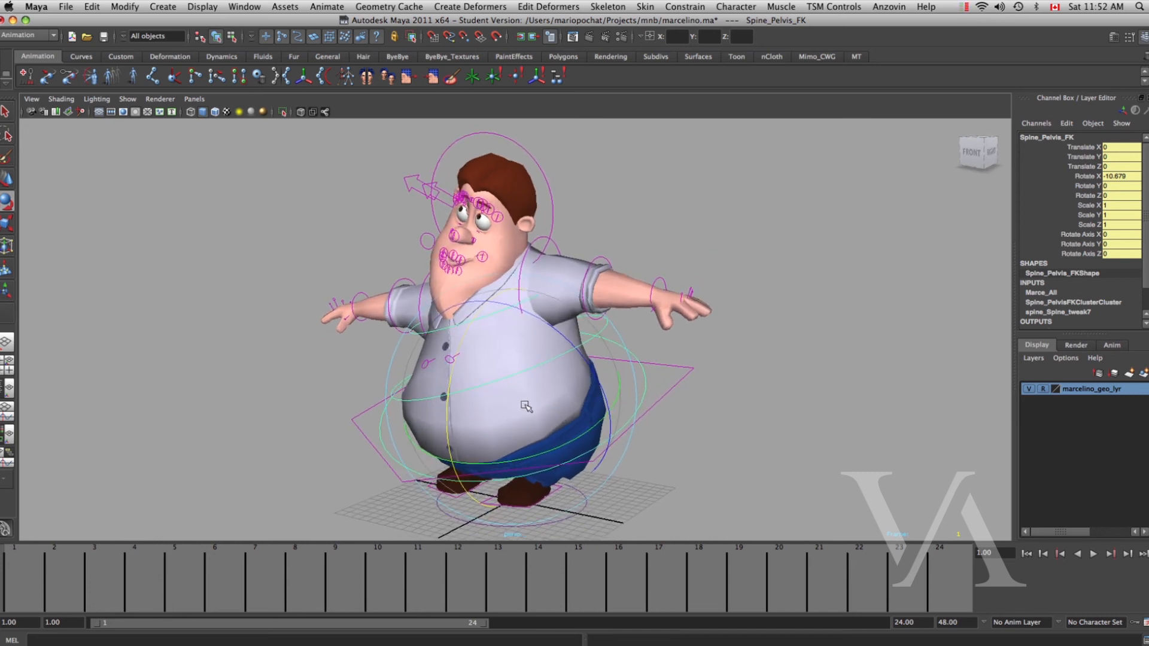
pyautogui.keyDown('alt'); pyautogui.moveTo(568, 457); pyautogui.dragTo(697, 419); pyautogui.keyUp('alt')
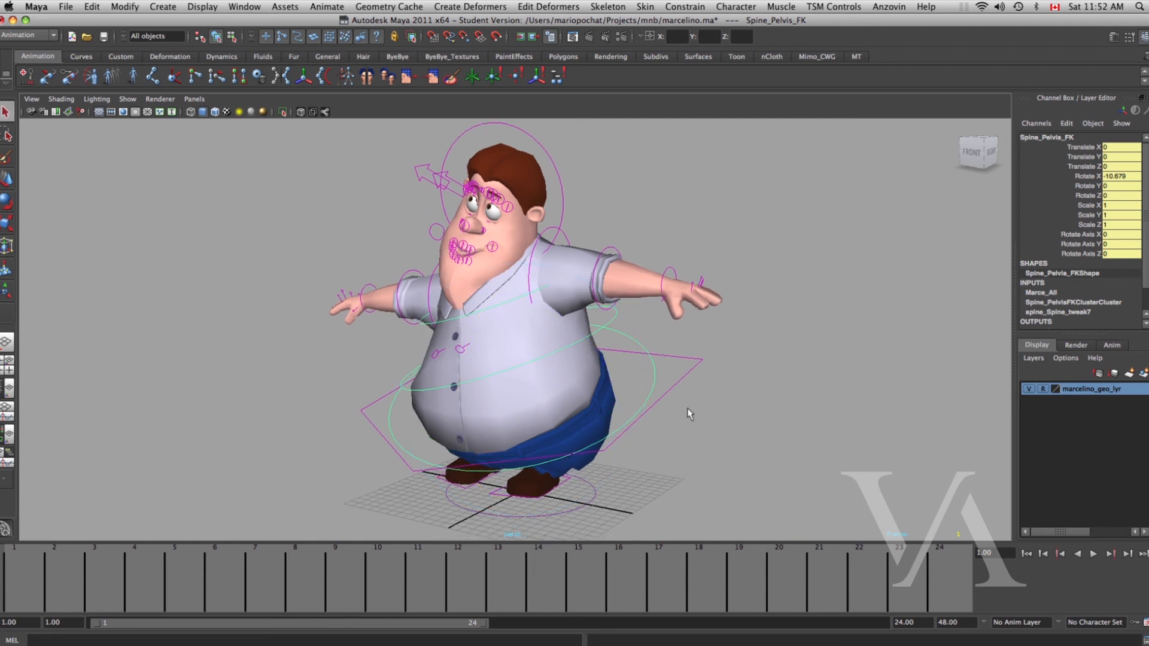
pyautogui.click(1116, 176)
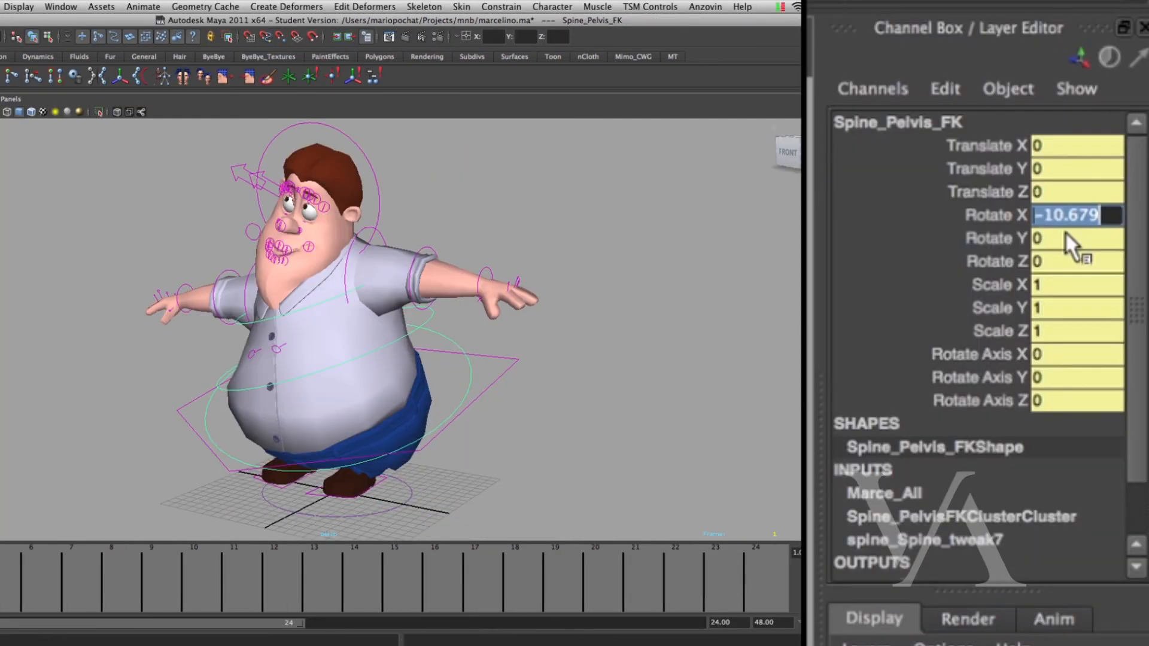
pyautogui.press('Return')
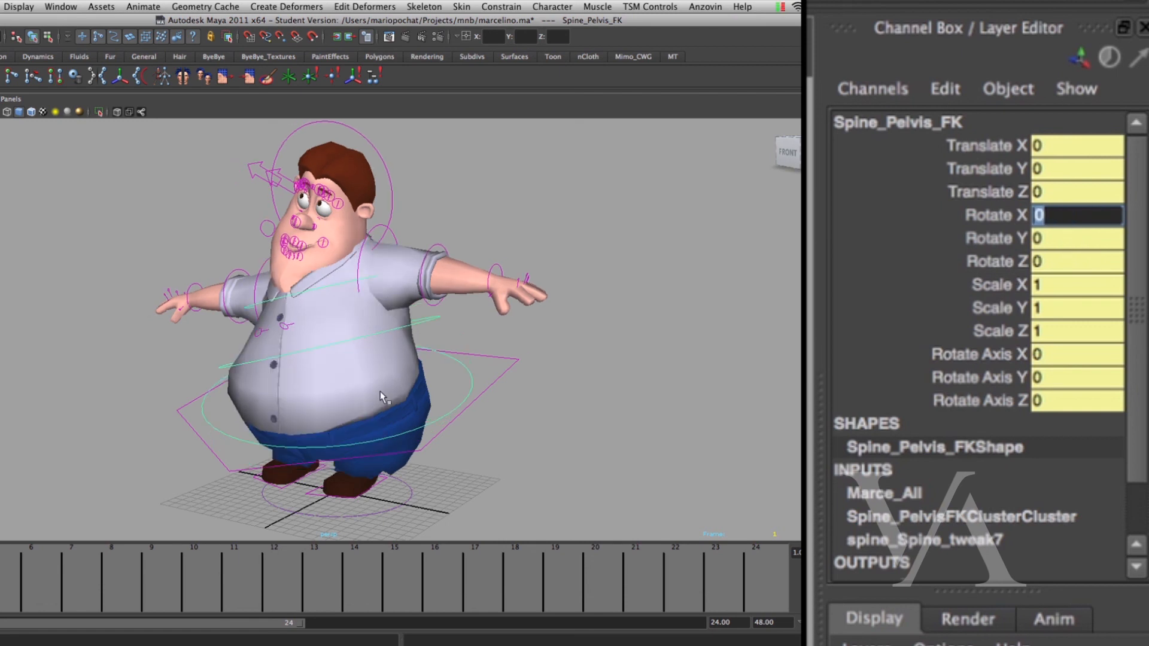
# Set all translate and rotate channels of the middle spine control to 0, and select the torso spine control to check its channels.
pyautogui.click(421, 322)
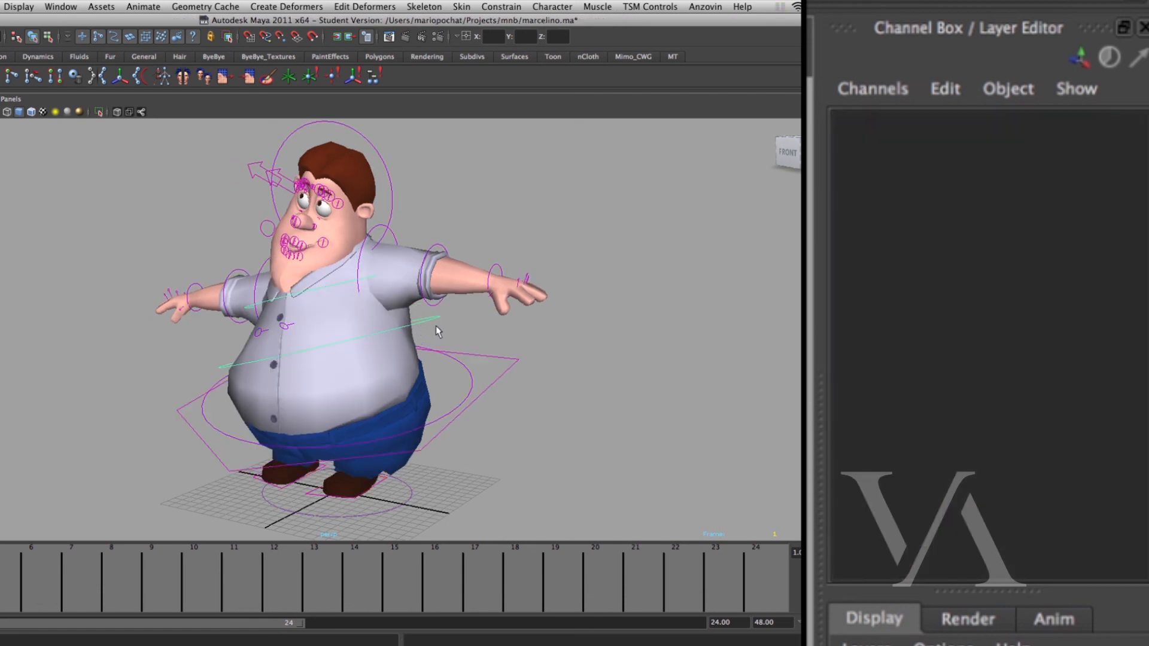
pyautogui.moveTo(1078, 261); pyautogui.dragTo(1079, 158)
pyautogui.press('Return')
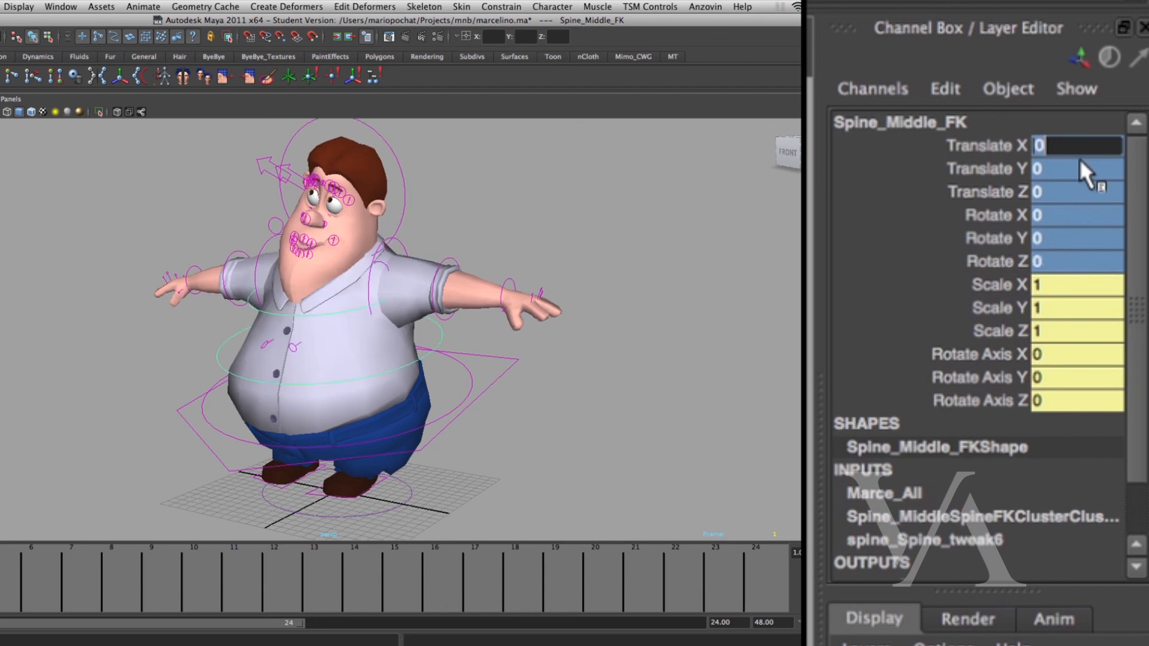
pyautogui.click(244, 321)
pyautogui.click(249, 309)
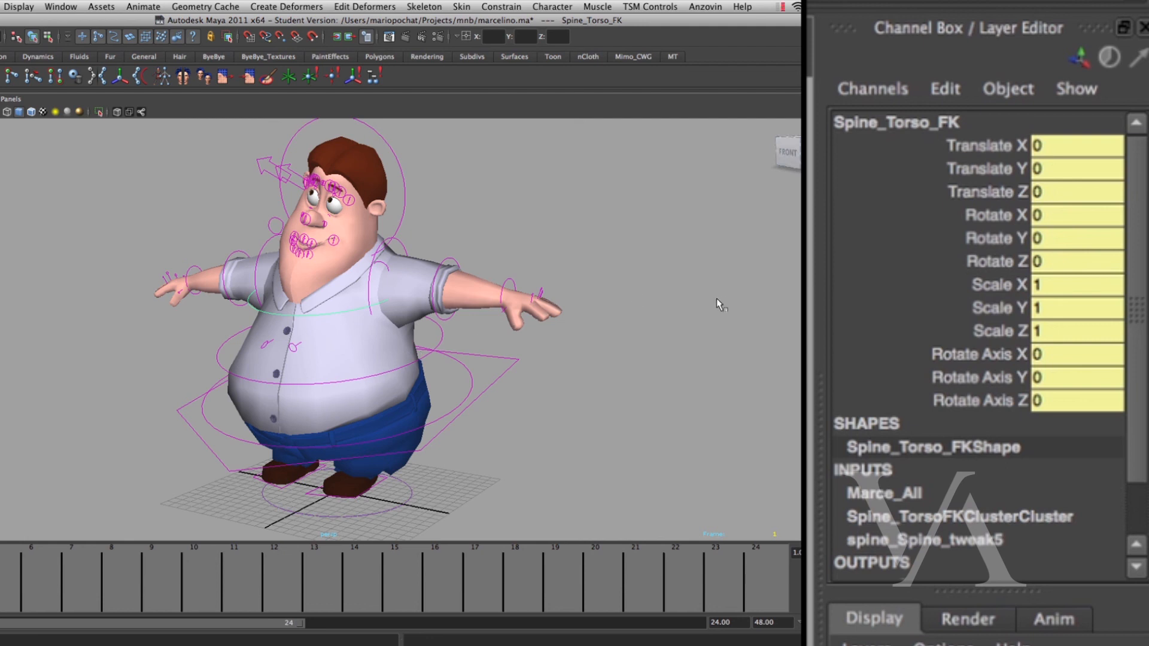
pyautogui.keyDown('alt'); pyautogui.moveTo(372, 338); pyautogui.dragTo(388, 342); pyautogui.keyUp('alt')
# Select both upper arm controls together and set their Rotate X, Y and Z to 0.
pyautogui.click(410, 255)
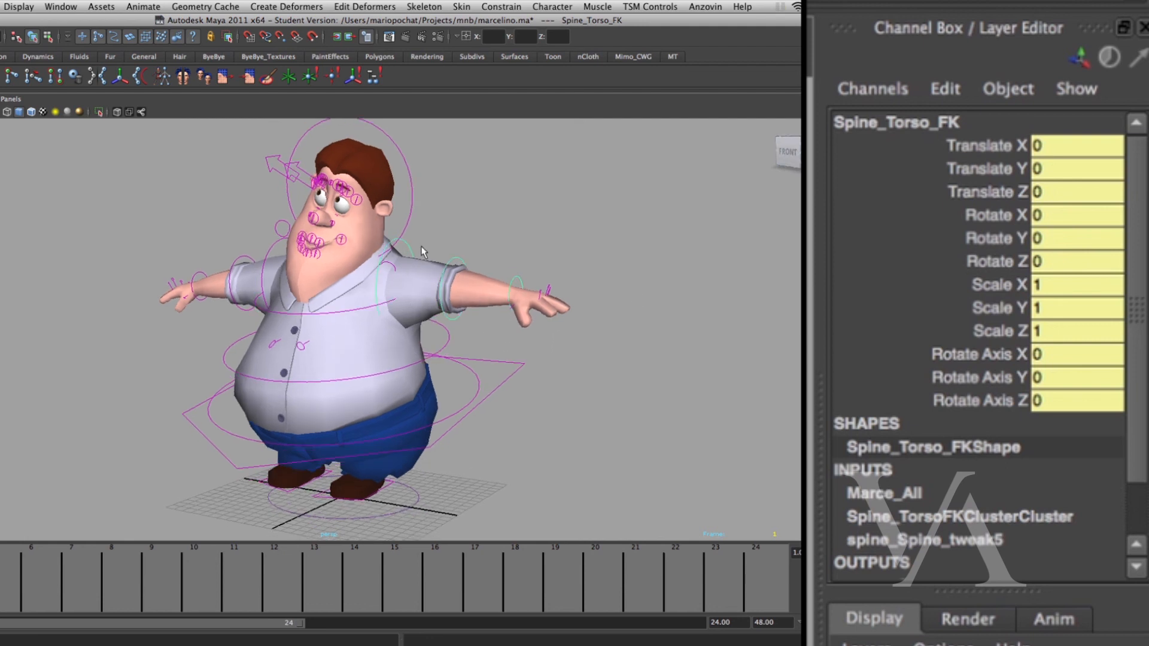
pyautogui.keyDown('alt'); pyautogui.moveTo(334, 298); pyautogui.dragTo(316, 318, button='right'); pyautogui.keyUp('alt')
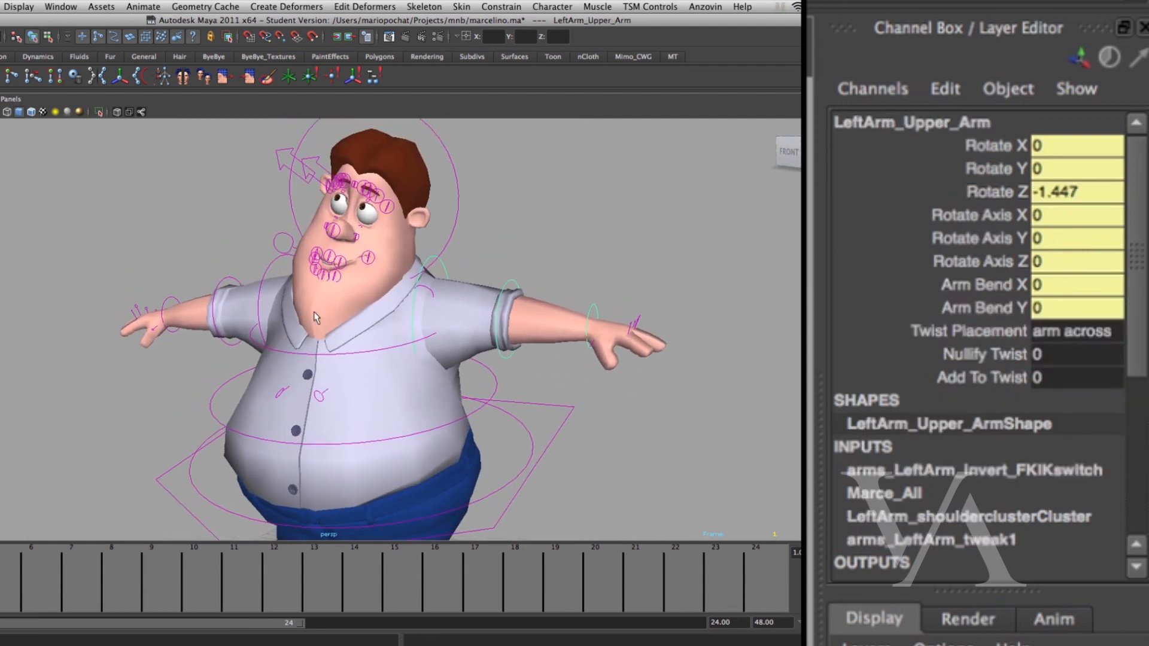
pyautogui.click(274, 273)
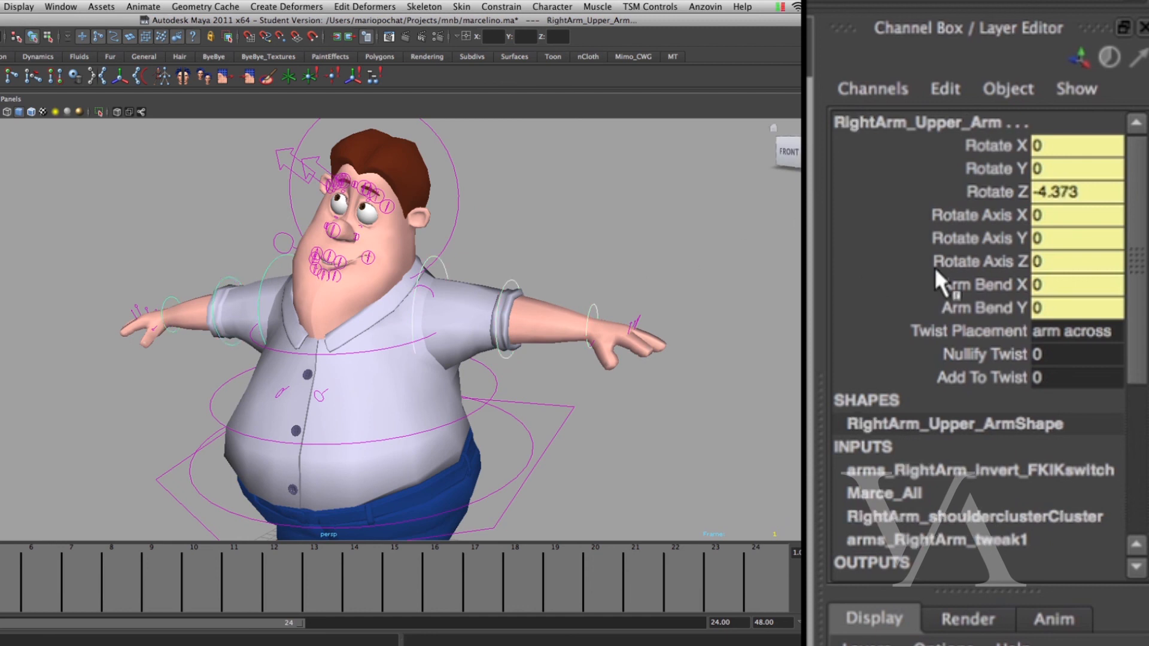
pyautogui.moveTo(1069, 197); pyautogui.dragTo(1075, 169)
pyautogui.click(1077, 146)
pyautogui.write('0')
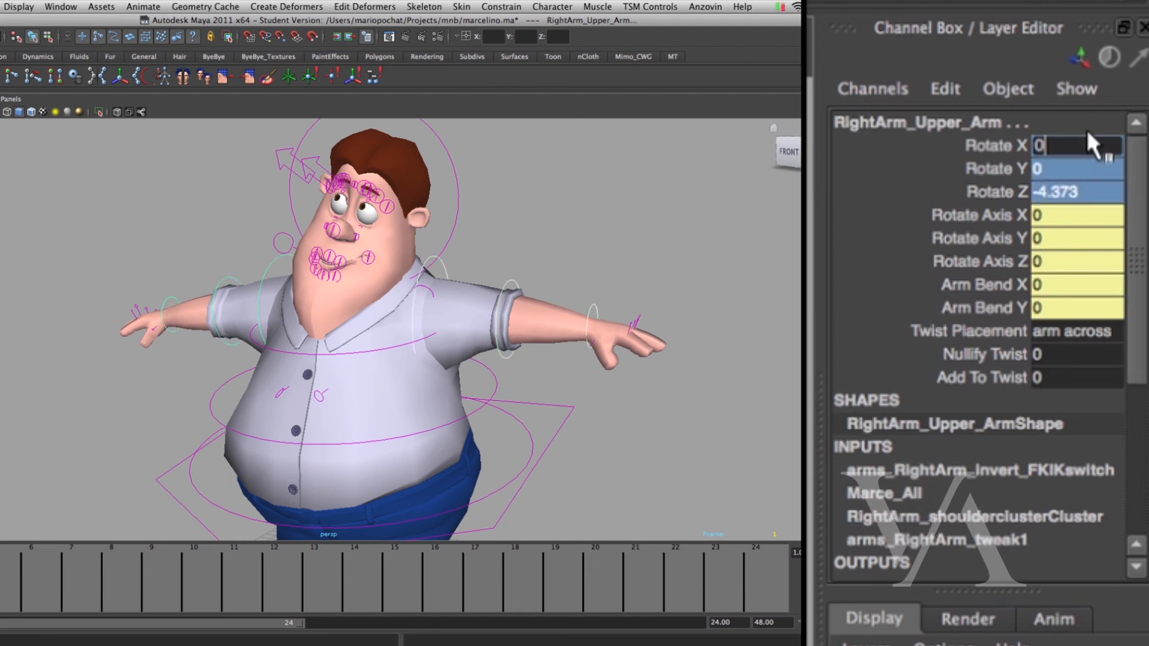
pyautogui.press('Return')
# Set Rotate X, Y and Z of the head control to 0.
pyautogui.click(458, 199)
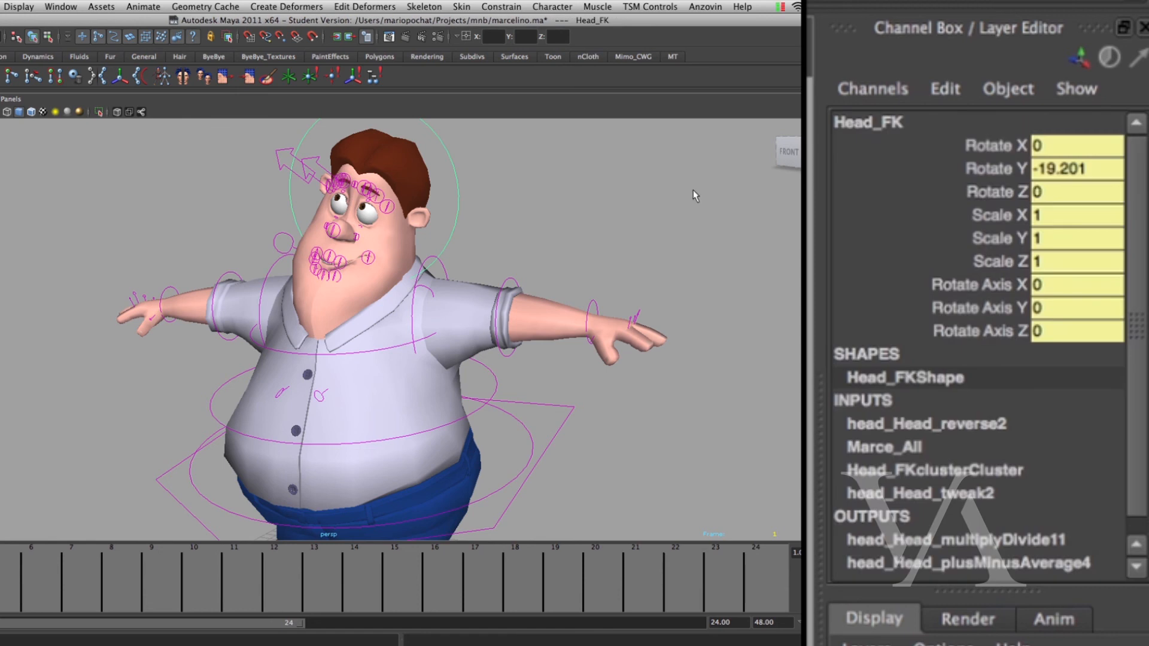
pyautogui.write('0')
pyautogui.press('Return')
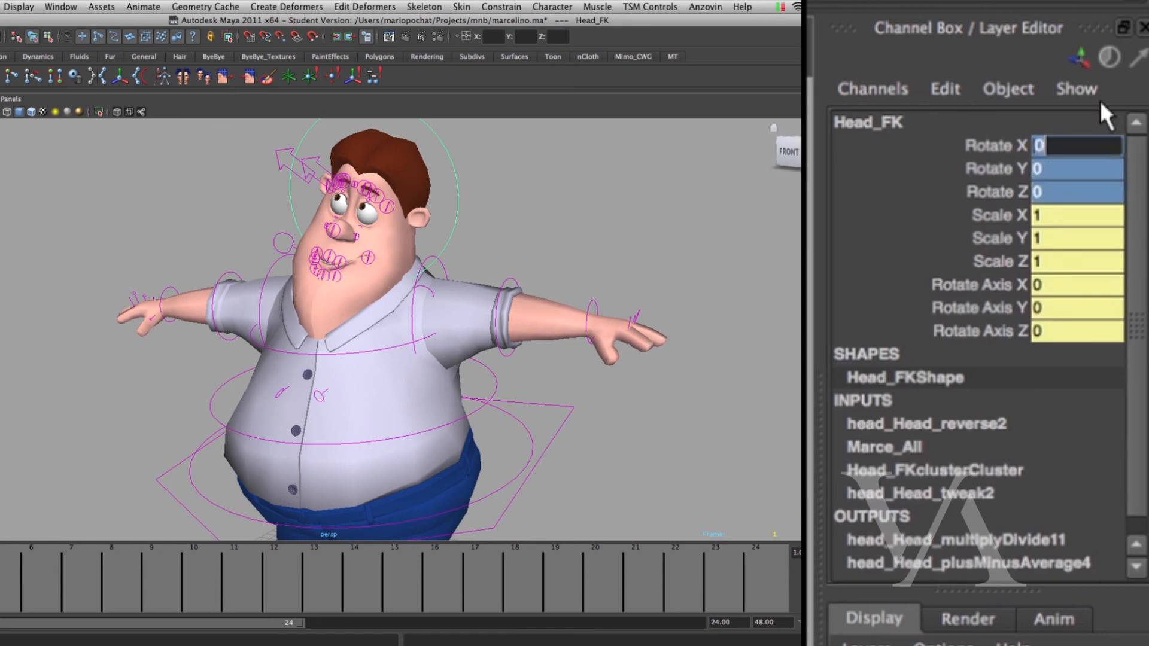
# Select both arrow-shaped eye controls and set Rotate X, Rotate Y and Lid Follow to 0.
pyautogui.keyDown('alt'); pyautogui.moveTo(412, 195); pyautogui.dragTo(389, 203); pyautogui.keyUp('alt')
pyautogui.moveTo(219, 193); pyautogui.dragTo(216, 163)
pyautogui.moveTo(1046, 223); pyautogui.dragTo(1099, 141)
pyautogui.click(1098, 146)
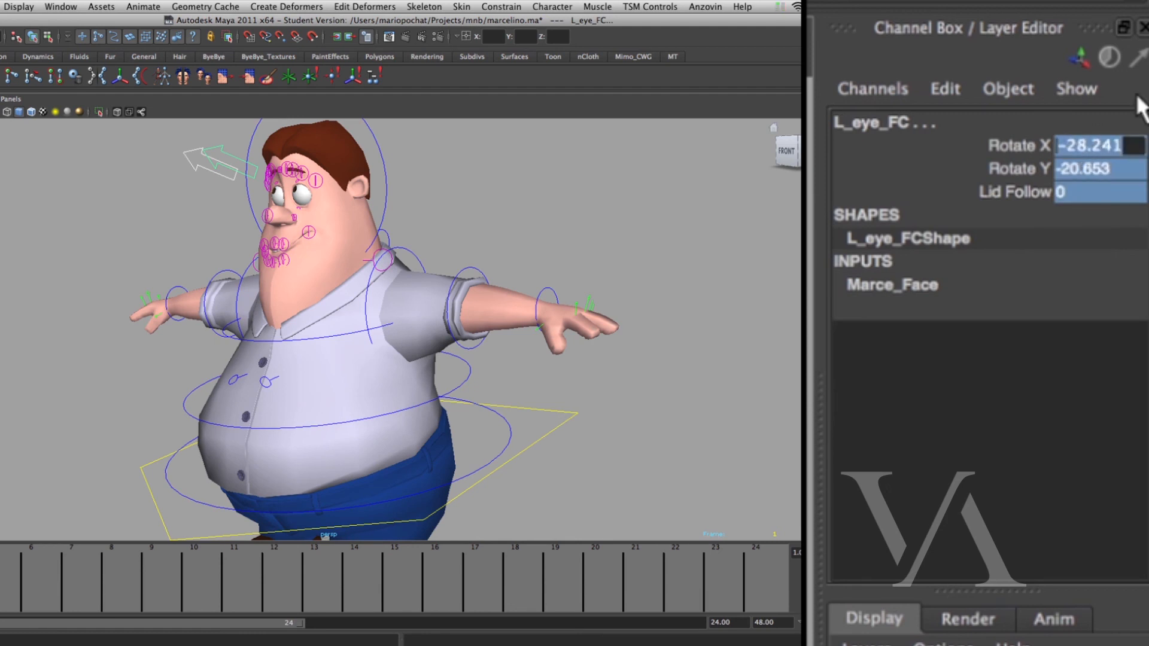
pyautogui.write('0')
pyautogui.press('Return')
# Select the body control around the hips and reset its channel values to 0.
pyautogui.keyDown('alt'); pyautogui.moveTo(234, 409); pyautogui.dragTo(517, 322); pyautogui.keyUp('alt')
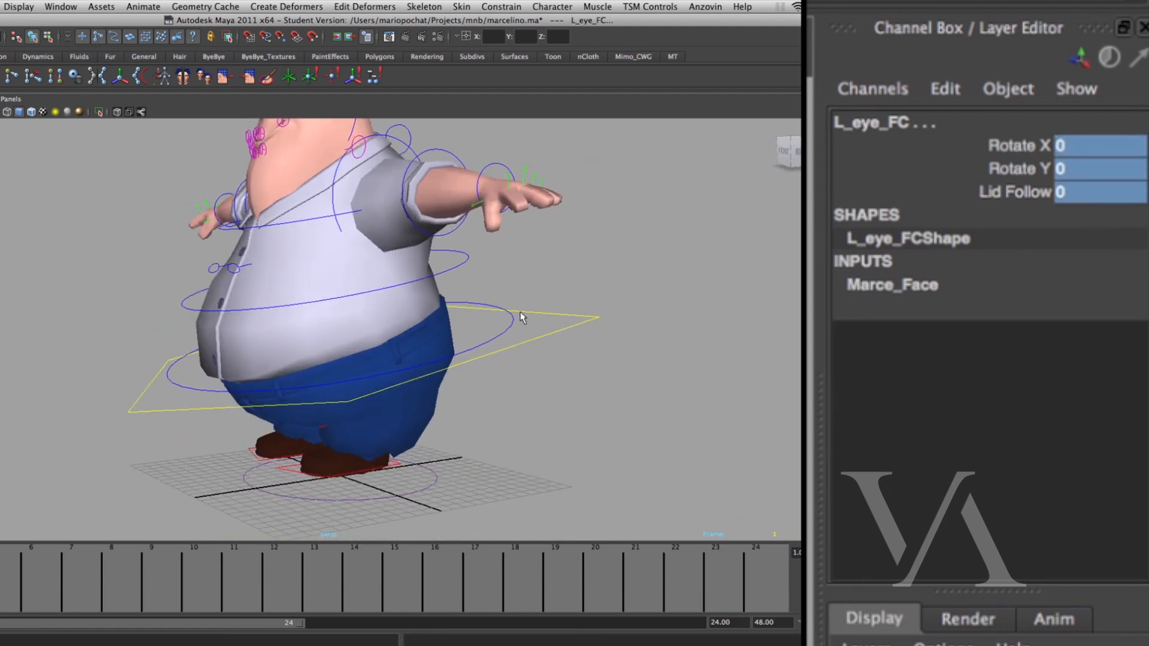
pyautogui.click(518, 322)
pyautogui.keyDown('alt'); pyautogui.moveTo(529, 382); pyautogui.dragTo(587, 332); pyautogui.keyUp('alt')
pyautogui.click(1048, 214)
pyautogui.write('0')
pyautogui.press('Return')
# Select both leg IK controls at the feet and set their Translate X, Y and Z to 0.
pyautogui.click(446, 458)
pyautogui.keyDown('alt'); pyautogui.moveTo(443, 458); pyautogui.dragTo(469, 387, button='middle'); pyautogui.keyUp('alt')
pyautogui.keyDown('alt'); pyautogui.moveTo(536, 408); pyautogui.dragTo(477, 411); pyautogui.keyUp('alt')
pyautogui.keyDown('alt'); pyautogui.moveTo(477, 410); pyautogui.dragTo(537, 404, button='middle'); pyautogui.keyUp('alt')
pyautogui.keyDown('alt'); pyautogui.moveTo(285, 409); pyautogui.dragTo(383, 413); pyautogui.keyUp('alt')
pyautogui.click(290, 402)
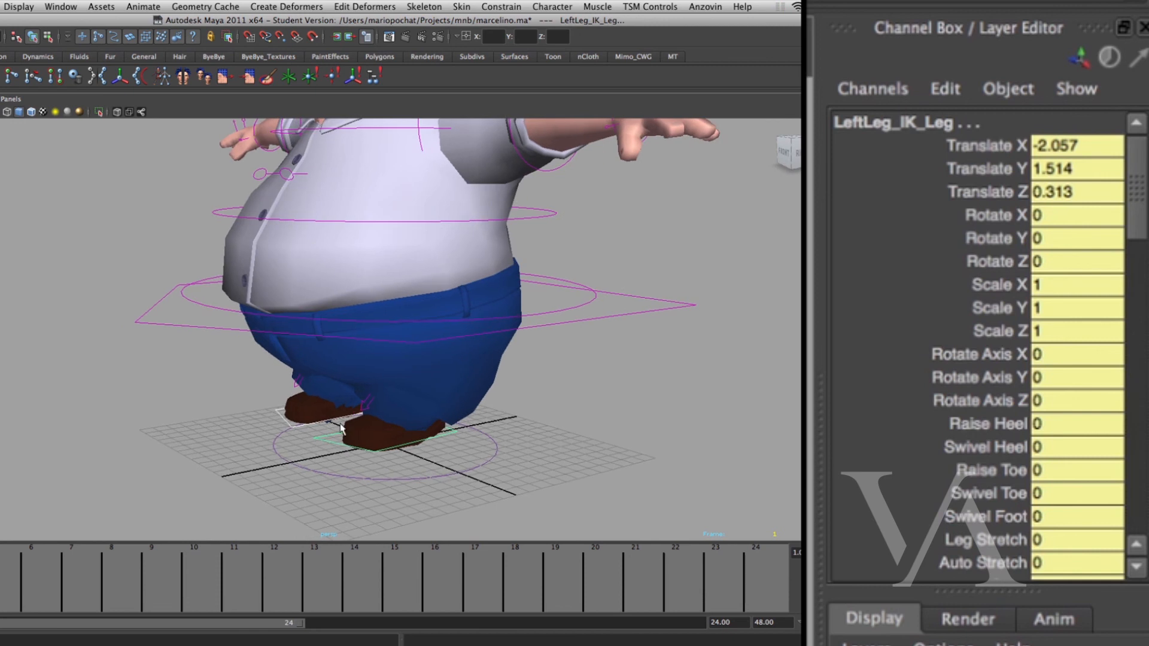
pyautogui.moveTo(1071, 192); pyautogui.dragTo(1077, 153)
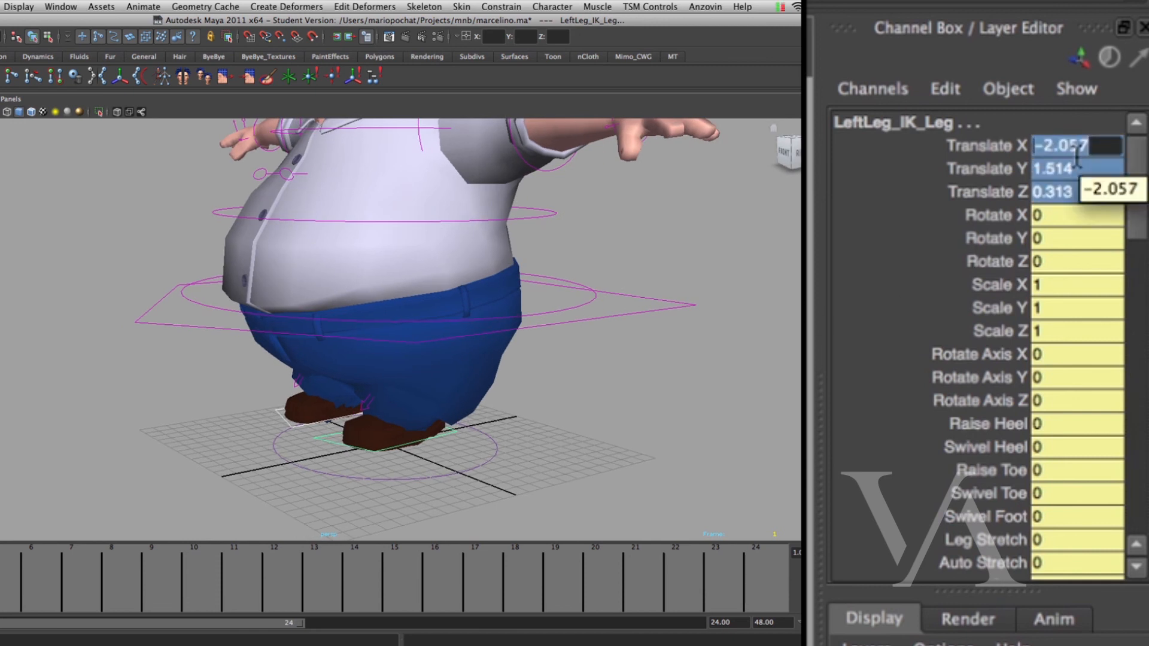
pyautogui.write('0')
pyautogui.press('Return')
# Set Translate X, Y and Z of the left mouth corner control to 0 and deselect it.
pyautogui.keyDown('alt'); pyautogui.moveTo(399, 381); pyautogui.dragTo(297, 452); pyautogui.keyUp('alt')
pyautogui.keyDown('alt'); pyautogui.moveTo(293, 453); pyautogui.dragTo(498, 434, button='right'); pyautogui.keyUp('alt')
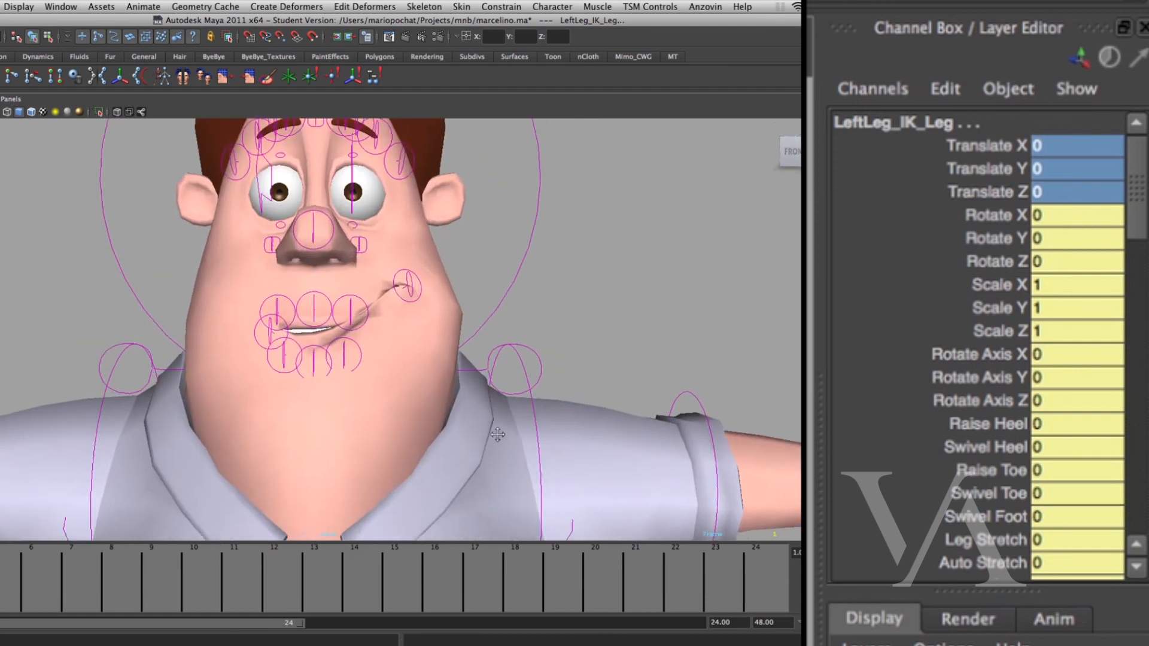
pyautogui.keyDown('alt'); pyautogui.moveTo(497, 435); pyautogui.dragTo(453, 478, button='middle'); pyautogui.keyUp('alt')
pyautogui.click(373, 344)
pyautogui.moveTo(1085, 147); pyautogui.dragTo(1090, 197)
pyautogui.write('0')
pyautogui.press('Return')
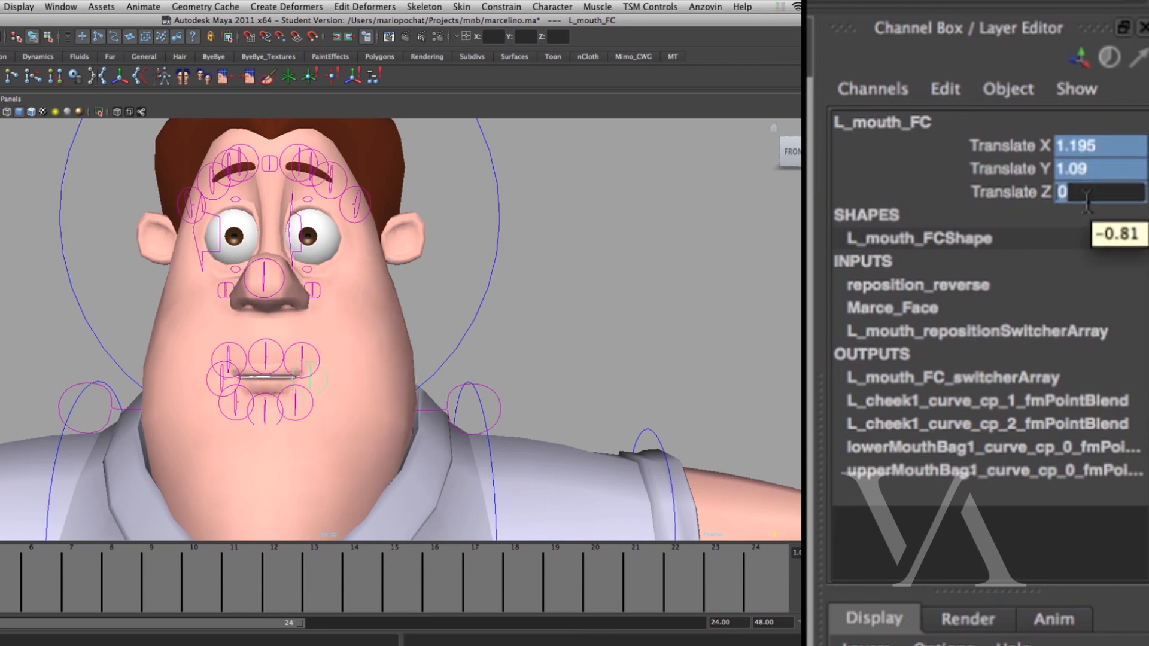
pyautogui.click(547, 385)
pyautogui.keyDown('alt'); pyautogui.moveTo(538, 386); pyautogui.dragTo(231, 395, button='right'); pyautogui.keyUp('alt')
pyautogui.keyDown('alt'); pyautogui.moveTo(233, 395); pyautogui.dragTo(265, 299, button='middle'); pyautogui.keyUp('alt')
pyautogui.keyDown('alt'); pyautogui.moveTo(478, 389); pyautogui.dragTo(375, 401, button='right'); pyautogui.keyUp('alt')
pyautogui.keyDown('alt'); pyautogui.moveTo(375, 400); pyautogui.dragTo(348, 320, button='middle'); pyautogui.keyUp('alt')
pyautogui.keyDown('alt'); pyautogui.moveTo(348, 320); pyautogui.dragTo(328, 336, button='right'); pyautogui.keyUp('alt')
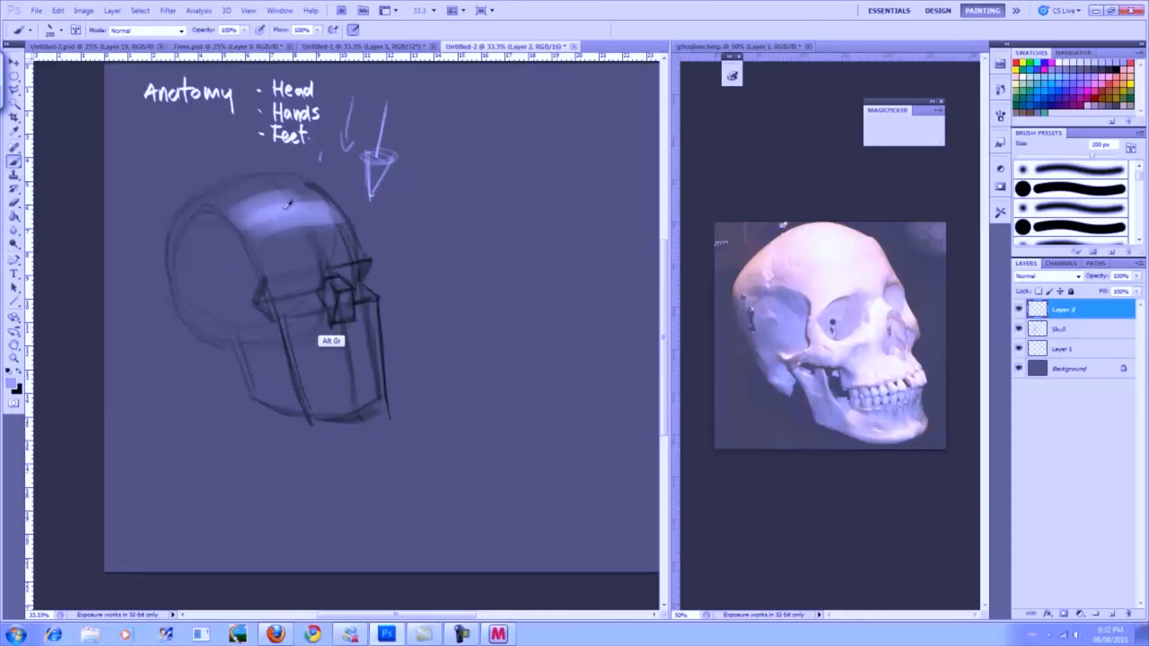
# Switch to Photoshop and sample the light highlight colour on the forehead of the skull sketch.
pyautogui.click(279, 207)
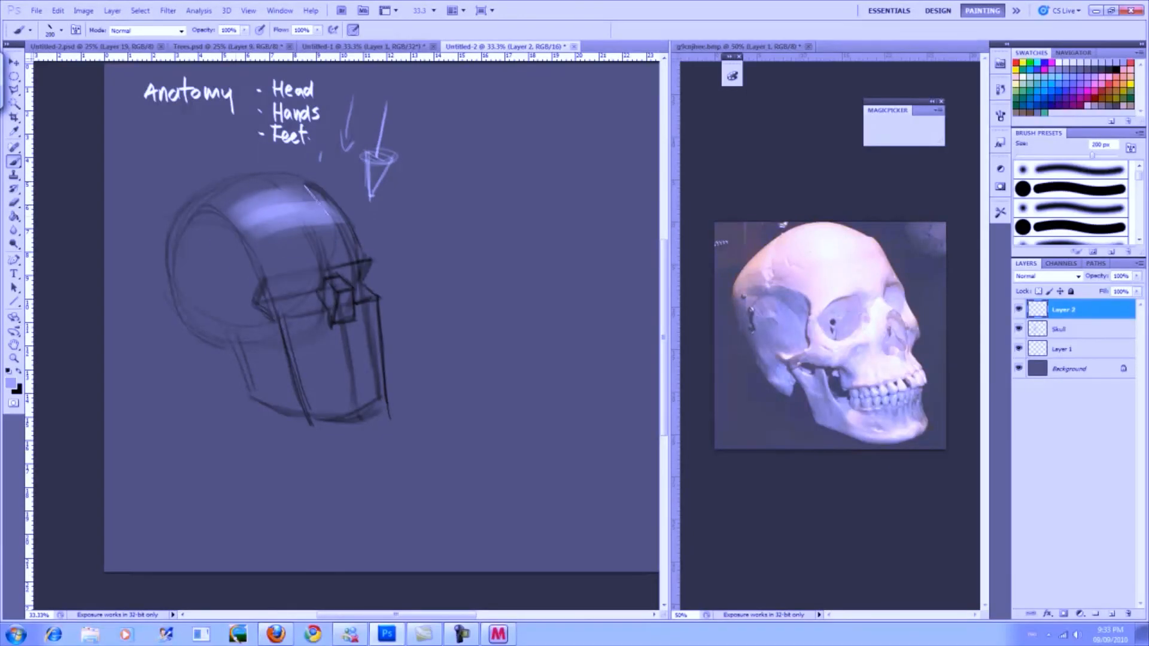